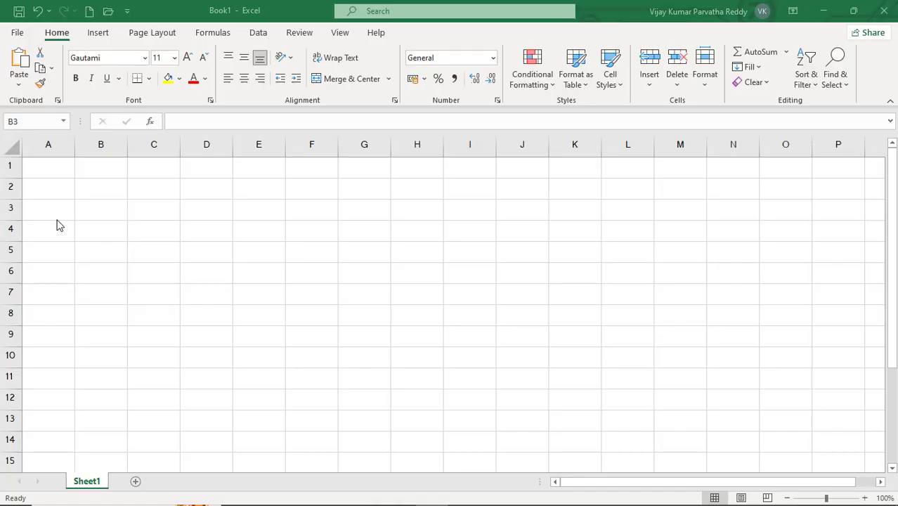
left_click(147, 212)
left_click(146, 212)
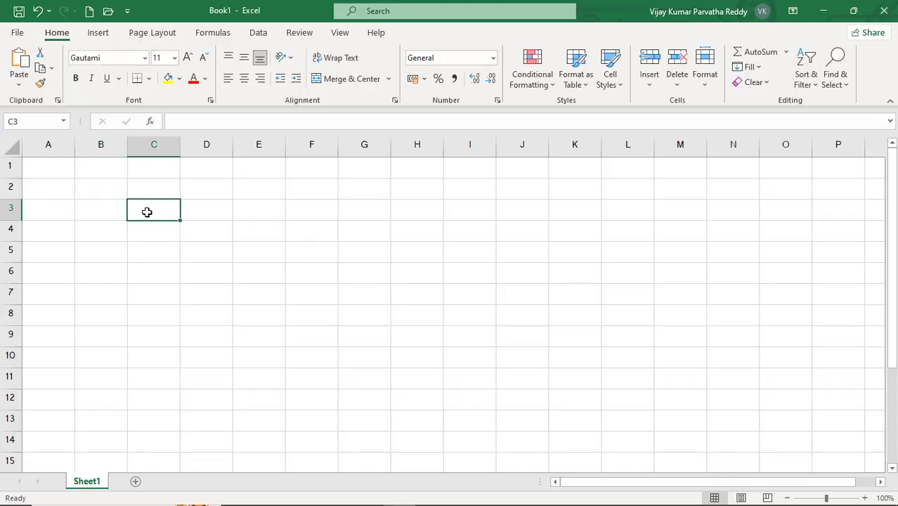
left_click(110, 193)
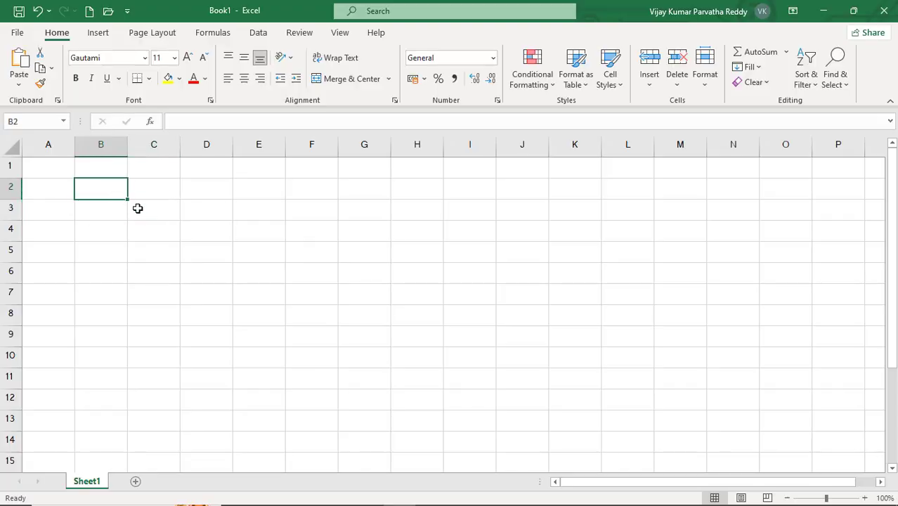
left_click(137, 204)
left_click(141, 193)
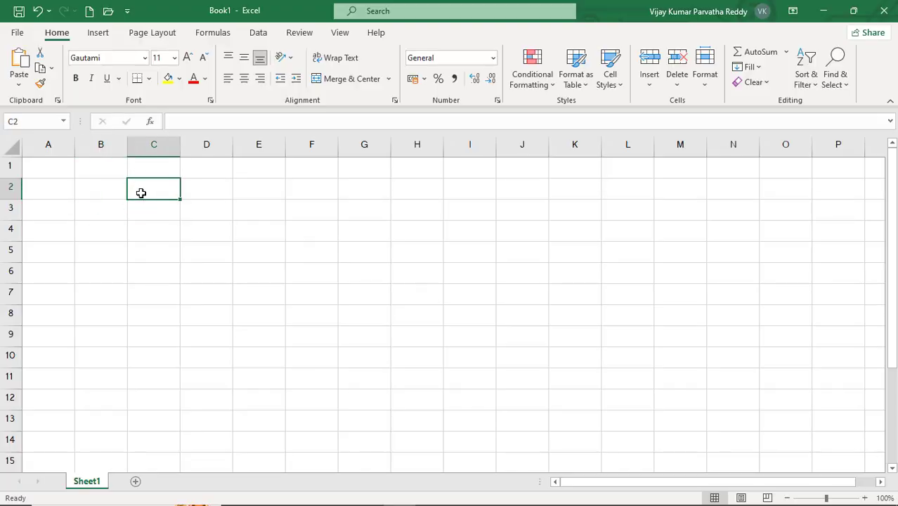
left_click(58, 172)
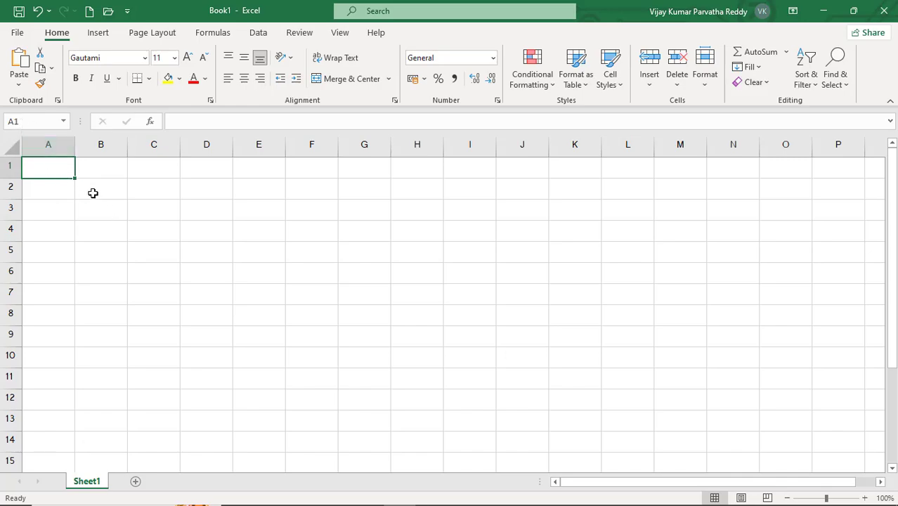
left_click(213, 271)
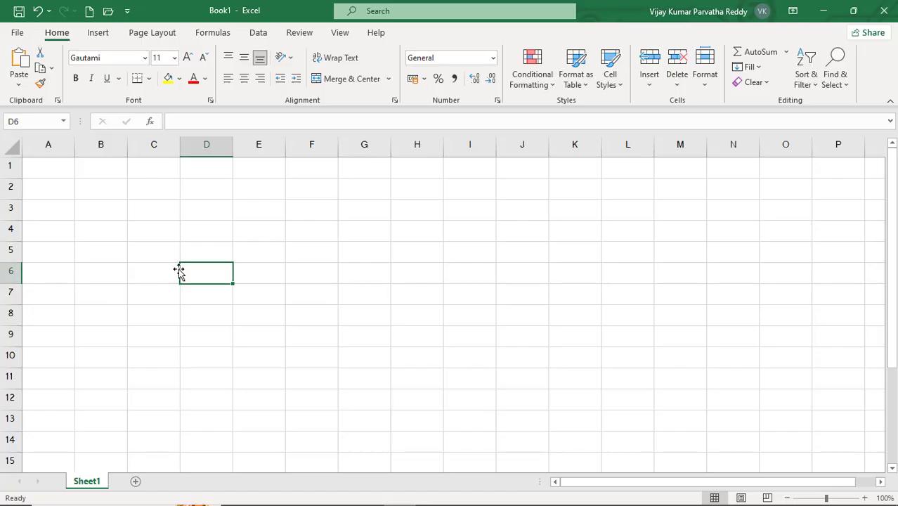
- Enter a person's name in capital letters in cell A1
left_click(51, 170)
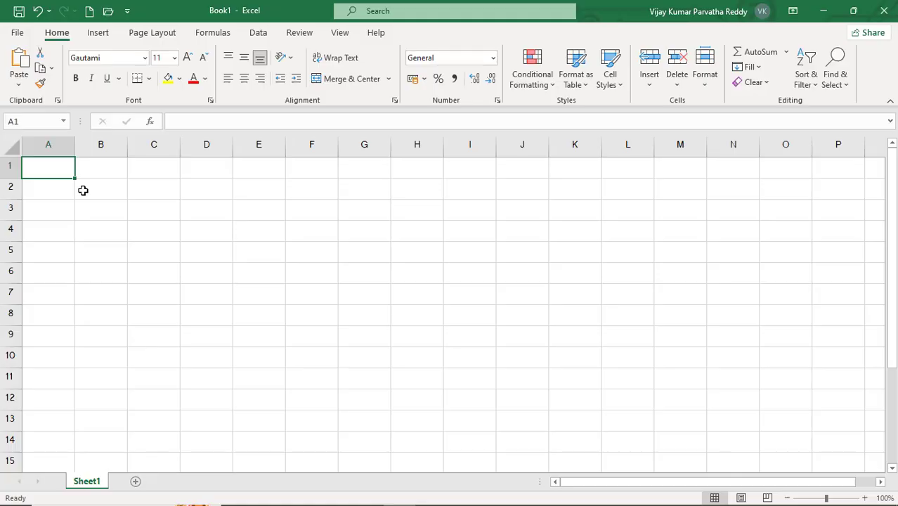
type("THIS")
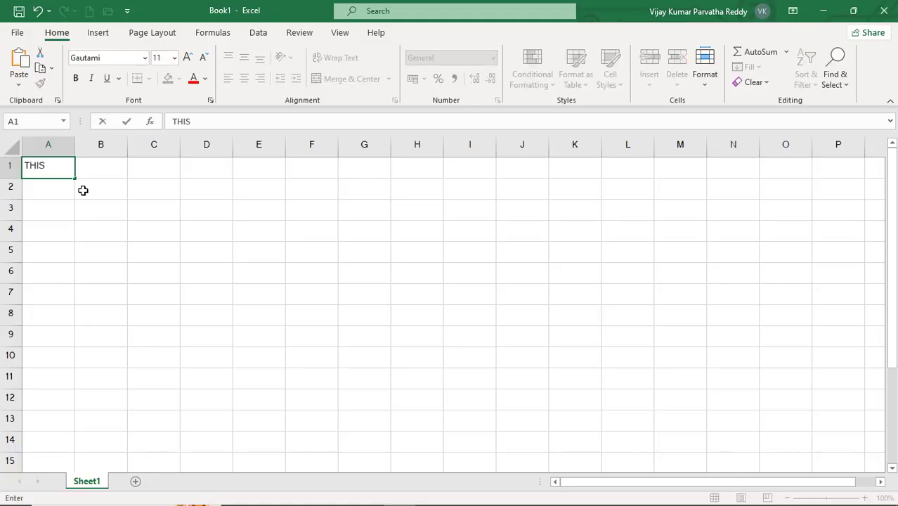
key("BackSpace")
key("BackSpace")
key("BackSpace")
key("BackSpace")
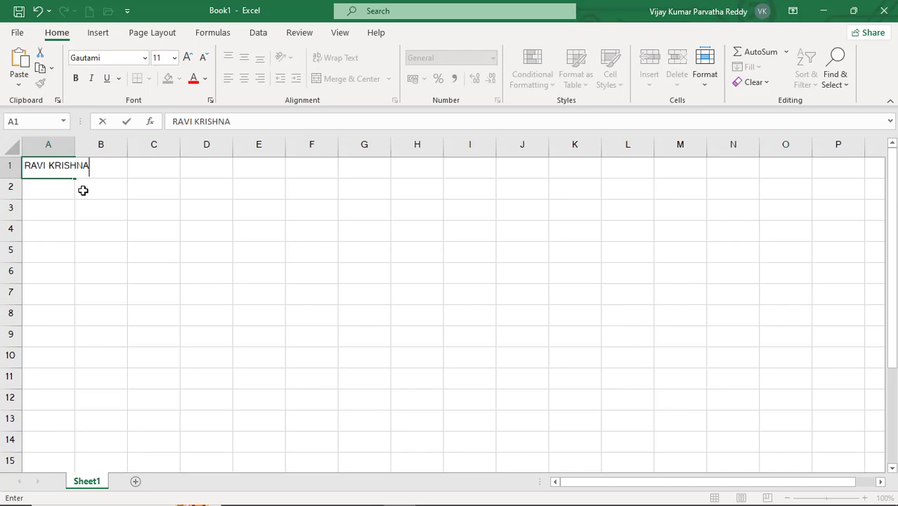
key("Return")
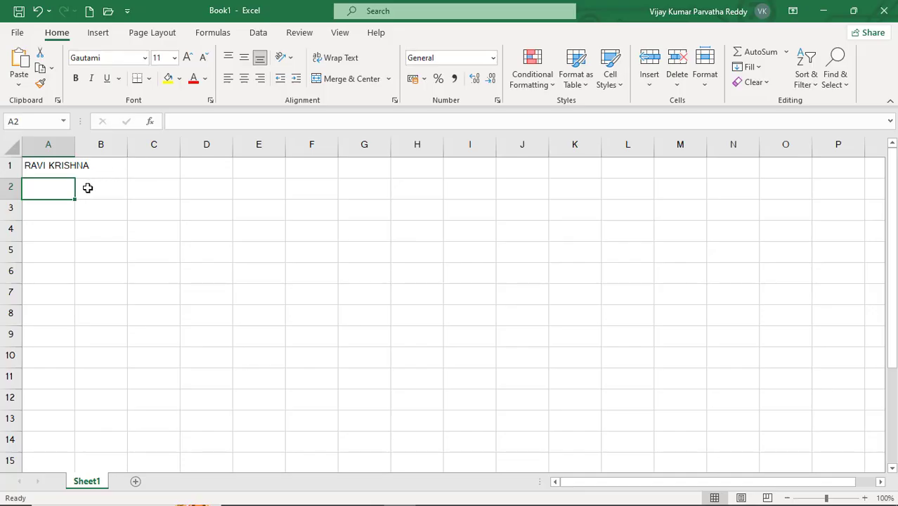
- Widen column A so that it fits the name in A1
left_click(63, 166)
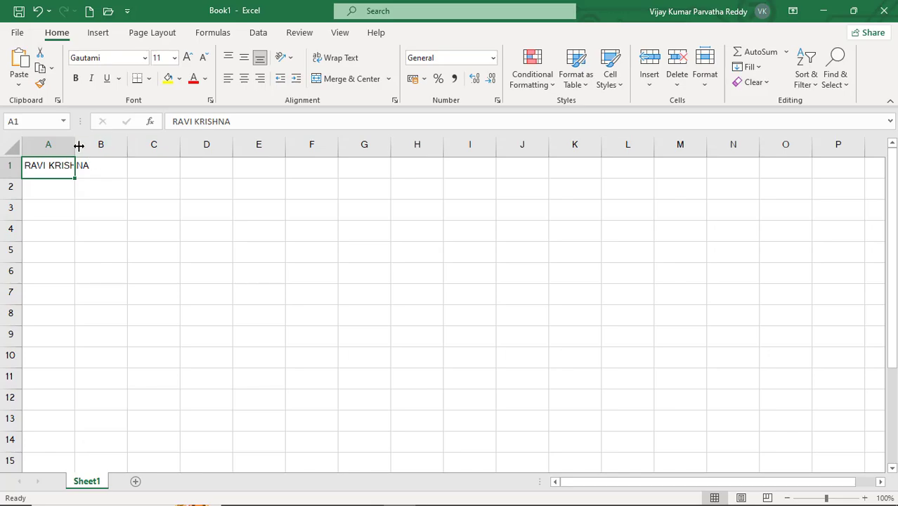
mouse_move(75, 144)
left_mouse_down()
mouse_move(103, 144)
mouse_move(76, 144)
left_mouse_up()
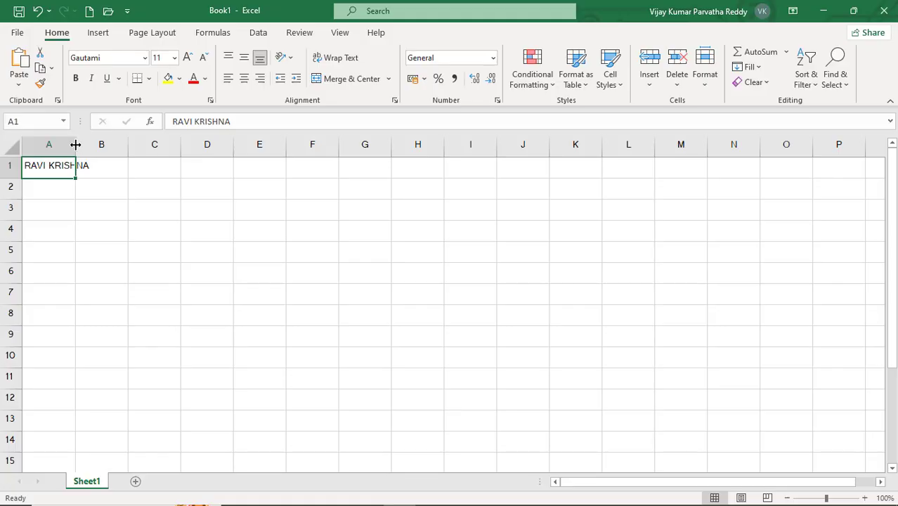
double_click(75, 144)
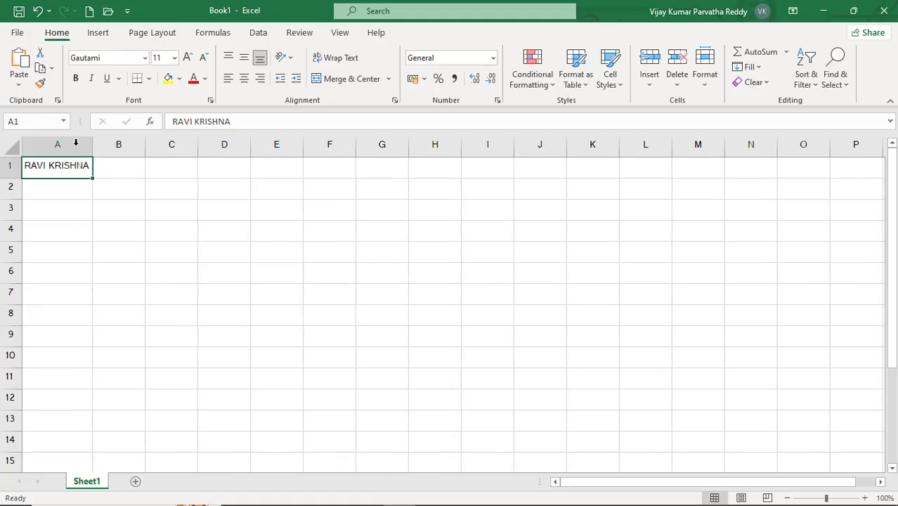
- Enter THIS IS MS-EXECEL in cell A2 and auto-fit the width of column A to it
left_click(79, 195)
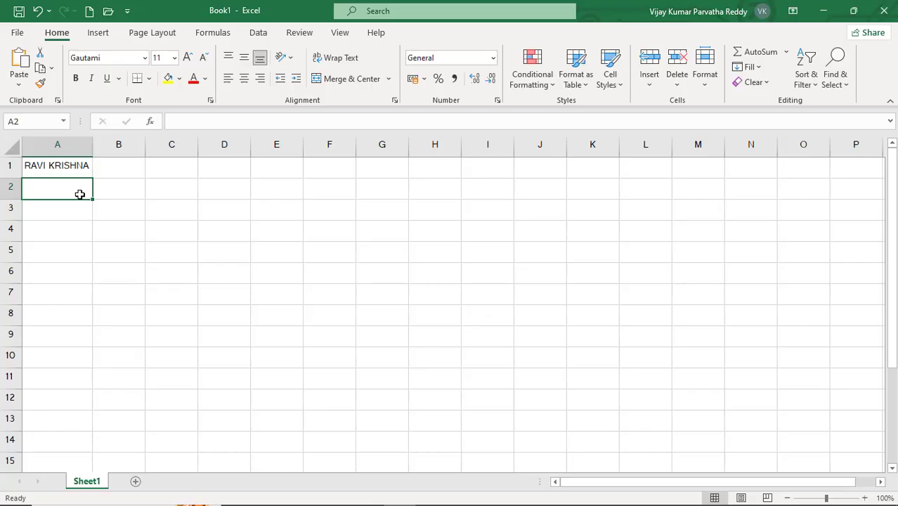
type("THIS IS ")
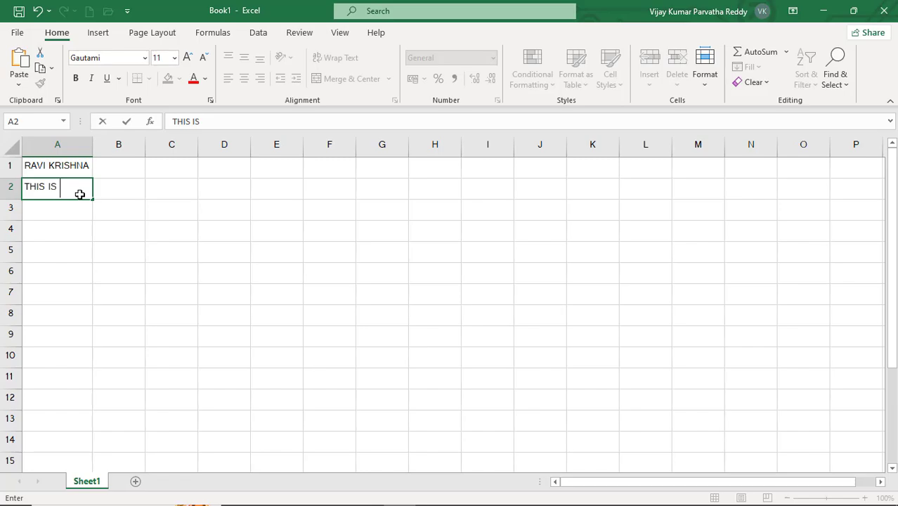
type("MS-EXEC")
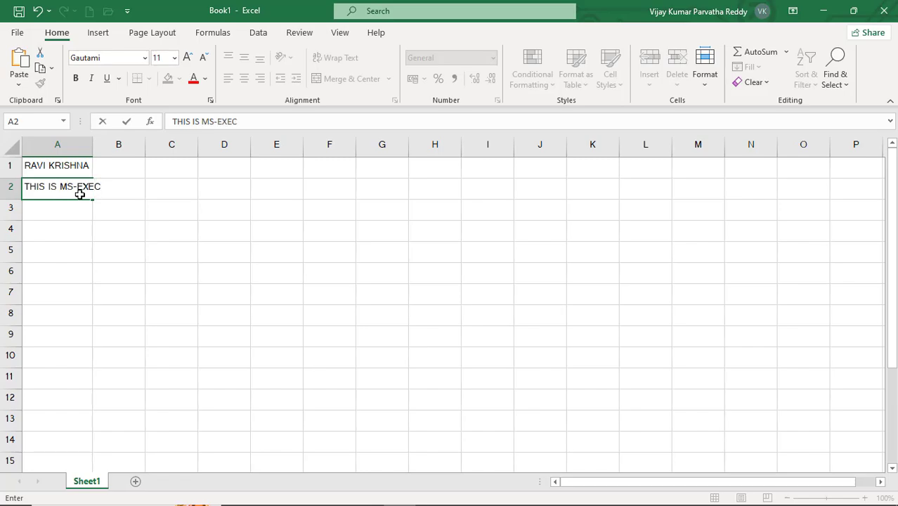
type("EL")
key("Return")
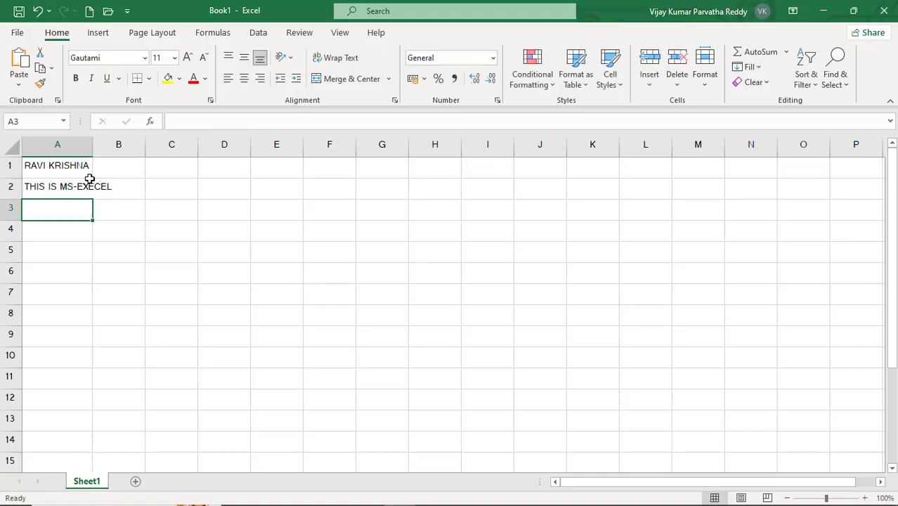
double_click(91, 143)
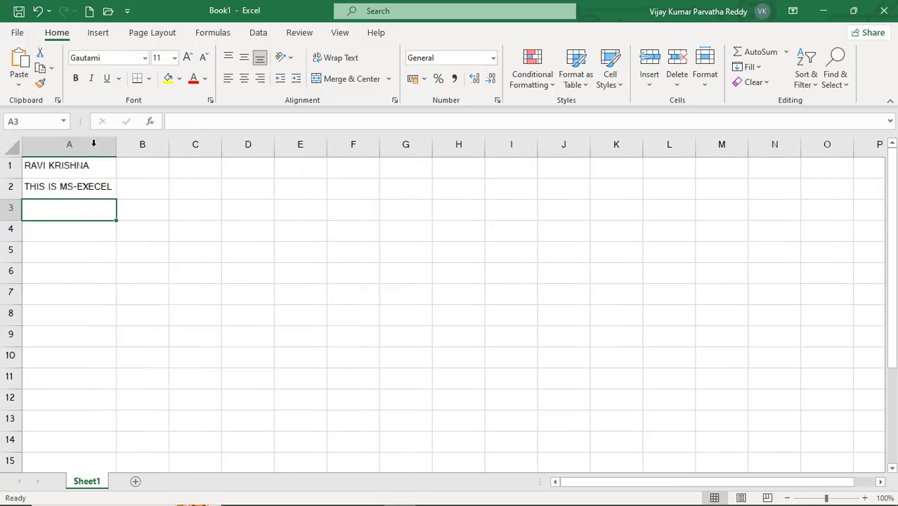
left_click(91, 190)
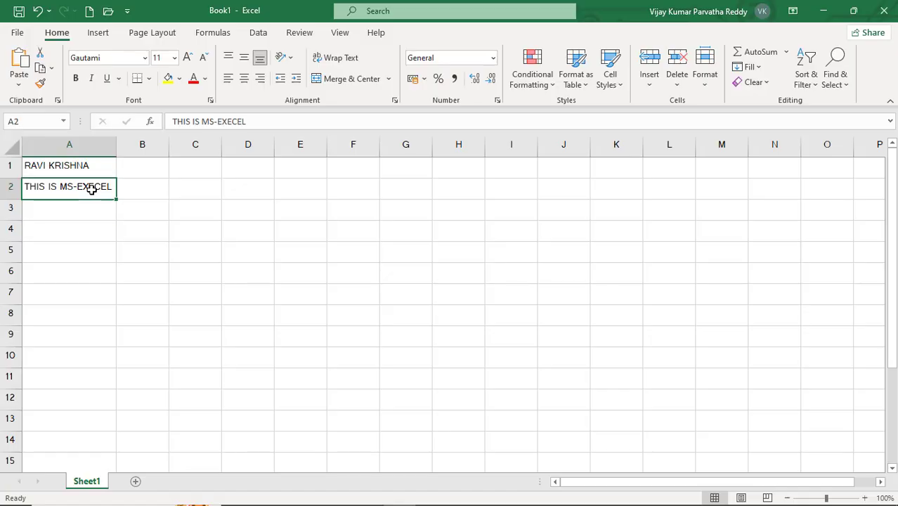
left_click(189, 174)
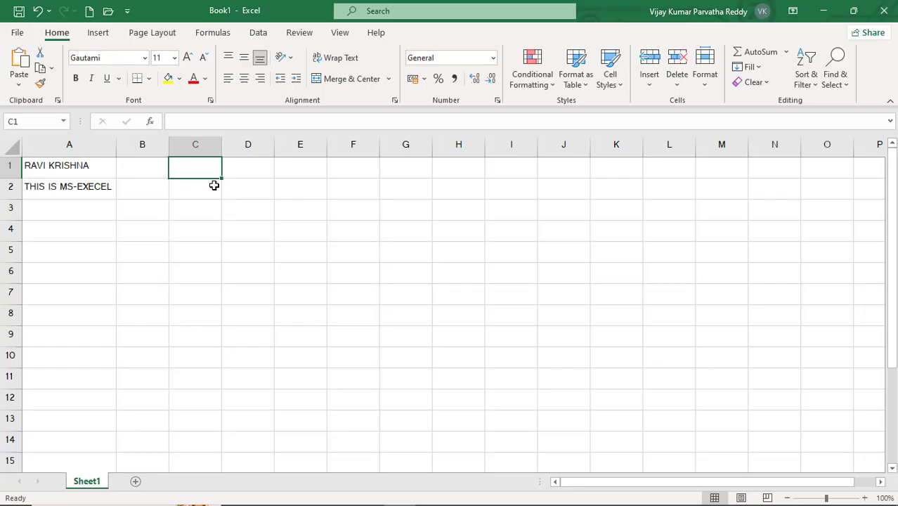
type("343453453434")
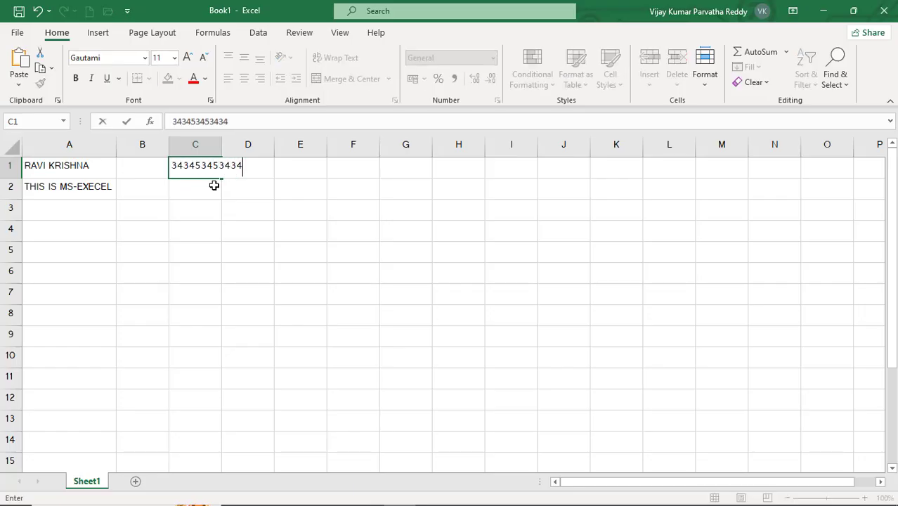
key("BackSpace")
key("Return")
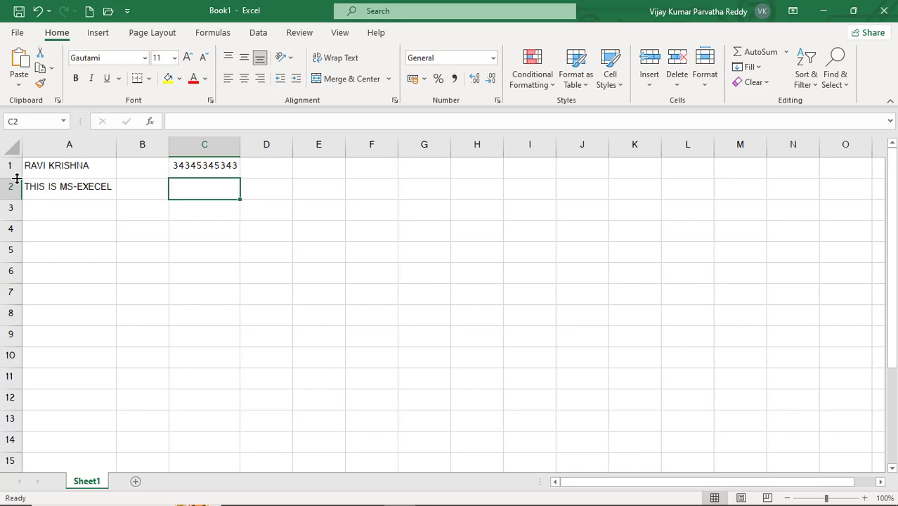
- Make row 1 slightly taller and clear the contents of the range A1:C2
mouse_move(17, 178)
left_mouse_down()
mouse_move(19, 202)
mouse_move(20, 177)
left_mouse_up()
left_click(62, 171)
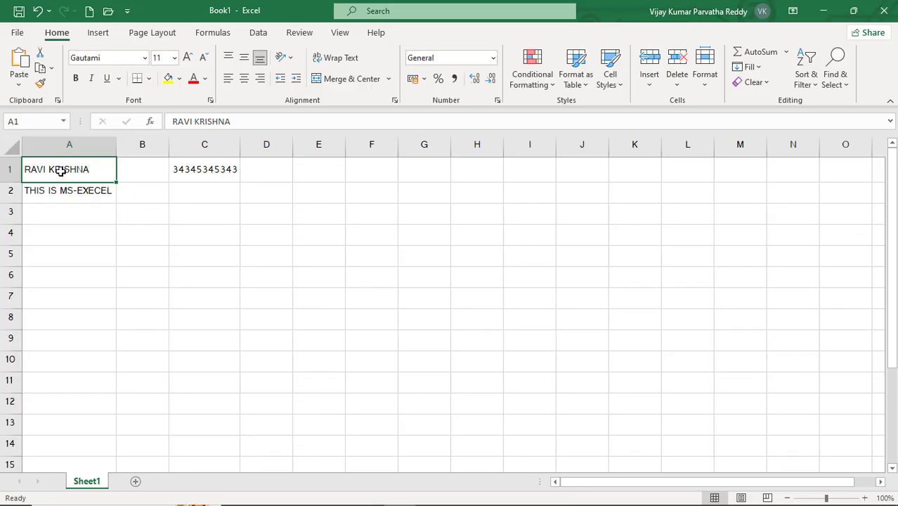
left_click_drag(56, 169, 220, 192)
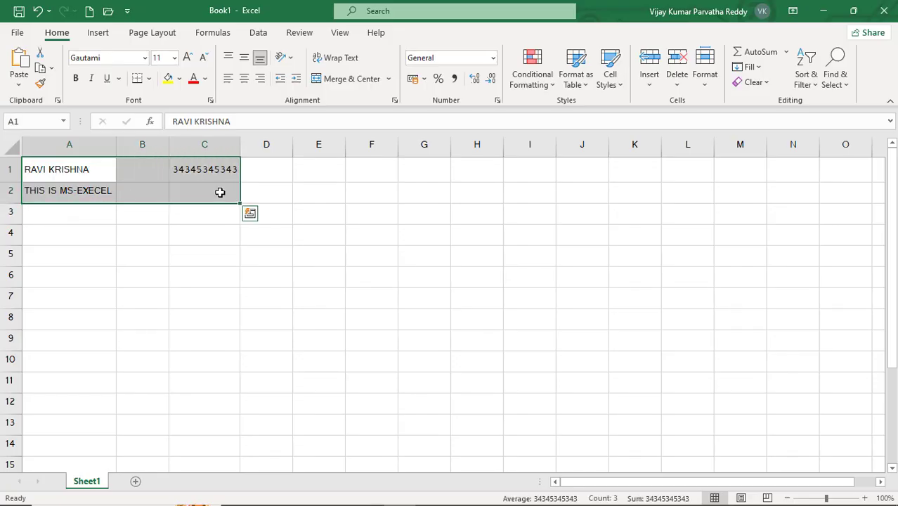
key("Delete")
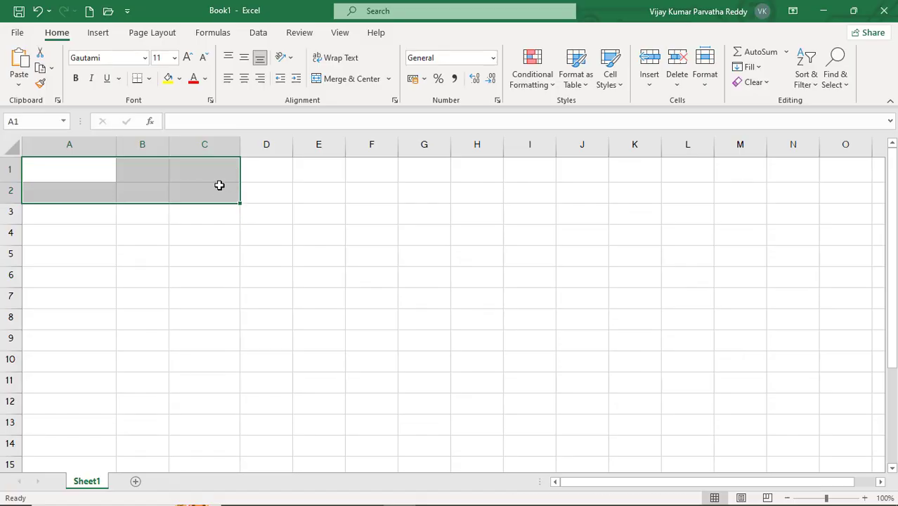
left_click(210, 188)
- Enter the formula =3*4+5 in cell B2
left_click(147, 198)
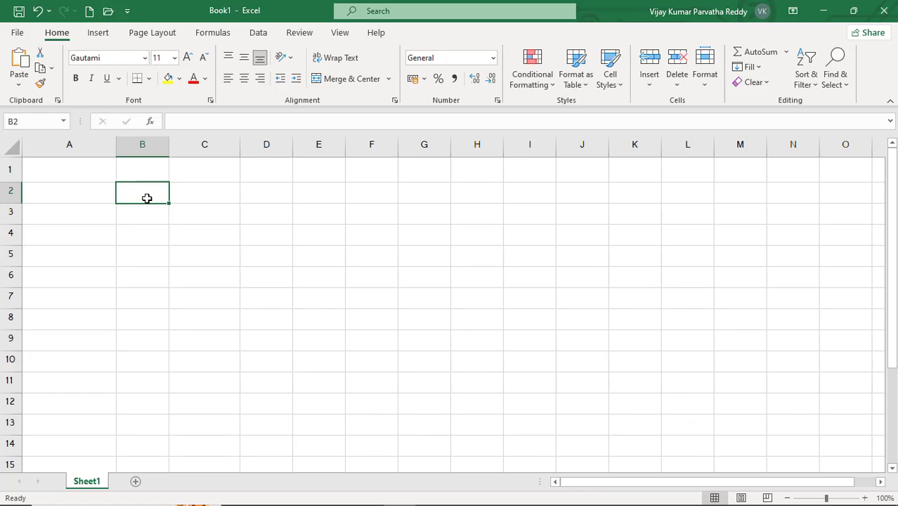
type("=")
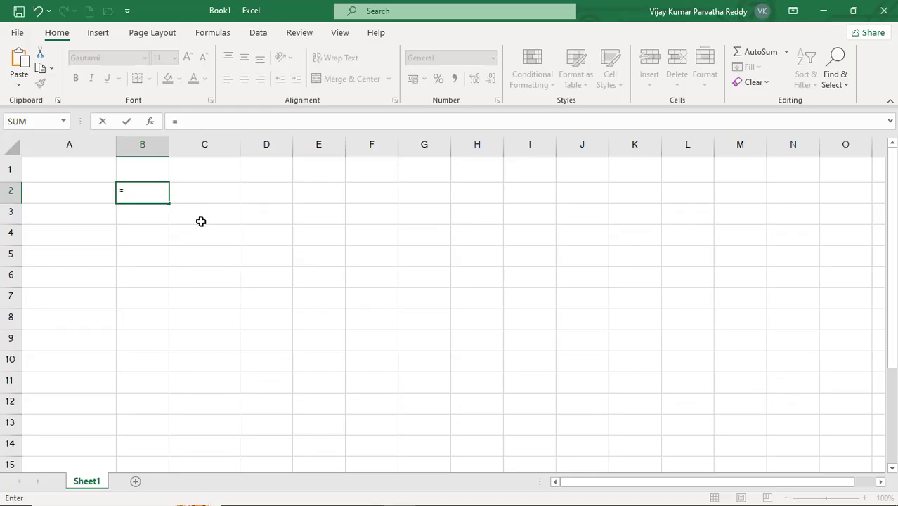
type("3*4+5")
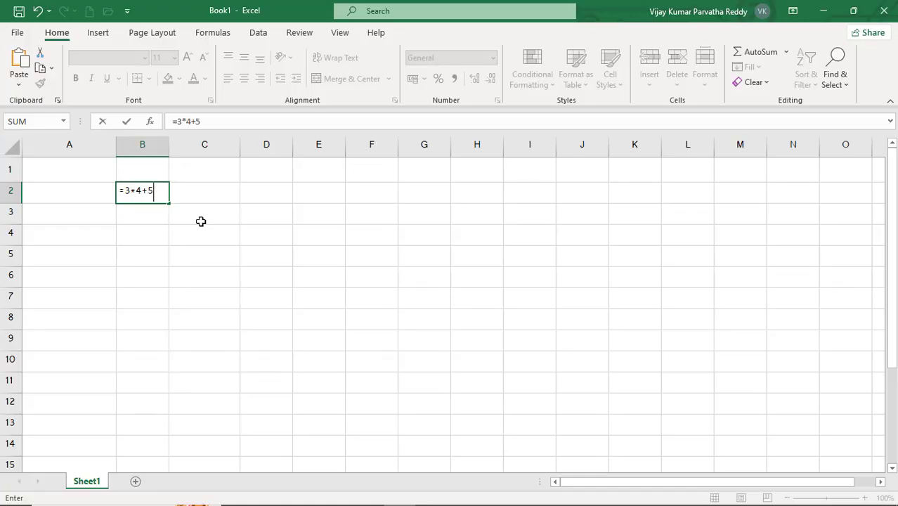
key("Return")
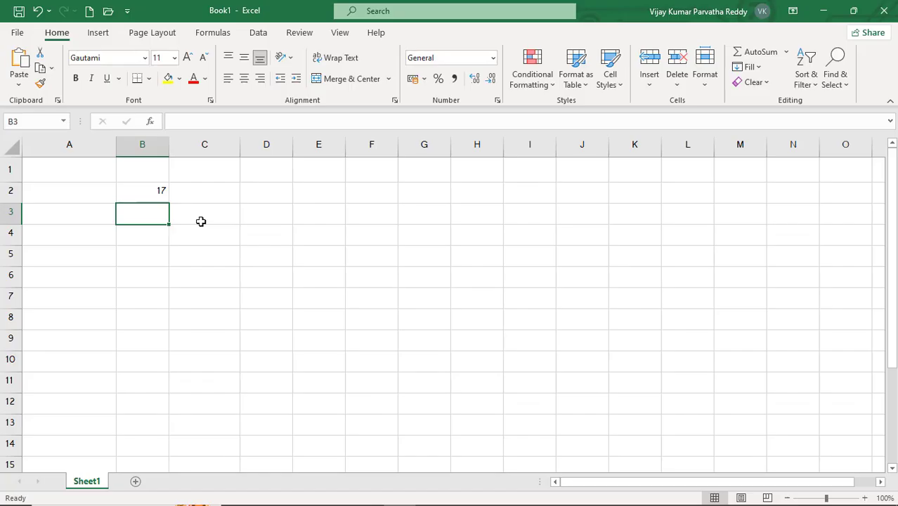
- Add parentheses around the addition in B2's formula so it reads =3*(4+5)
left_click(157, 194)
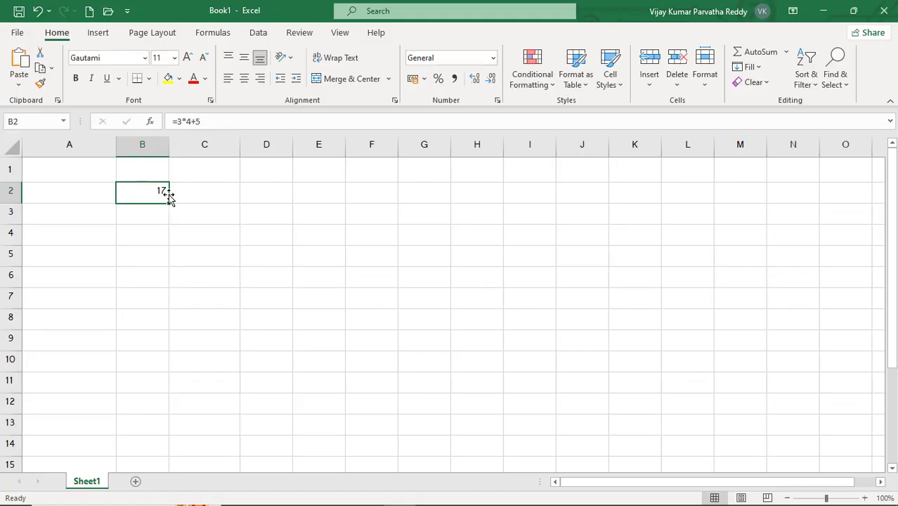
left_click(188, 121)
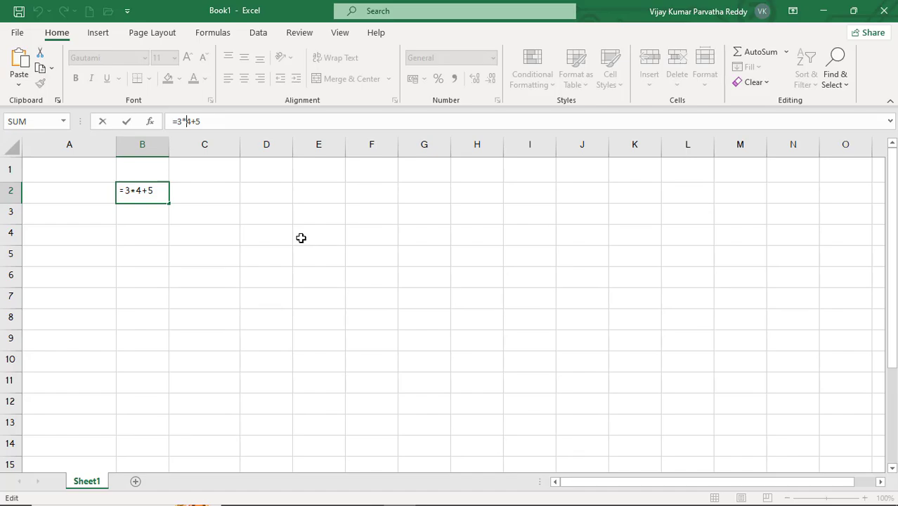
type("(")
key("End")
type(")")
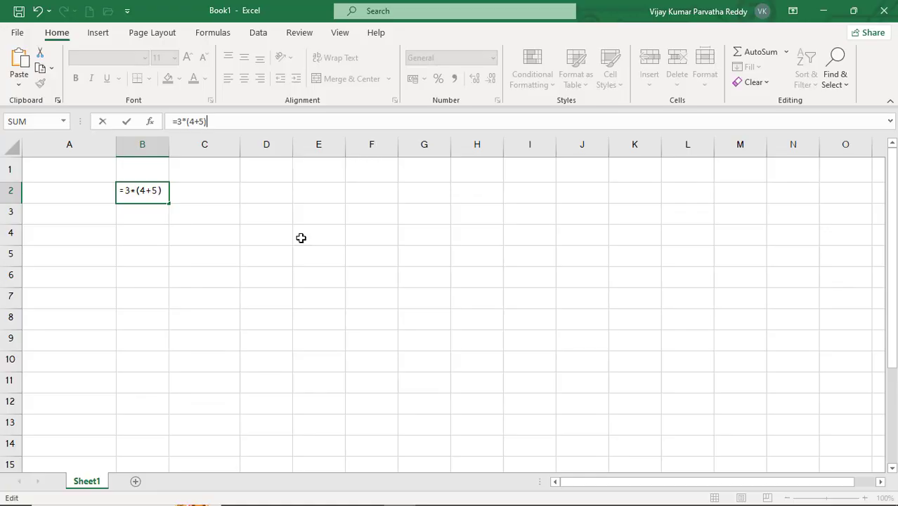
key("Return")
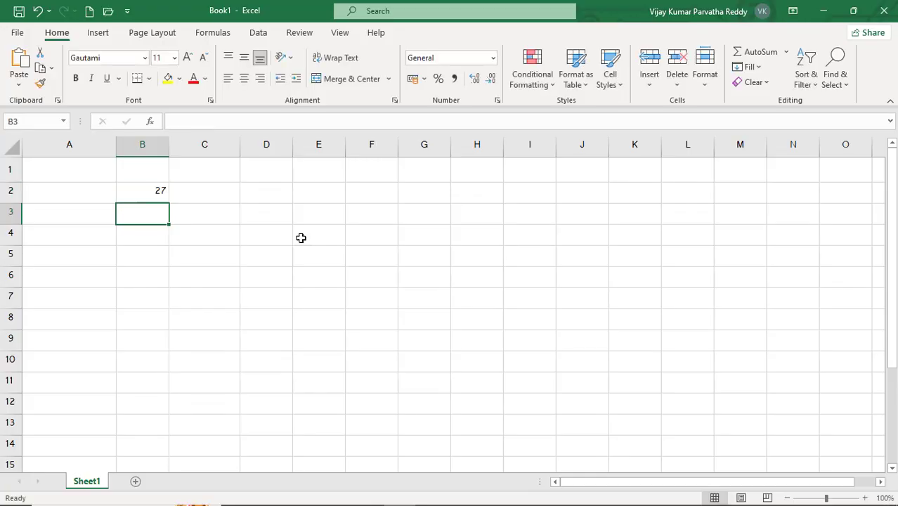
left_click(158, 192)
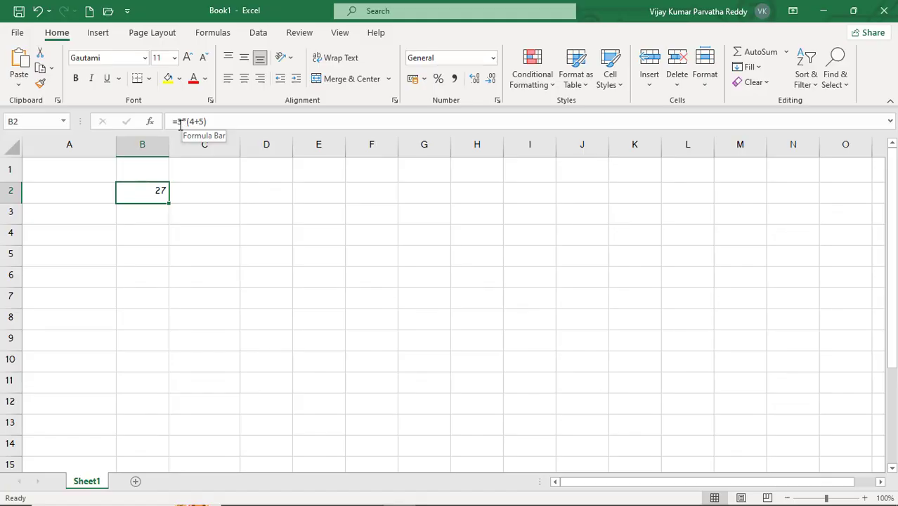
left_click(181, 191)
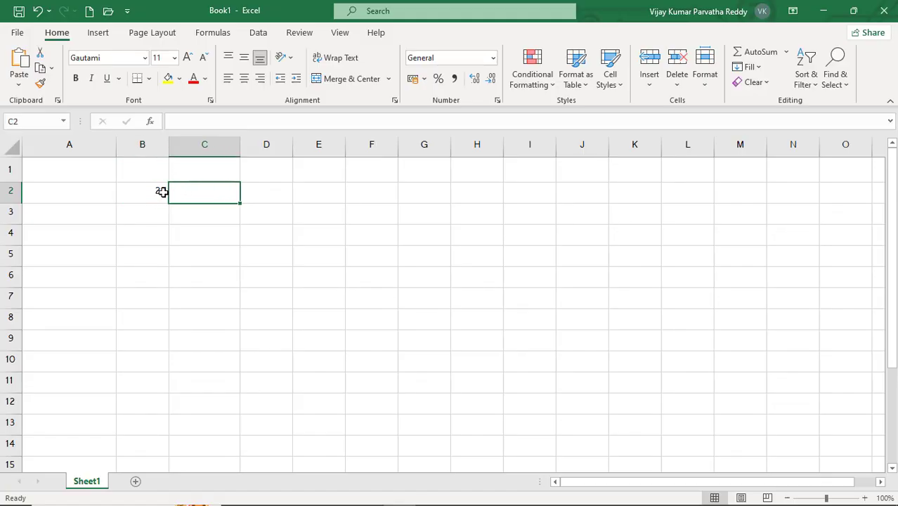
left_click(162, 191)
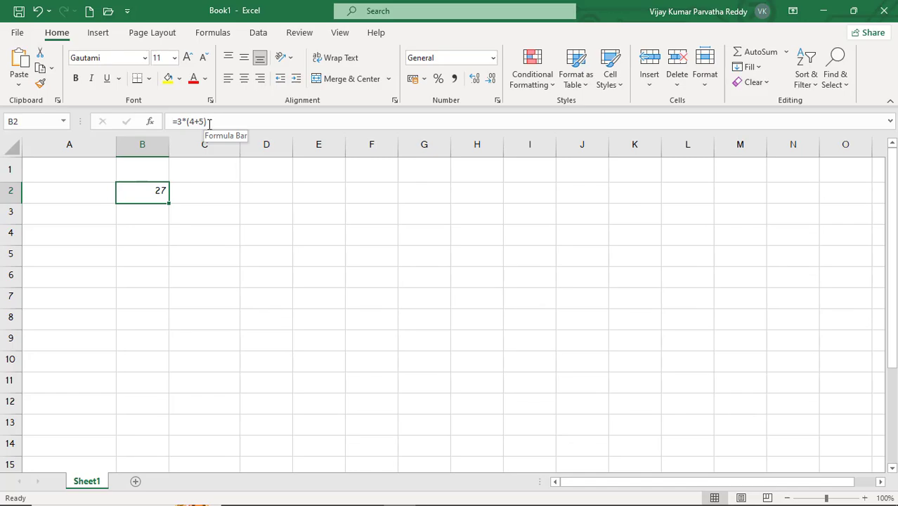
- Enter the formula =(3+4)*(2+3) in cell B4
left_click(159, 233)
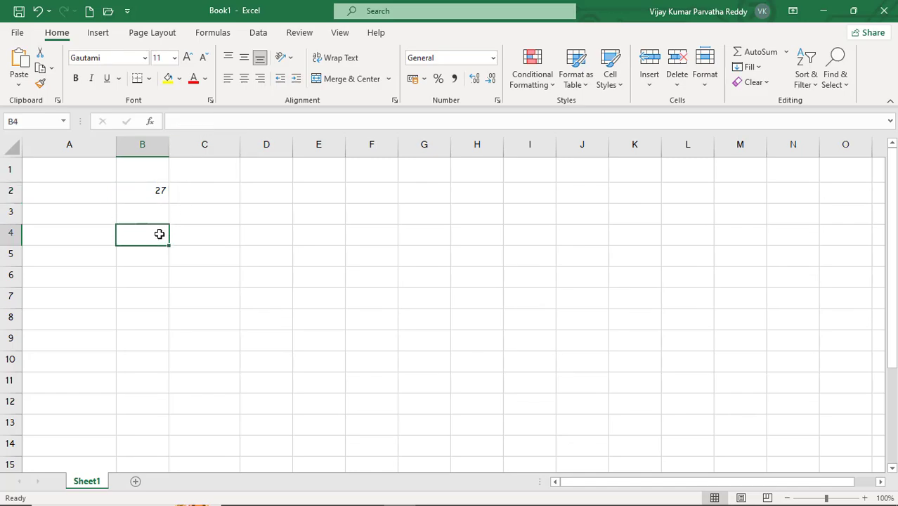
type("=")
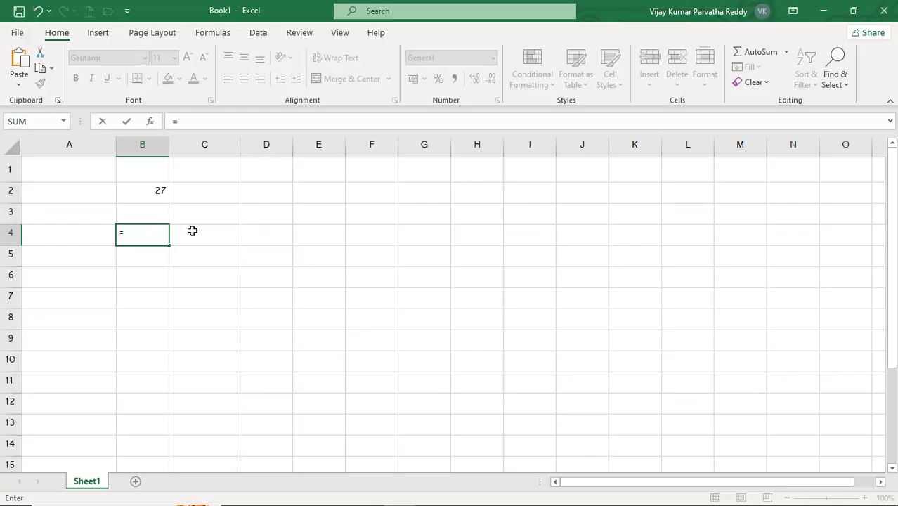
type("(3+4)*")
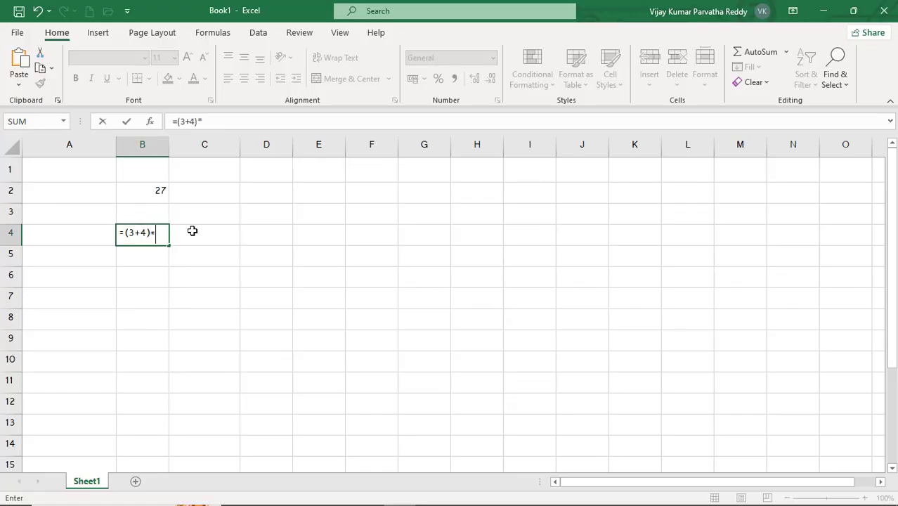
type("(2+3)")
key("Return")
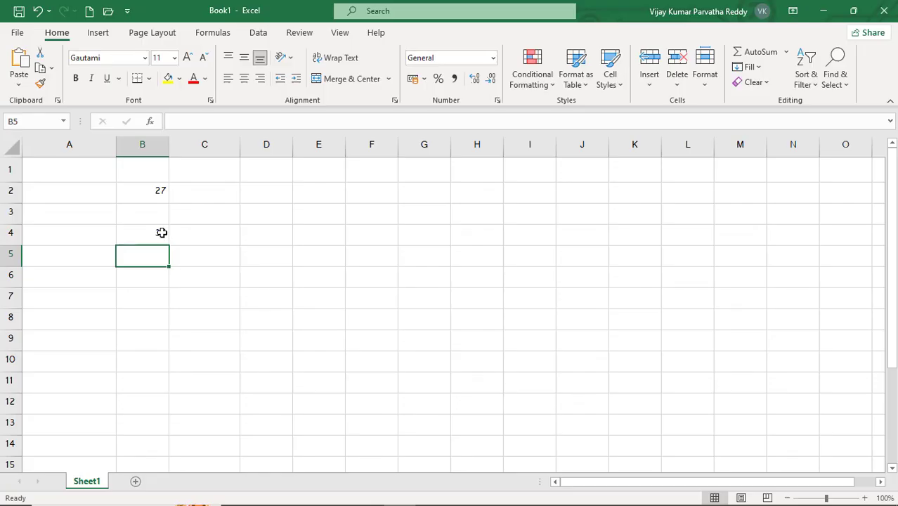
left_click(162, 233)
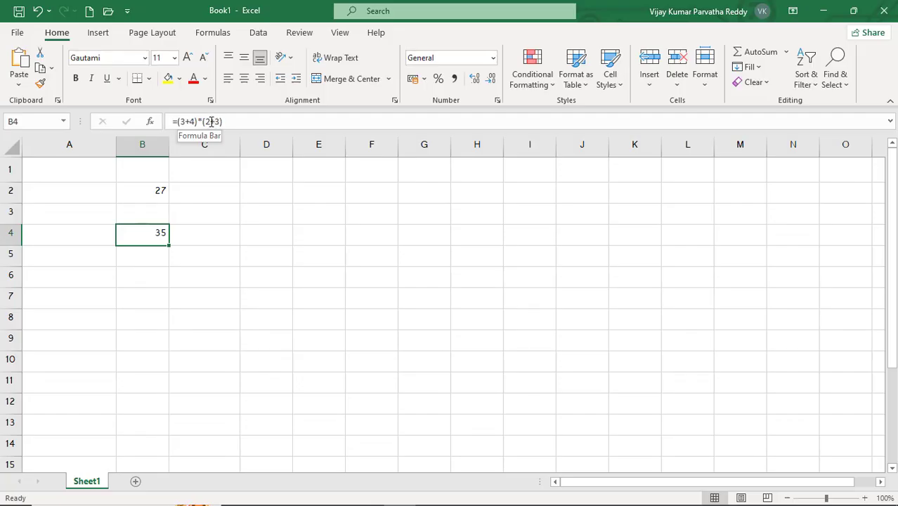
- Clear the contents of the range B2:B4 and make column A slightly narrower
left_click(155, 251)
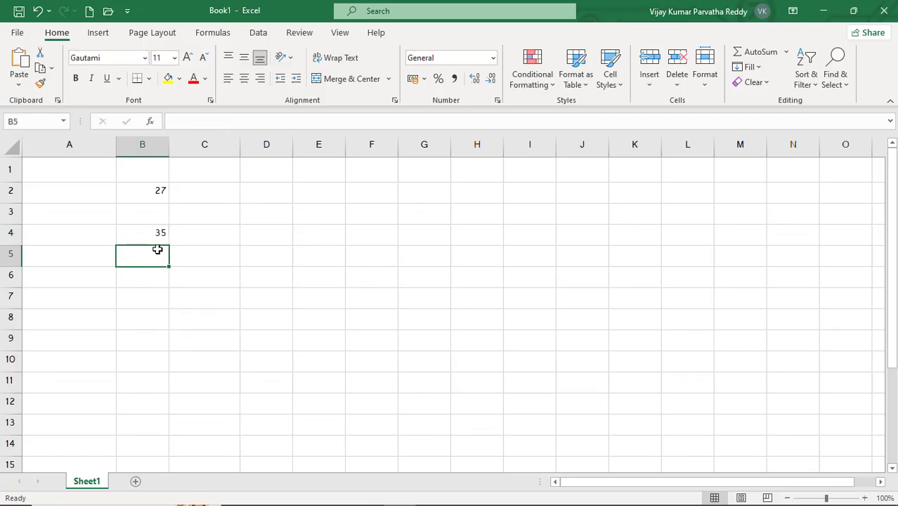
left_click_drag(153, 194, 159, 228)
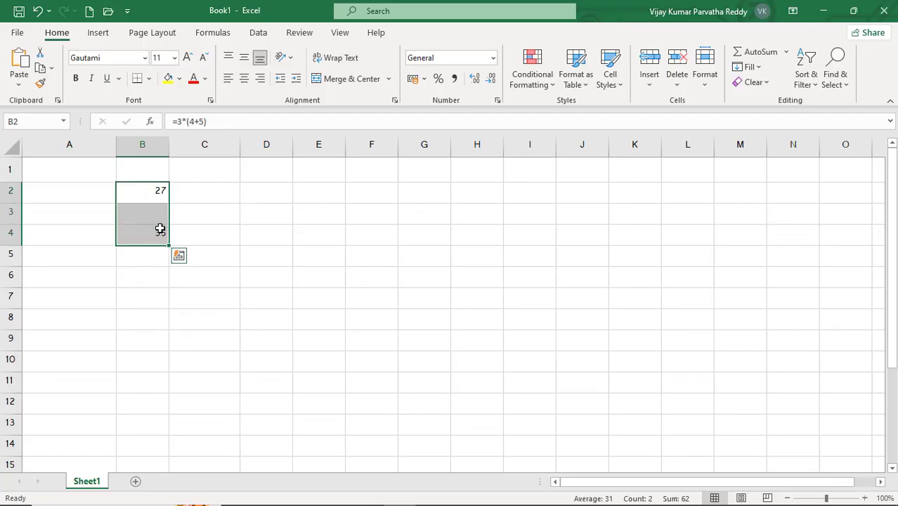
key("Delete")
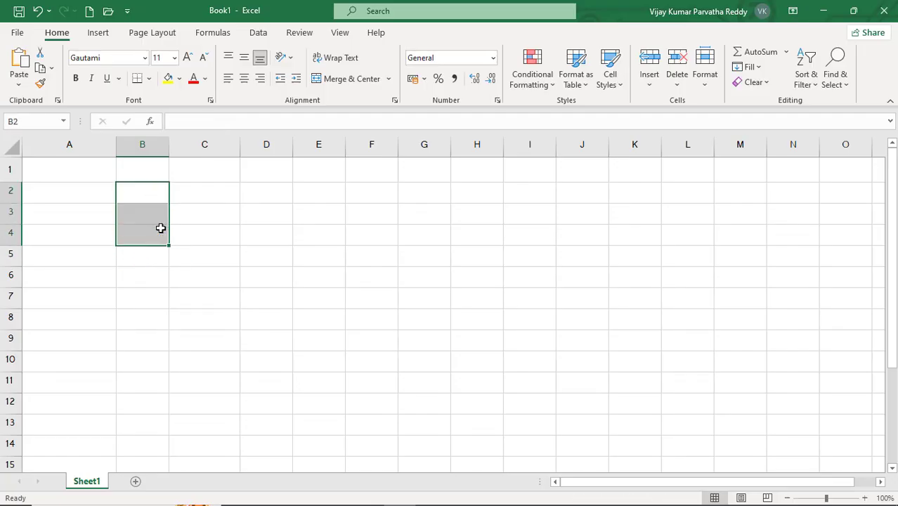
left_click(137, 177)
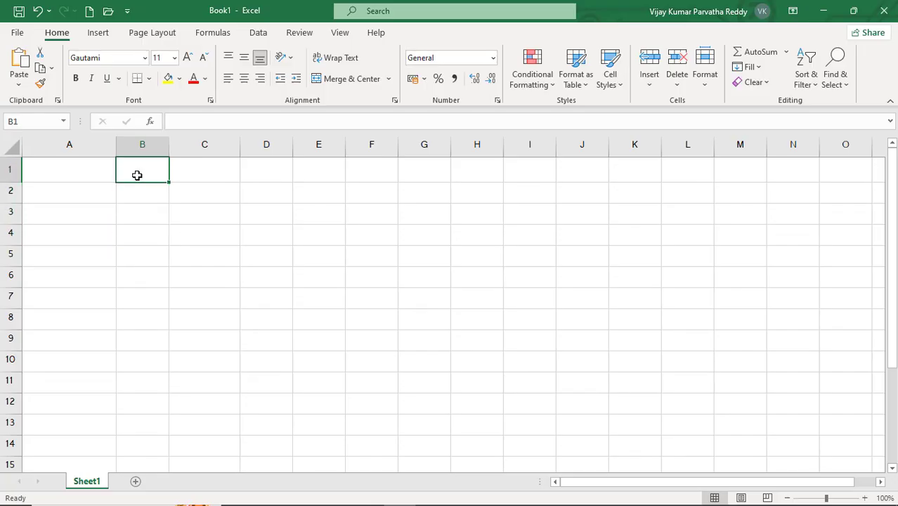
left_click(81, 177)
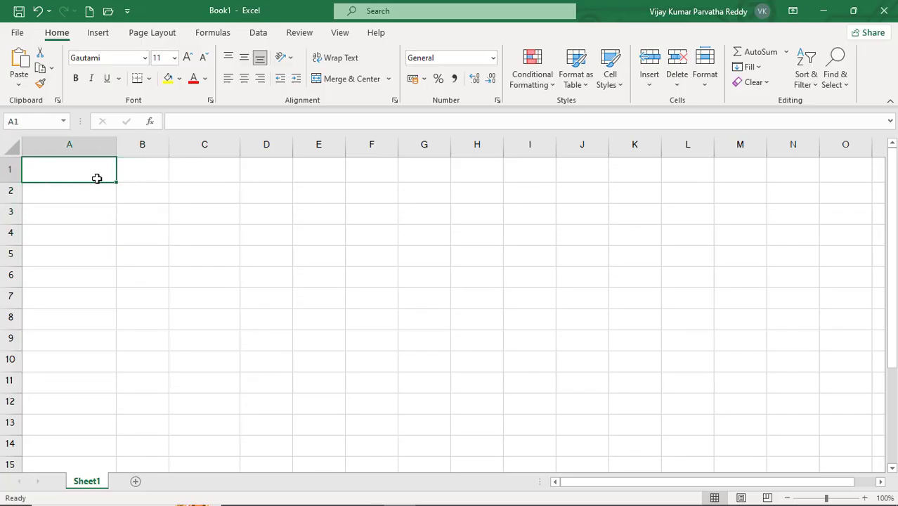
left_click_drag(115, 147, 94, 147)
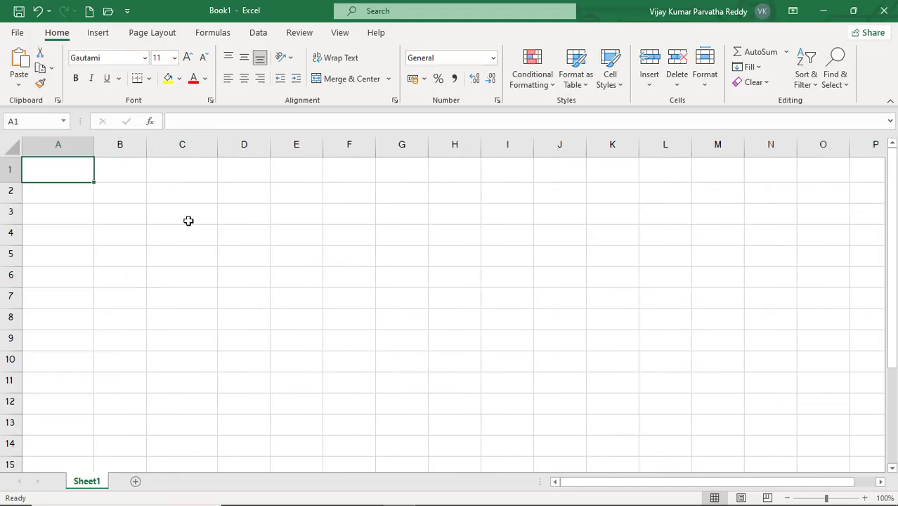
- Enter 200 in cell A1, 400 in cell B5 and 4000 in cell C3
type("200")
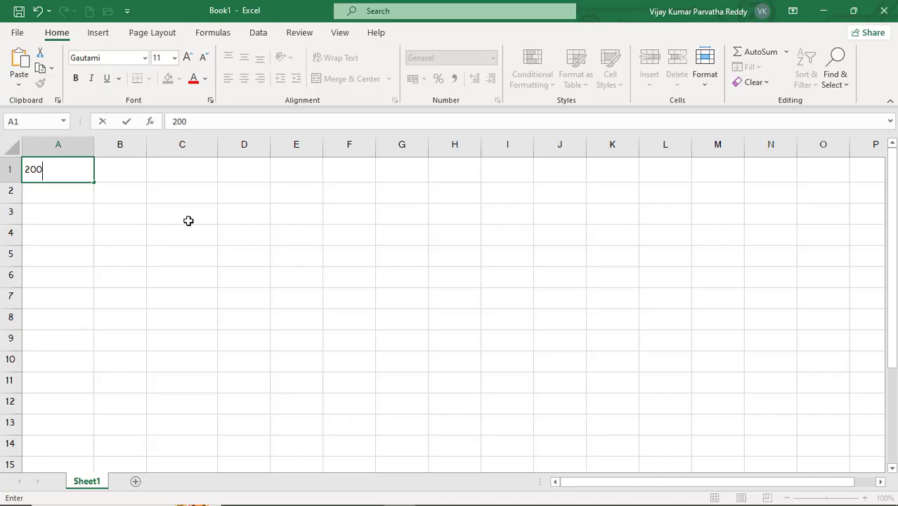
key("Return")
key("Down")
key("Down")
key("Down")
key("Right")
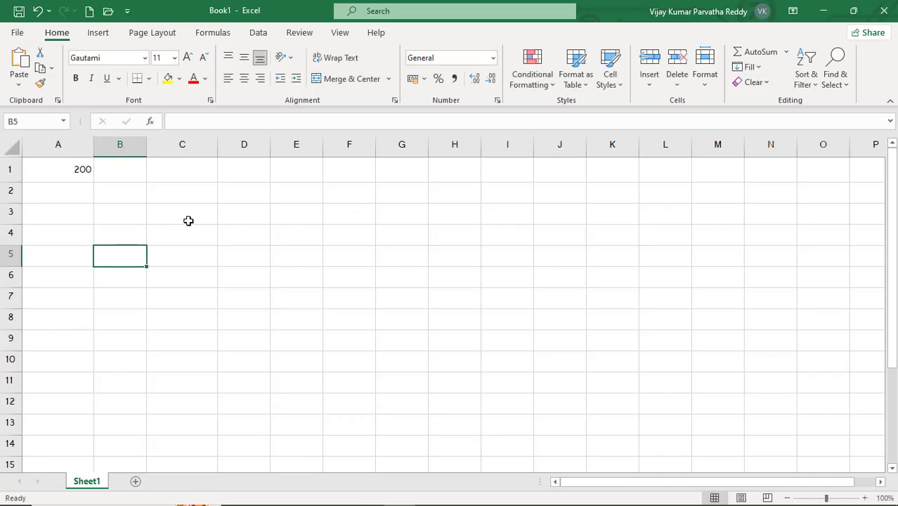
type("4000")
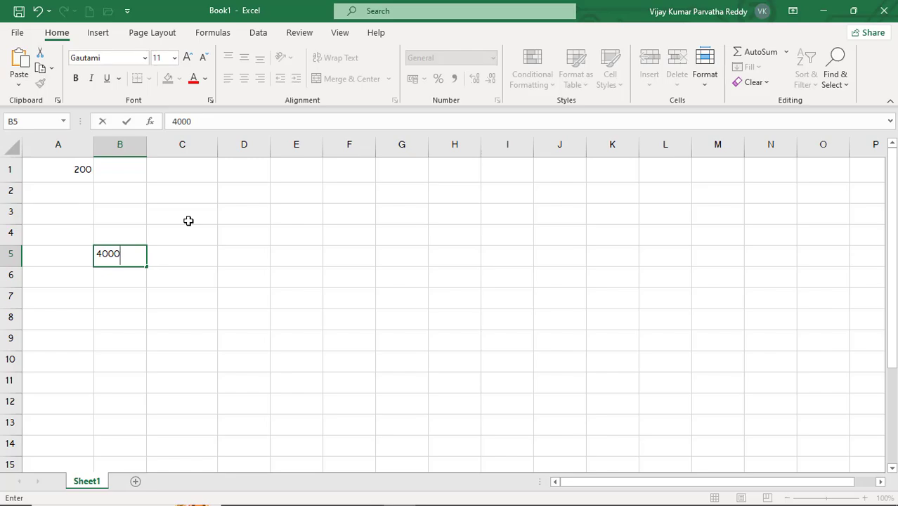
key("BackSpace")
left_click(189, 220)
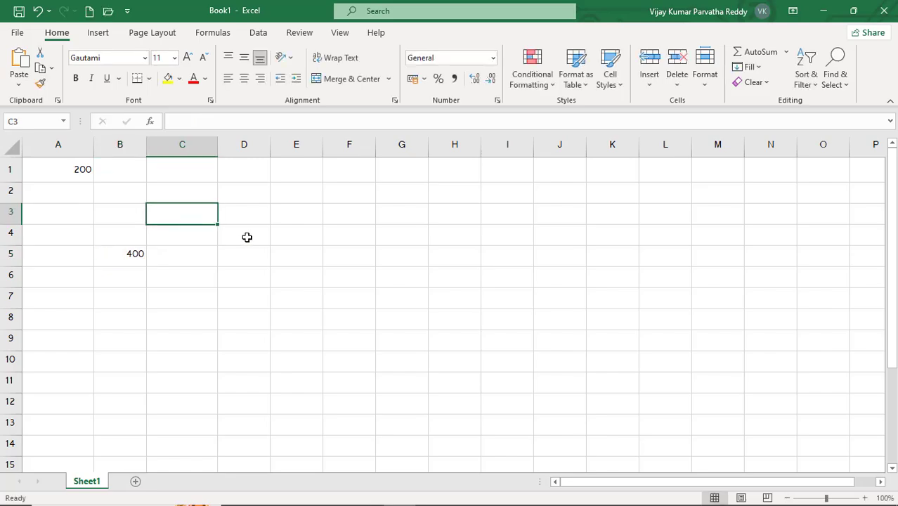
type("4000")
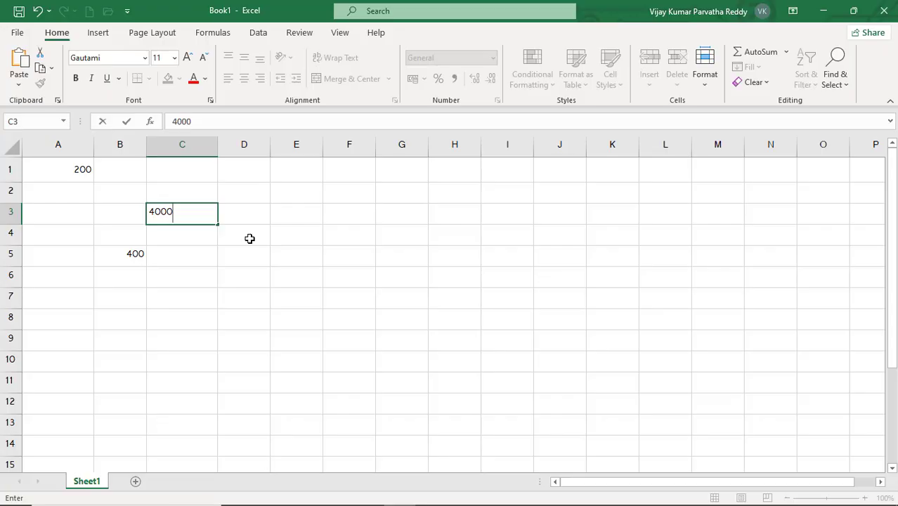
- Add the three number cells by reference in cell E2 with the formula =A1+C3+B5
left_click(284, 195)
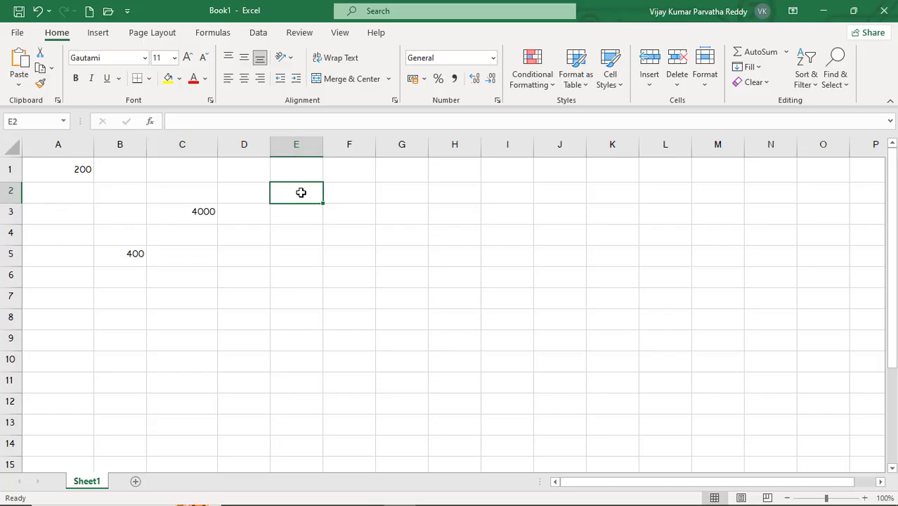
type("=")
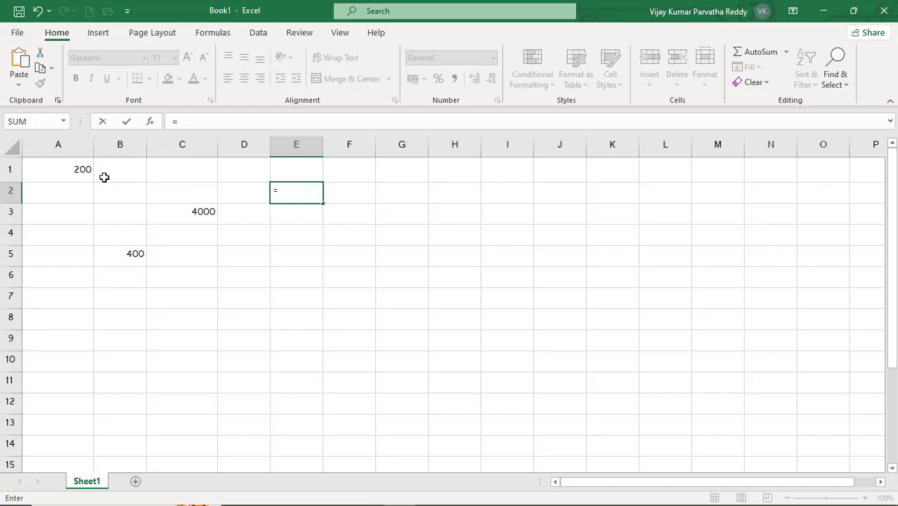
type("A")
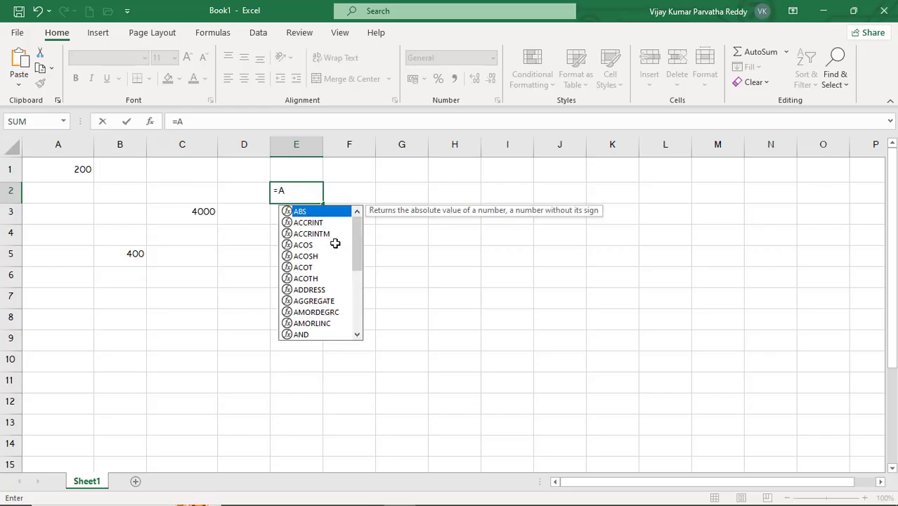
type("1")
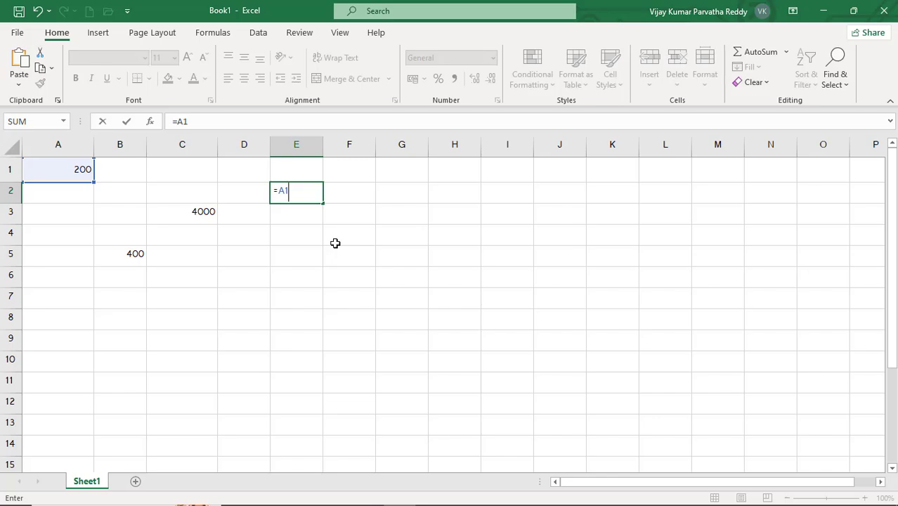
type("+")
type("C")
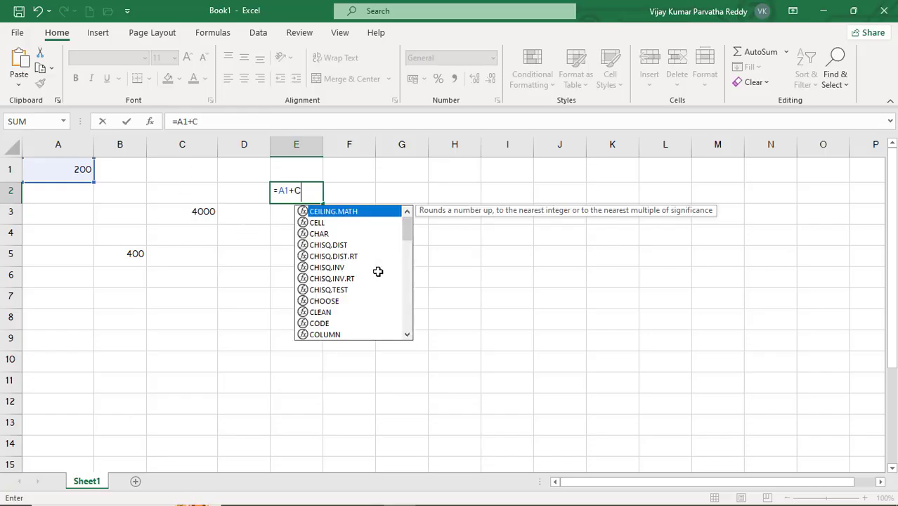
type("3")
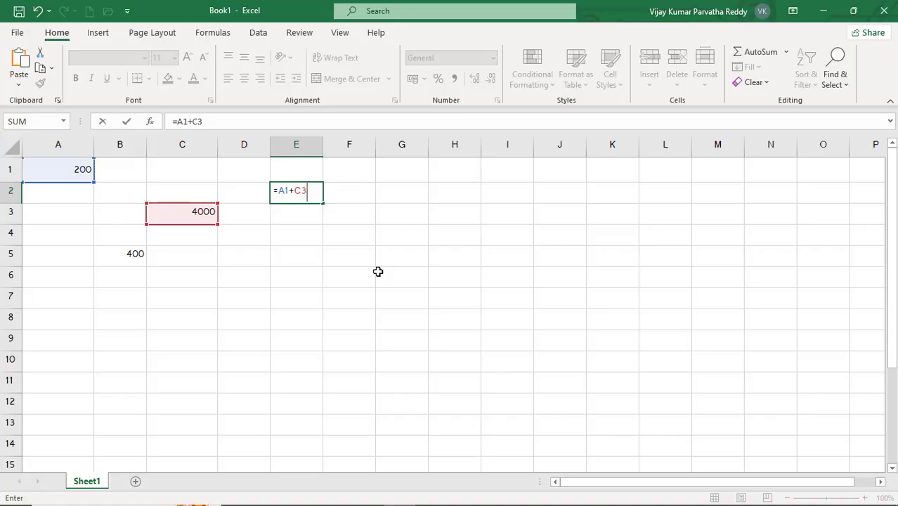
type("+B5")
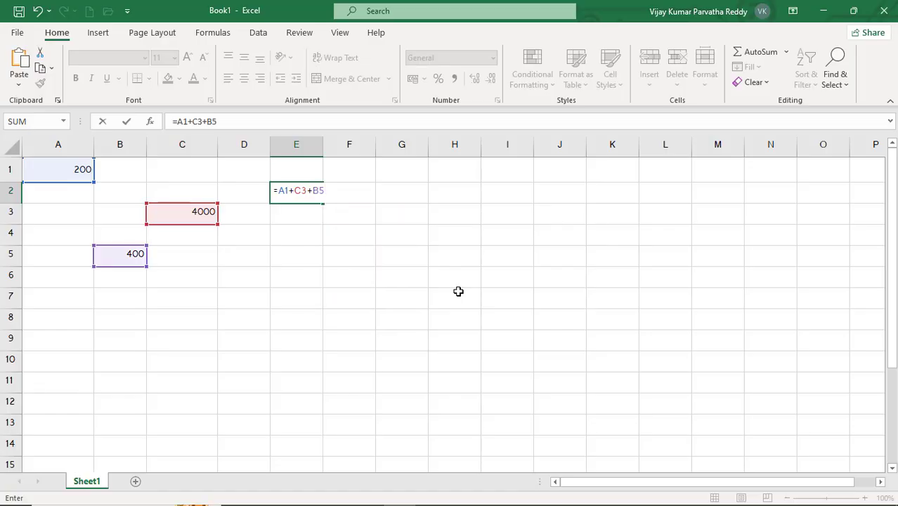
key("Return")
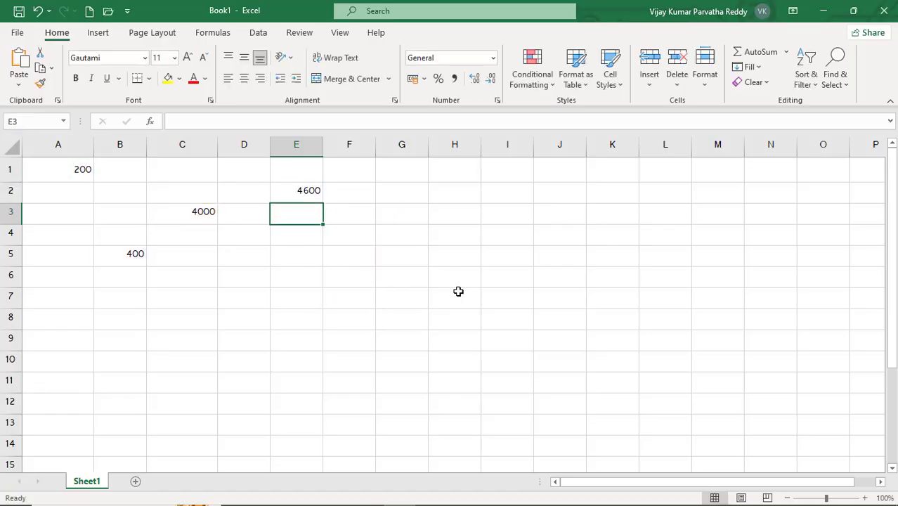
left_click(313, 189)
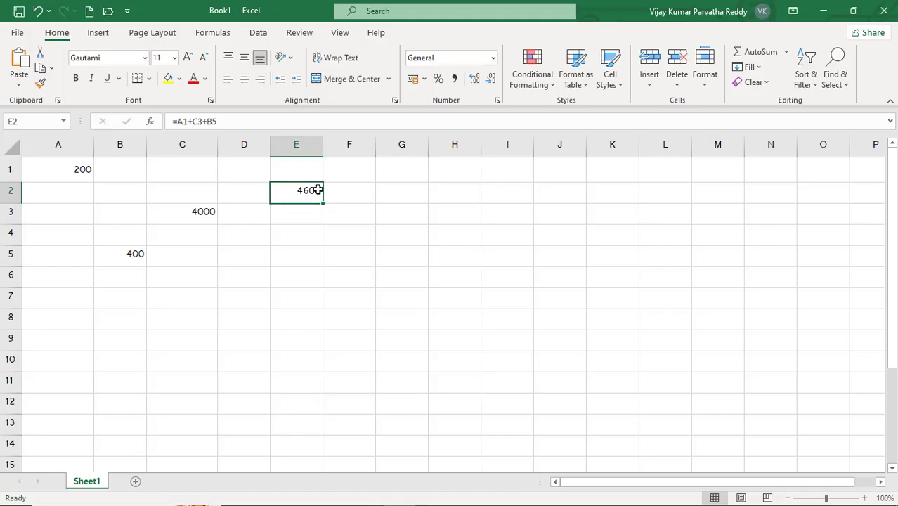
- Change the value of cell C3 to 5000 and the value of cell A1 to 3000
left_click(200, 215)
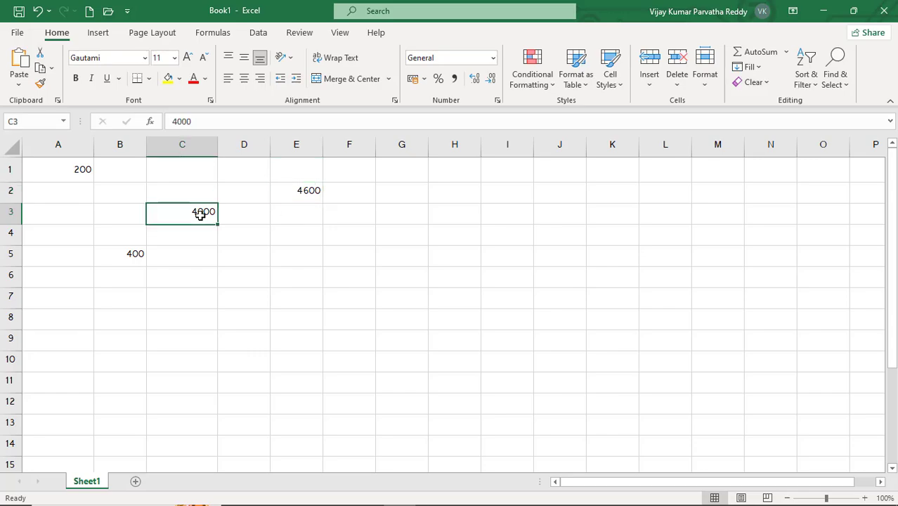
type("5000")
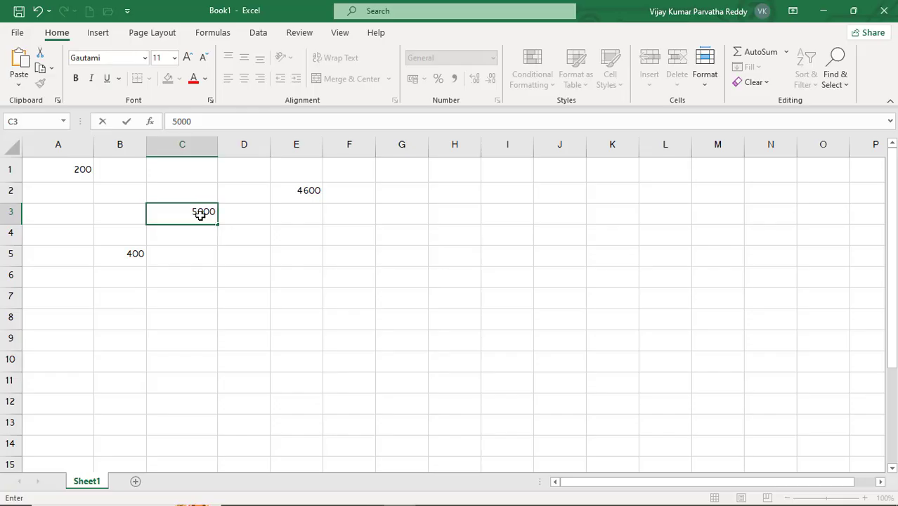
key("Return")
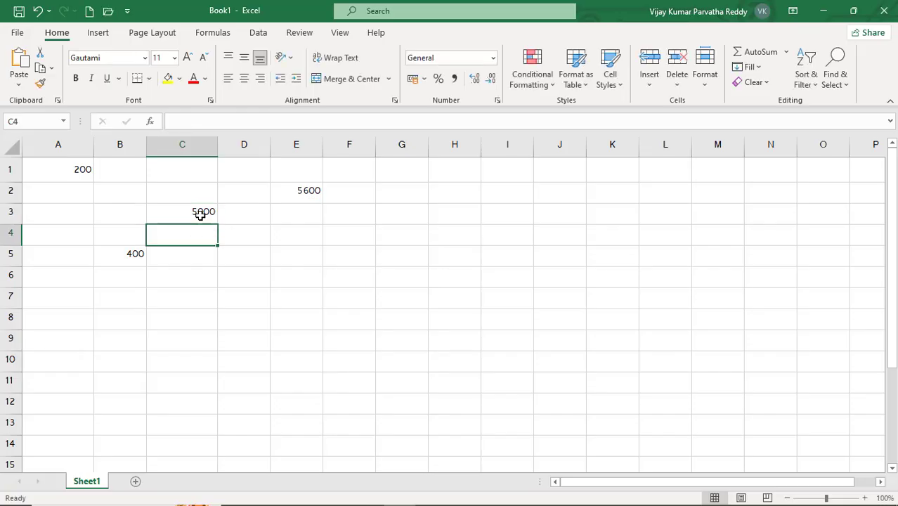
left_click(296, 190)
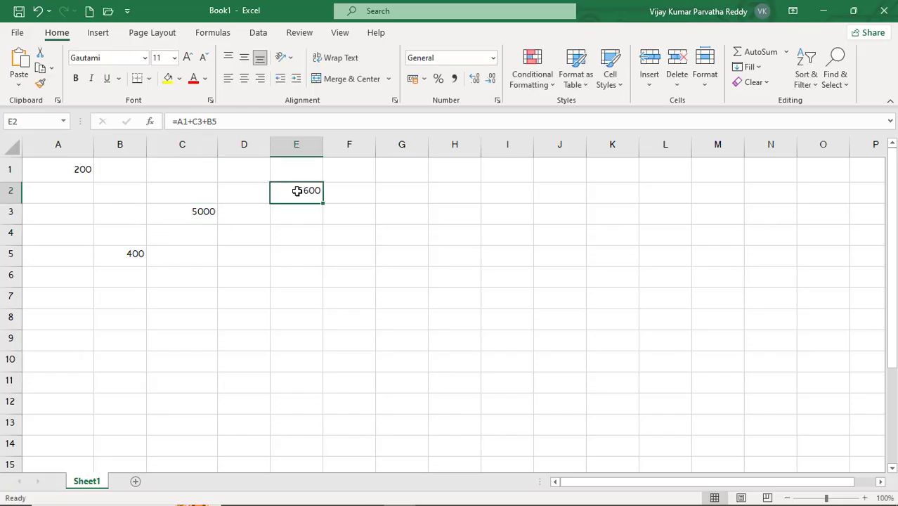
left_click(82, 171)
type("3000")
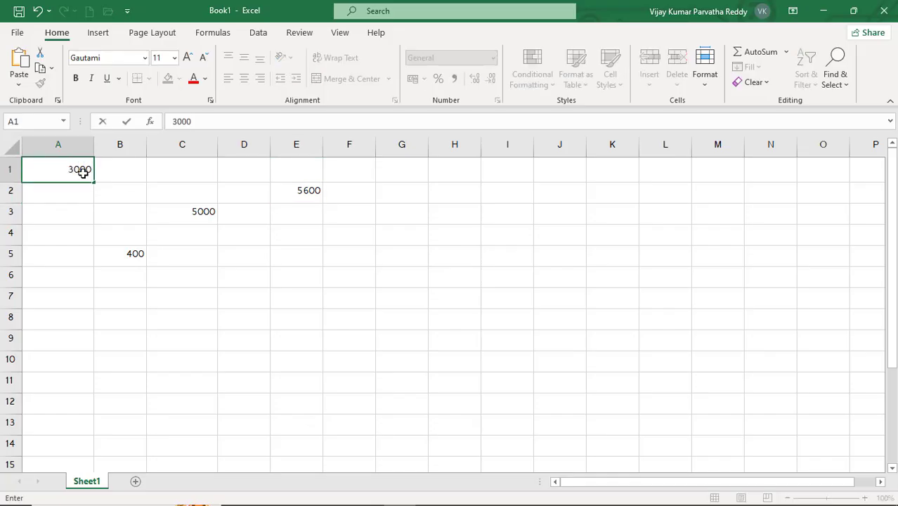
left_click(116, 211)
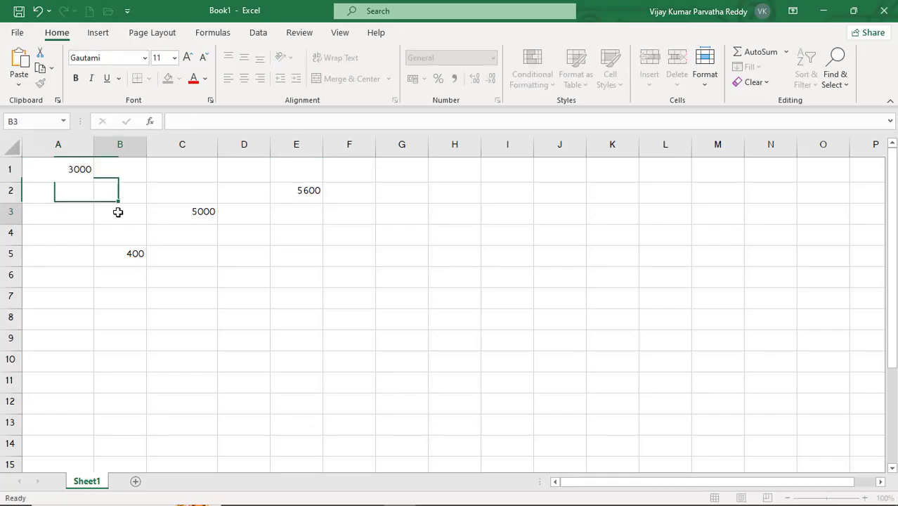
- Change the value of cell B5 to 30000 and check the three cells that feed the formula
left_click(135, 256)
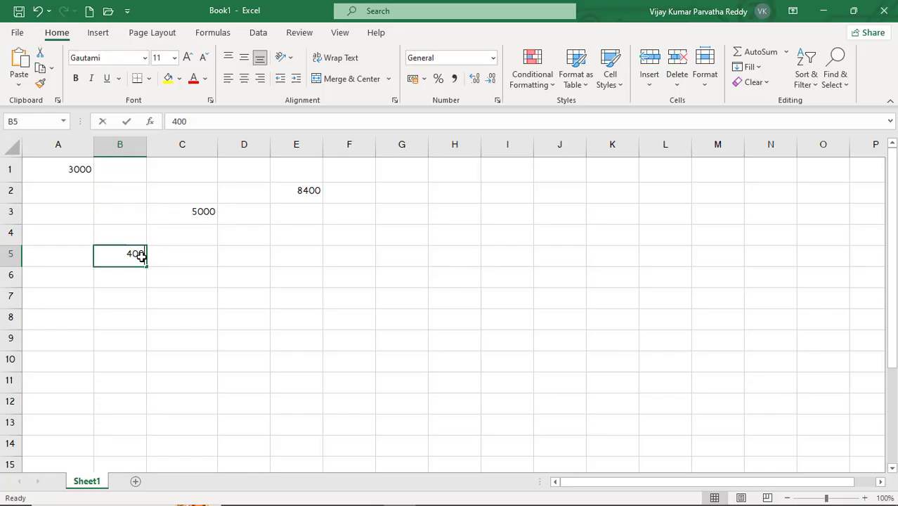
type("30000")
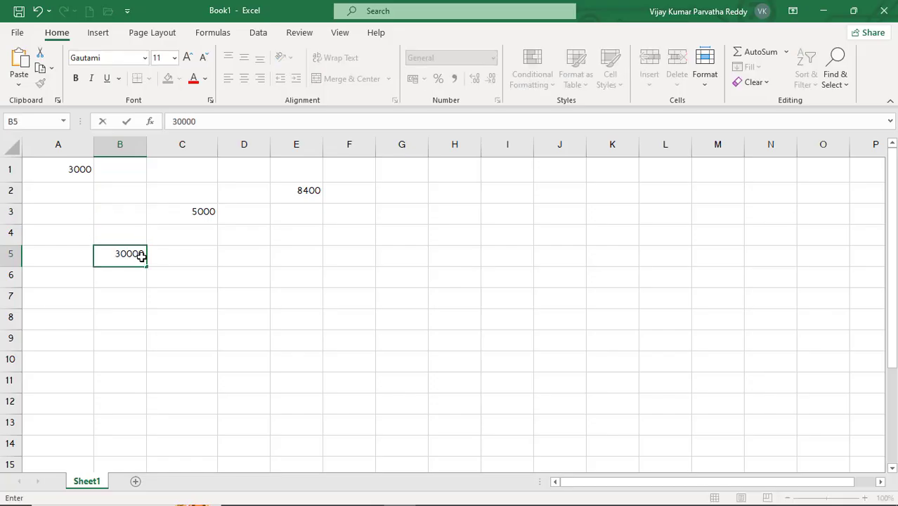
key("Return")
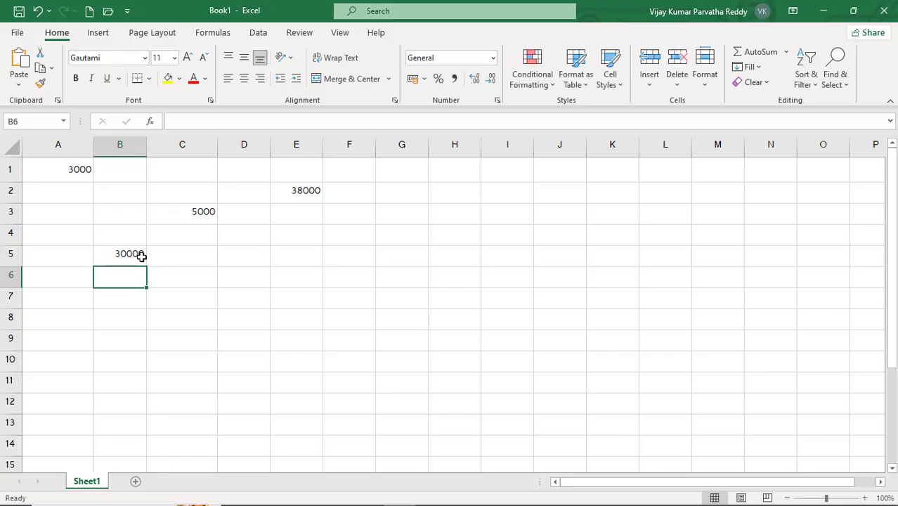
left_click(79, 170)
left_click(185, 214)
left_click(125, 256)
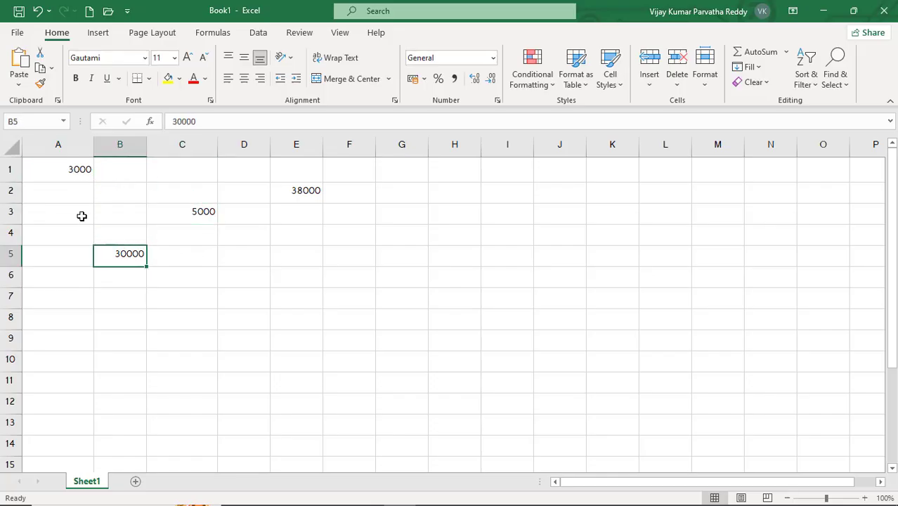
- Check the values in cells A1, C3 and B5 and the formula in cell E2 that adds them
left_click(74, 172)
left_click(190, 209)
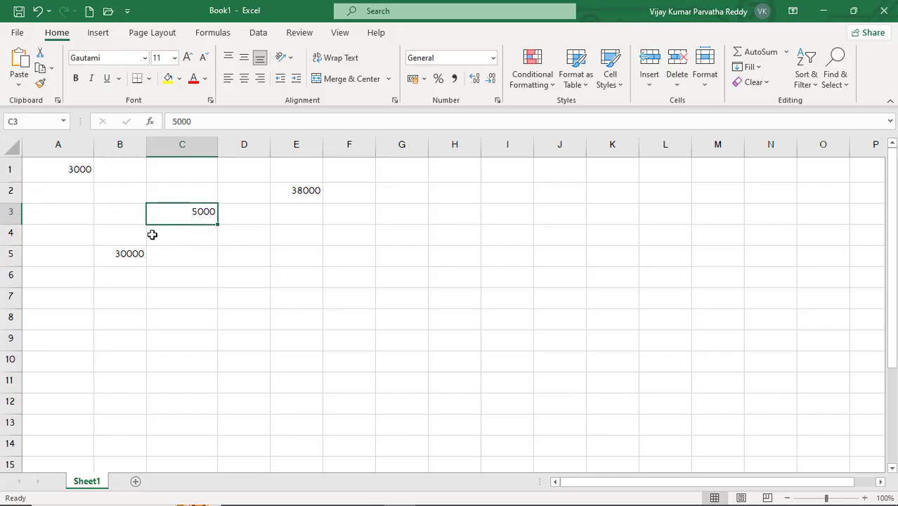
left_click(124, 252)
left_click(80, 167)
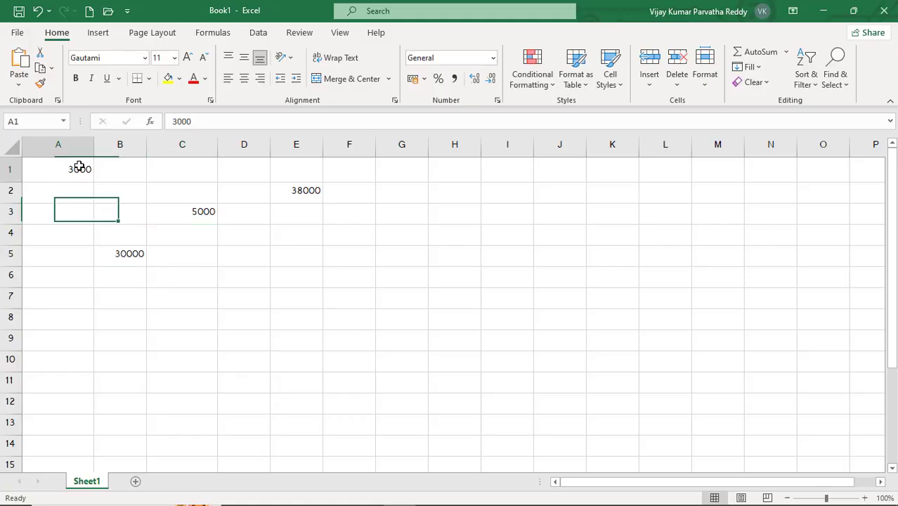
left_click(307, 193)
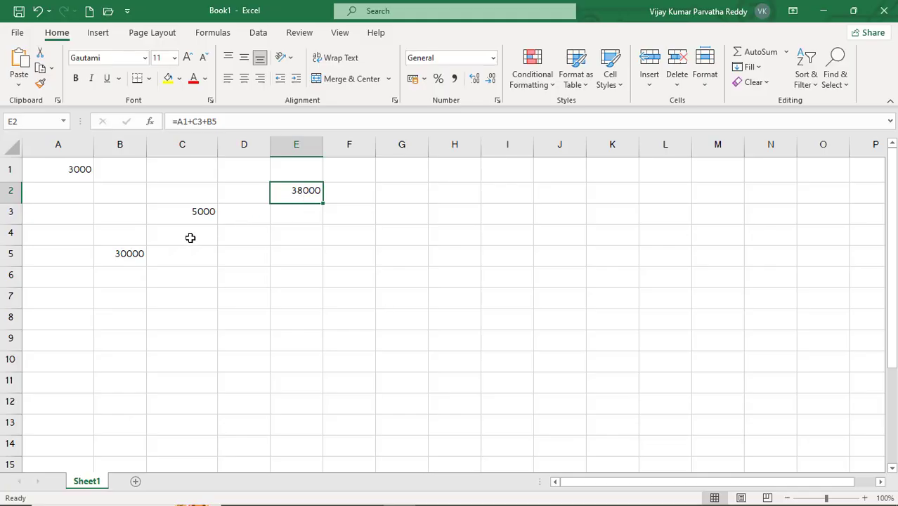
- Clear the contents of the range A1:E5
left_click(296, 231)
left_click_drag(73, 170, 308, 261)
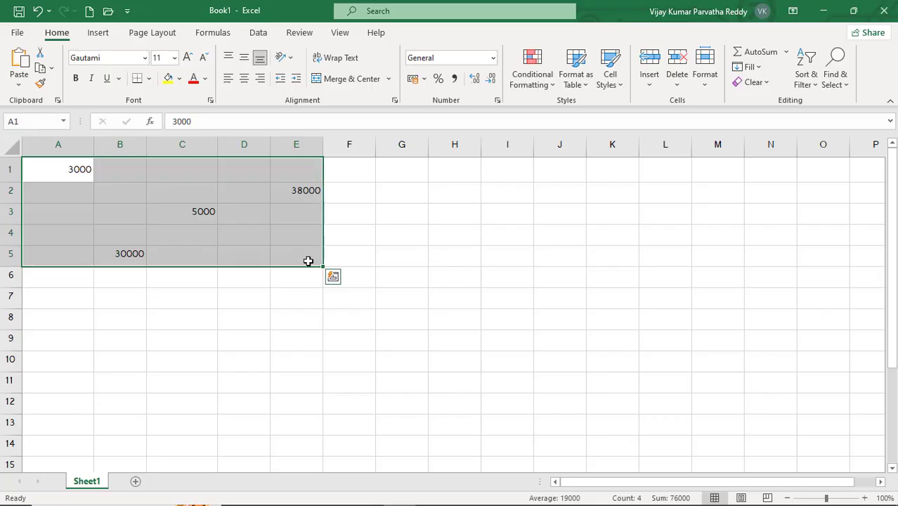
key("Delete")
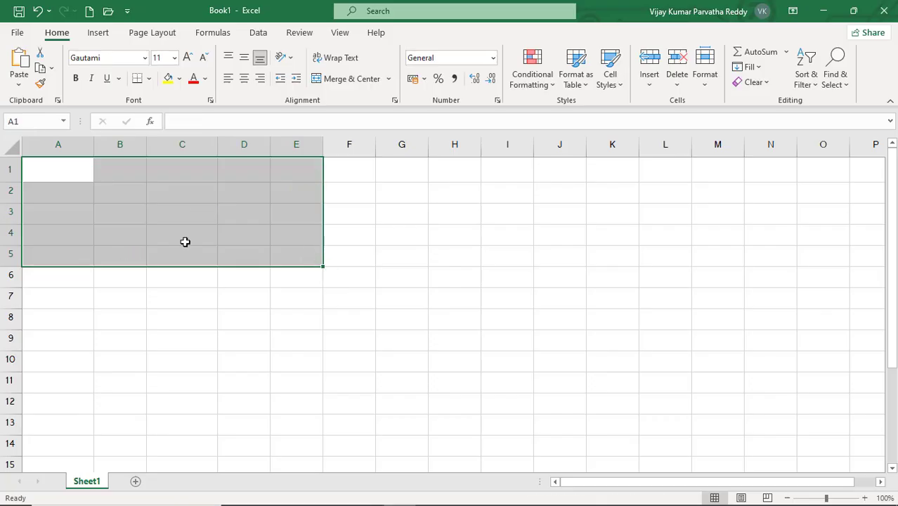
left_click(172, 190)
left_click(168, 175)
left_click(127, 176)
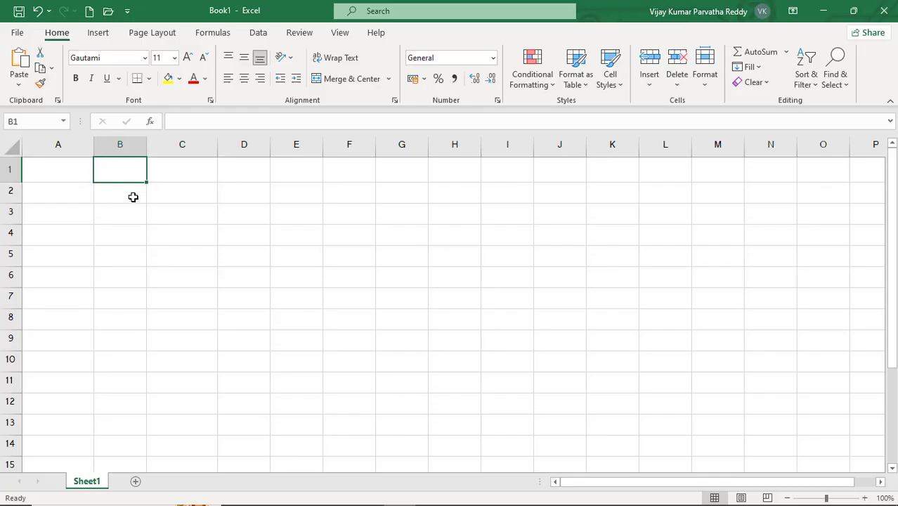
left_click(122, 196)
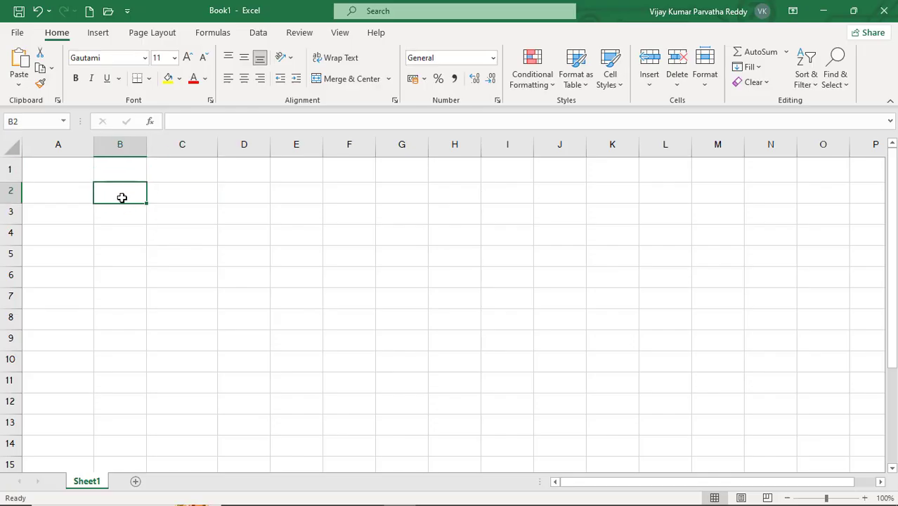
left_click(88, 194)
left_click(112, 179)
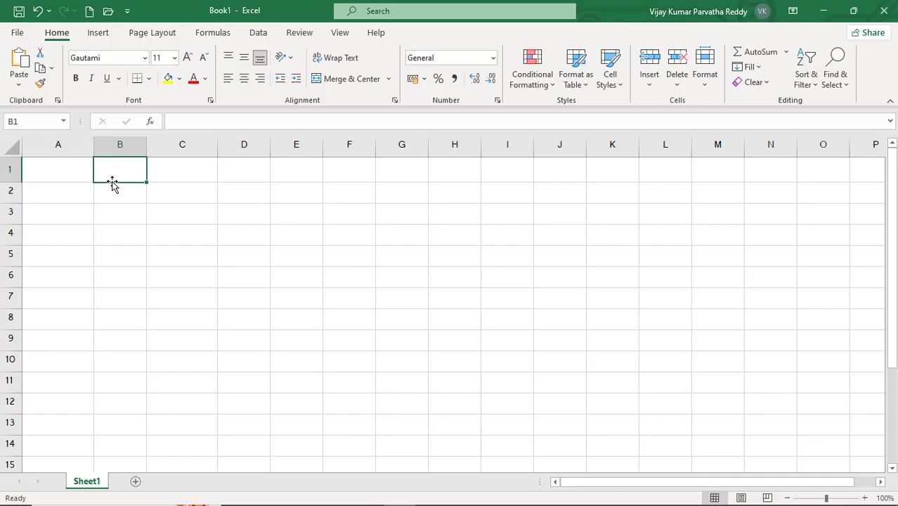
- Enter 1000 in cell A1 and reselect that cell
left_click(75, 178)
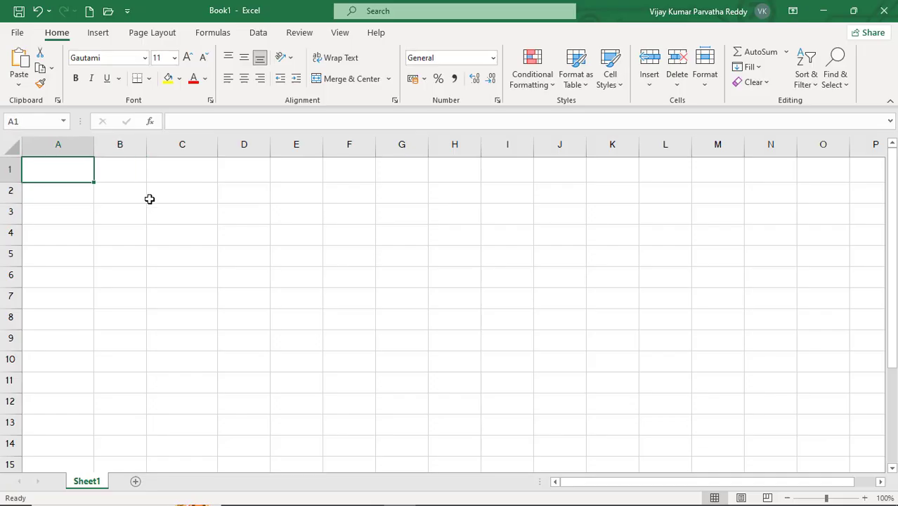
type("1000")
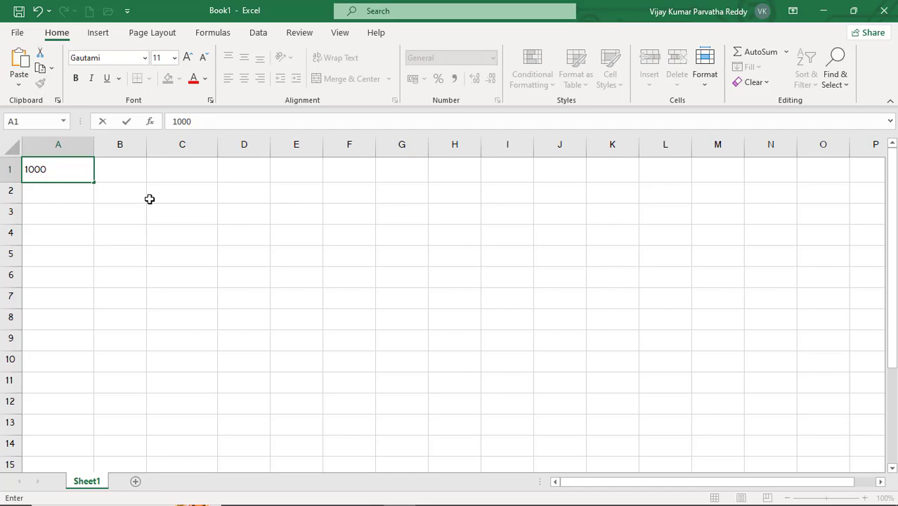
key("Return")
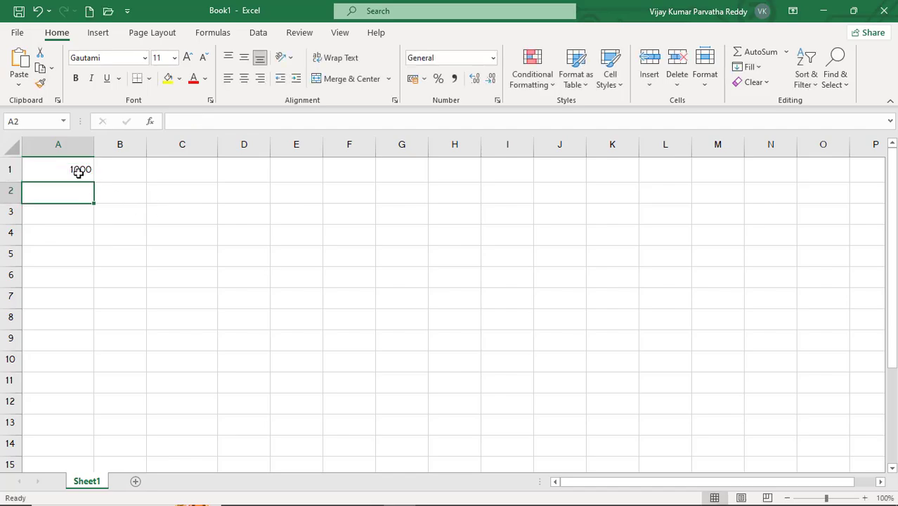
left_click(78, 172)
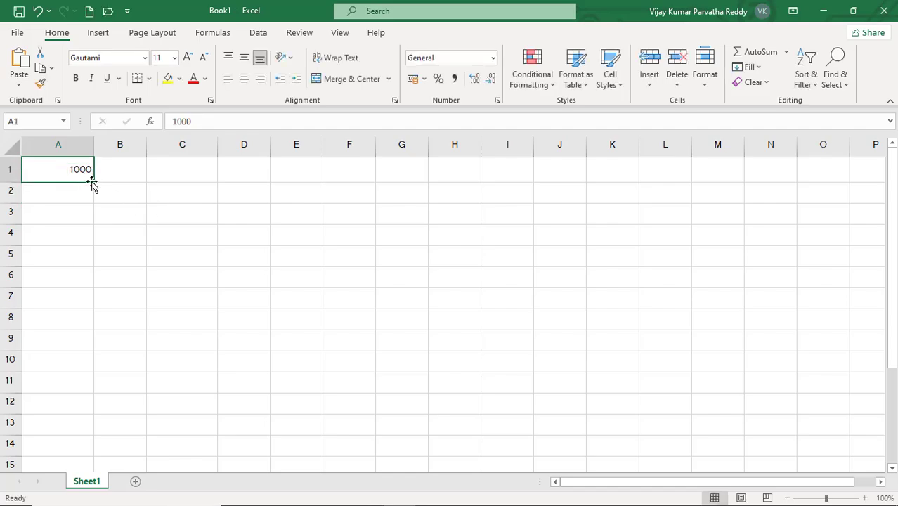
- Try filling the value of cell A1 down through A10, and undo the fill
left_click_drag(96, 183, 92, 368)
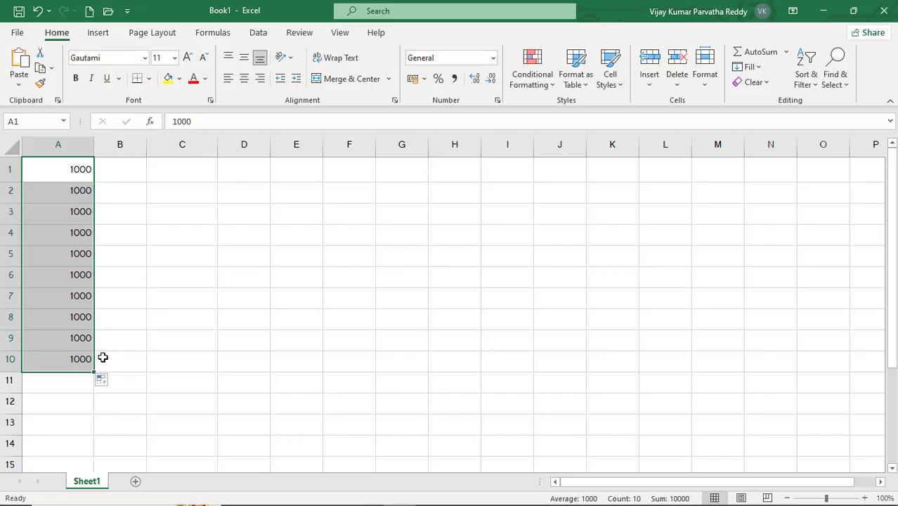
key("ctrl+z")
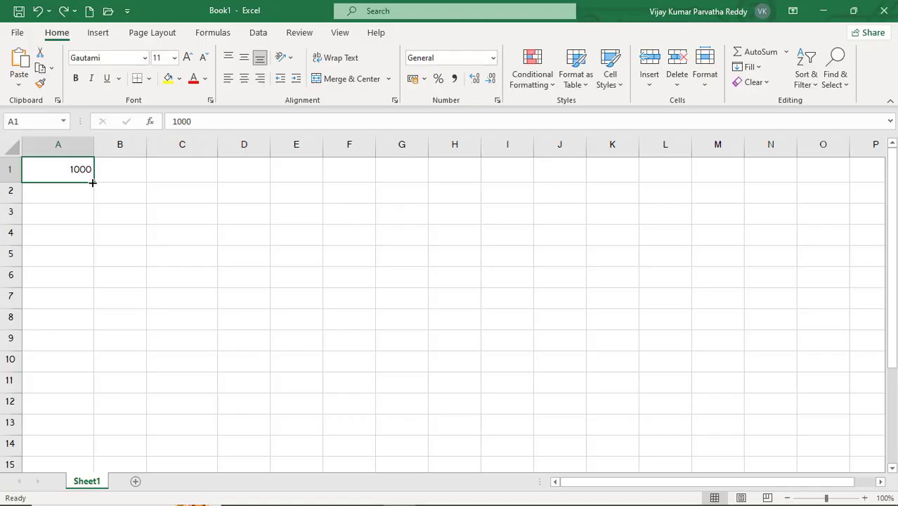
- Fill the 1000 in cell A1 down to row 11 and extend the filled block across to column F
left_click_drag(93, 181, 85, 389)
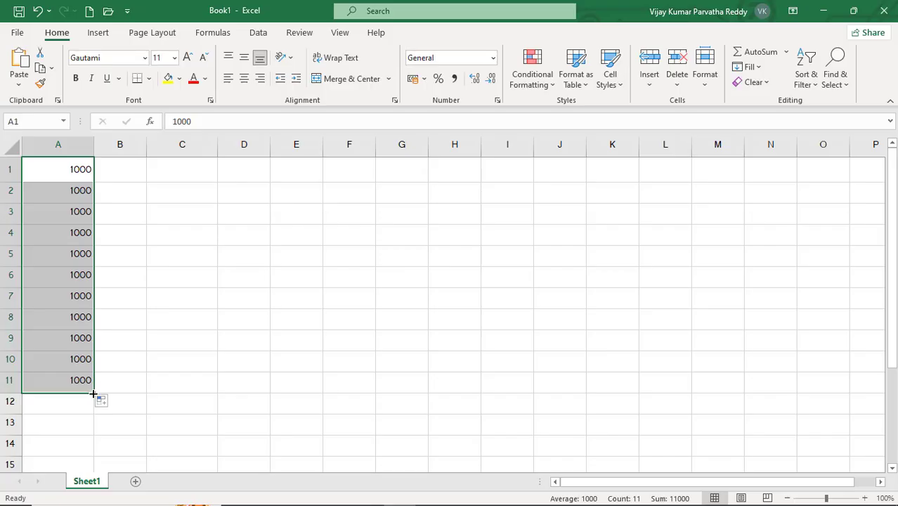
left_click_drag(95, 394, 377, 377)
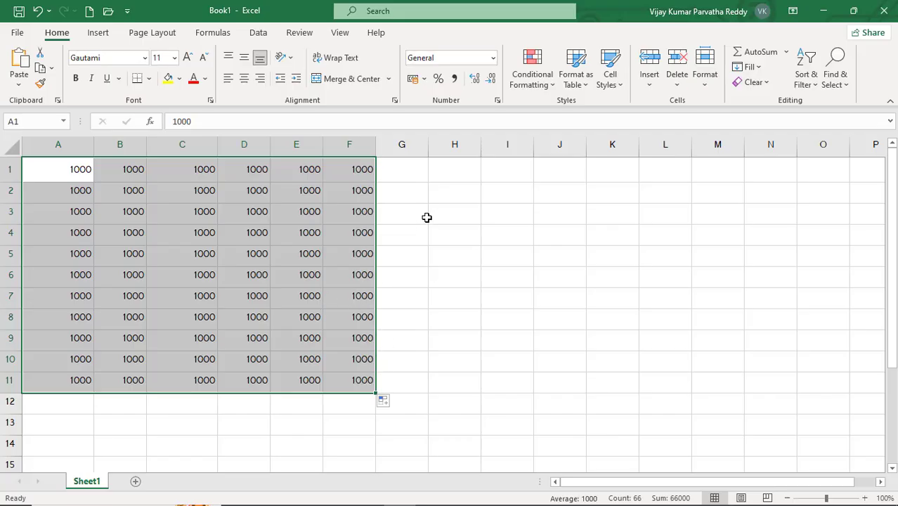
- Enter a sample first name in cell H1 and fill it down through H10
left_click(443, 176)
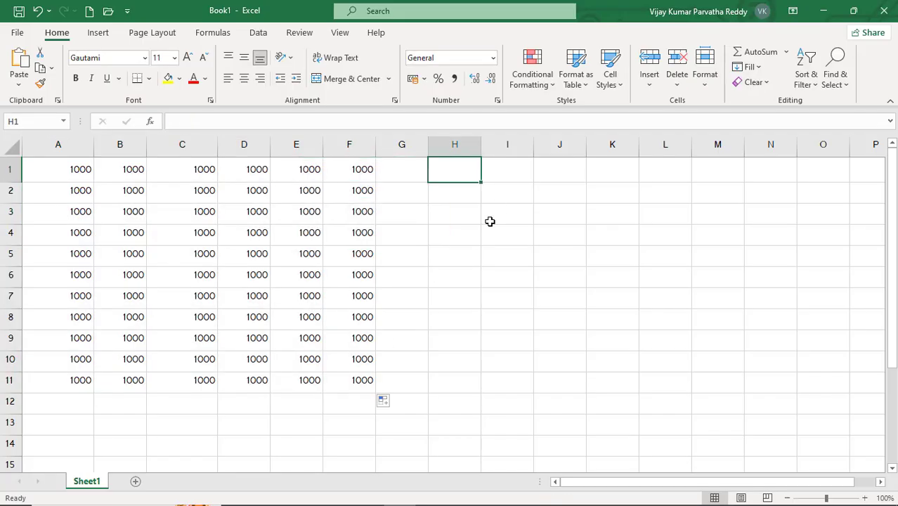
type("RAVI")
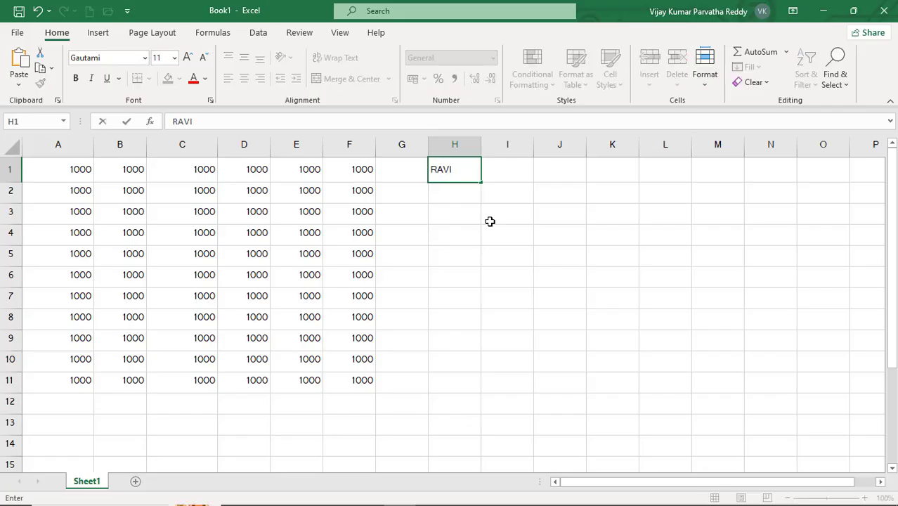
key("Return")
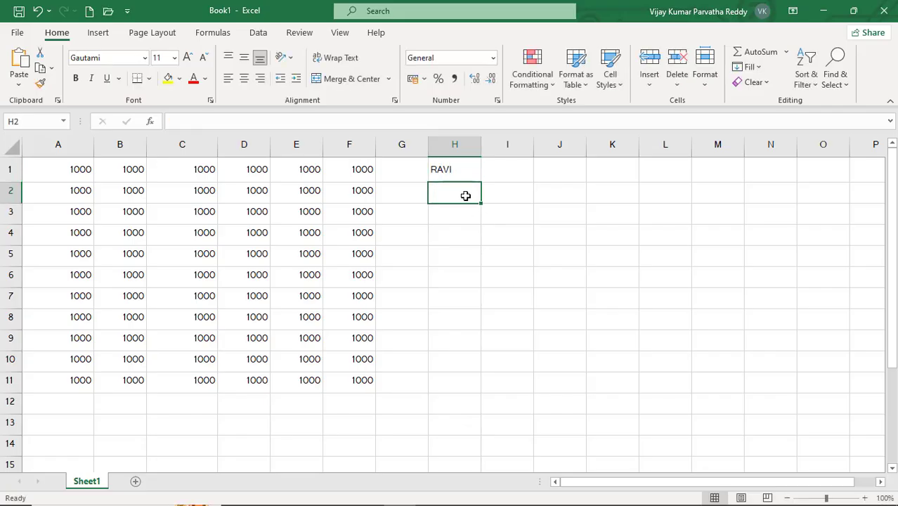
left_click(464, 170)
left_click_drag(481, 184, 503, 364)
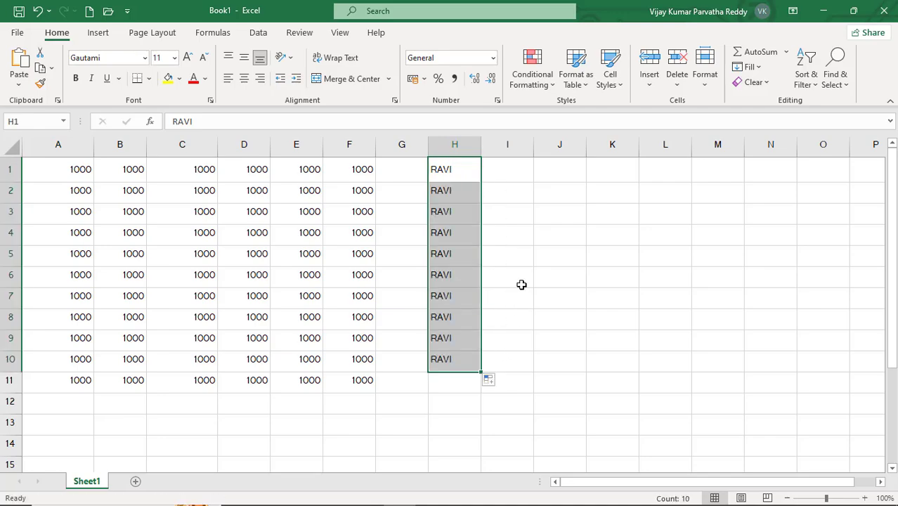
- Enter the same first name as in column H in cell I1 and a different first name in cell I2
left_click(550, 175)
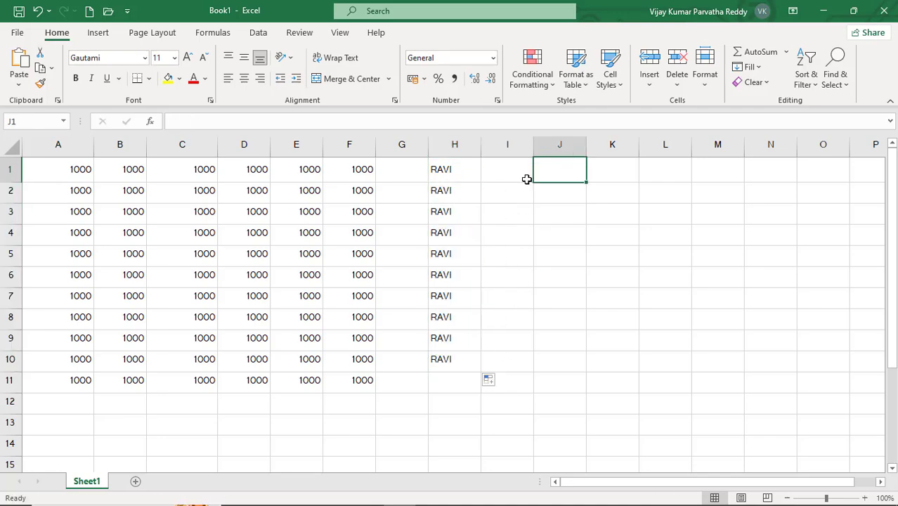
left_click(523, 178)
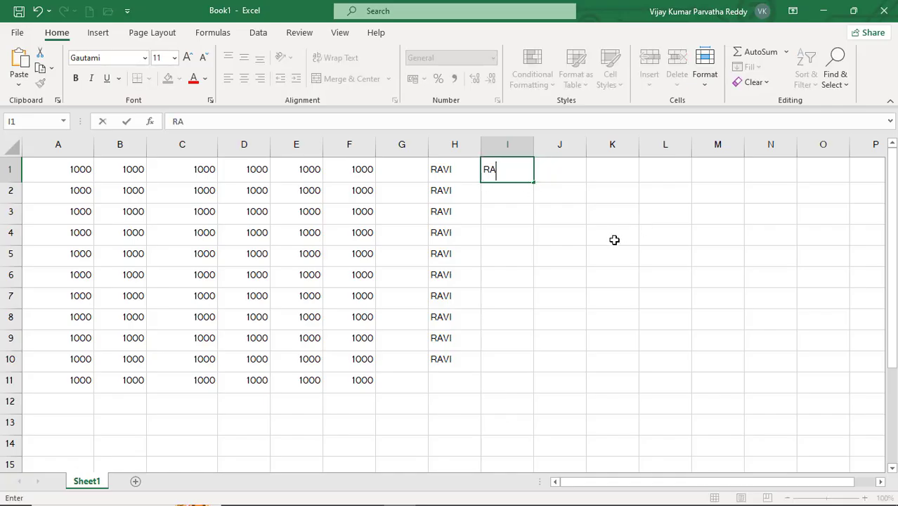
key("Return")
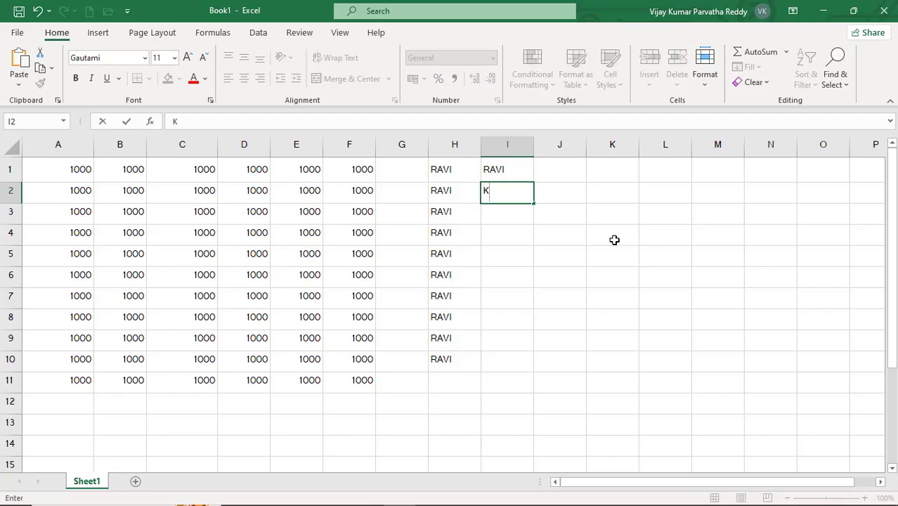
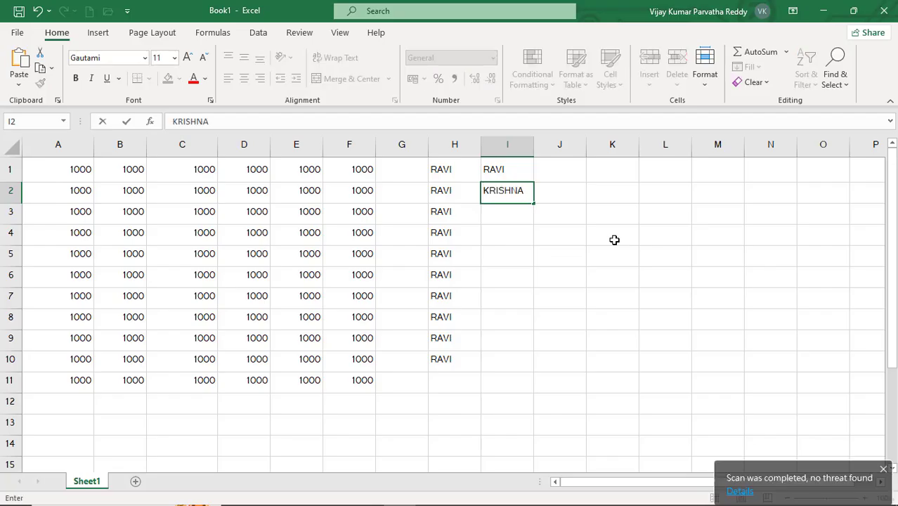
key("Return")
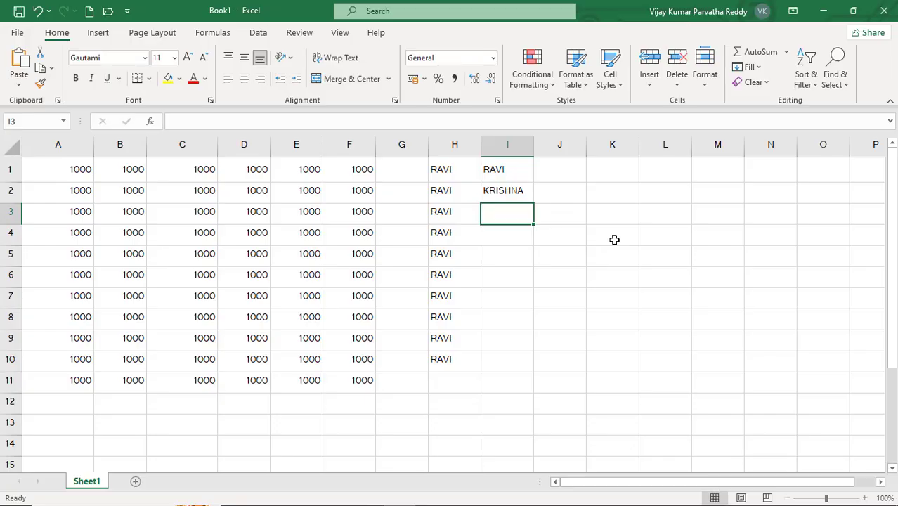
- Use AutoComplete to repeat the first name from I1 in cells I3 to I5 and the one from I2 in cell I6
type("R")
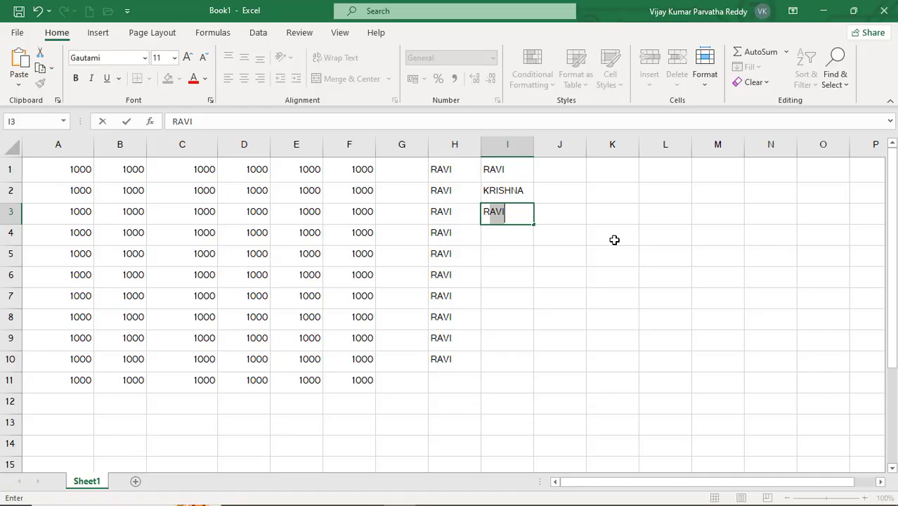
key("Return")
type("RAVI")
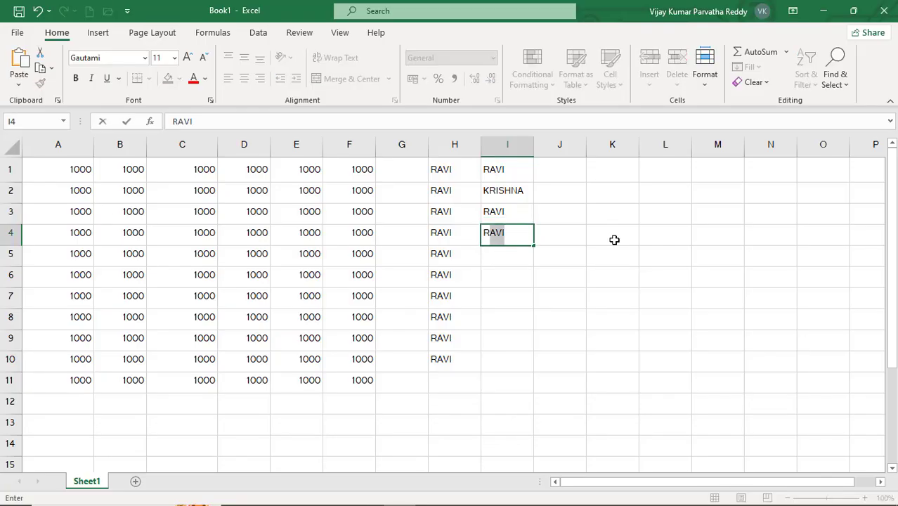
key("Return")
type("R")
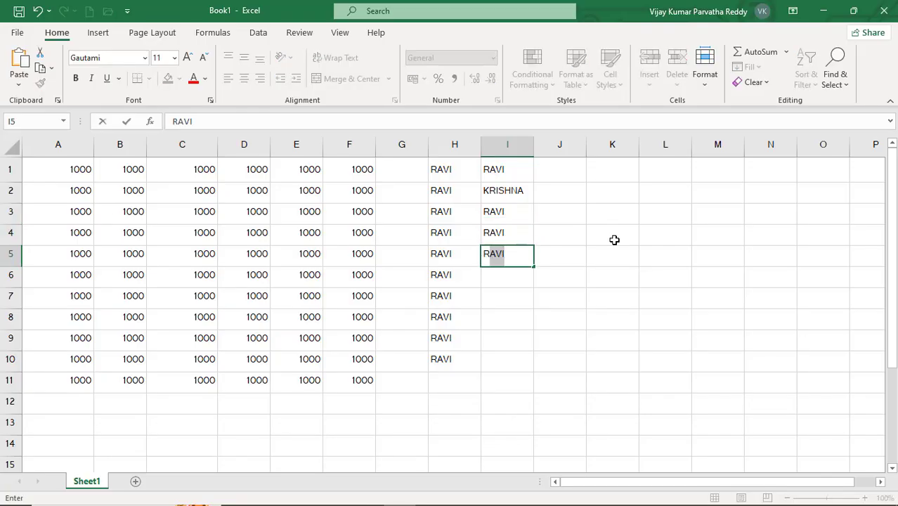
key("Return")
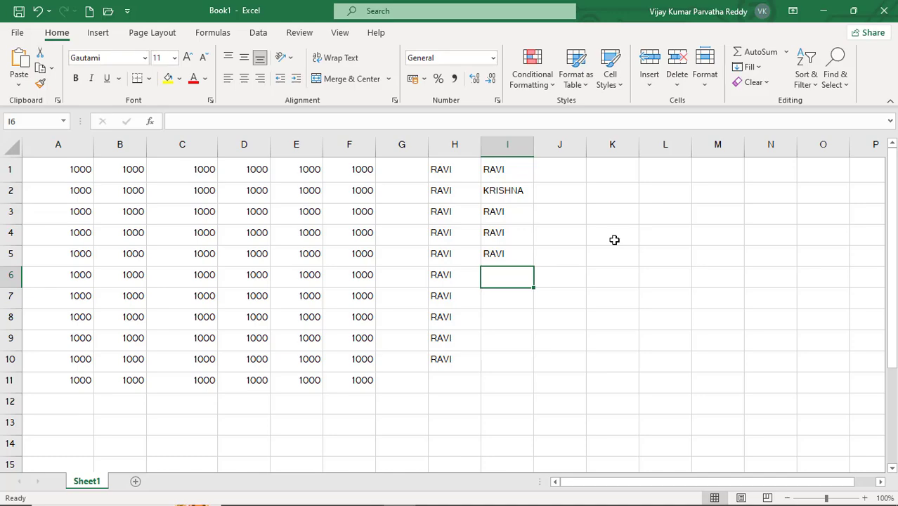
type("K")
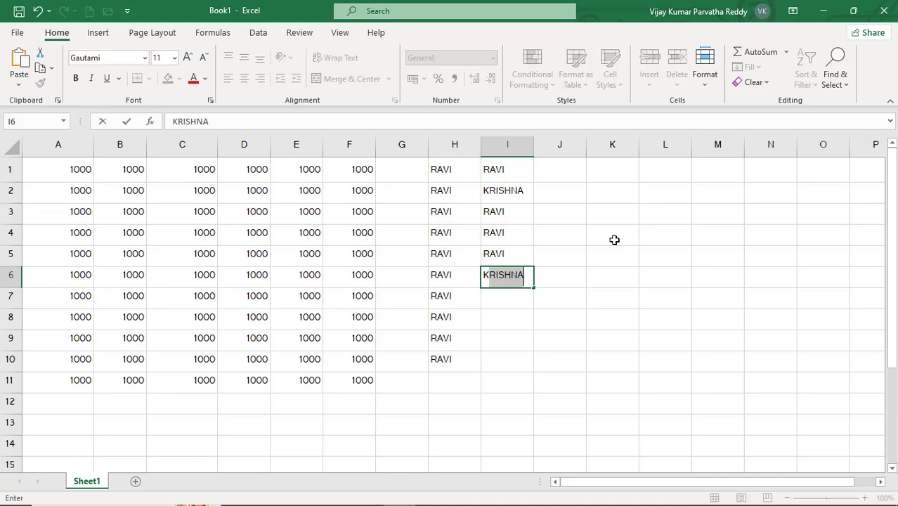
key("Return")
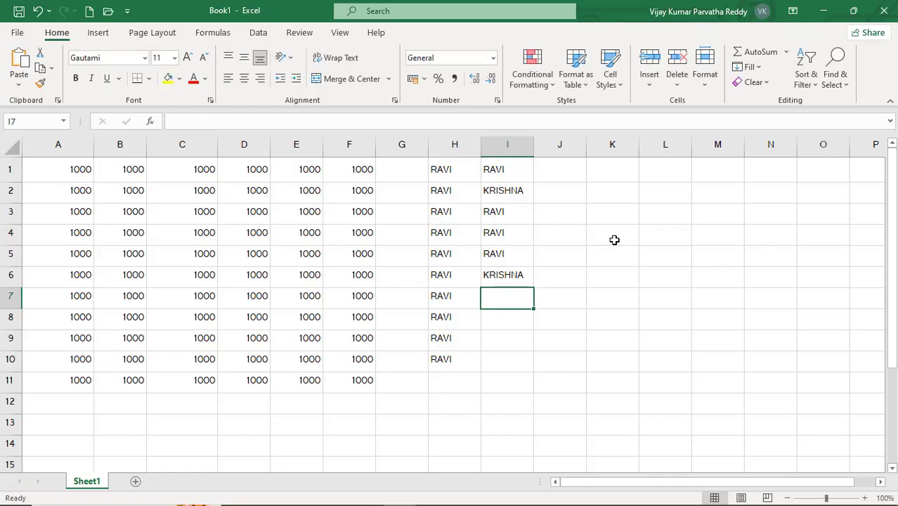
- Fill the name in cell I6 down through I10
left_click(500, 195)
left_click(515, 274)
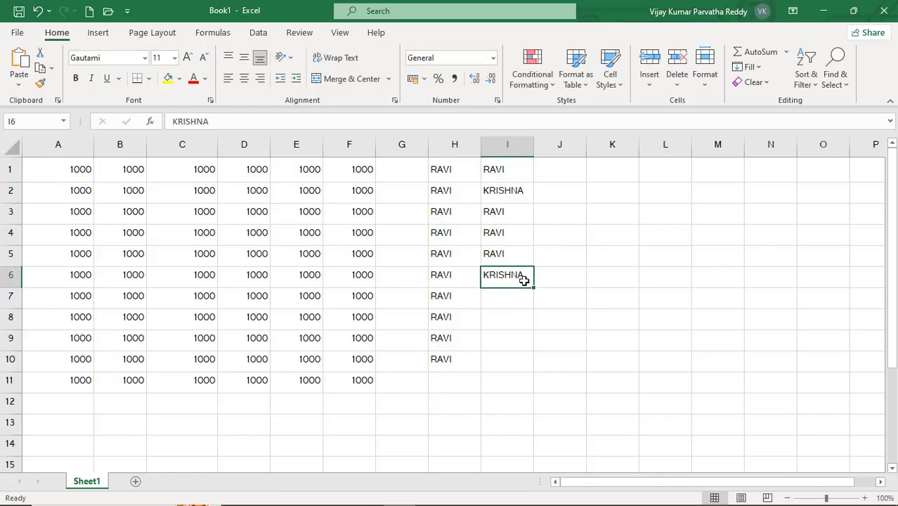
left_click_drag(535, 288, 536, 373)
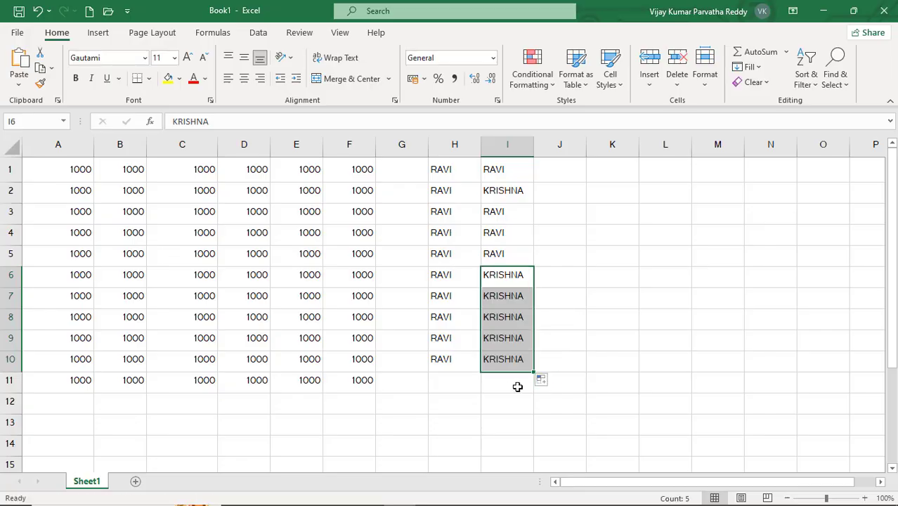
- Clear the contents of the range A1:I11 and return to cell A1
left_click(511, 383)
left_click_drag(66, 168, 514, 384)
key("Delete")
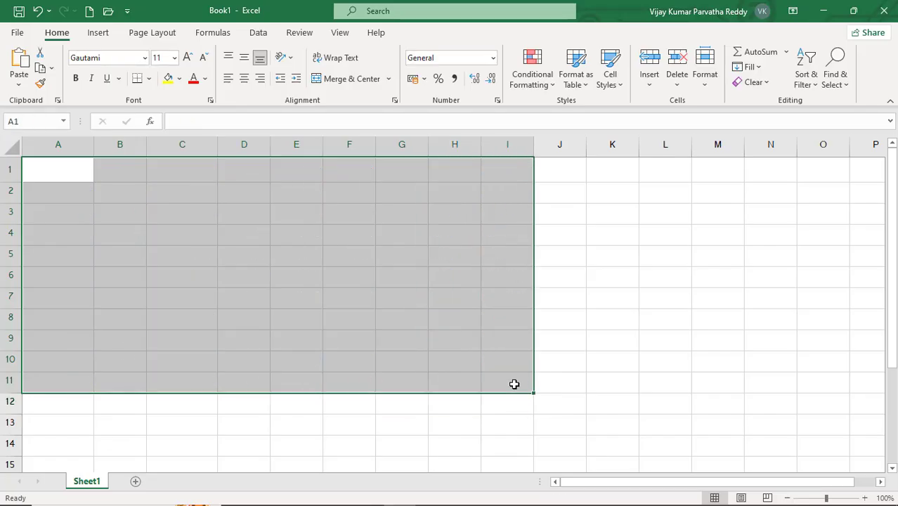
left_click(81, 173)
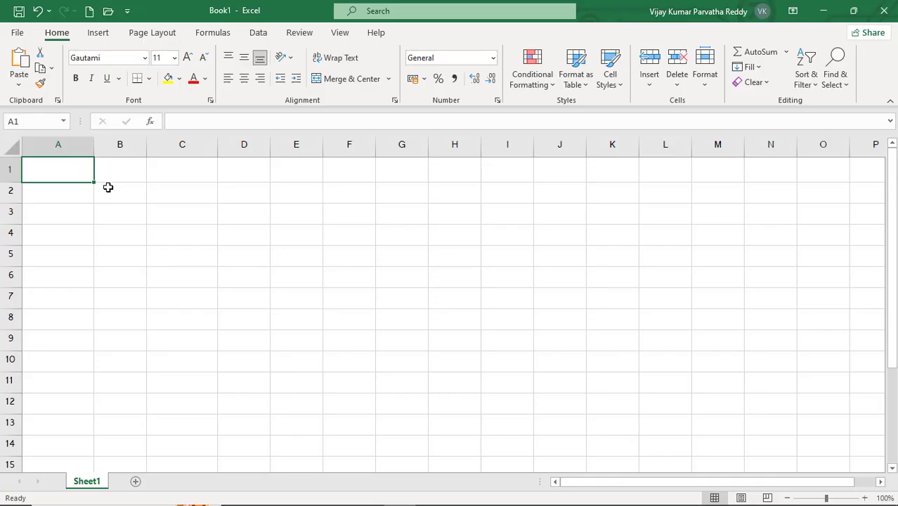
- Enter 1 in cell A1 and 2 in cell A2
type("1")
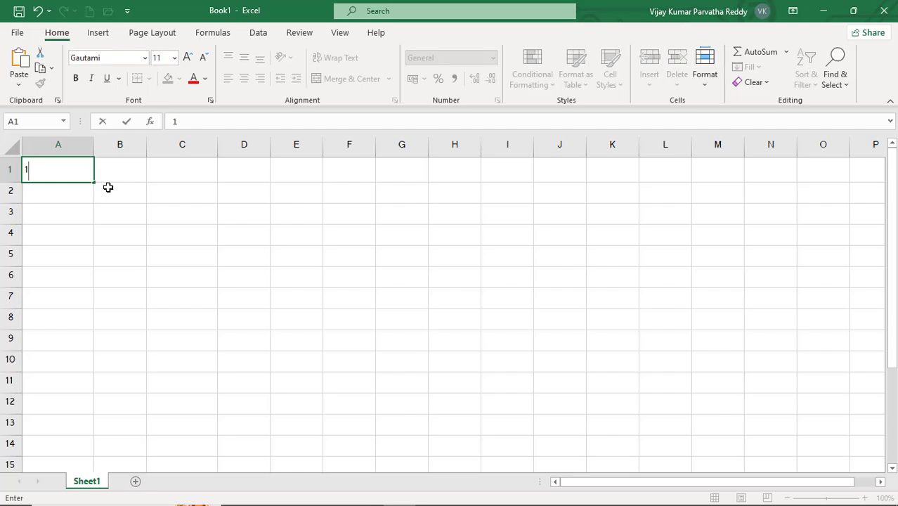
key("Return")
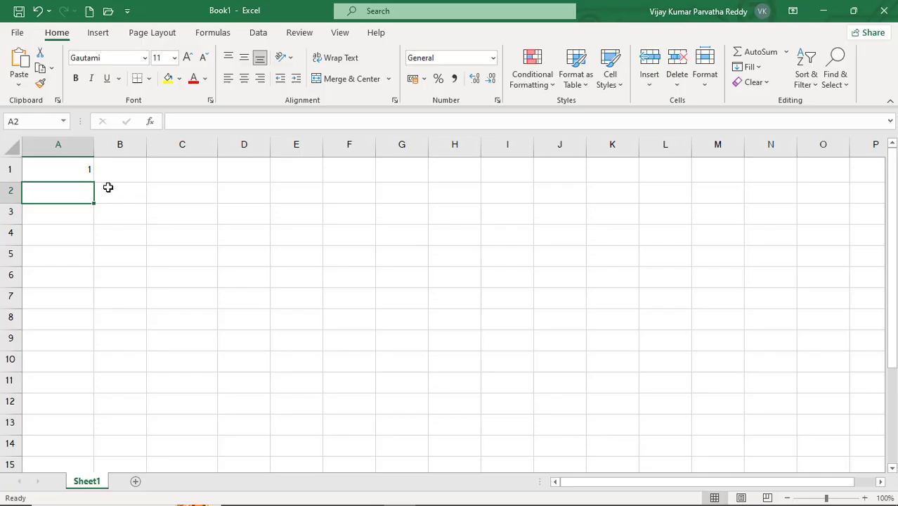
type("2")
key("Return")
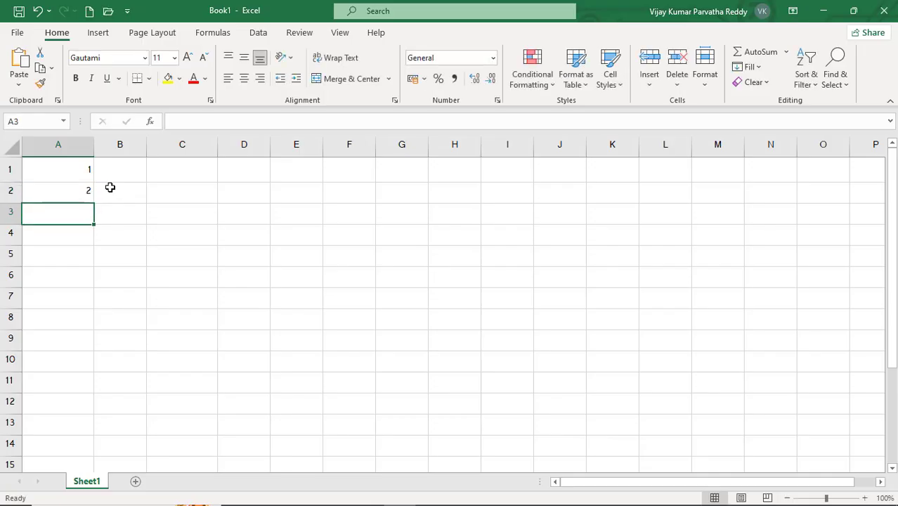
- Practise selecting the range A1:A2, extending the selection into column B, and shrinking it back to cell A1
left_click(71, 170)
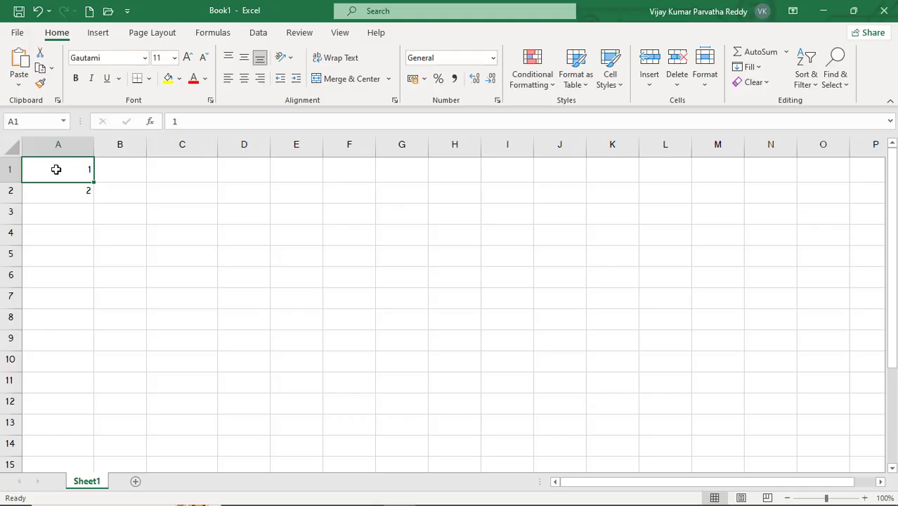
left_click_drag(56, 168, 60, 192)
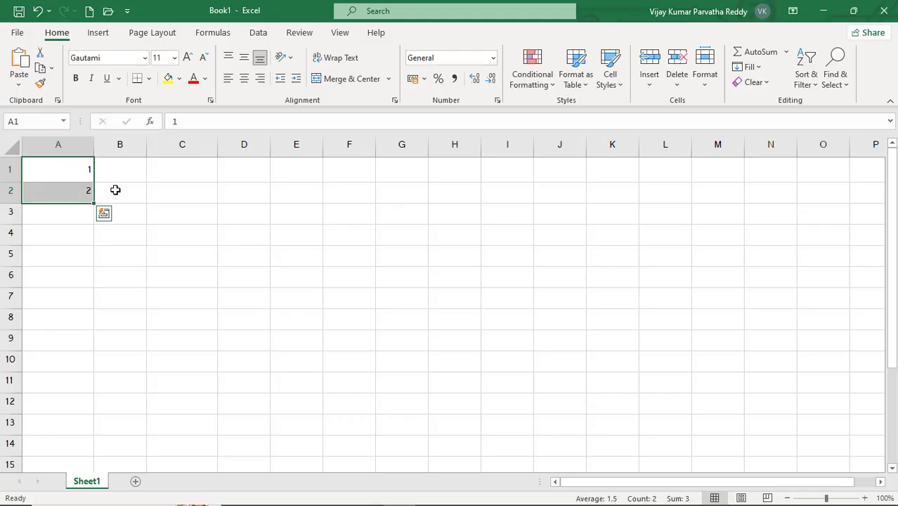
left_click(116, 188)
left_click(71, 175)
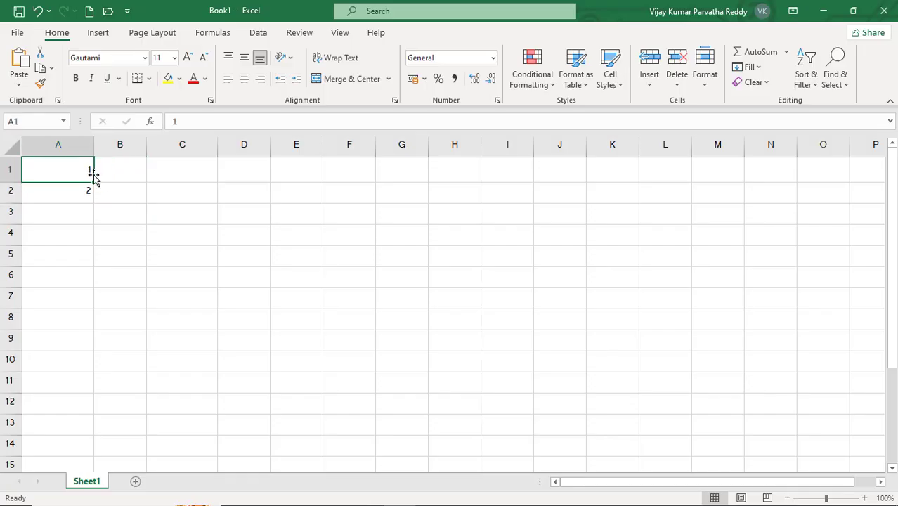
key("shift+Down")
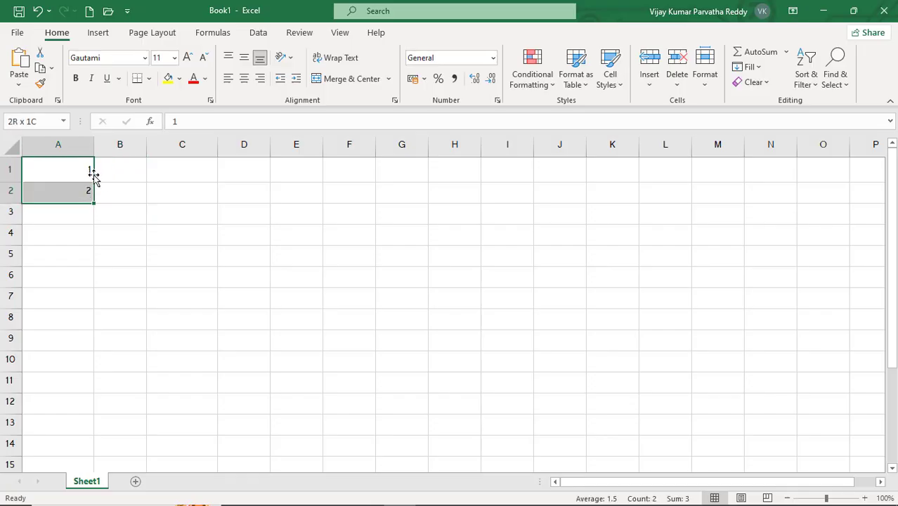
key("shift+Right")
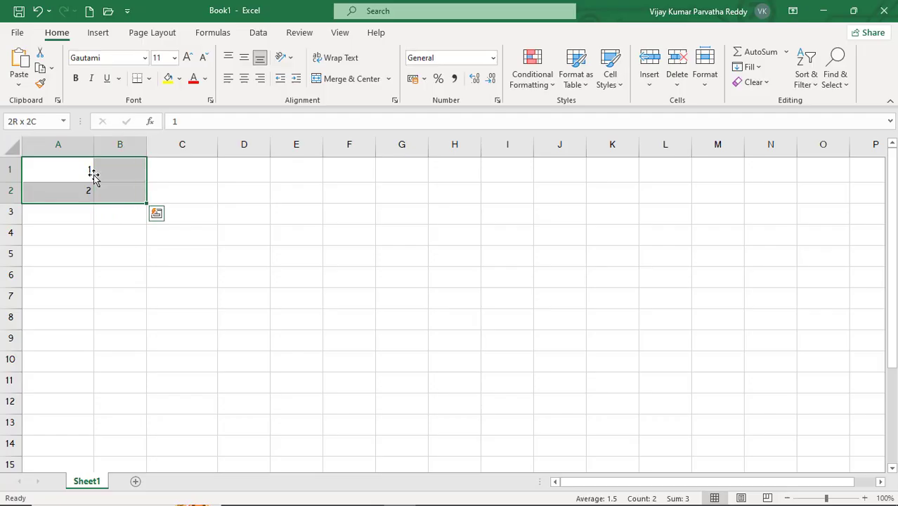
key("shift+Down")
key("shift+Up")
key("shift+Up")
key("shift+Down")
key("shift+Left")
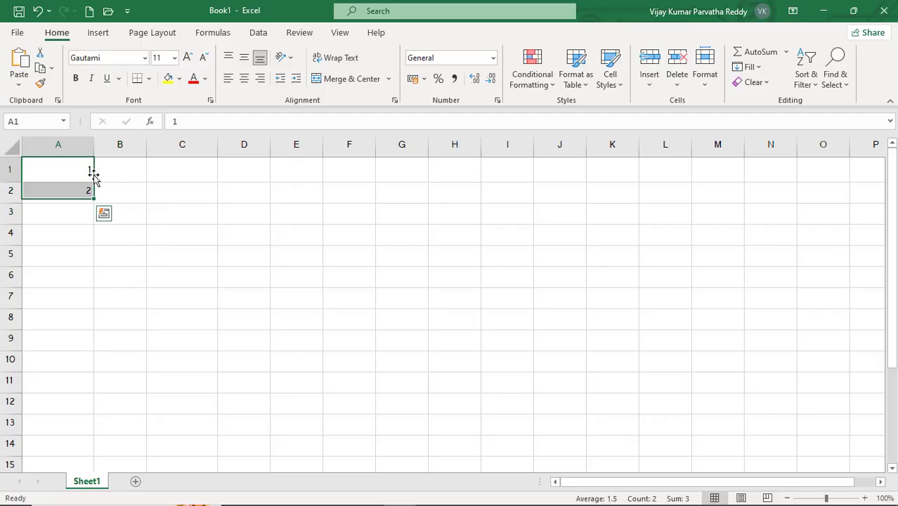
key("shift+Up")
key("Down")
key("Up")
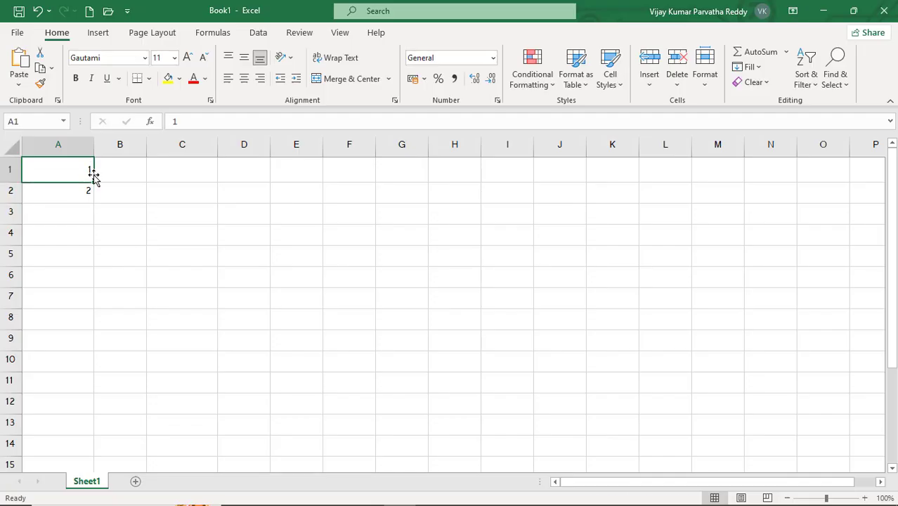
- Select the range A1:A2 and fill its number series down through A11
left_click_drag(94, 175, 90, 181)
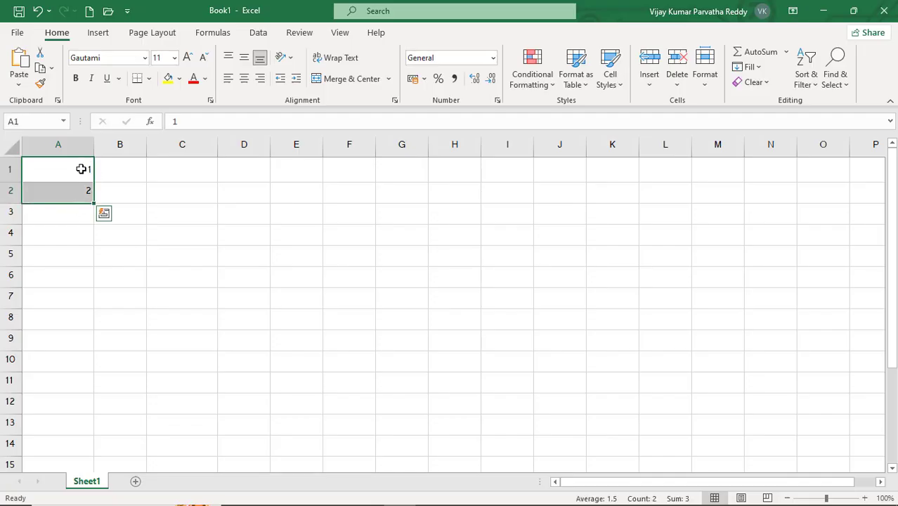
left_click(78, 169)
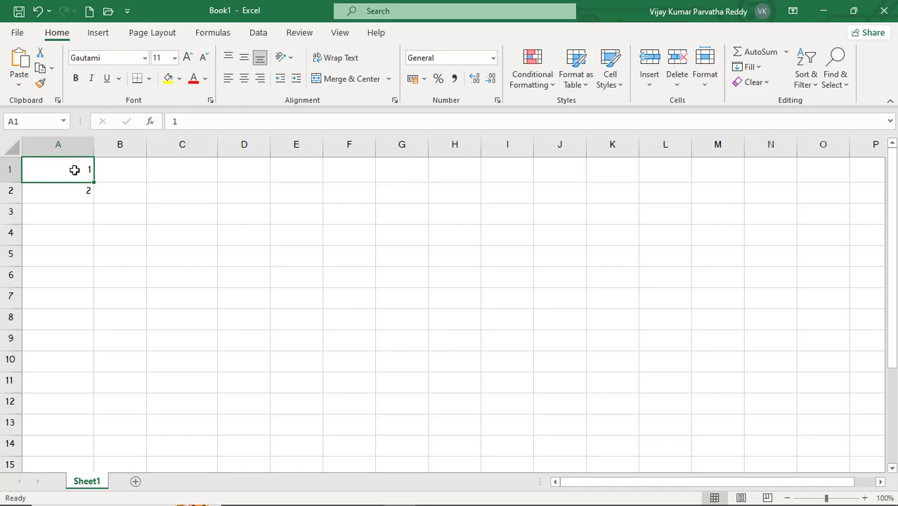
key("shift+Down")
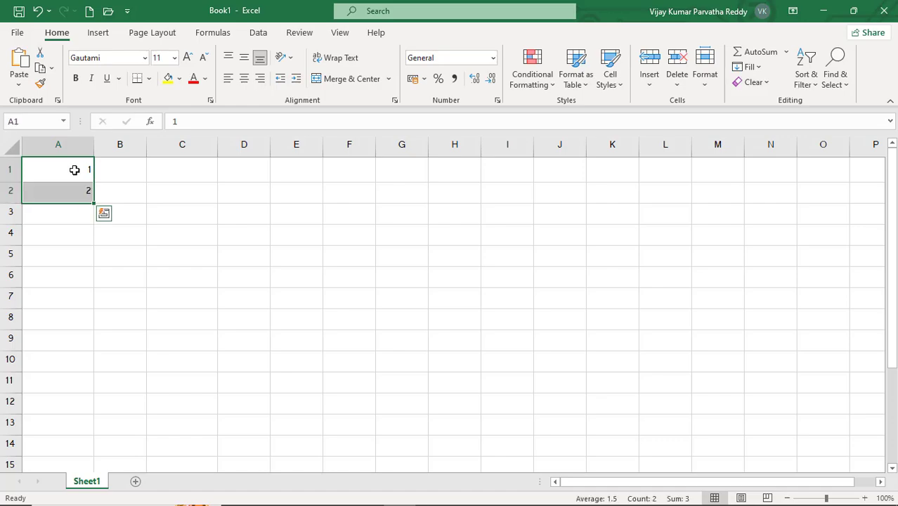
left_click(109, 184)
left_click(71, 171)
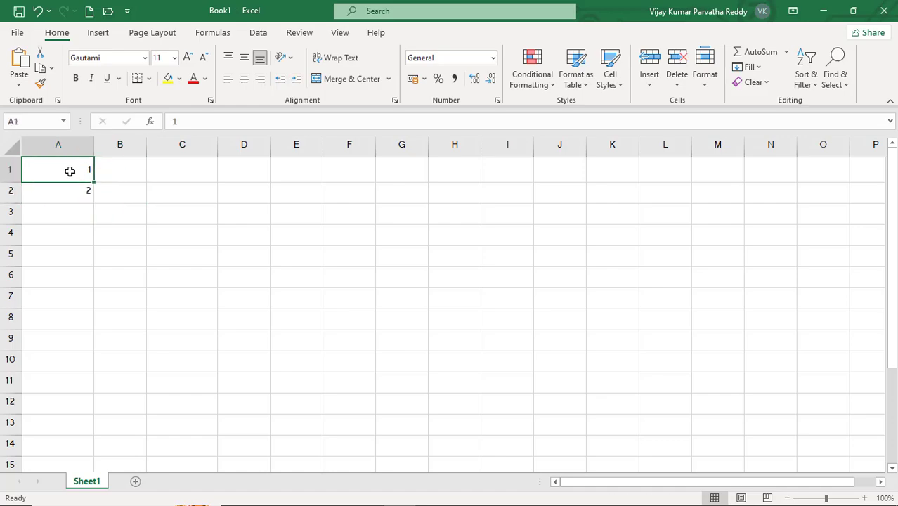
left_click_drag(69, 170, 71, 191)
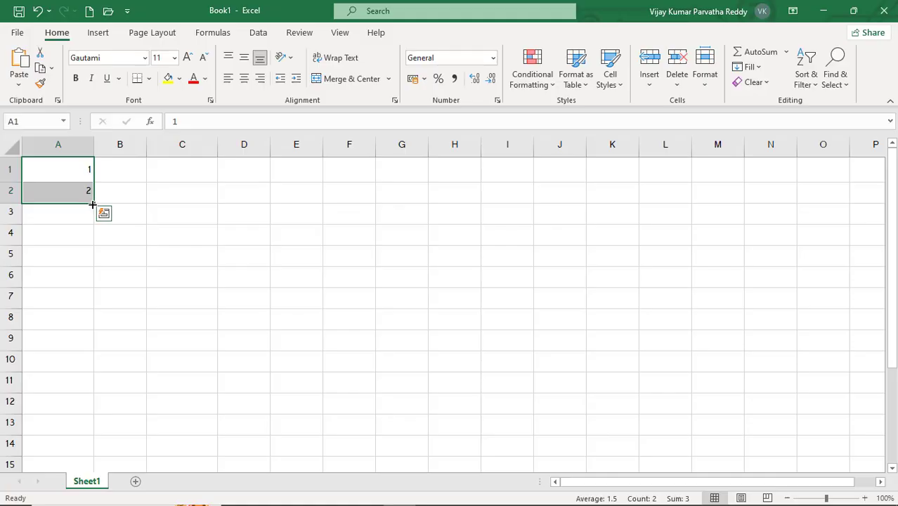
left_click_drag(93, 201, 93, 396)
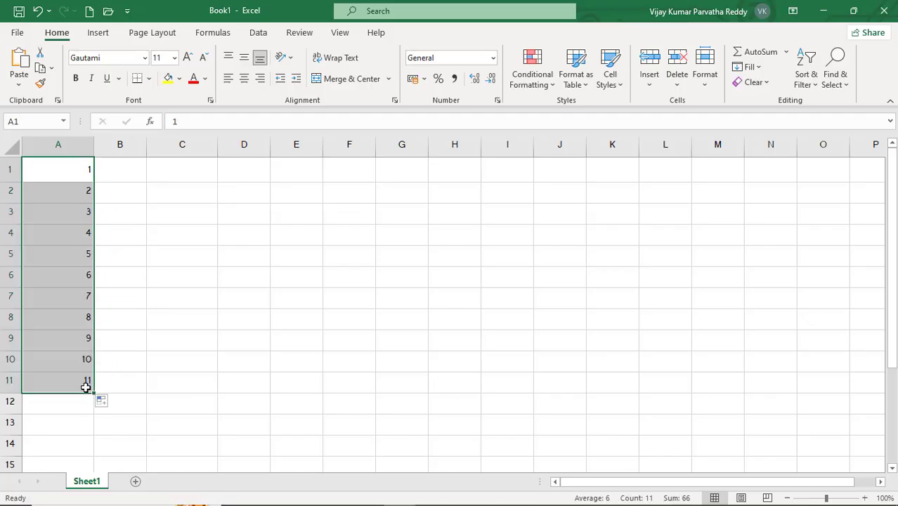
- Try to clear the contents of the range A1:A11
left_click(86, 176)
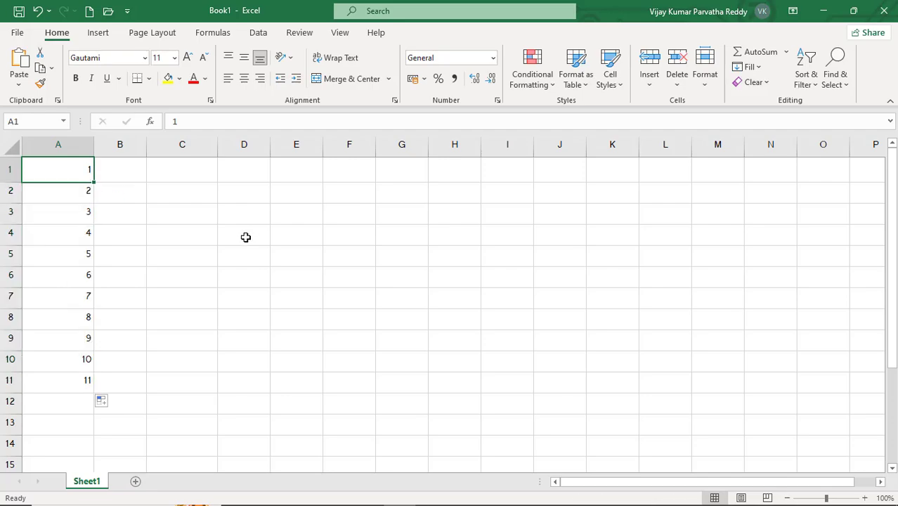
key("shift+Down")
key("shift+Down")
key("shift+Down")
key("shift+Down")
key("shift+Down")
key("shift+Down")
key("shift+Down")
key("shift+Down")
key("shift+Down")
key("shift+Down")
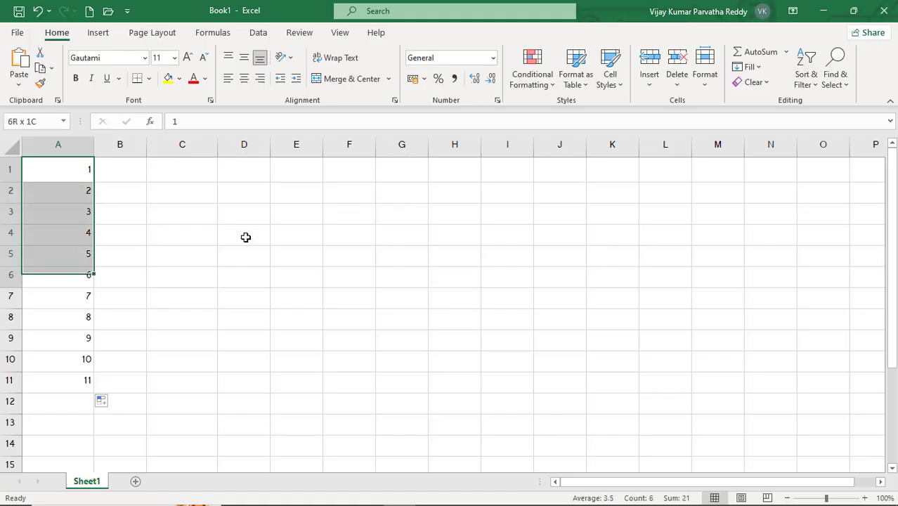
key("BackSpace")
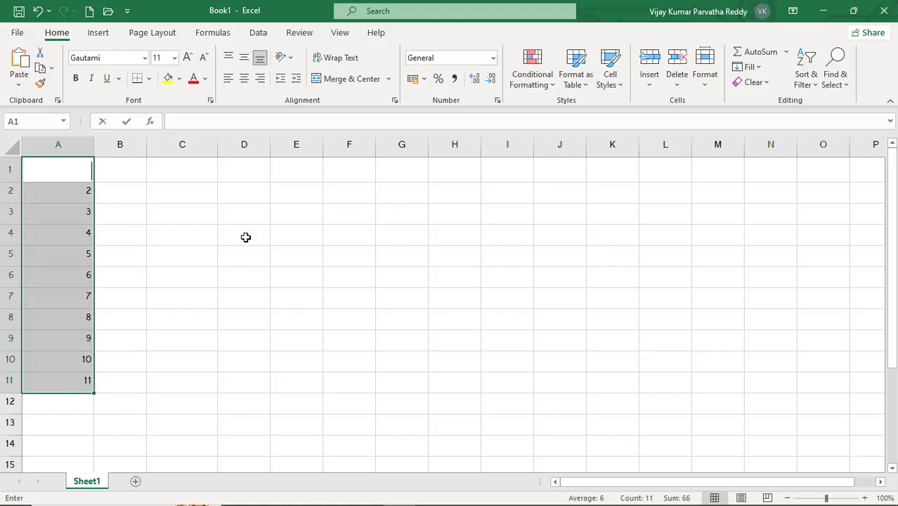
key("Up")
key("Down")
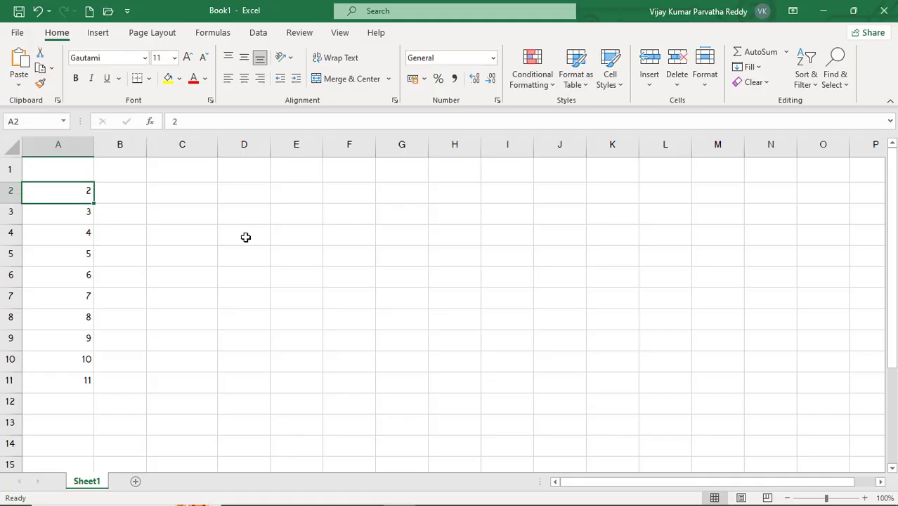
key("Up")
- Clear the contents of the range A1:B11 and return to cell A1
left_click(245, 237)
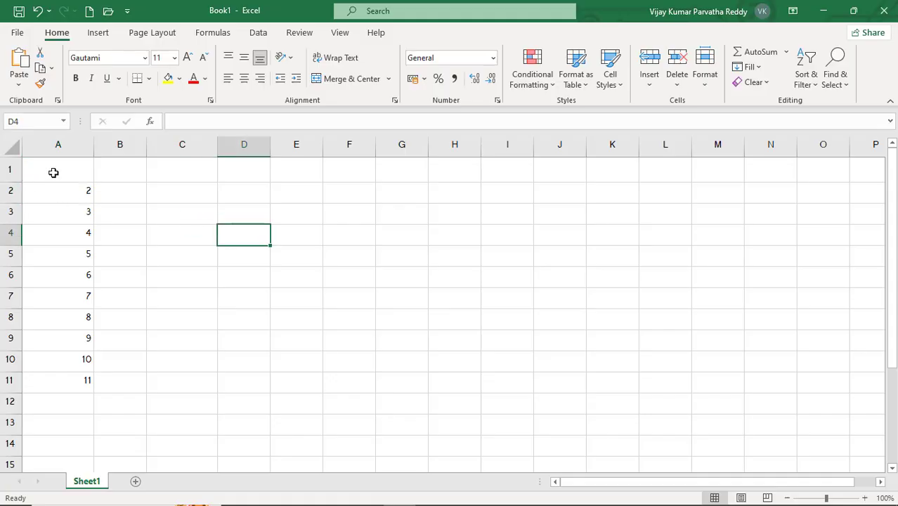
left_click_drag(54, 172, 110, 386)
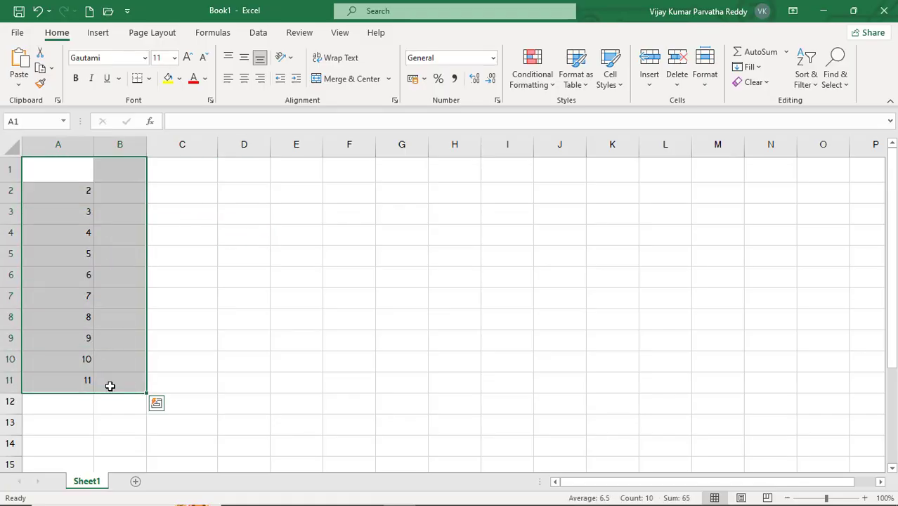
key("Delete")
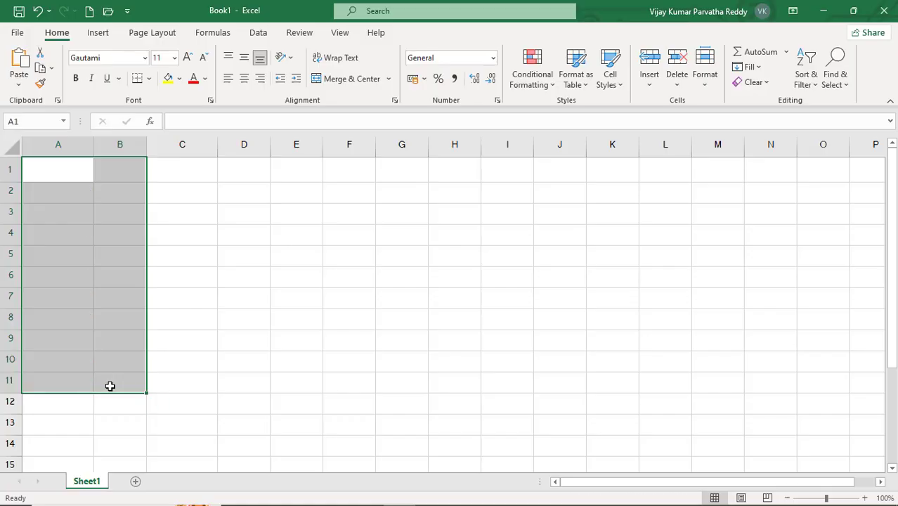
left_click(153, 240)
left_click(78, 175)
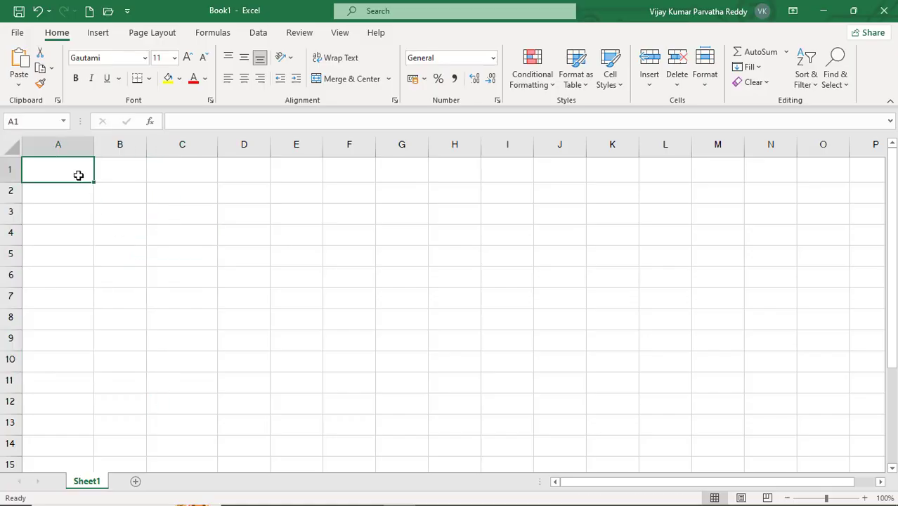
- Enter 10 in cell A1 and 20 in cell A2, and fill the series down through A11
type("10")
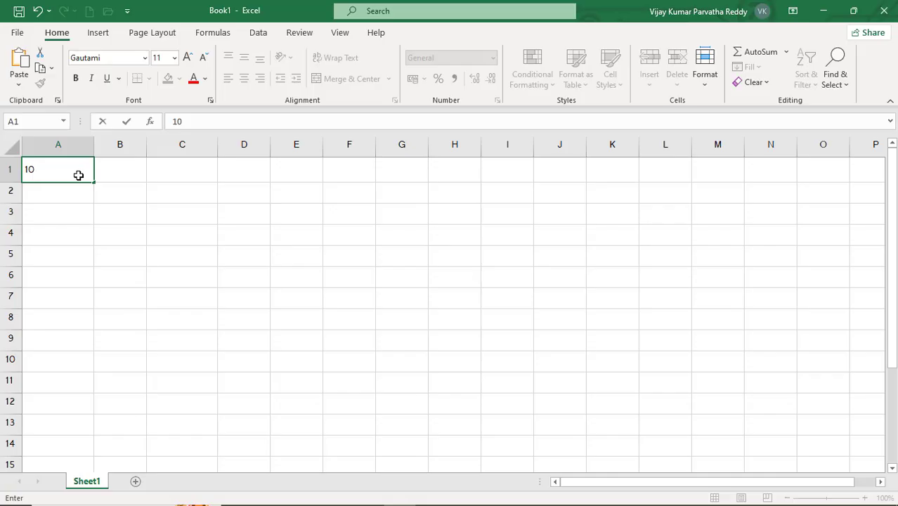
key("Return")
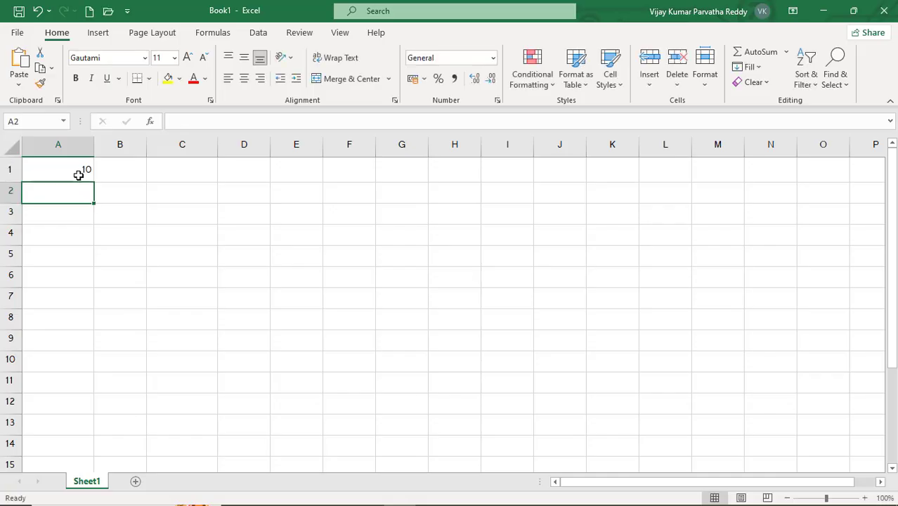
type("1")
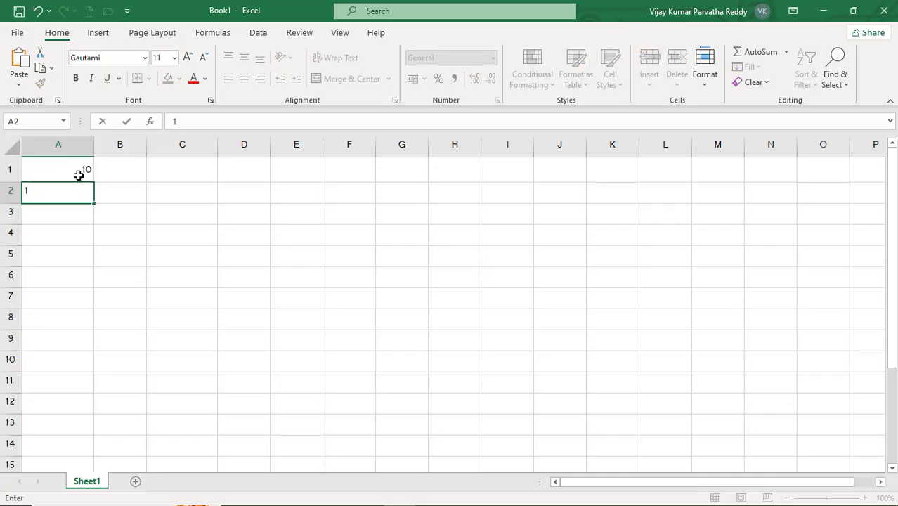
key("BackSpace")
type("20")
key("Return")
left_click_drag(73, 170, 89, 382)
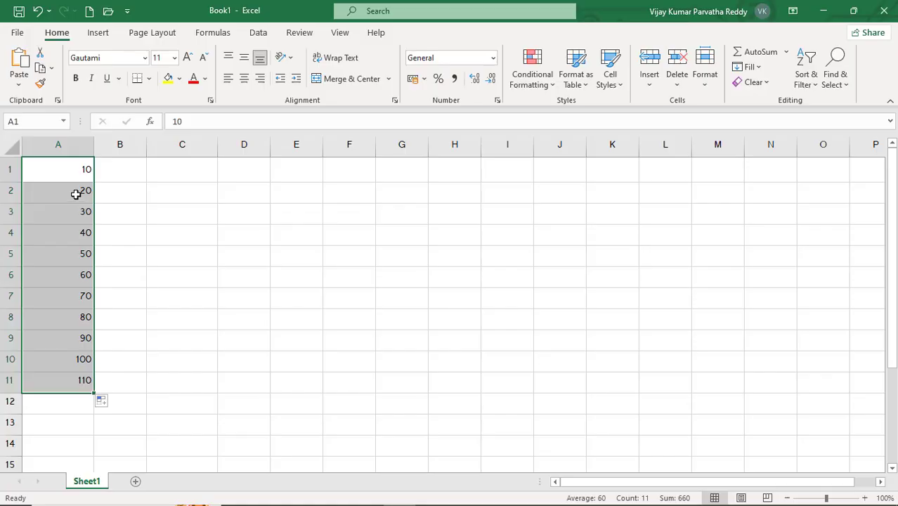
- Clear the contents of the range A1:A11 and return to cell A1
key("Delete")
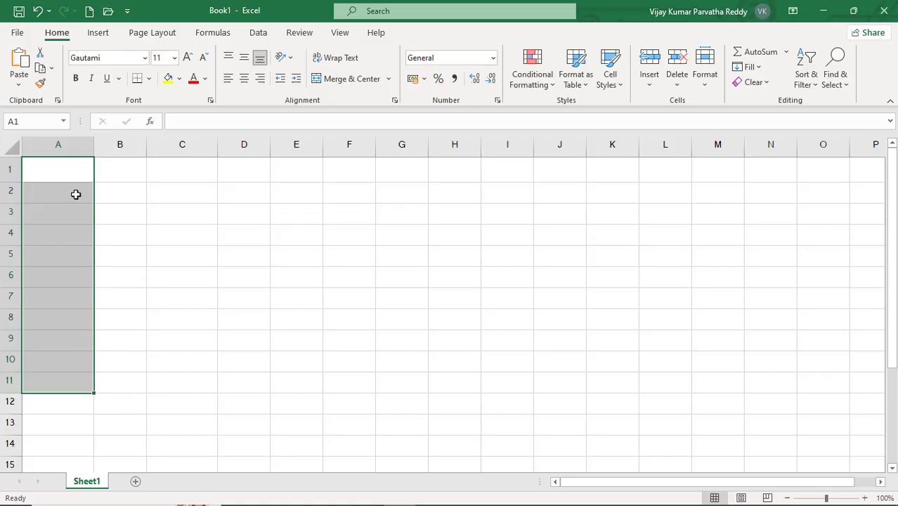
left_click_drag(78, 175, 78, 175)
left_click(78, 176)
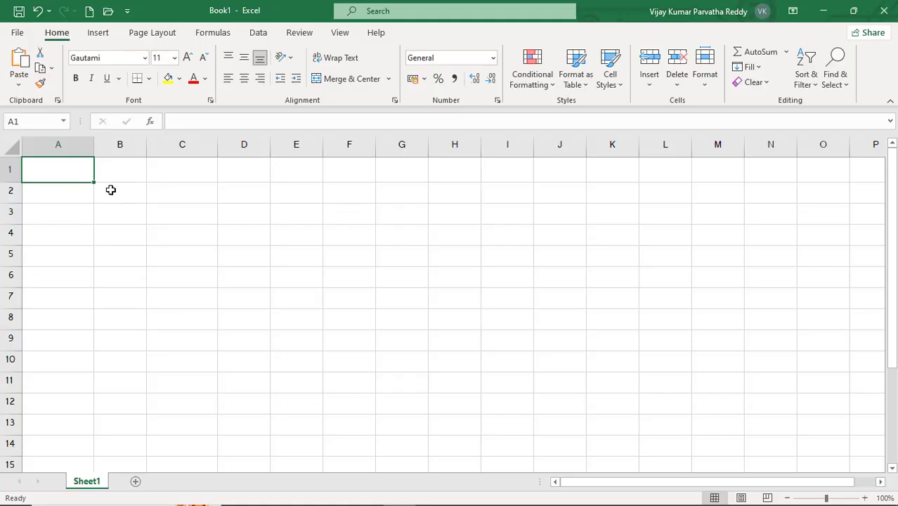
- Enter 100 in cell A1 and 90 in cell A2, and fill the decreasing series down through A14
type("100")
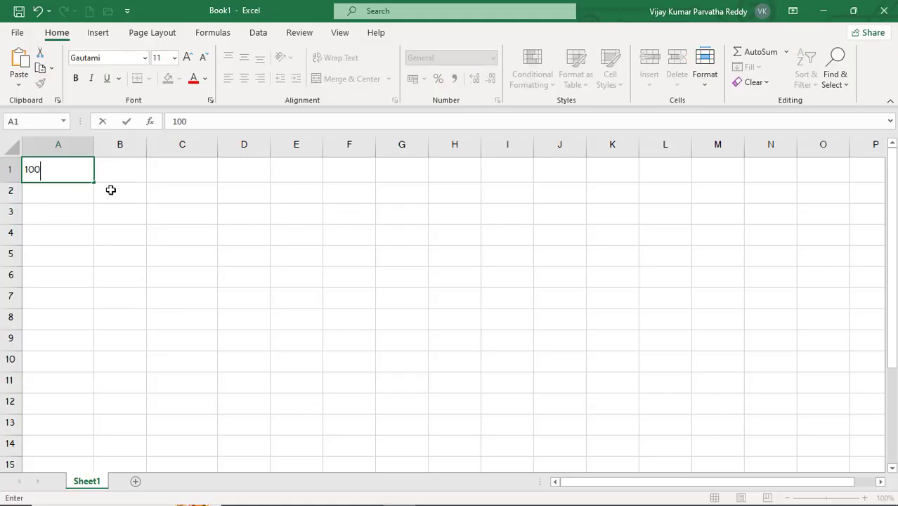
key("Return")
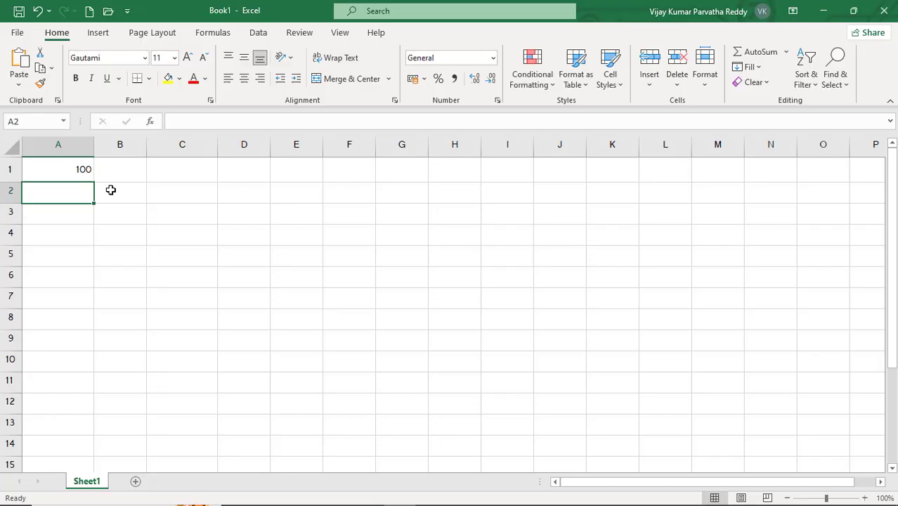
type("90")
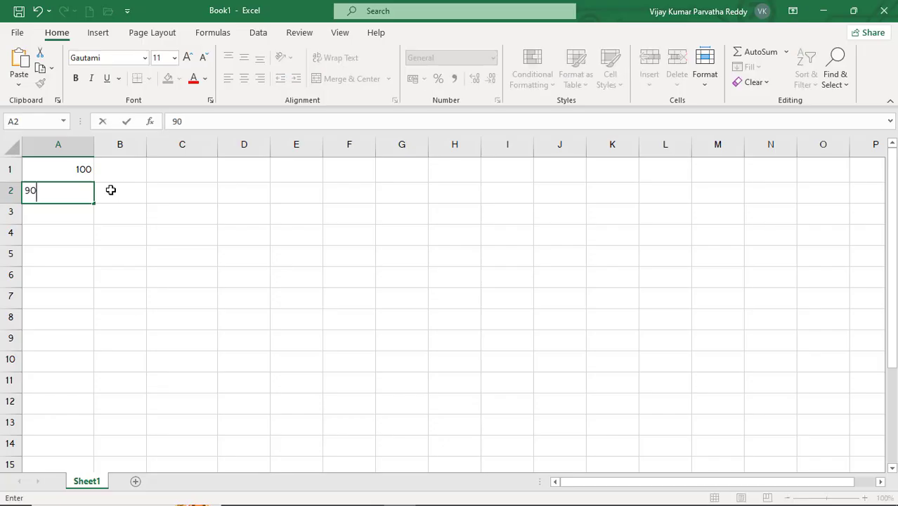
key("Return")
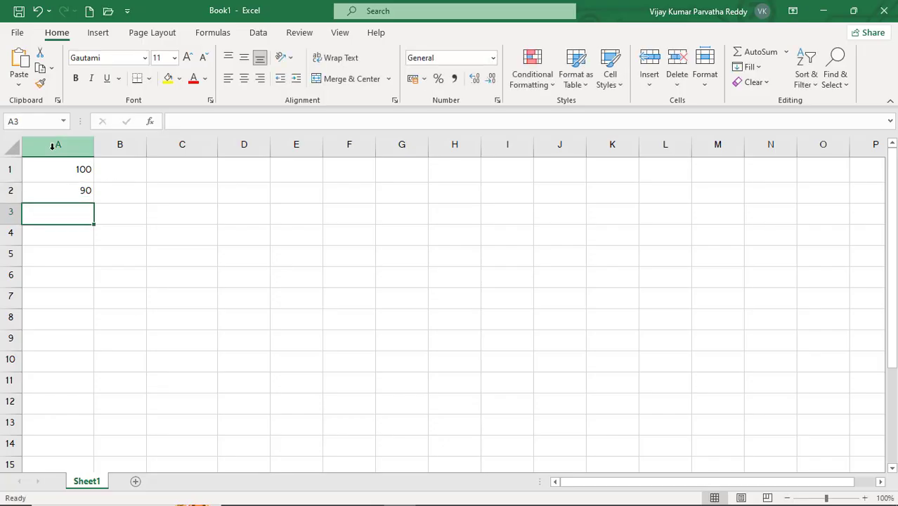
left_click_drag(66, 168, 91, 446)
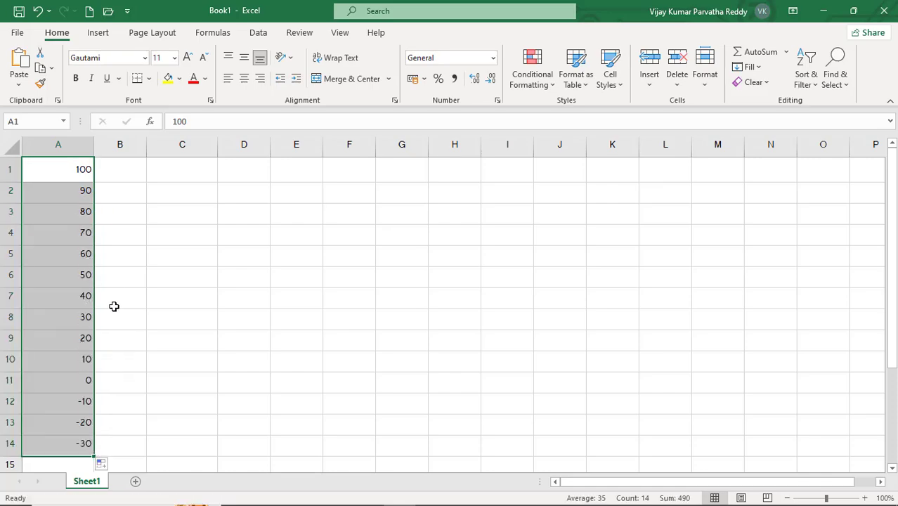
- Clear the contents of the range A1:A14 and return to cell A1
key("Delete")
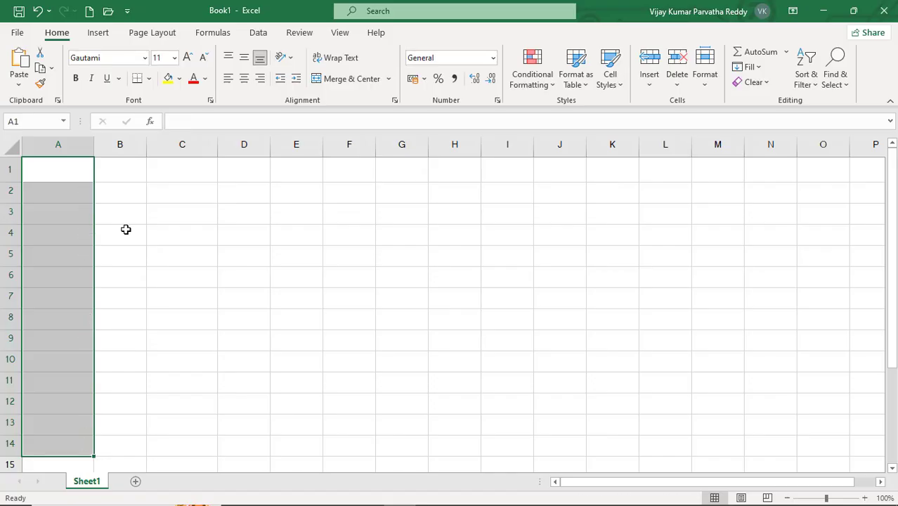
left_click(117, 174)
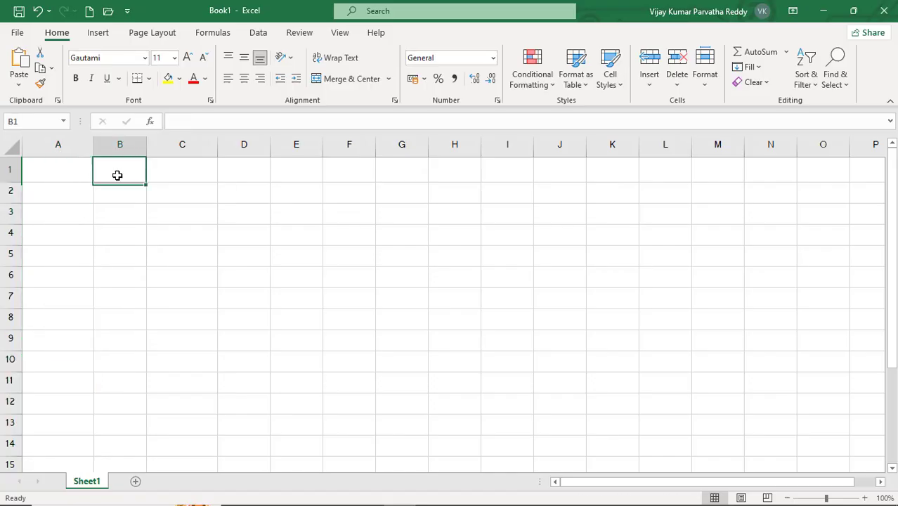
left_click(55, 171)
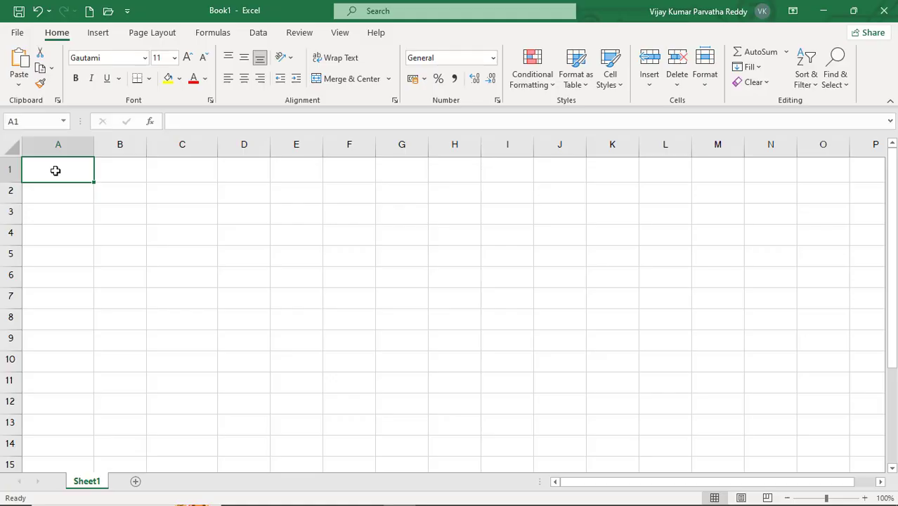
- Enter JAN in cell A1 and fill the abbreviated month names down through A14
type("JAN")
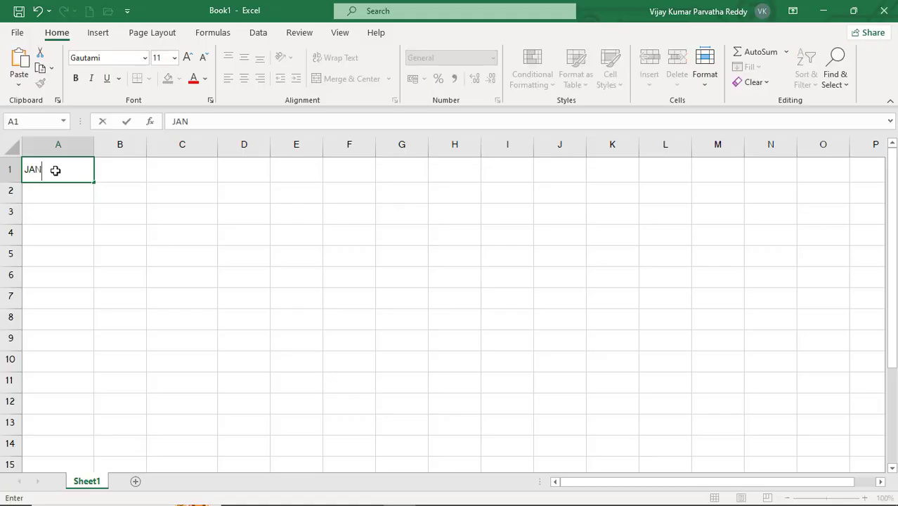
key("Return")
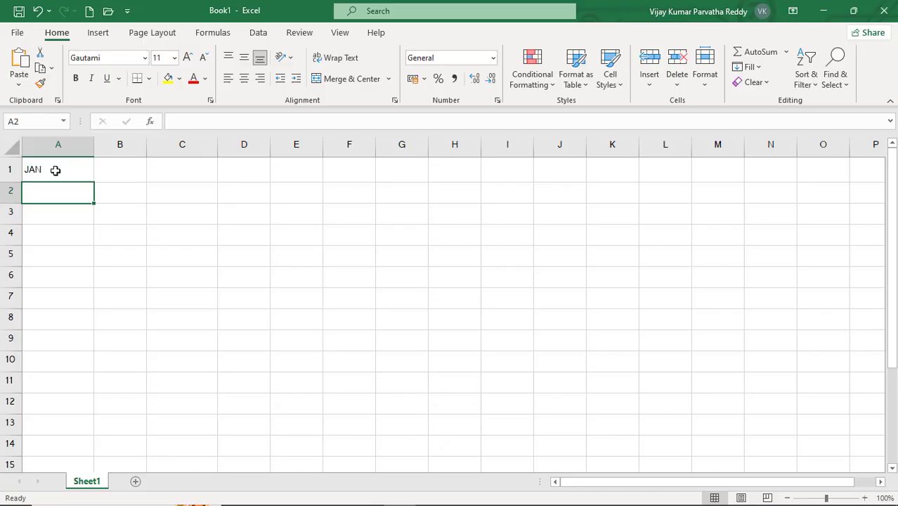
left_click(56, 170)
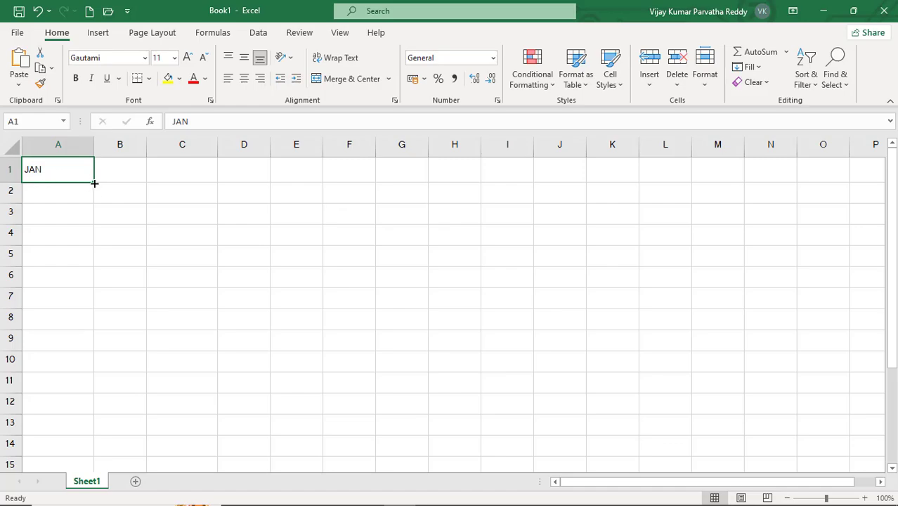
left_click_drag(94, 183, 88, 417)
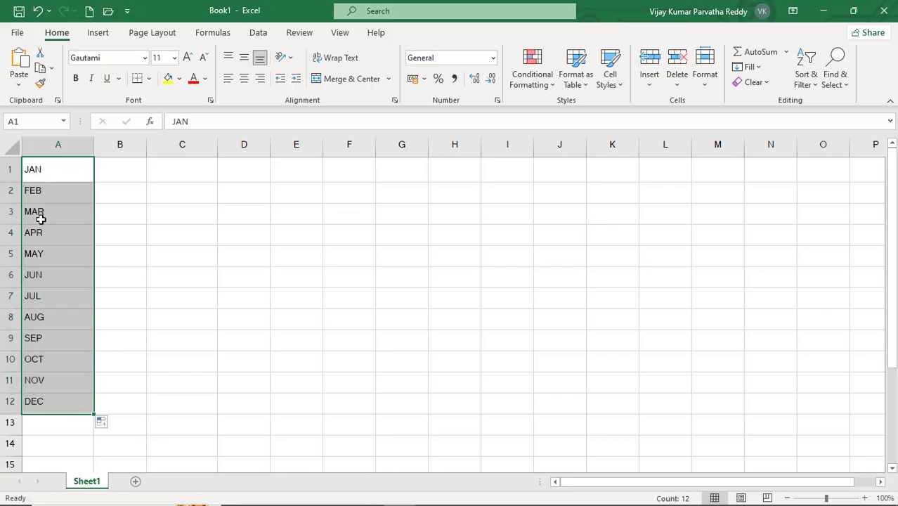
left_click_drag(93, 413, 94, 458)
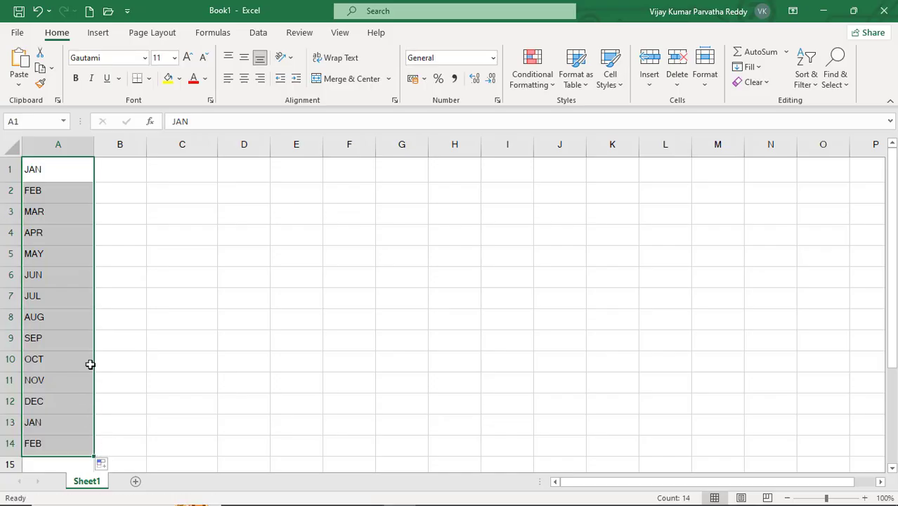
- Delete the month names in A1:A14 and reselect cell A1
key("Delete")
left_click_drag(51, 178, 50, 181)
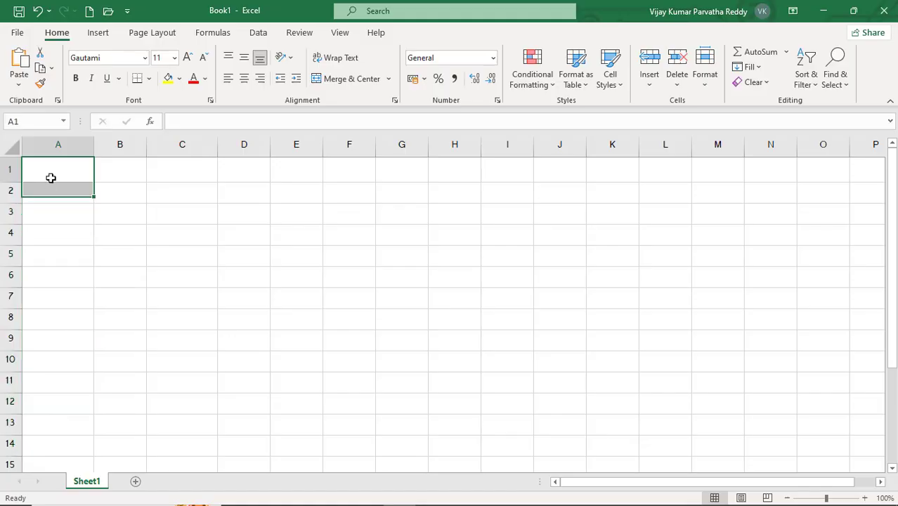
left_click(51, 178)
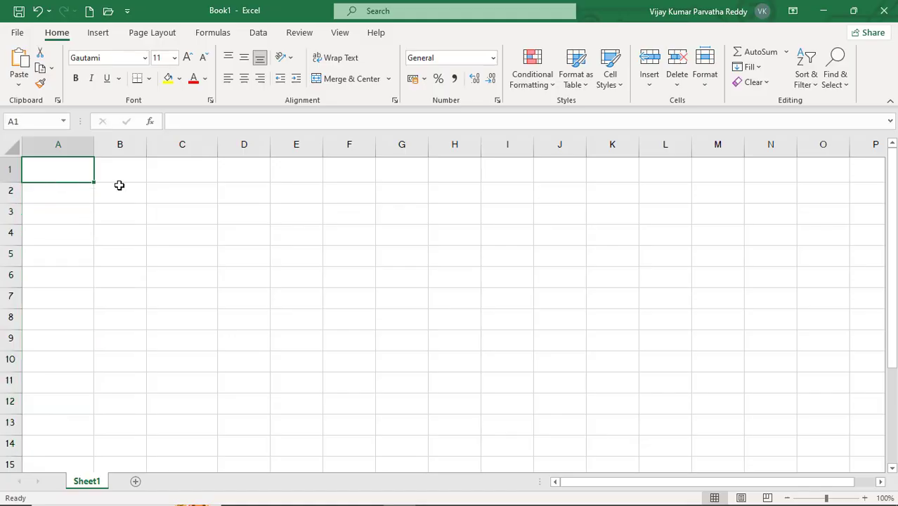
- Enter MAY in cell A1 and fill the month series down through A10
type("MA")
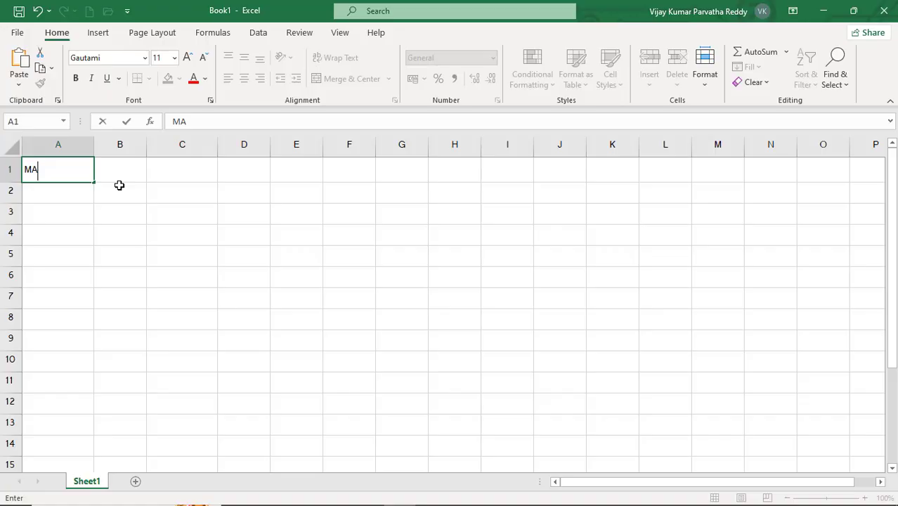
type("Y")
key("Return")
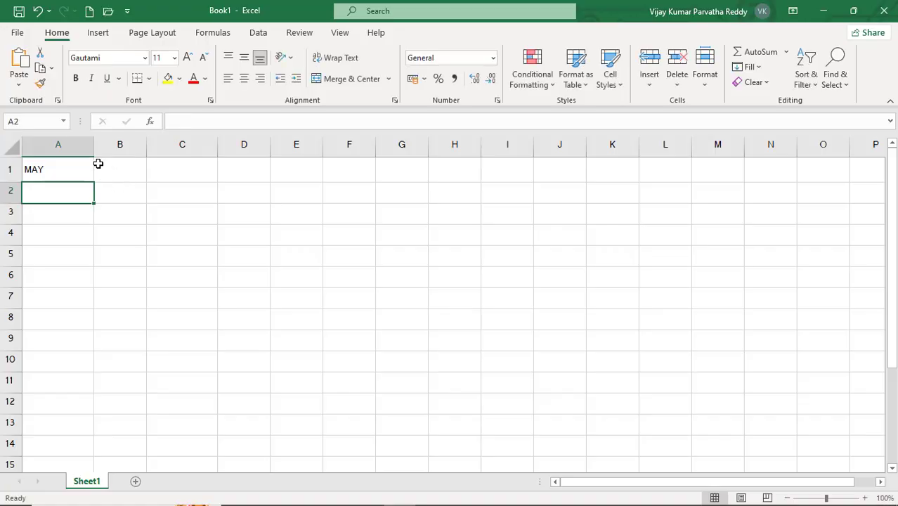
left_click(58, 164)
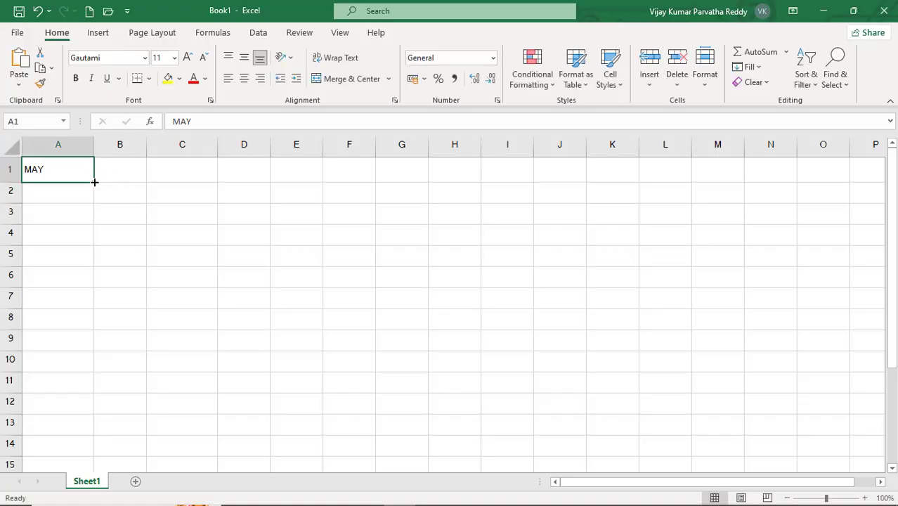
left_click_drag(94, 182, 94, 377)
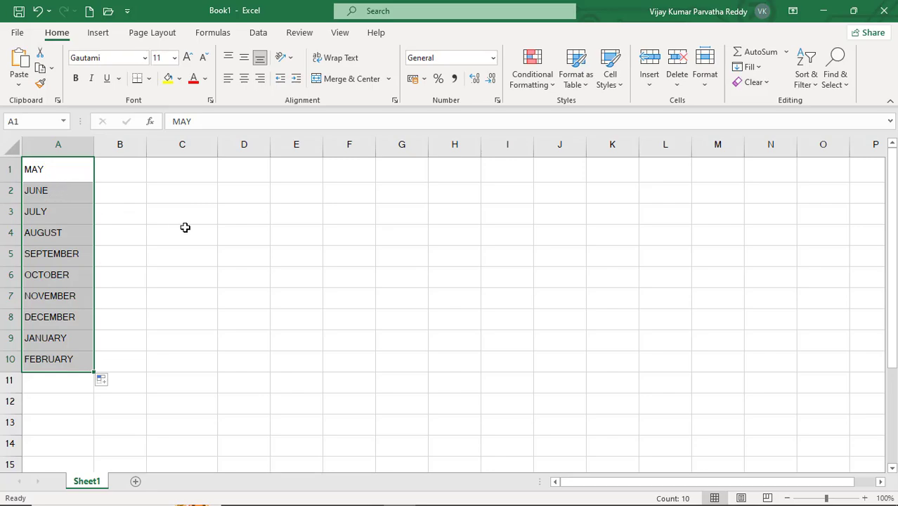
- Clear the range A1:A10, and fill full month names from JANUARY in cell B1 down through B12
key("Delete")
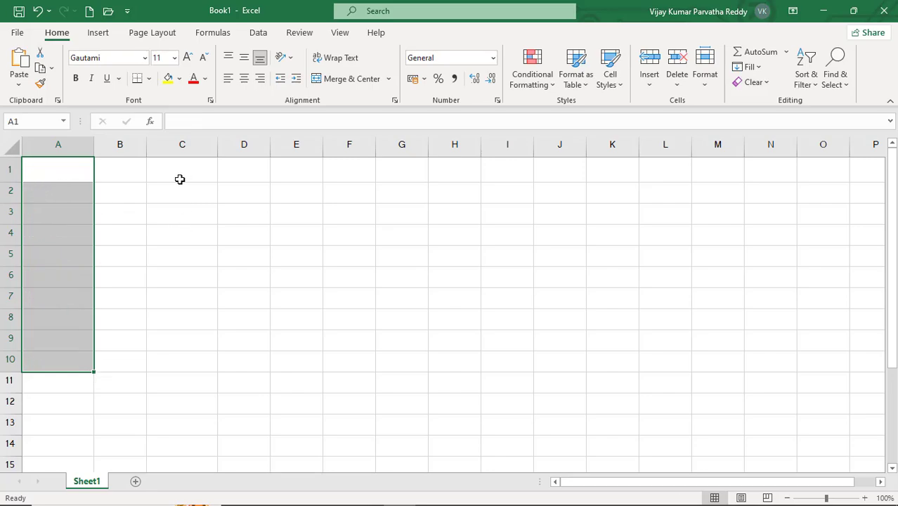
left_click(140, 166)
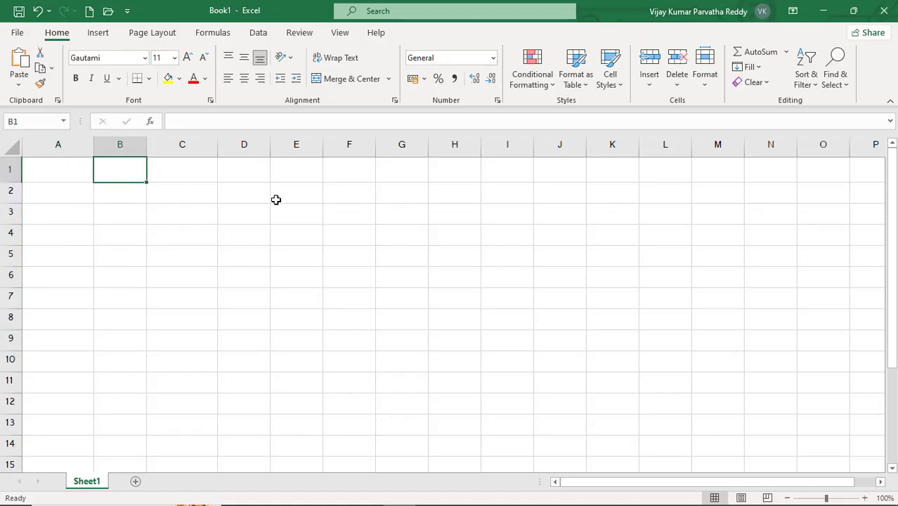
type("JAN")
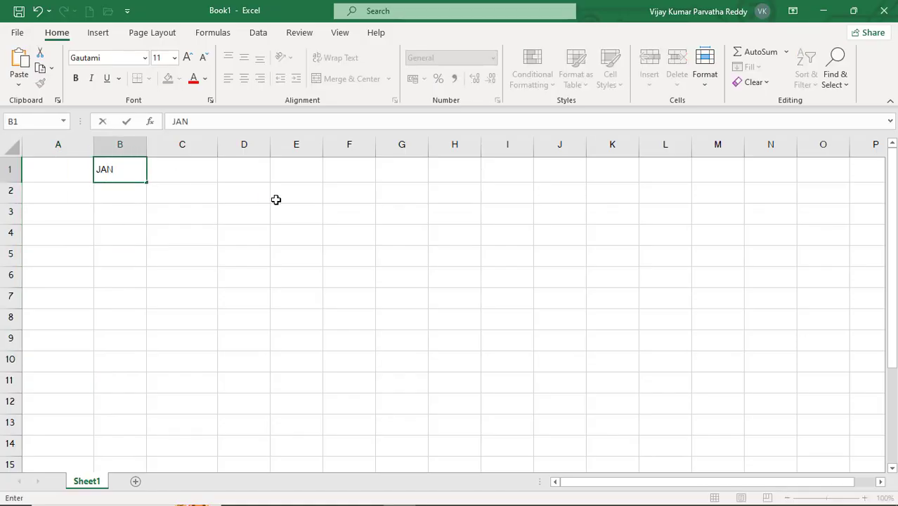
type("UARY")
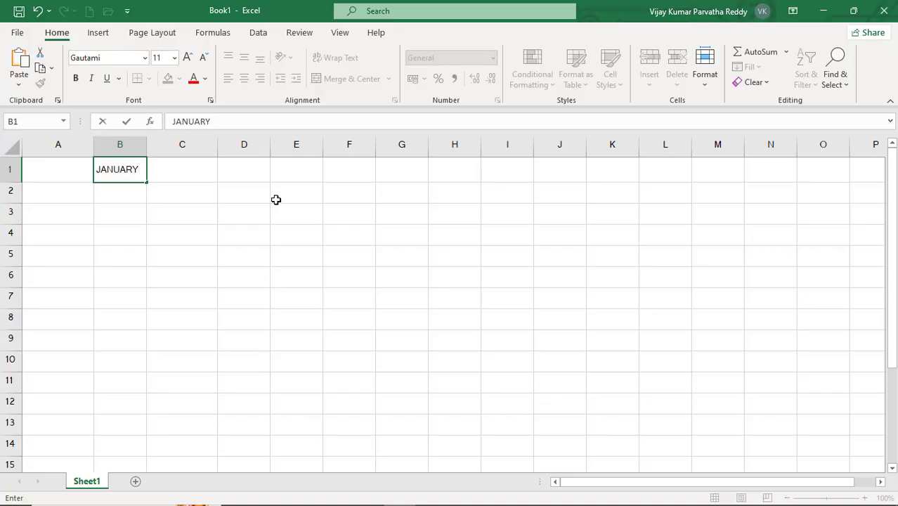
key("Return")
left_click(133, 172)
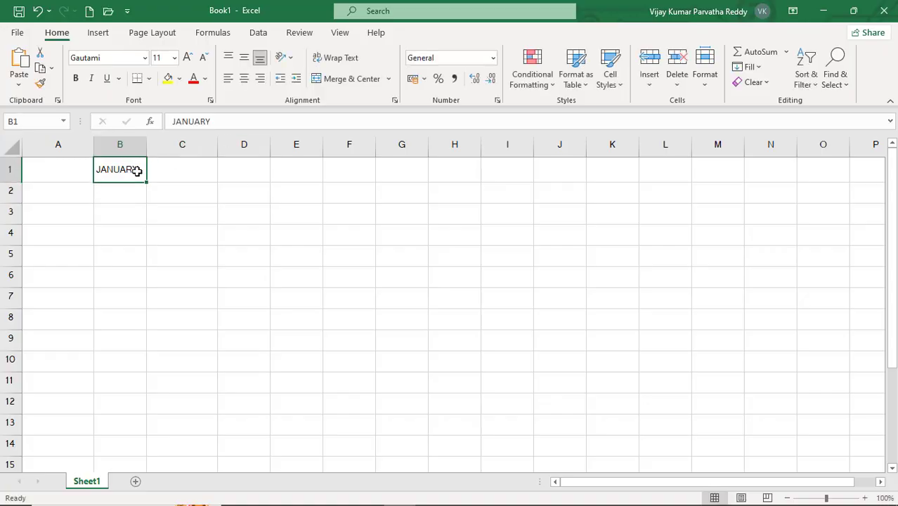
left_click_drag(146, 183, 149, 418)
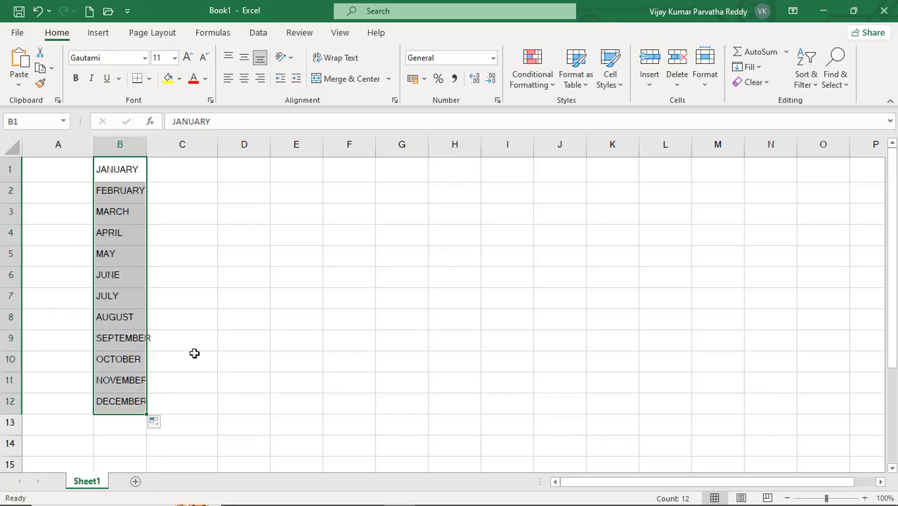
- Clear the range B1:B12, and fill abbreviated weekday names from SUN in cell C1 down through C12
key("Delete")
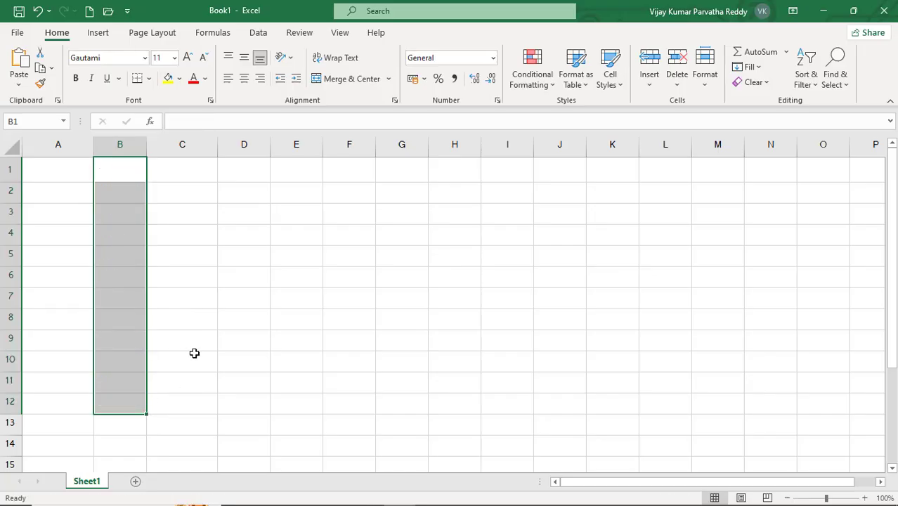
left_click(160, 173)
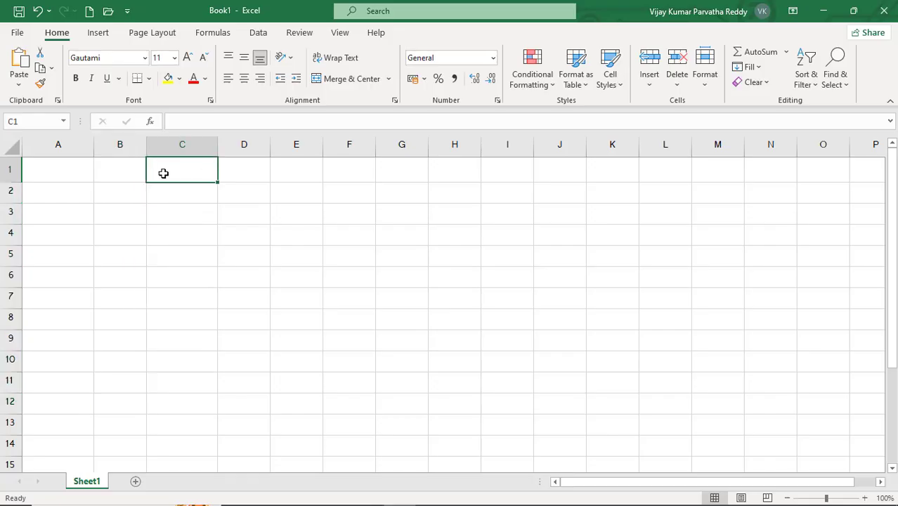
type("SUN")
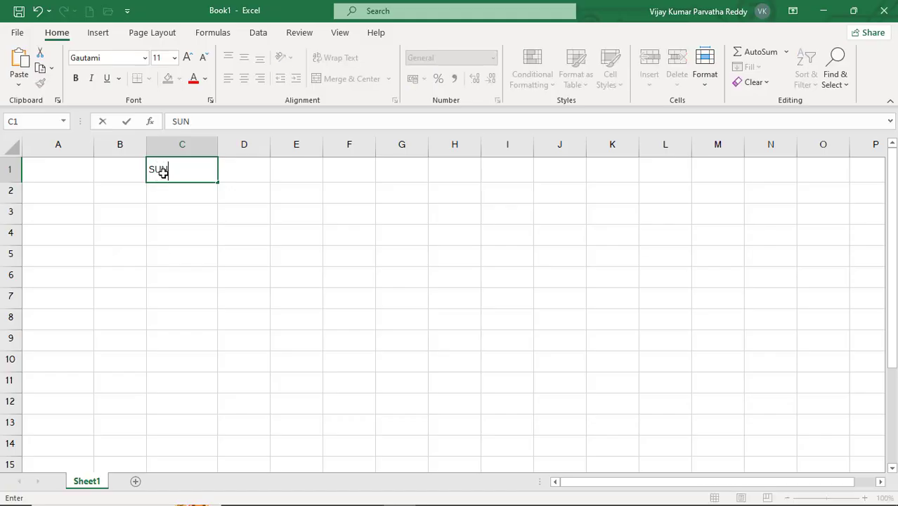
key("Return")
left_click(163, 172)
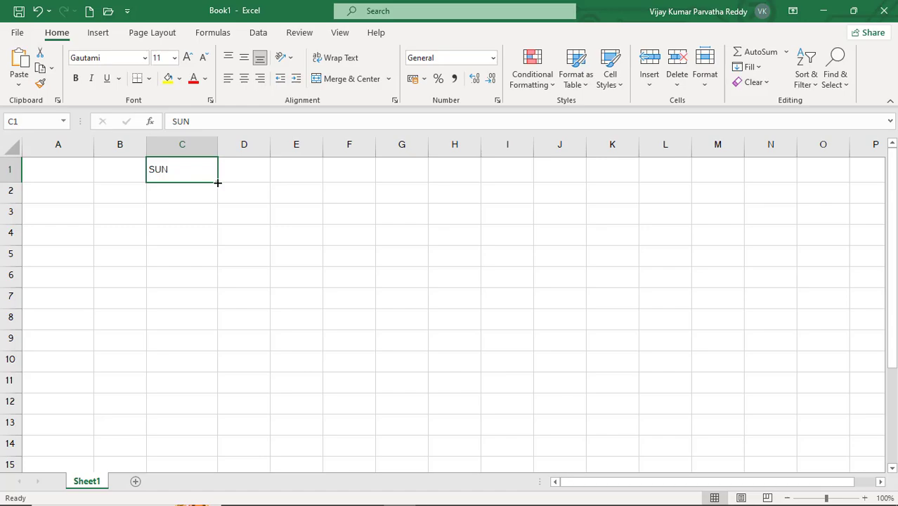
left_click_drag(215, 183, 209, 417)
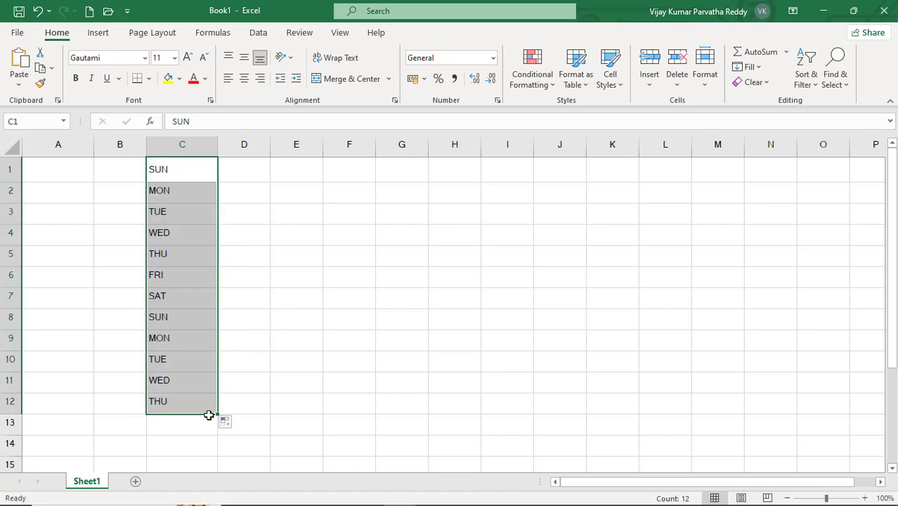
- Clear the range C1:C12, and fill full weekday names from SUNDAY in cell C1 down through C10
key("Delete")
key("Up")
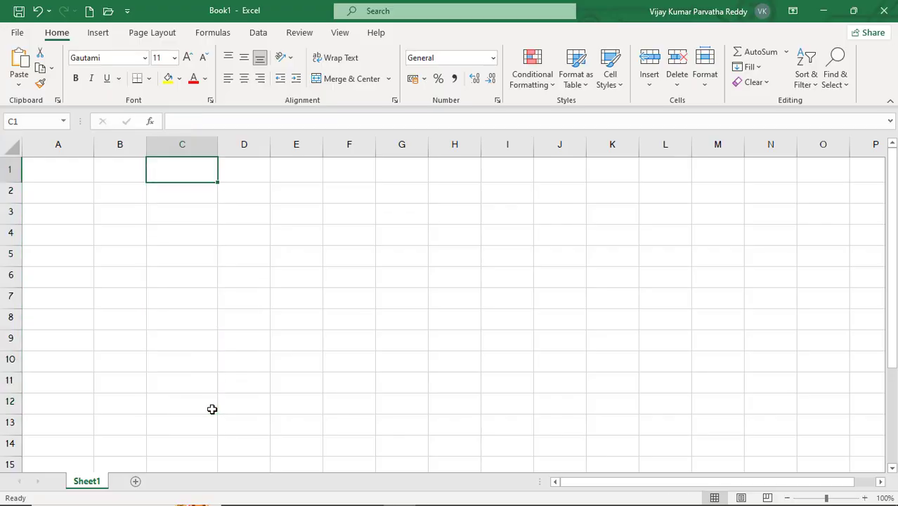
type("SUNDAY")
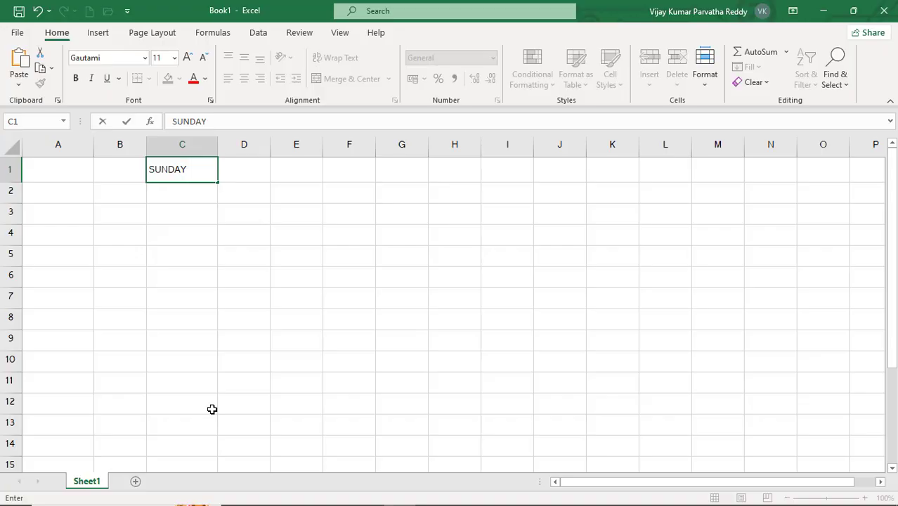
key("Return")
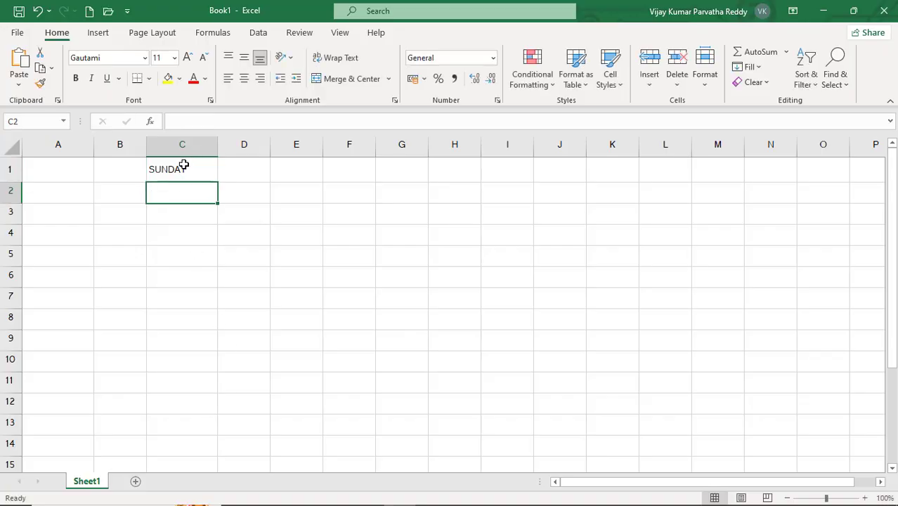
left_click(181, 167)
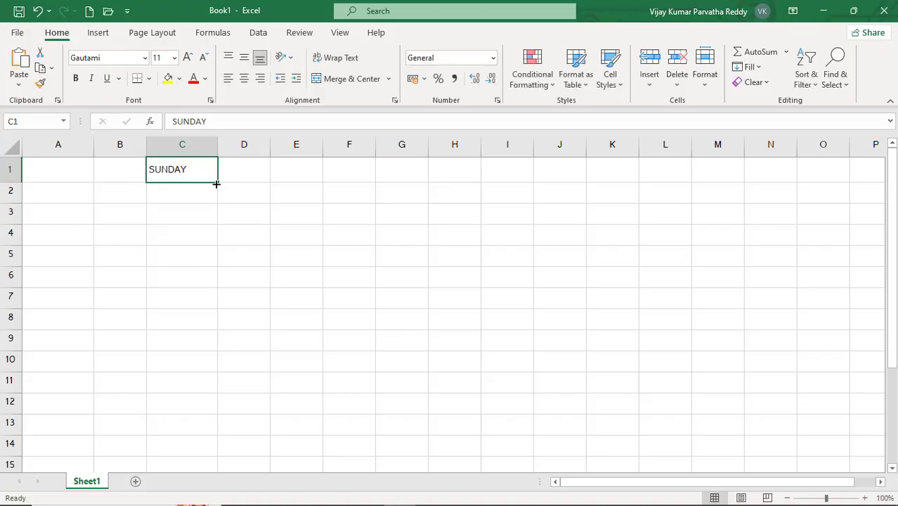
left_click_drag(217, 183, 216, 373)
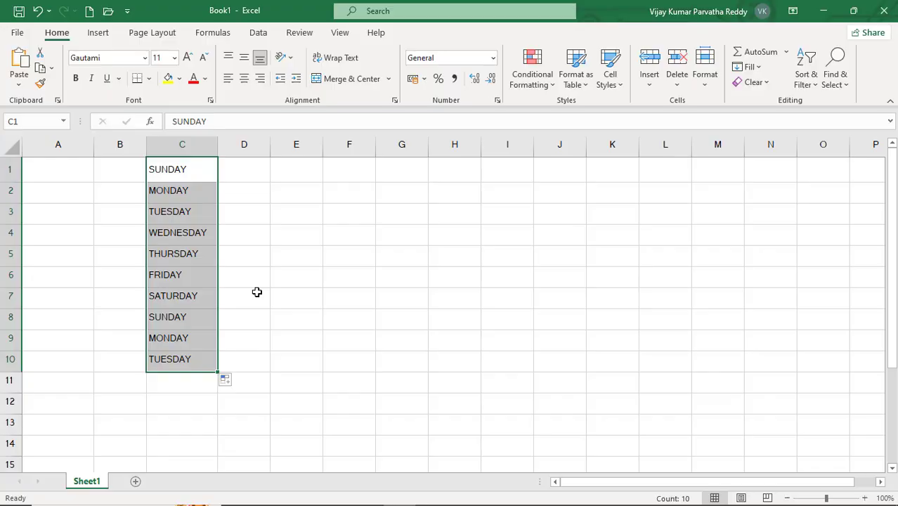
- Clear the contents of the range C1:C10 and return to cell A1
key("Delete")
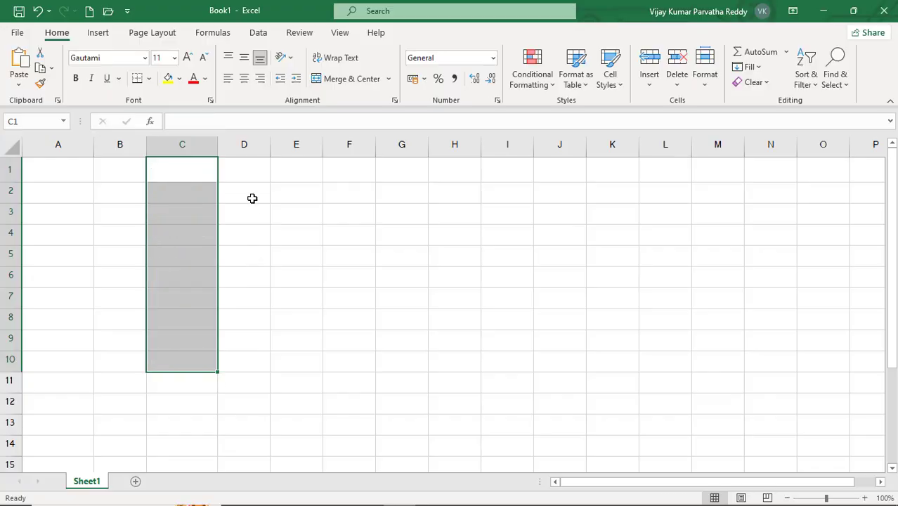
left_click(240, 176)
left_click(195, 169)
left_click(127, 174)
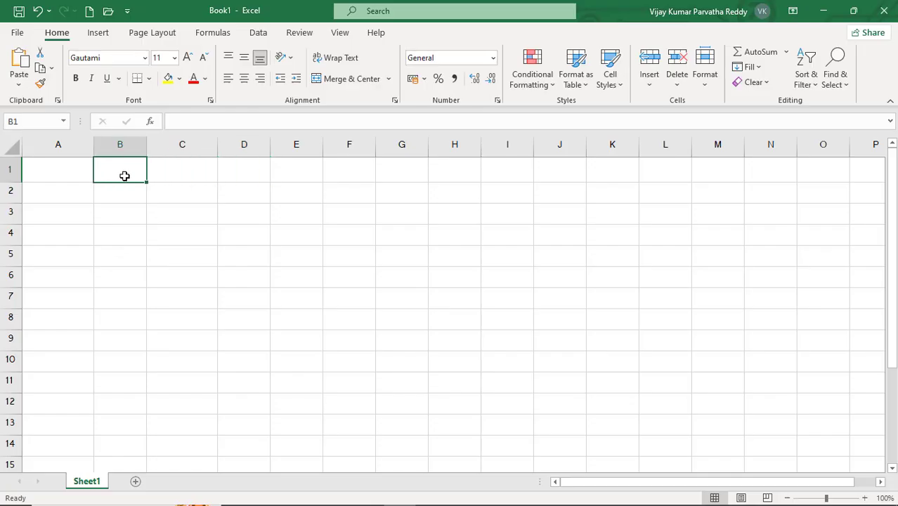
left_click(72, 174)
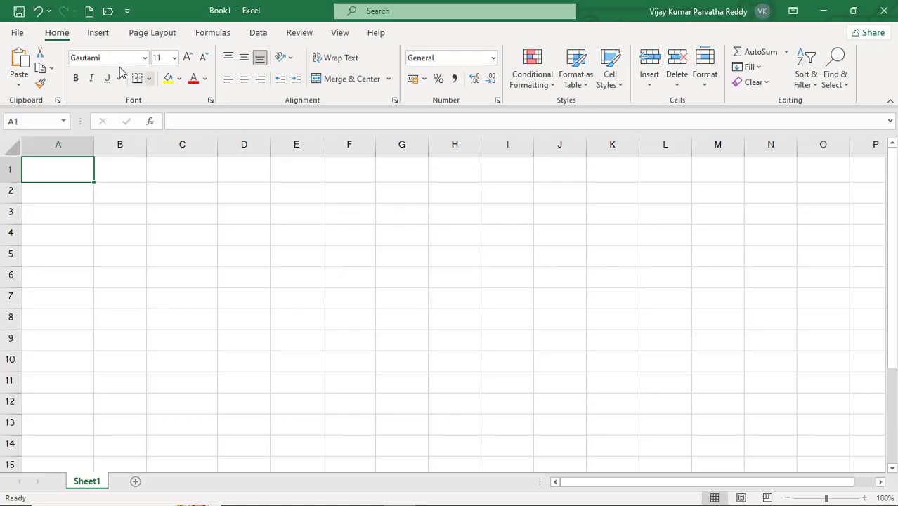
- Open the custom lists editor from the advanced Excel options
left_click(18, 34)
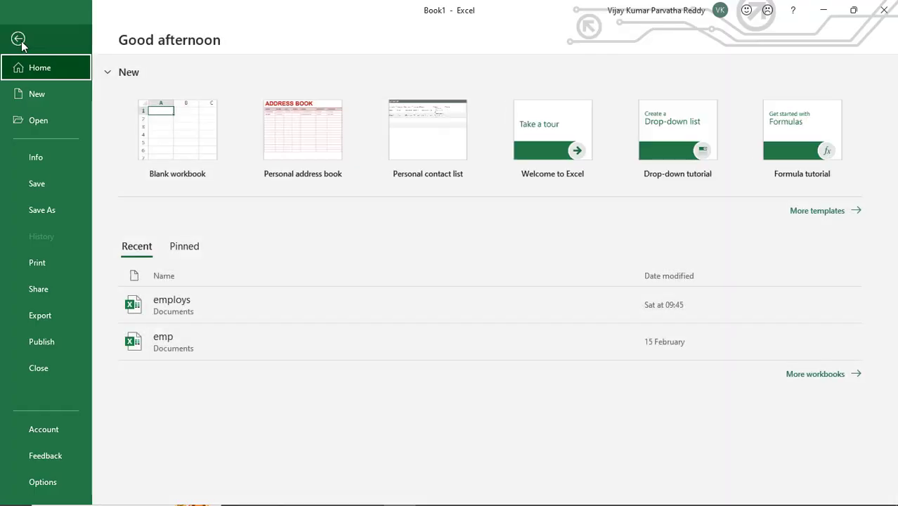
left_click(44, 482)
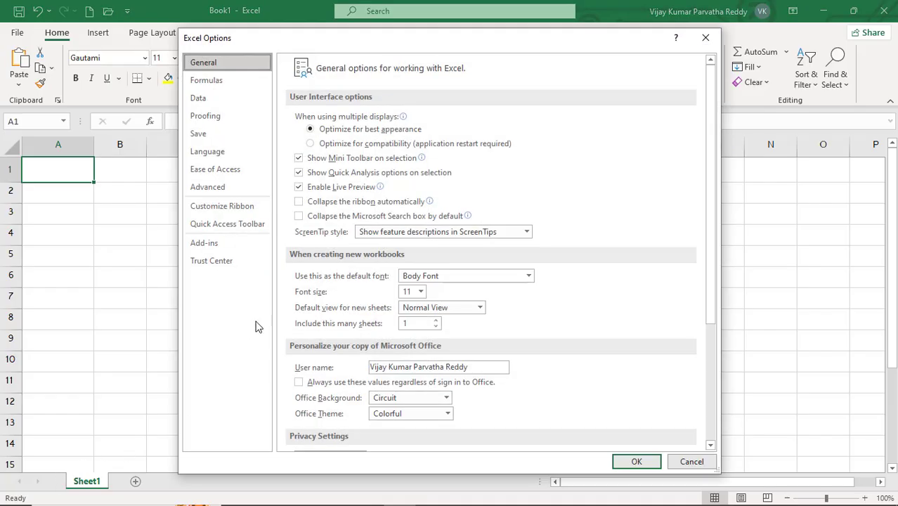
left_click(225, 196)
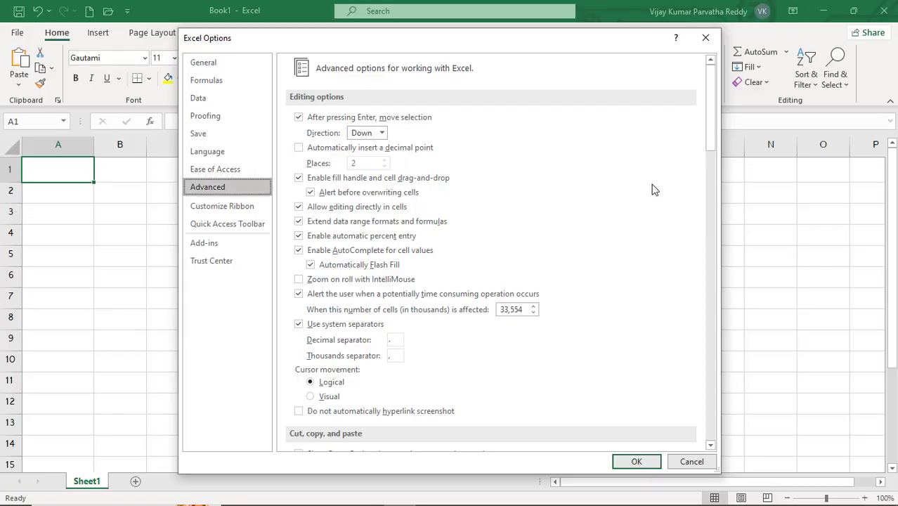
left_click_drag(712, 136, 671, 418)
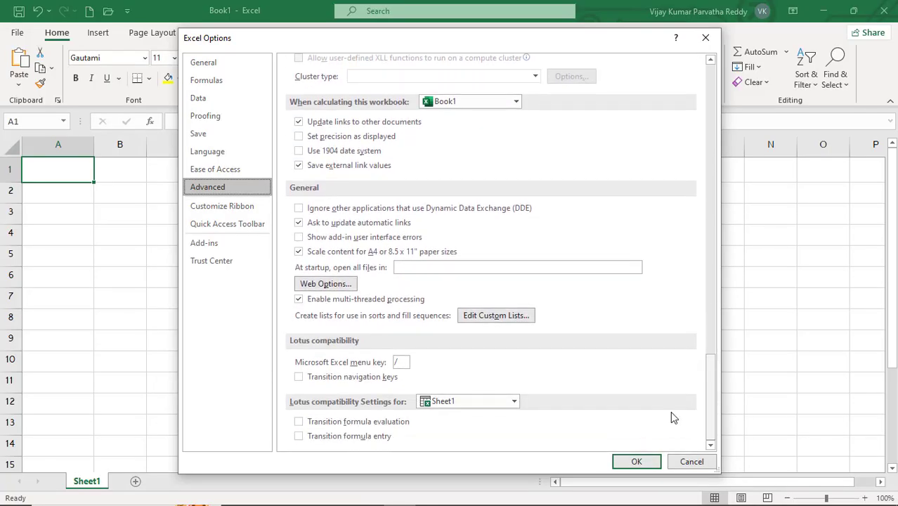
left_click(521, 322)
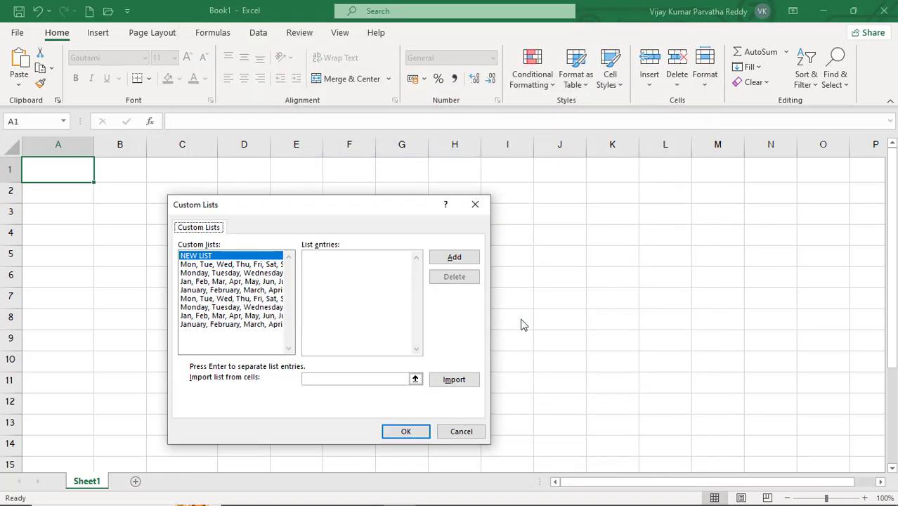
- Examine the entries of each built-in weekday and month custom list
left_click(222, 264)
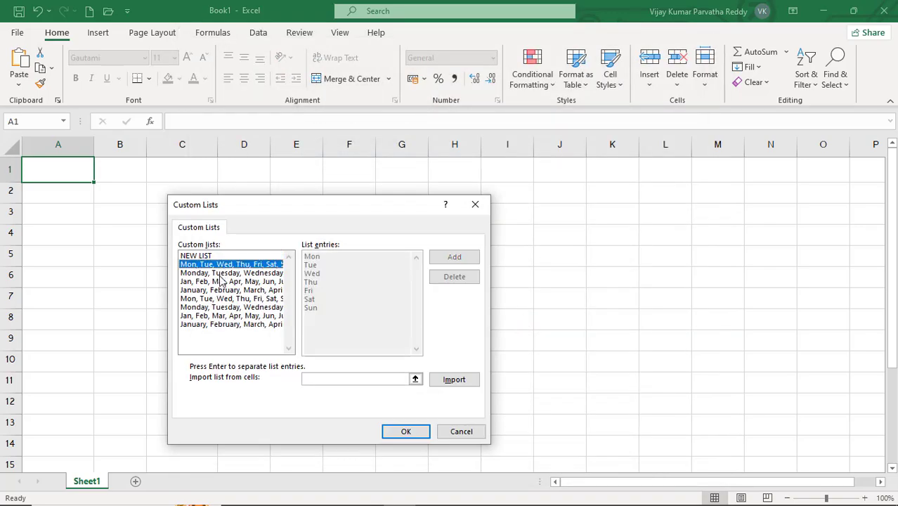
left_click(222, 273)
left_click(221, 289)
left_click(222, 298)
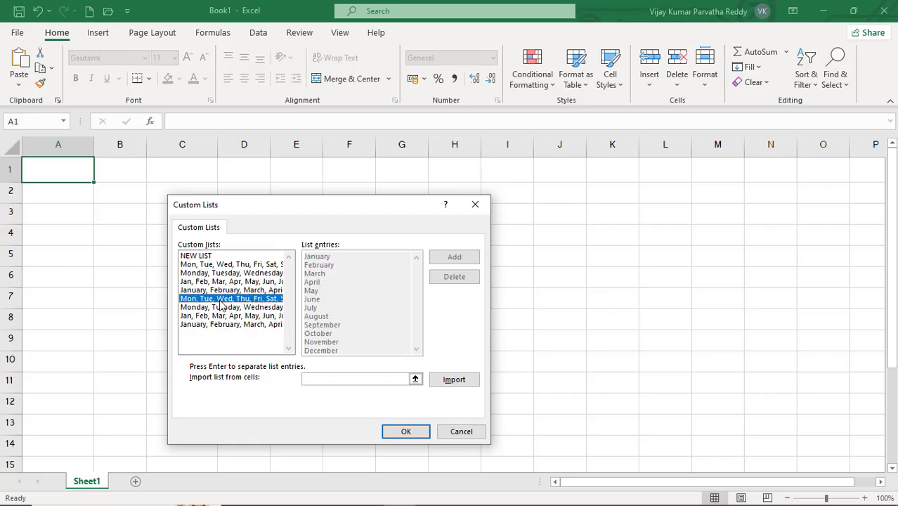
left_click(223, 307)
left_click(223, 317)
left_click(223, 325)
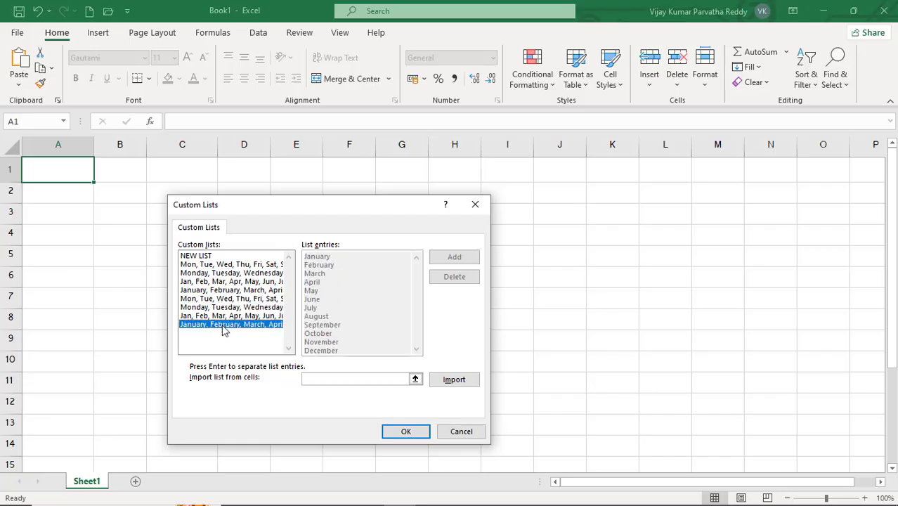
left_click(223, 316)
left_click(223, 307)
left_click(224, 298)
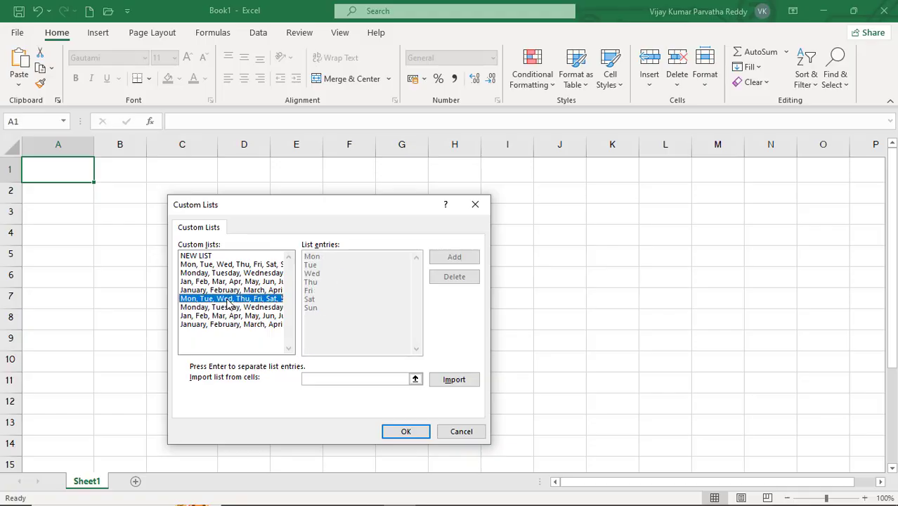
left_click(228, 290)
left_click(230, 281)
left_click(229, 273)
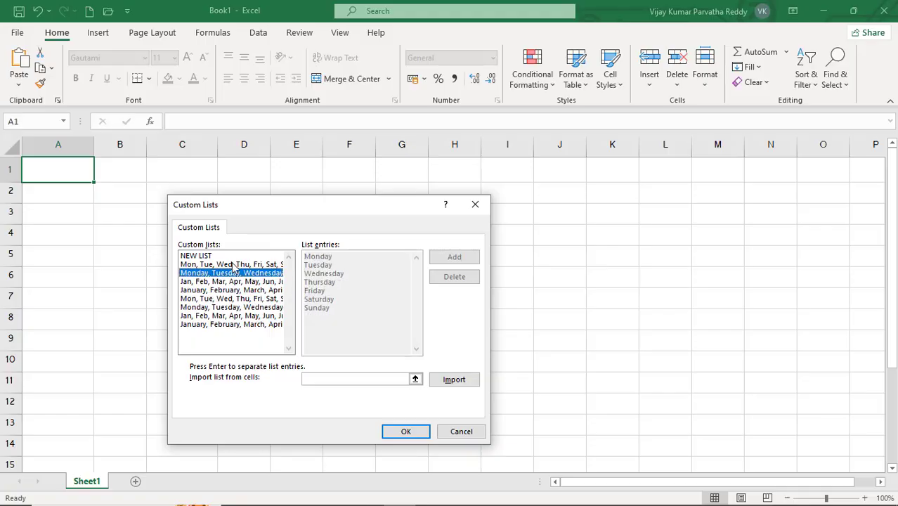
left_click(230, 264)
- Add a new custom list with the entries INDIA, BANGLA, SRILANKA, PAKISHAN, NEPAL and BHUTAN
left_click(229, 256)
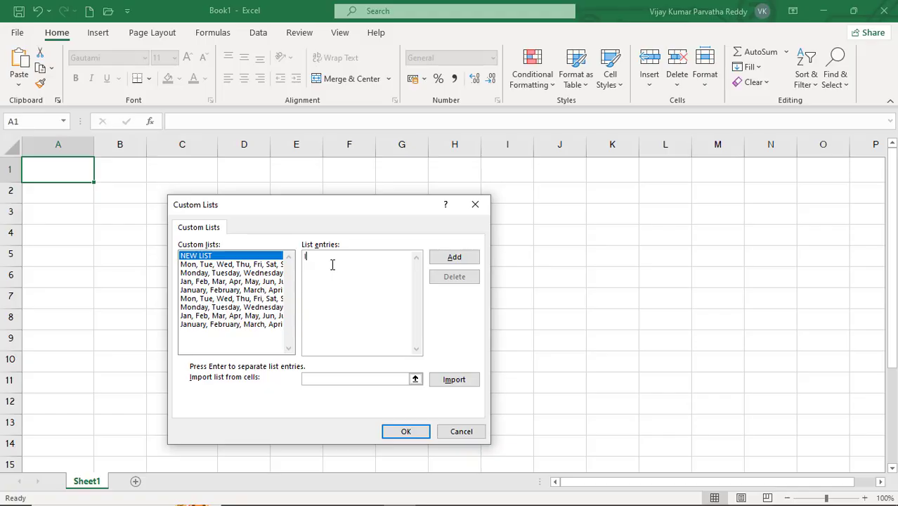
type("INDIA,BANGLA,SRILANKA,PAKISHAN,NEPAL,BHUT")
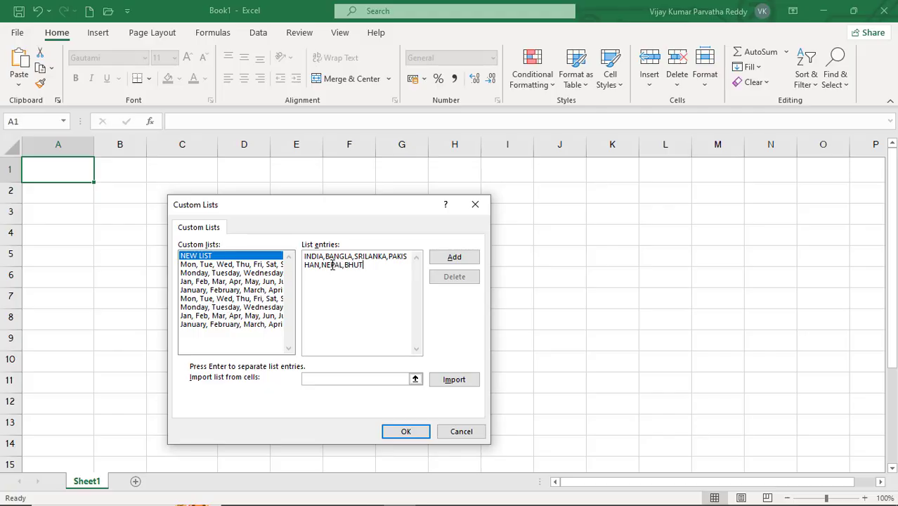
type("AN")
left_click(455, 258)
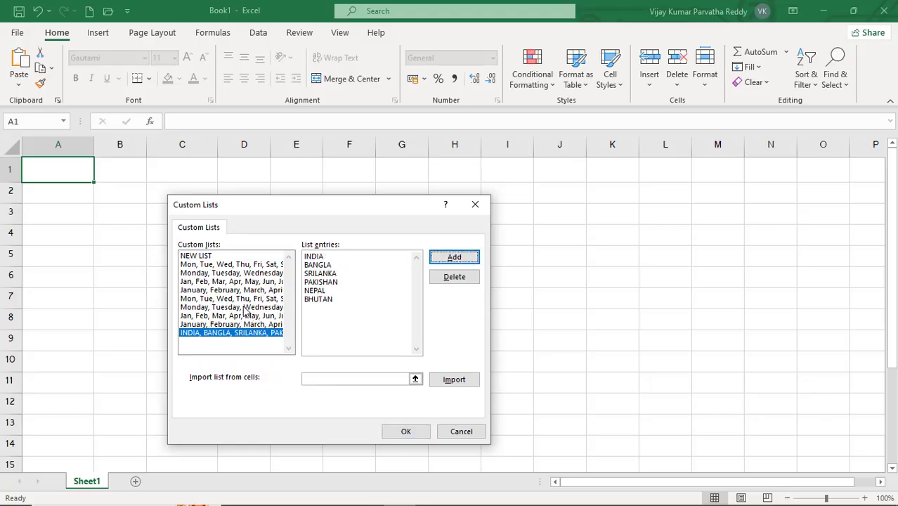
- Compare the entries of the built-in custom lists with those of the new country list
left_click(213, 264)
left_click(213, 273)
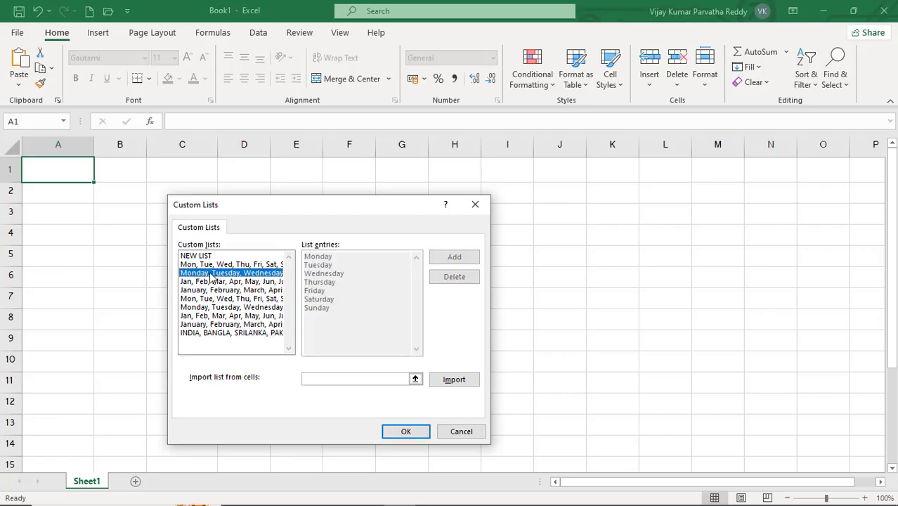
left_click(213, 281)
left_click(214, 290)
left_click(215, 298)
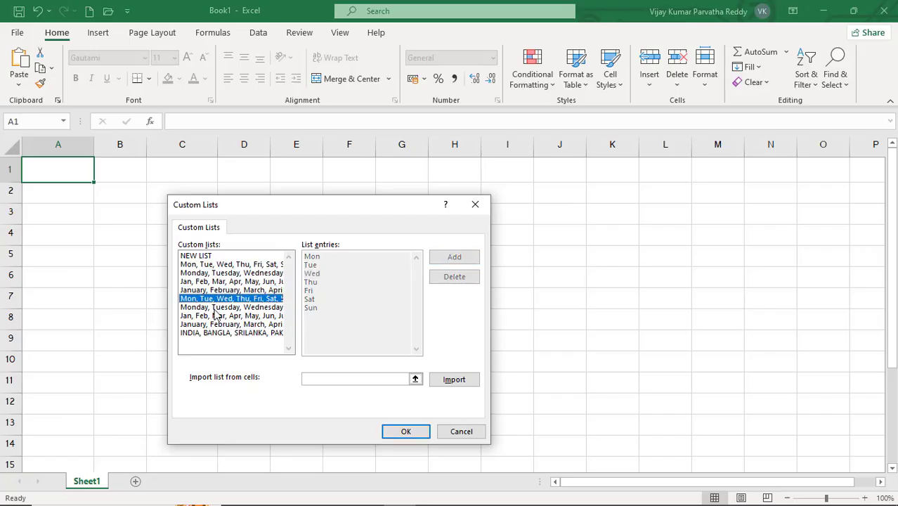
left_click(216, 307)
left_click(219, 334)
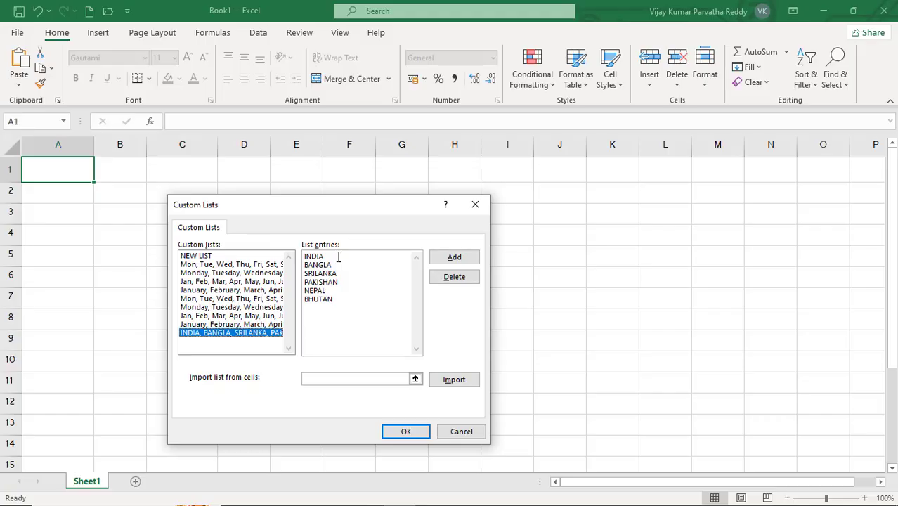
- Accept the custom lists and close the Excel options to return to the worksheet
left_click(223, 256)
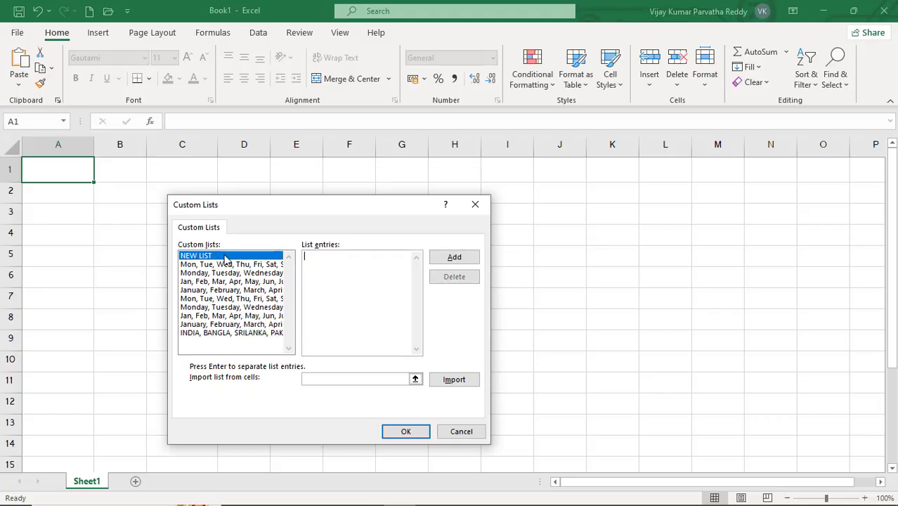
left_click(338, 260)
left_click(408, 432)
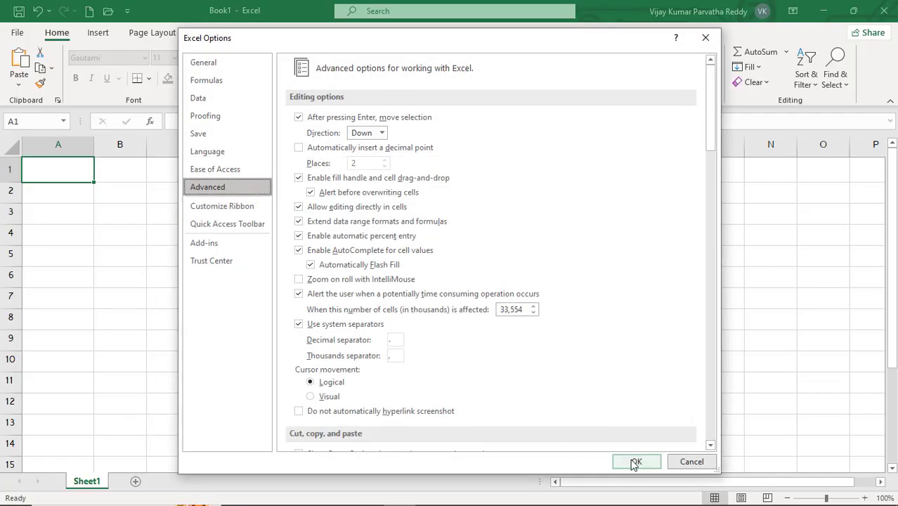
left_click(635, 462)
left_click(630, 460)
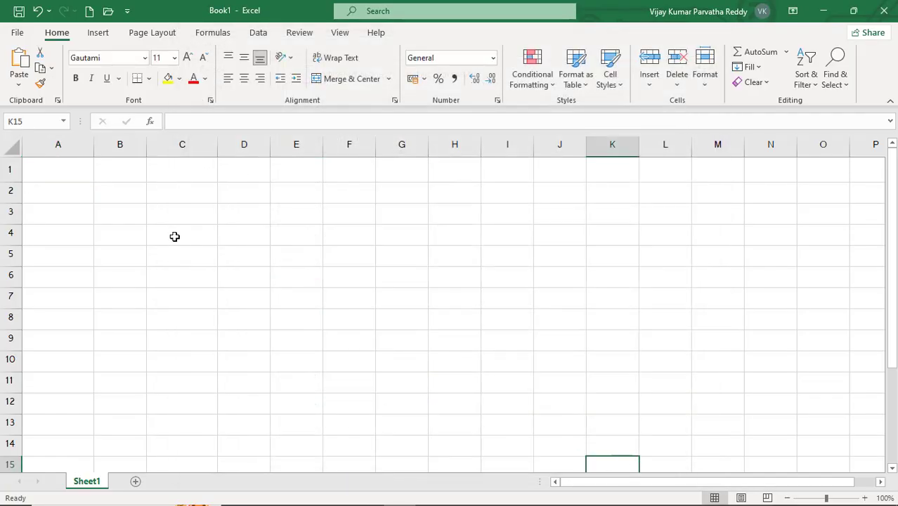
- Enter INDIA in cell A1 and fill the country series down through A11
left_click(91, 170)
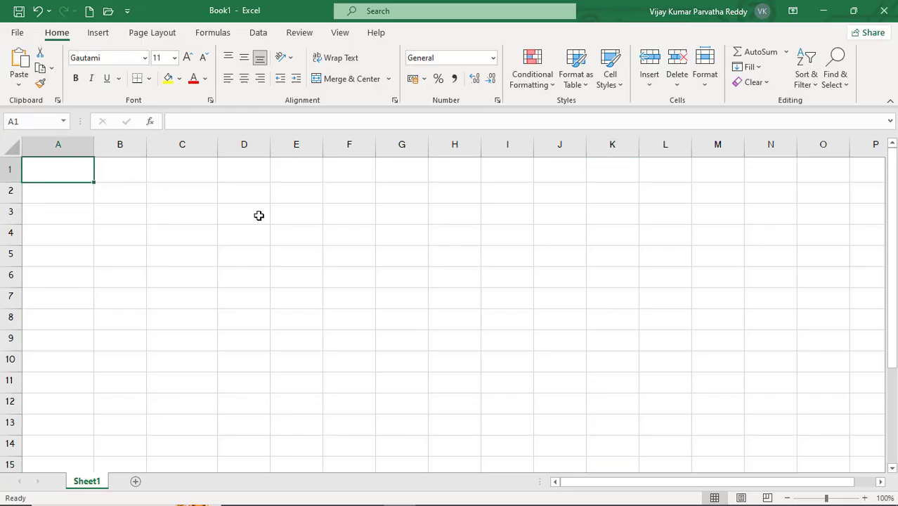
type("INDIA")
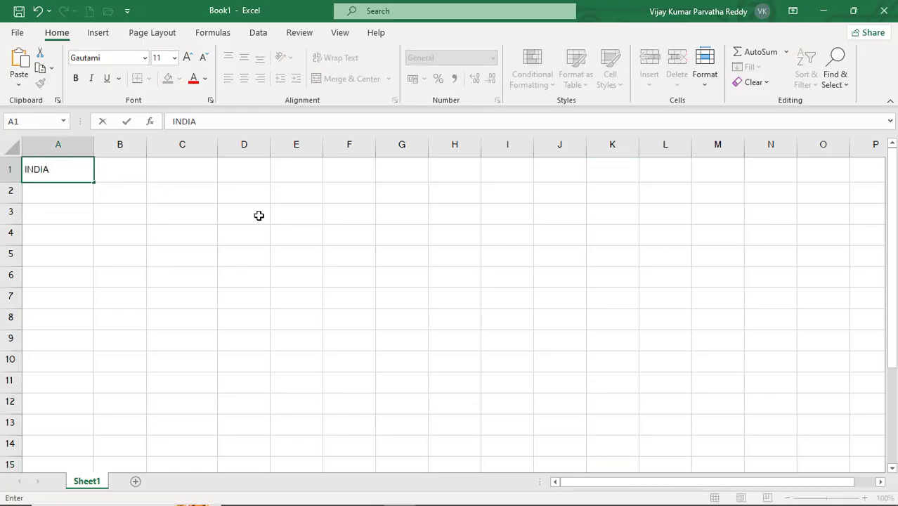
key("Return")
left_click(64, 168)
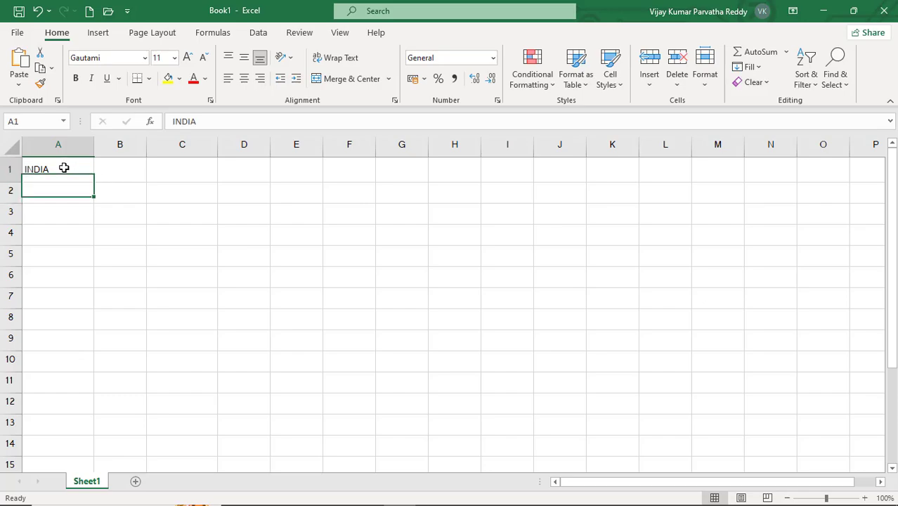
left_click_drag(94, 183, 87, 402)
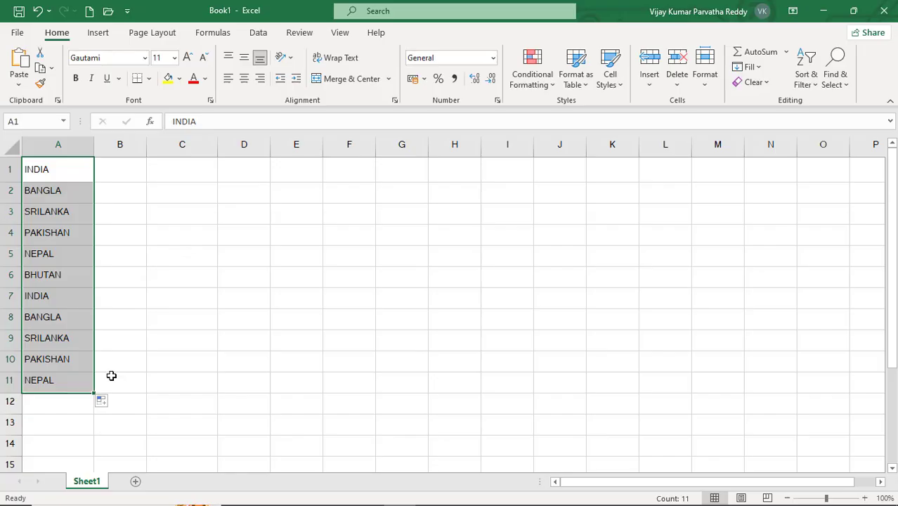
- Clear the range A1:A11, and reopen the custom lists editor from the advanced Excel options
key("Delete")
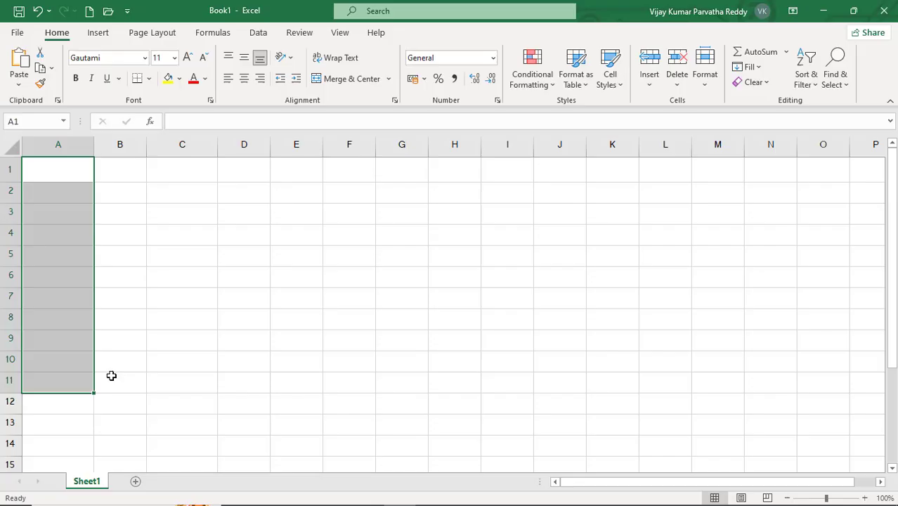
left_click(118, 165)
left_click(18, 32)
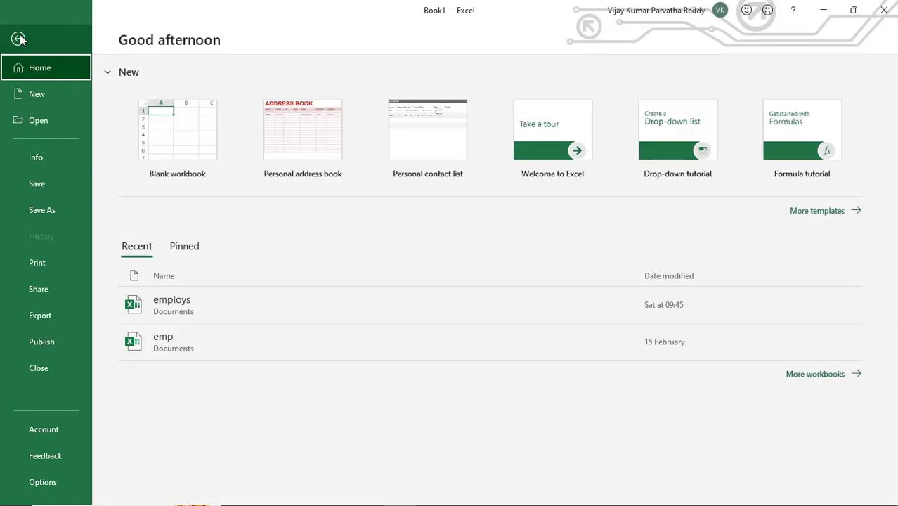
left_click(53, 482)
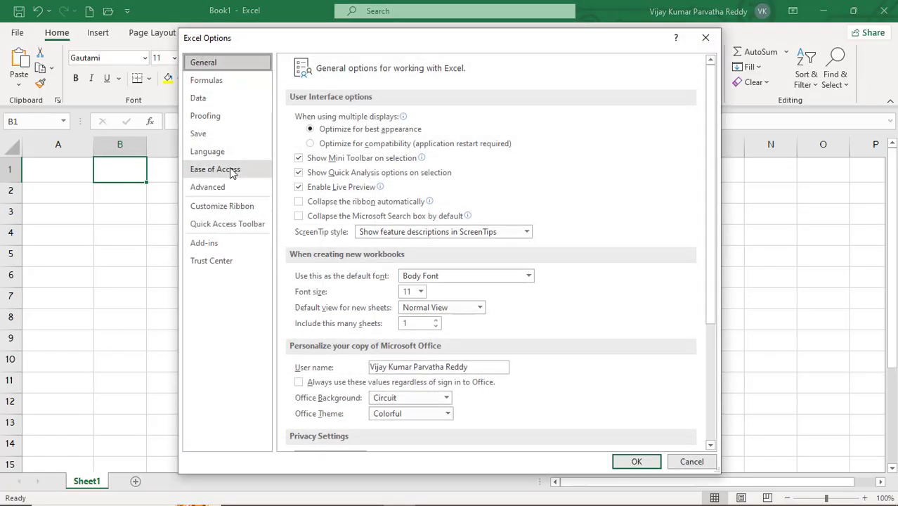
left_click(225, 187)
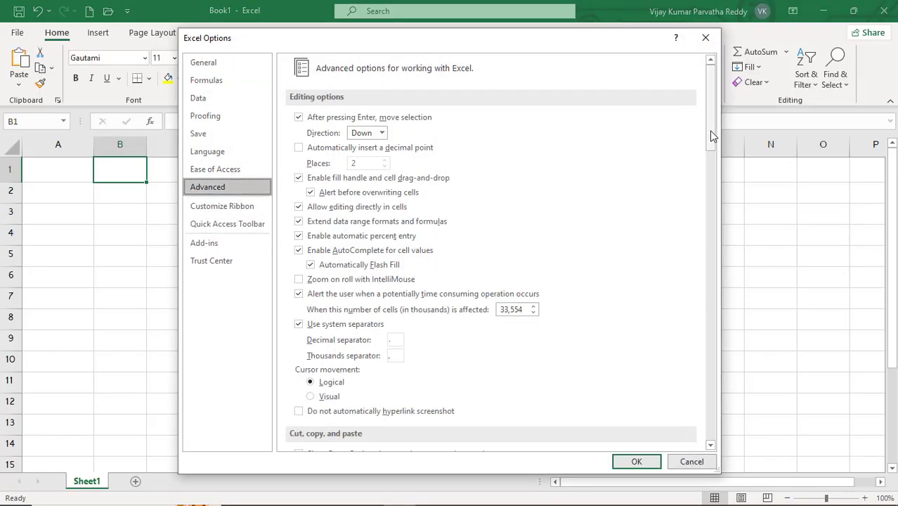
left_click_drag(711, 135, 708, 426)
left_click(503, 317)
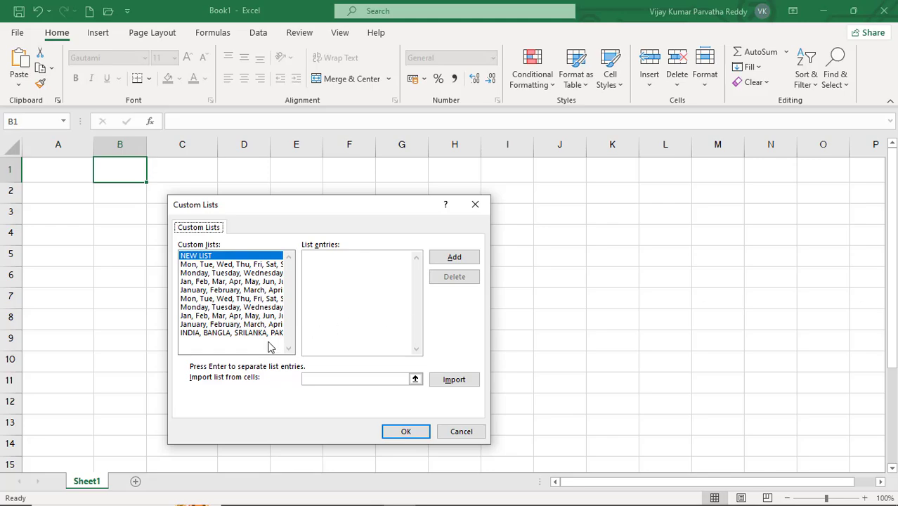
- Delete the custom country list starting with INDIA permanently, and accept the Excel options
left_click(257, 335)
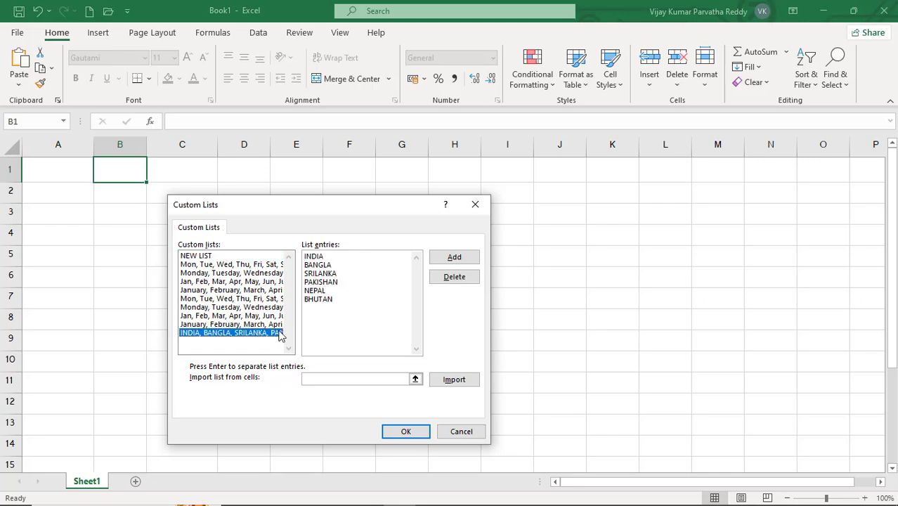
left_click(454, 278)
left_click(435, 297)
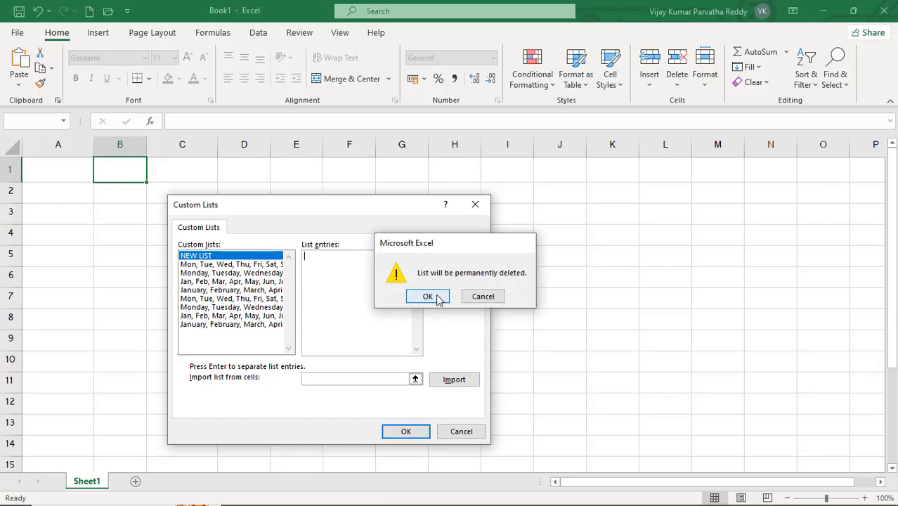
left_click(411, 434)
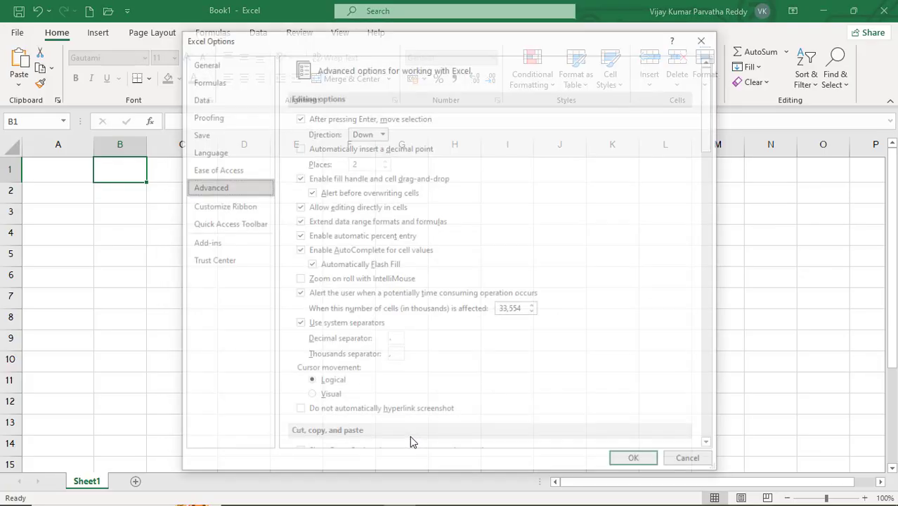
left_click(633, 457)
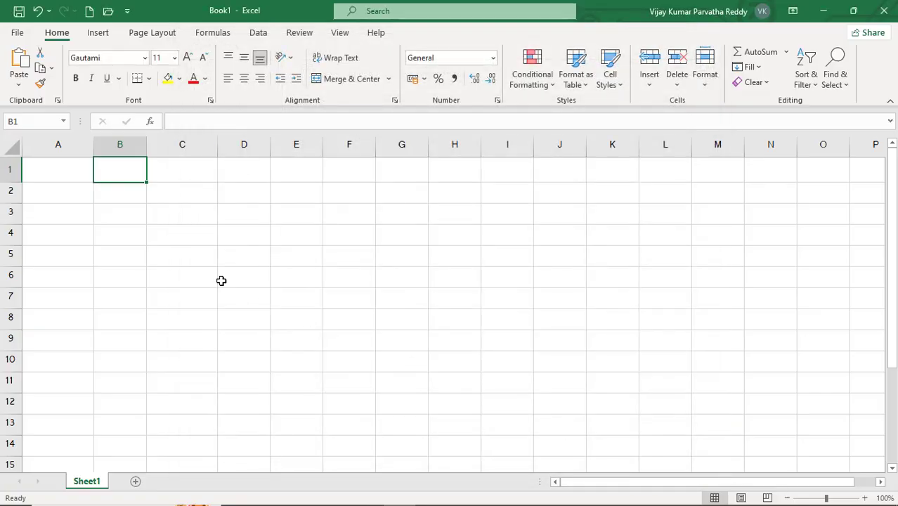
- Enter INDIA in cell B1 and fill it down through B10
type("INDIA")
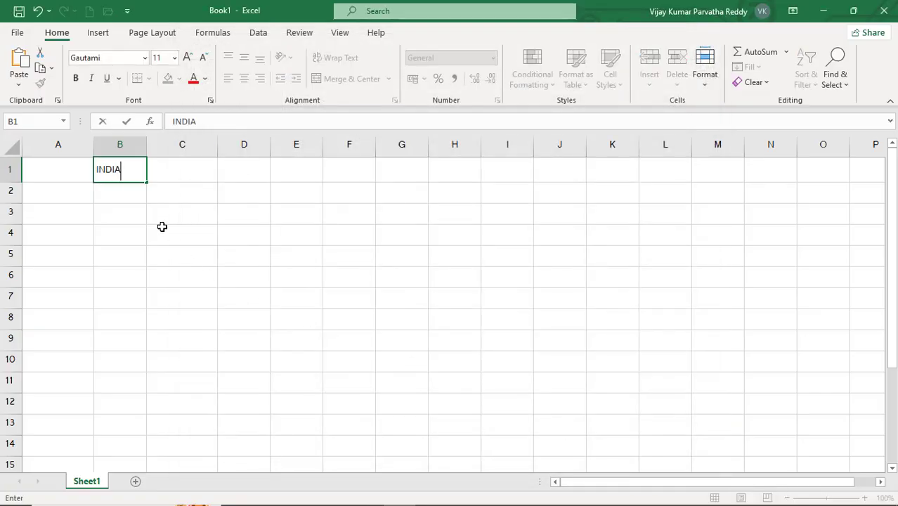
key("Return")
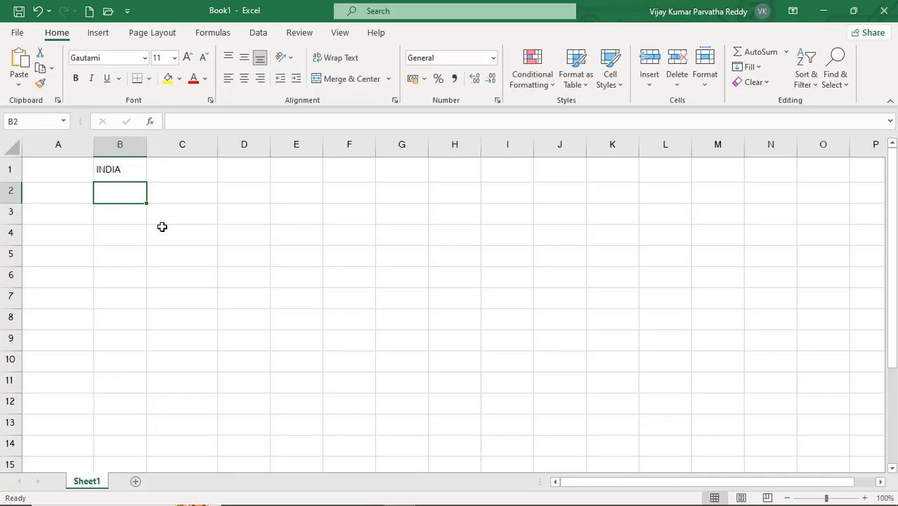
left_click(118, 168)
left_click_drag(147, 183, 158, 362)
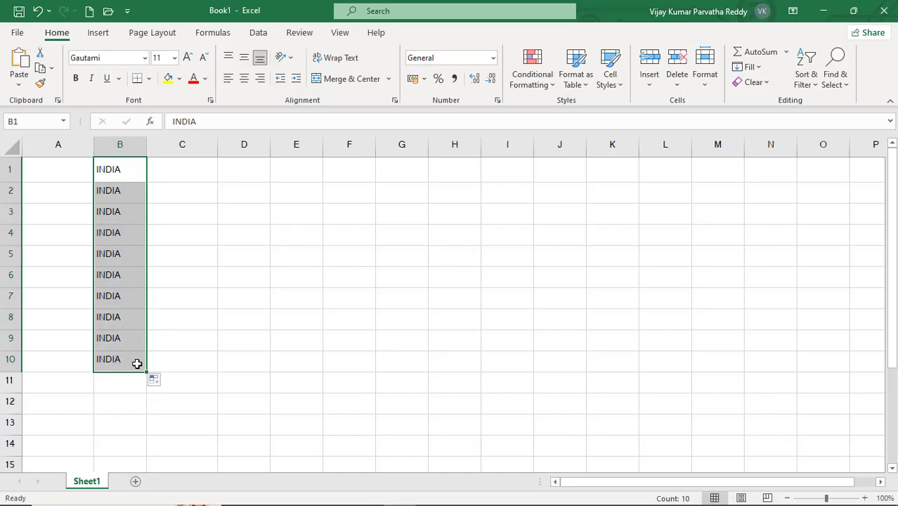
- Clear the contents of the range B1:B10 and return to cell A1
key("Delete")
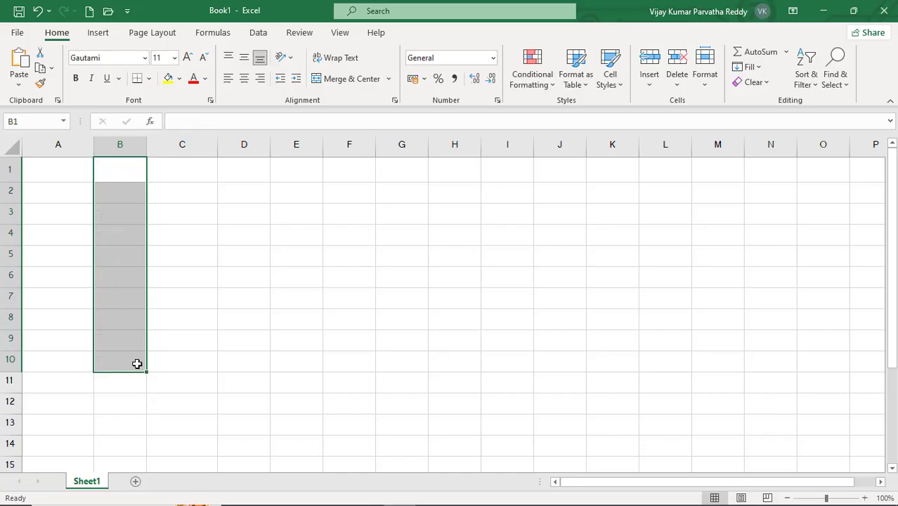
left_click(171, 174)
left_click(133, 171)
left_click(74, 175)
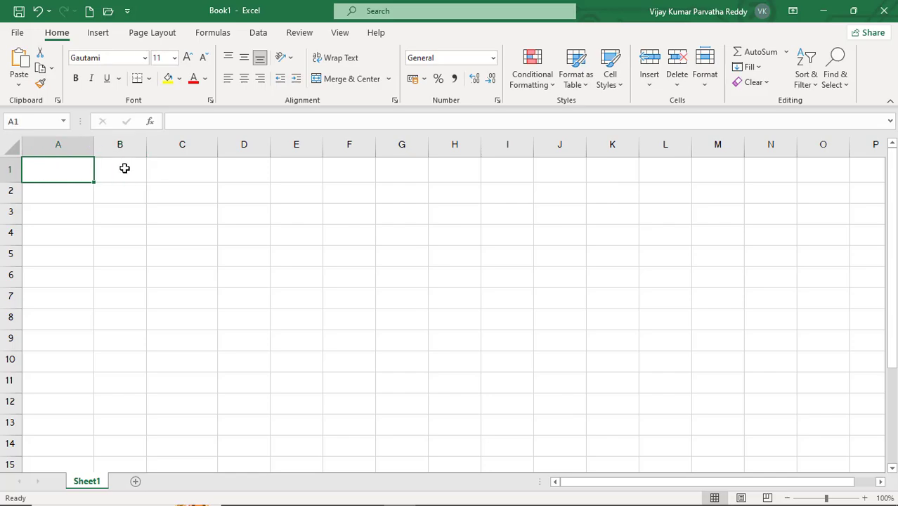
left_click(124, 166)
left_click(167, 172)
left_click(134, 170)
left_click(66, 174)
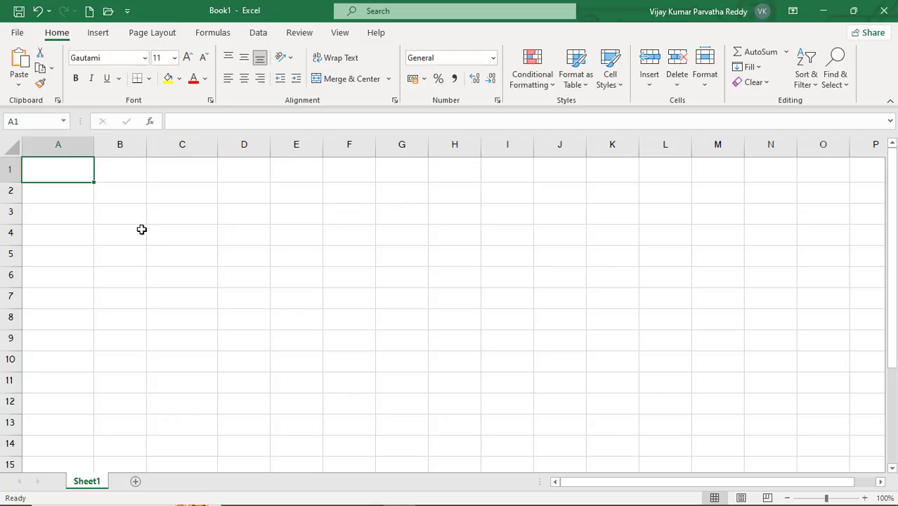
- Narrow column A slightly and enter the headers SNO, SNAME and COURSE in cells A1 to C1
left_click_drag(94, 147, 84, 146)
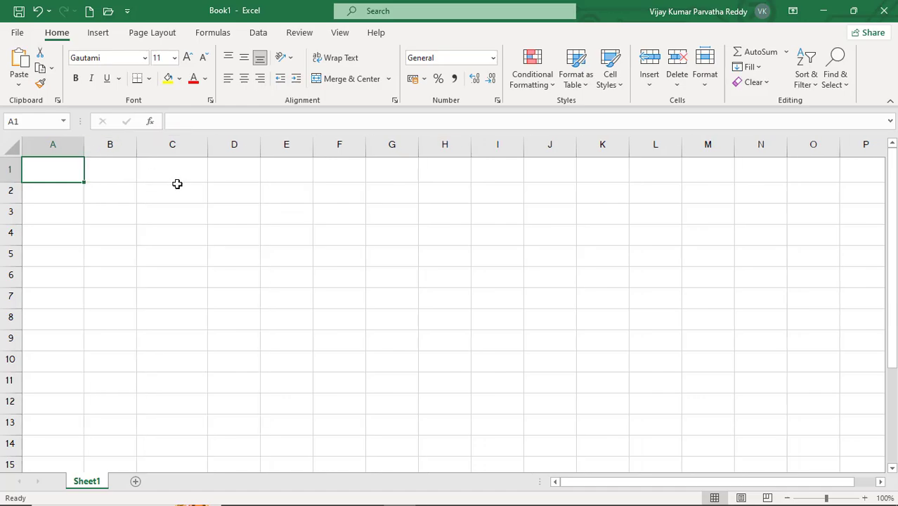
type("S")
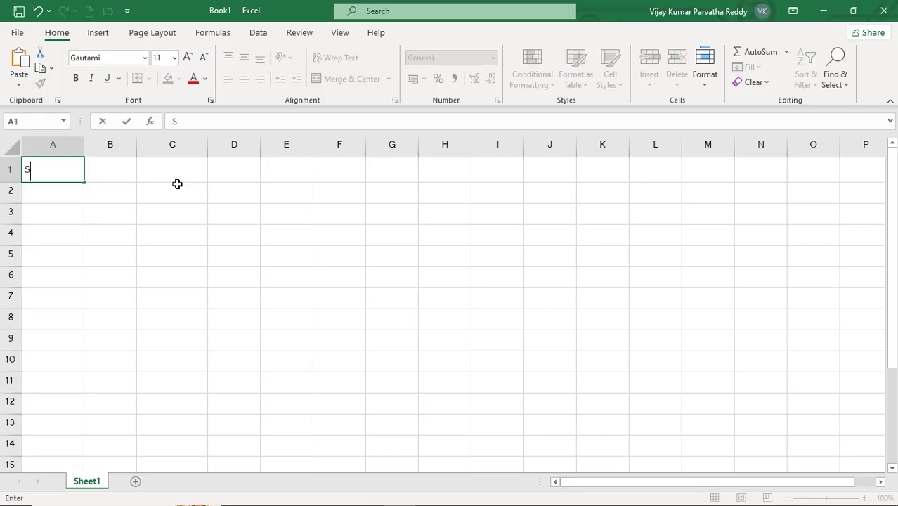
type("NO")
key("Tab")
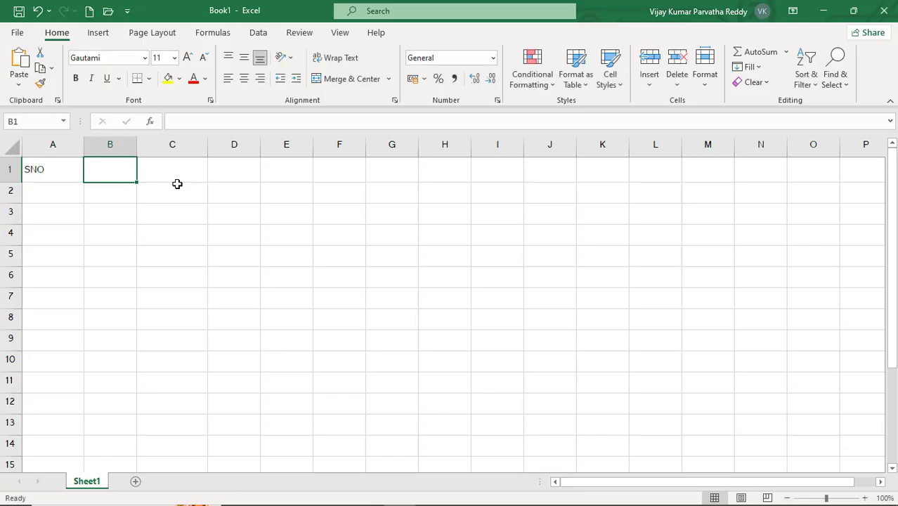
type("SNAME")
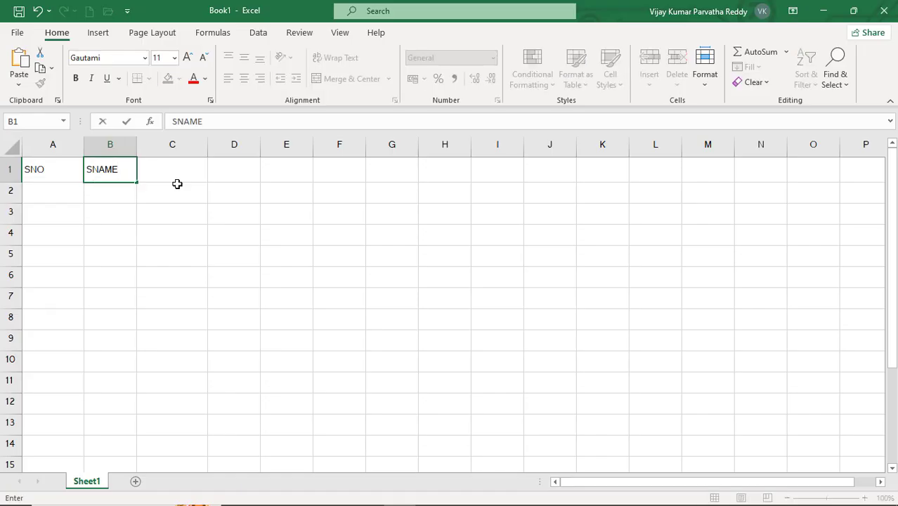
key("Tab")
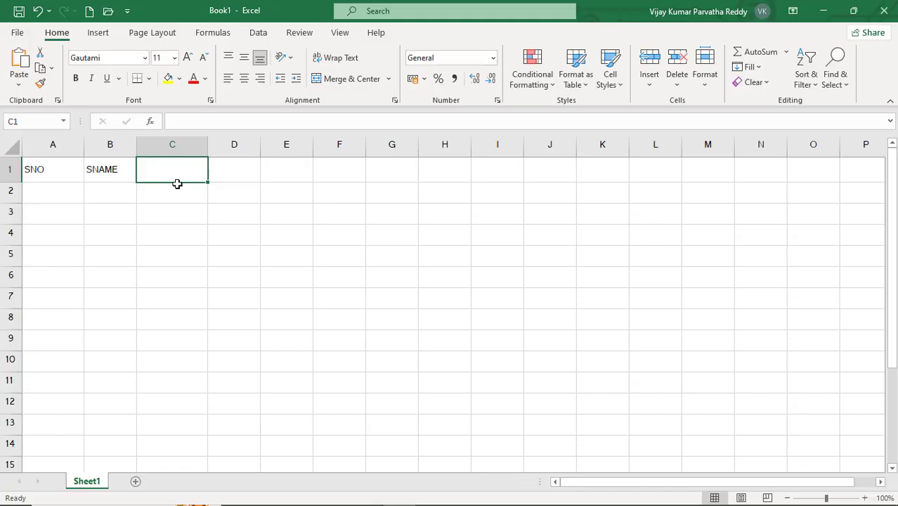
type("COURSE")
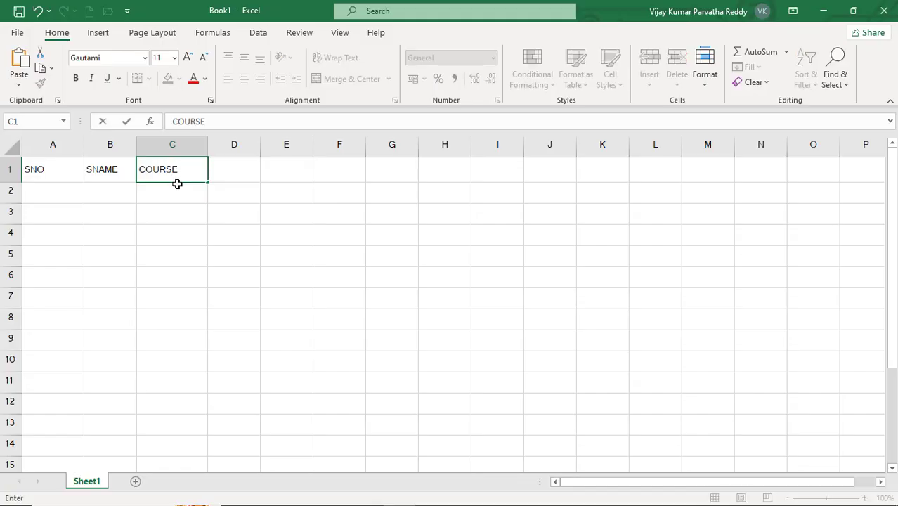
key("Tab")
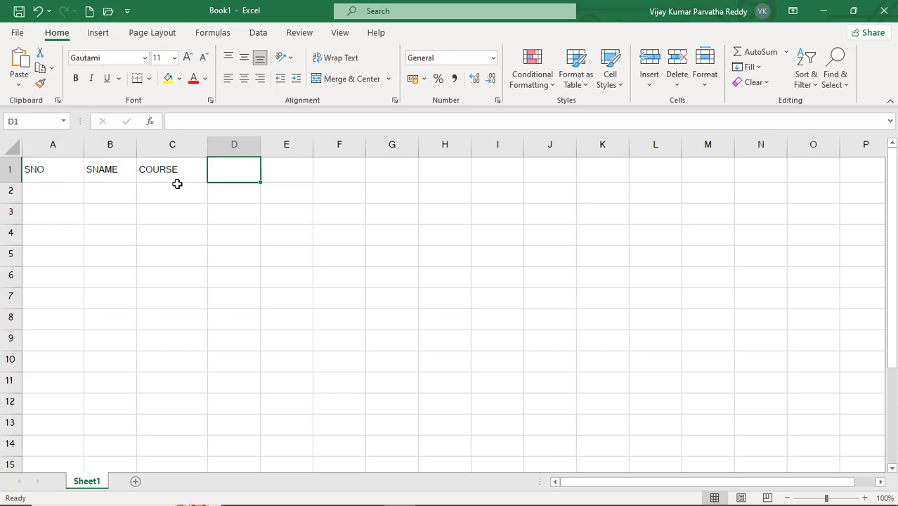
- Enter the subject headers ENG, SOCIAL and MATHS in cells D1 to F1
type("ENG")
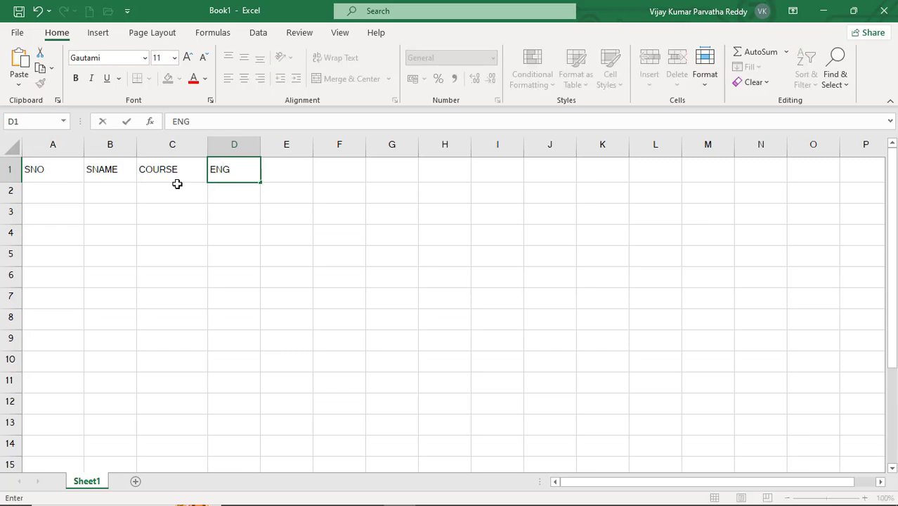
key("Tab")
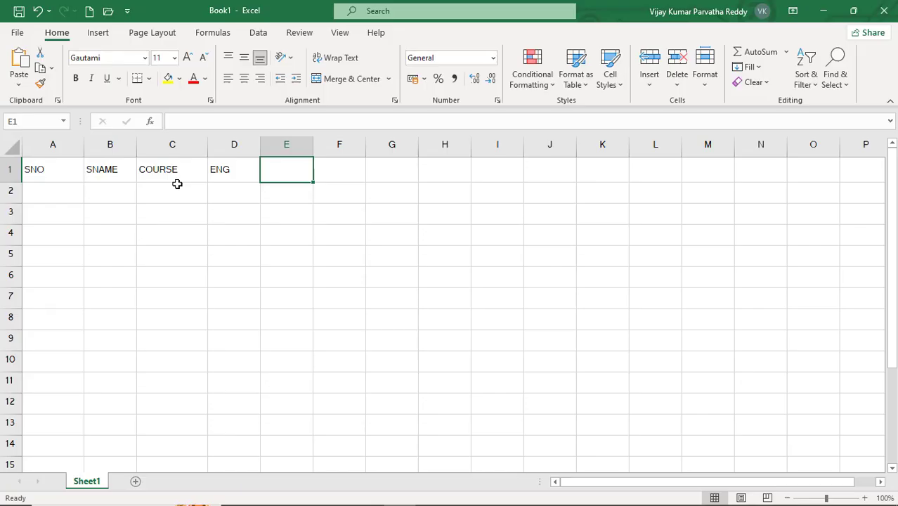
type("SOCIA")
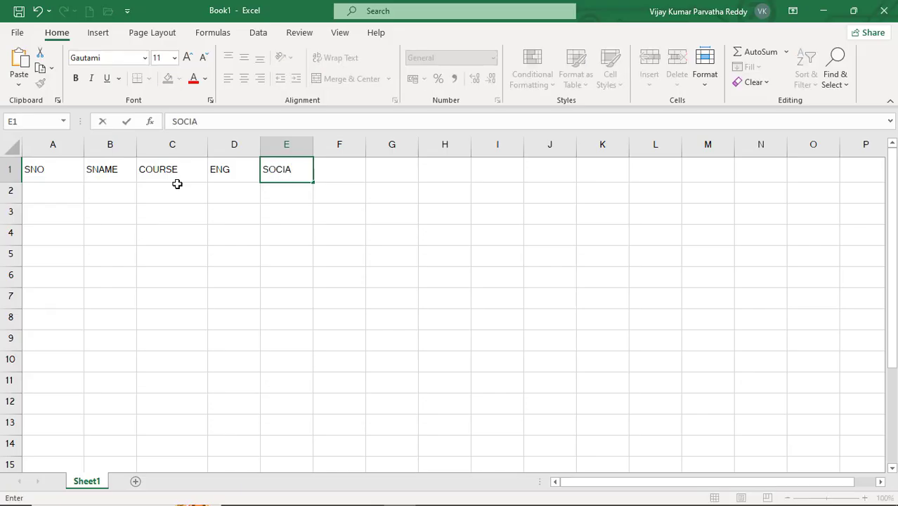
type("L")
key("Tab")
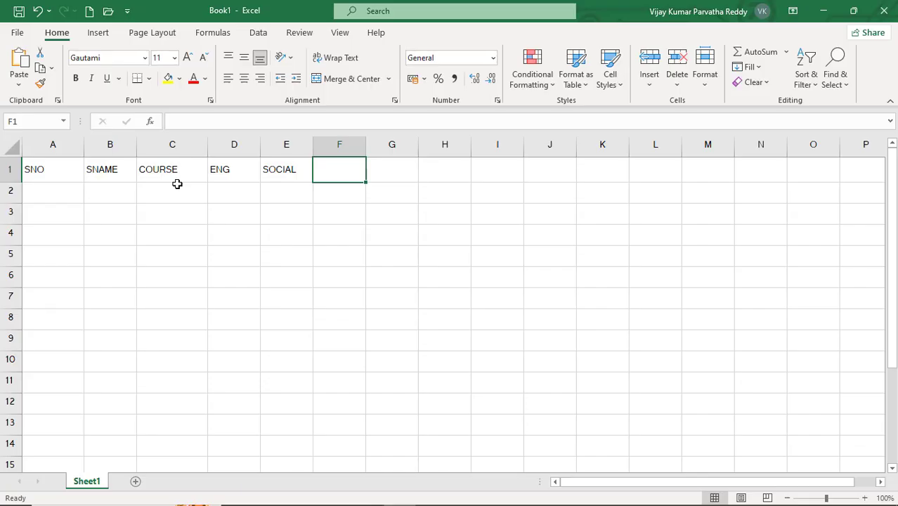
type("MATH")
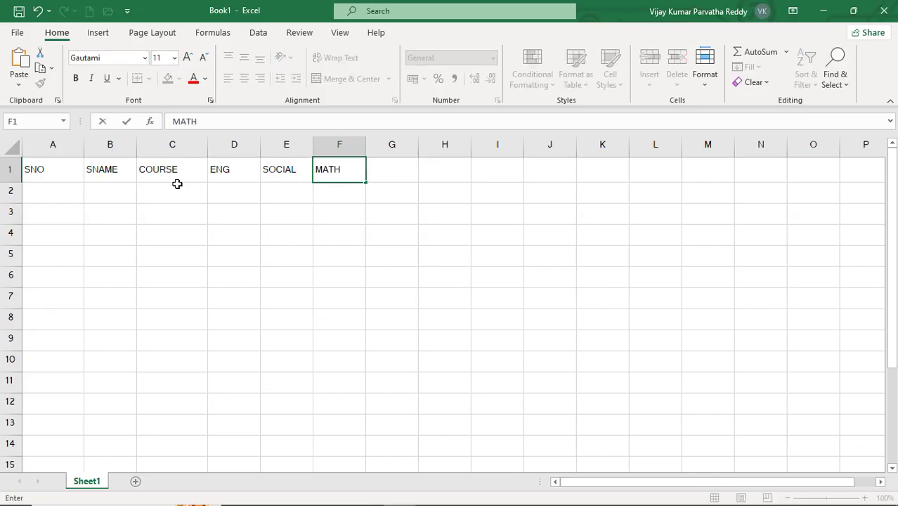
type("S")
key("Return")
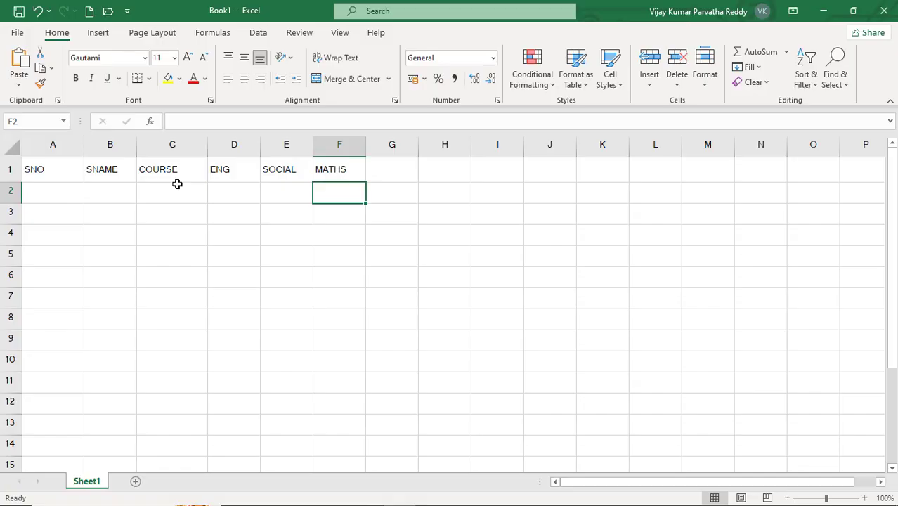
- Add the headers TOTAL in cell G1 and AVERAGE in cell H1
key("Up")
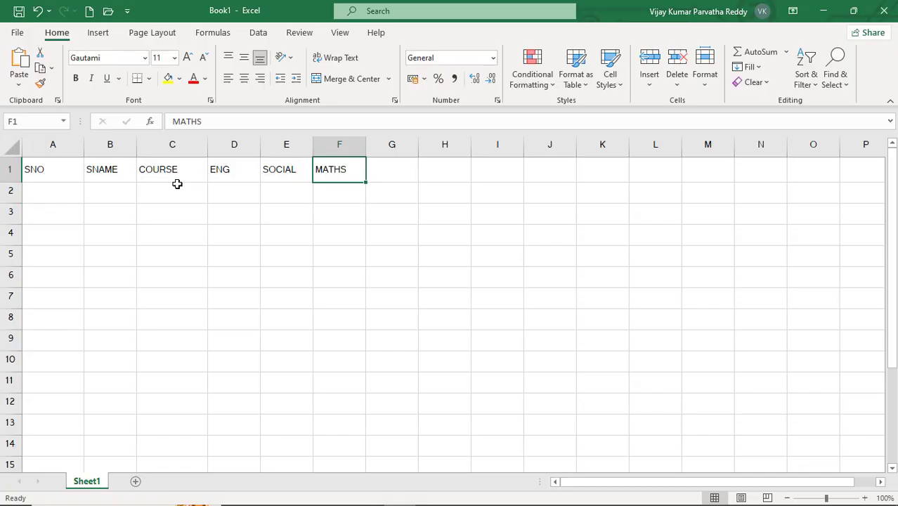
key("Right")
type("TO")
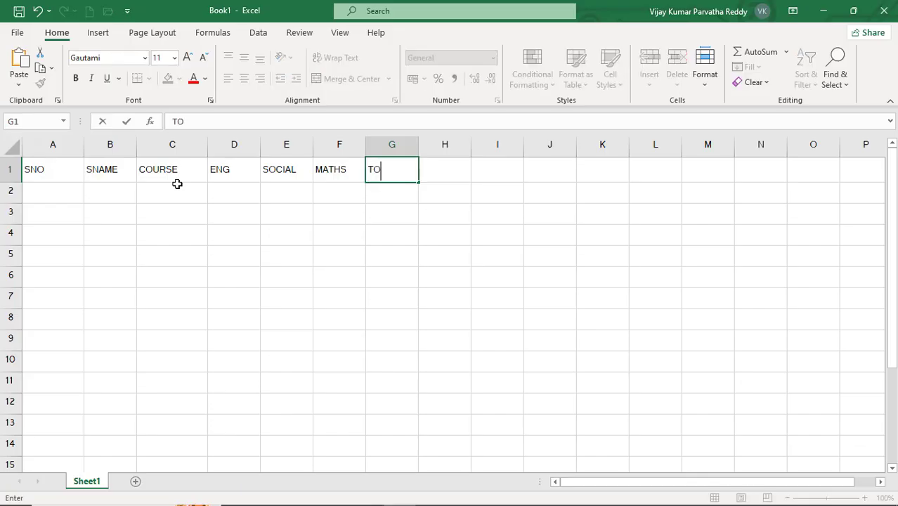
type("TAL")
key("Right")
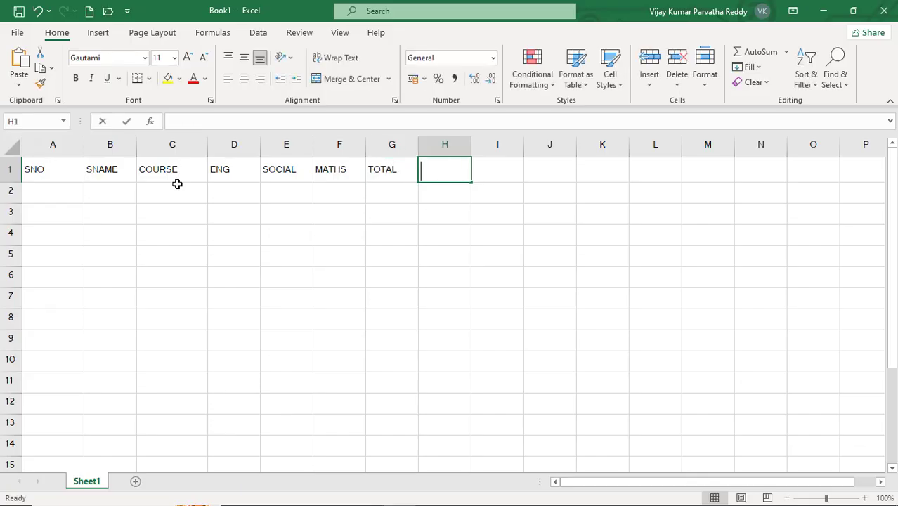
type("AE")
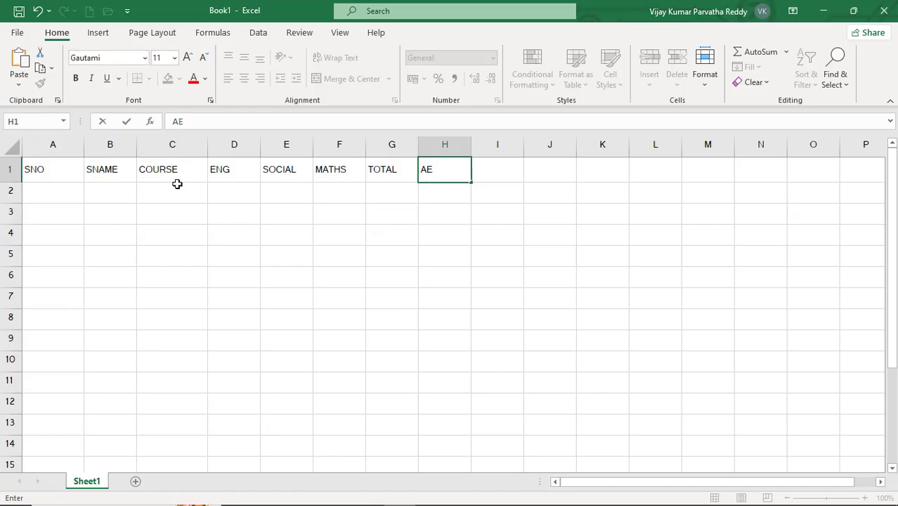
key("BackSpace")
type("VERAGE")
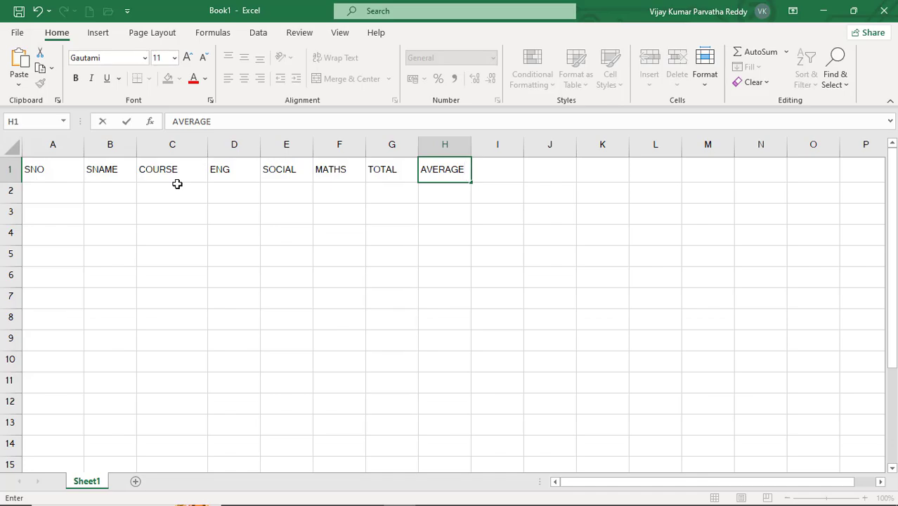
key("Return")
- Enter 100 in A2 and 101 in A3, and fill the serial number series down through A10
key("Left")
key("Left")
key("Left")
key("Left")
key("Left")
key("Left")
key("Left")
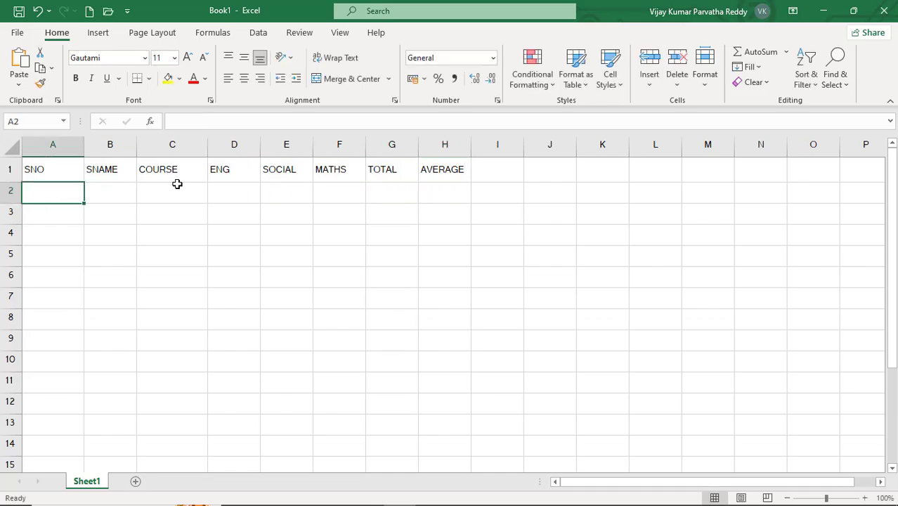
type("101")
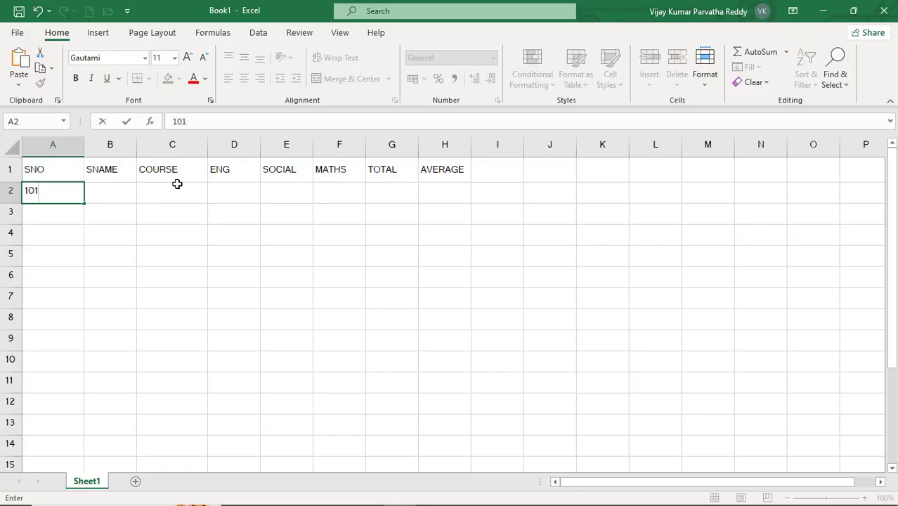
key("BackSpace")
type("0")
key("Return")
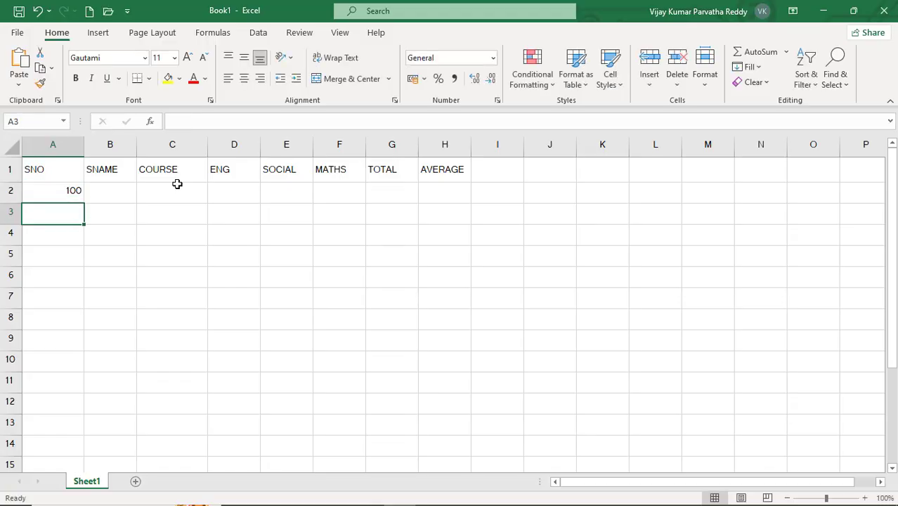
type("101")
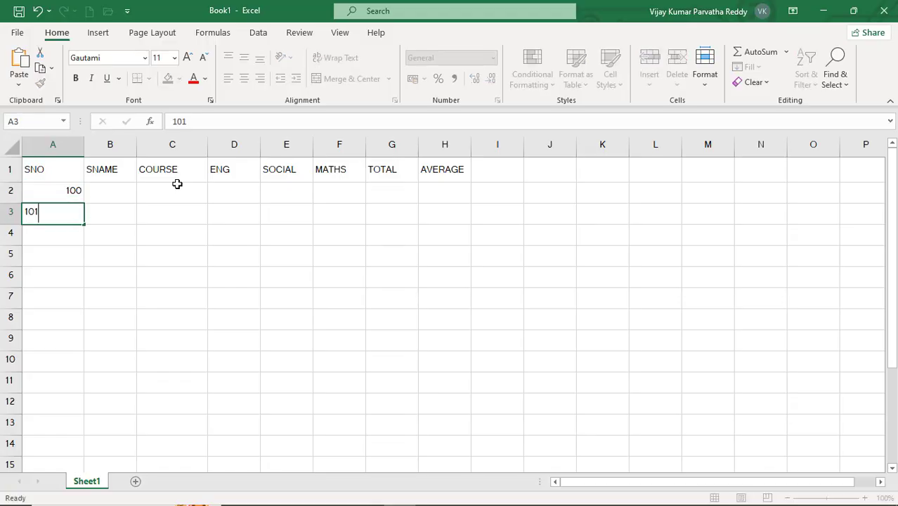
key("Return")
left_click(68, 191)
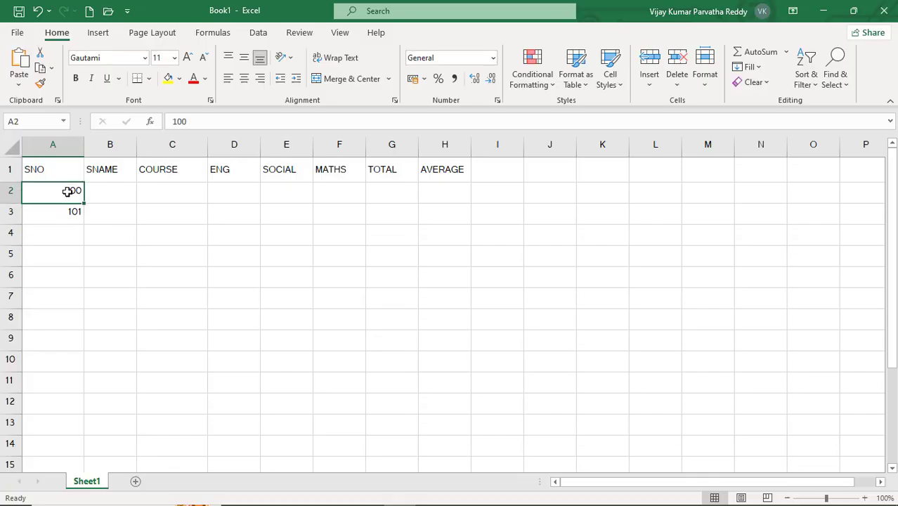
left_click_drag(69, 191, 80, 377)
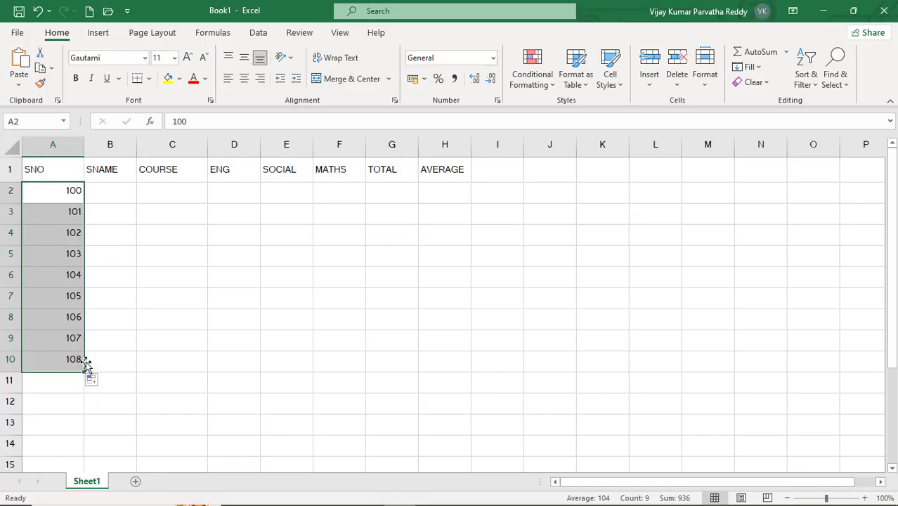
- Save the workbook as STUDENTS_AND_EMPLOYS in the local Documents folder instead of OneDrive
left_click(104, 197)
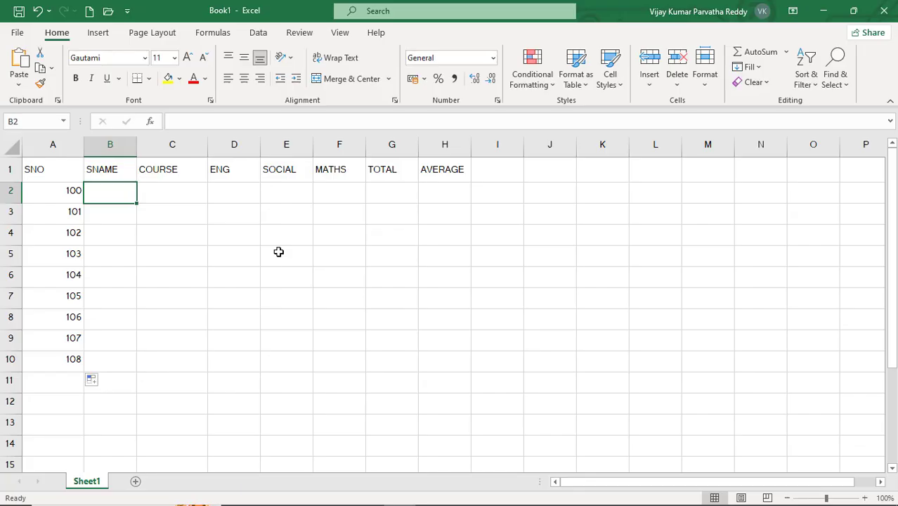
key("ctrl+s")
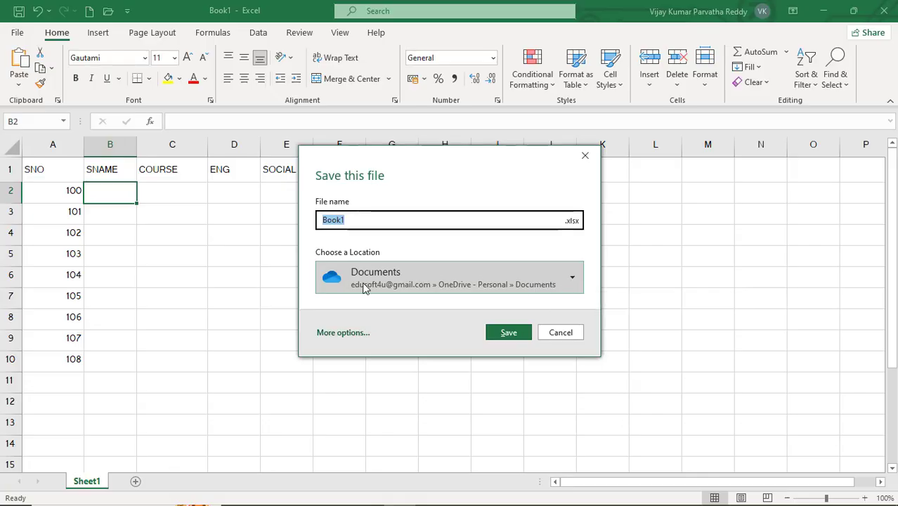
left_click(573, 281)
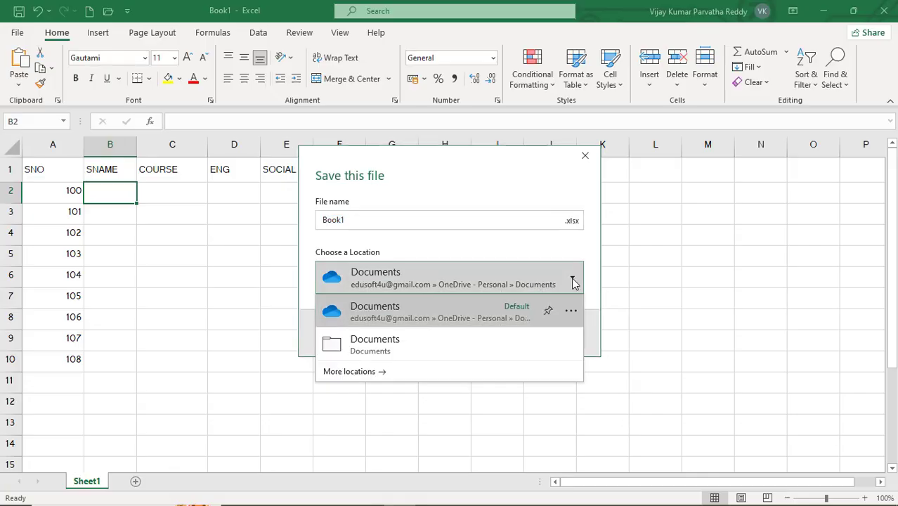
left_click(401, 345)
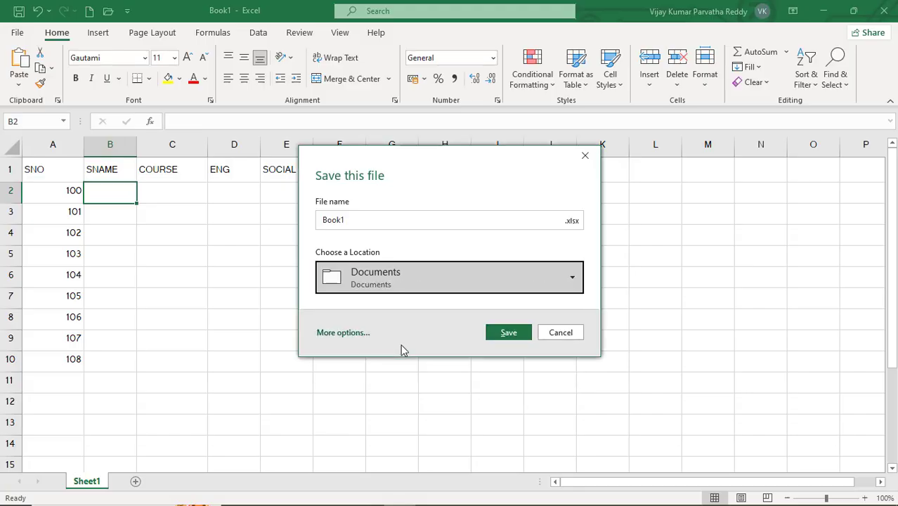
left_click(395, 222)
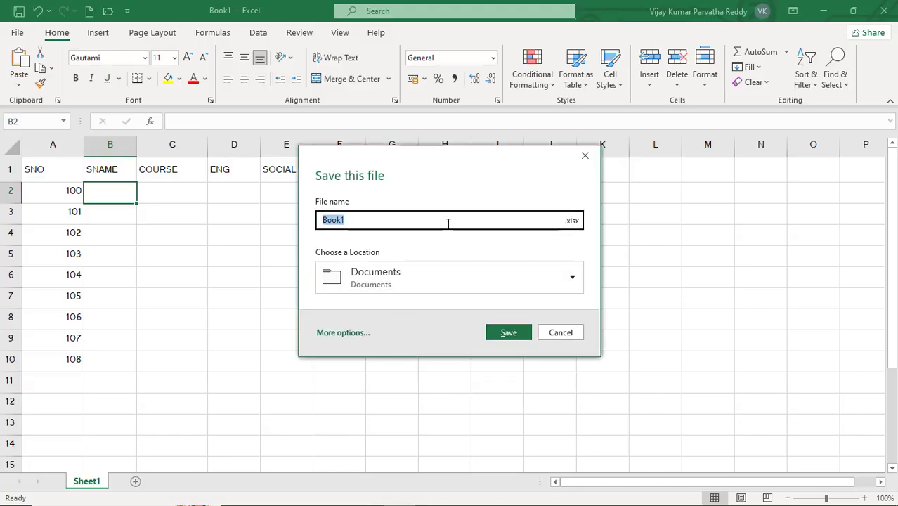
type("STUD")
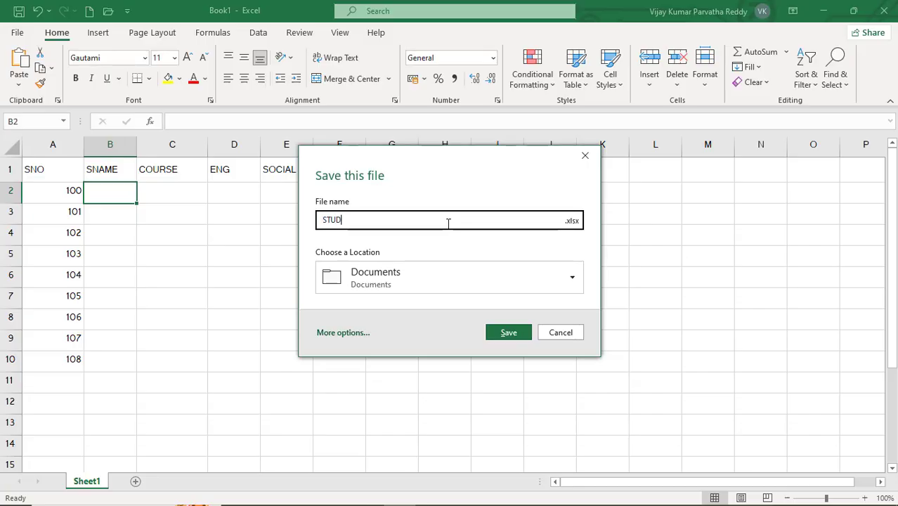
type("ENTS_AND_EMPLOYS")
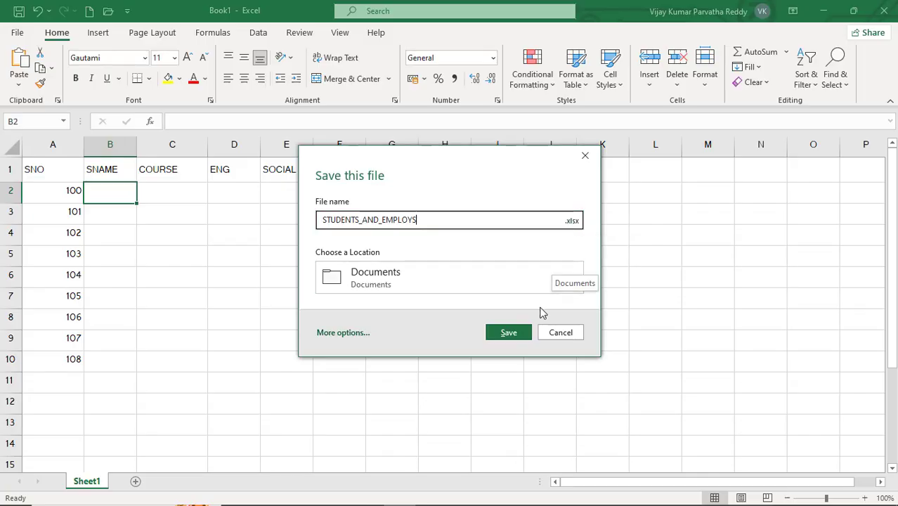
left_click(515, 338)
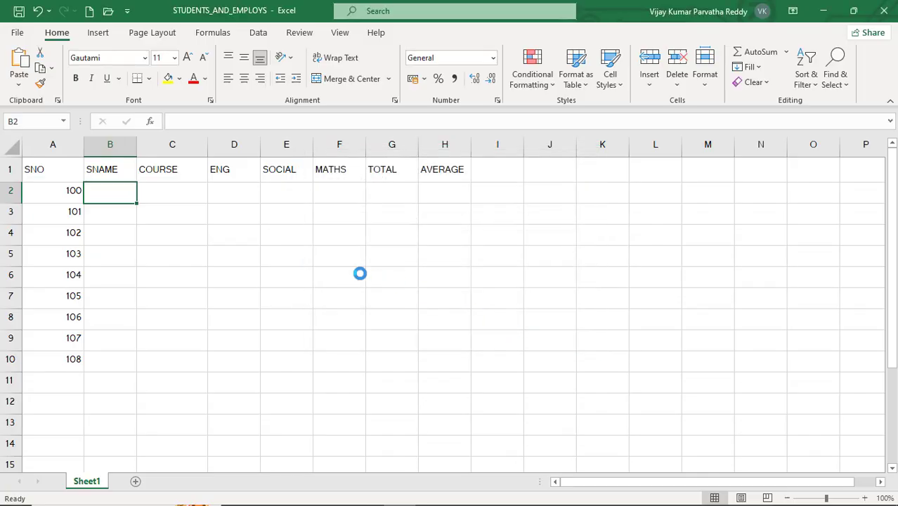
left_click(140, 193)
left_click(112, 195)
left_click(159, 196)
left_click(125, 194)
left_click(169, 195)
left_click(124, 195)
left_click(148, 194)
- Enter the first two students' names in cells B2 and B3 of the SNAME column
left_click(124, 195)
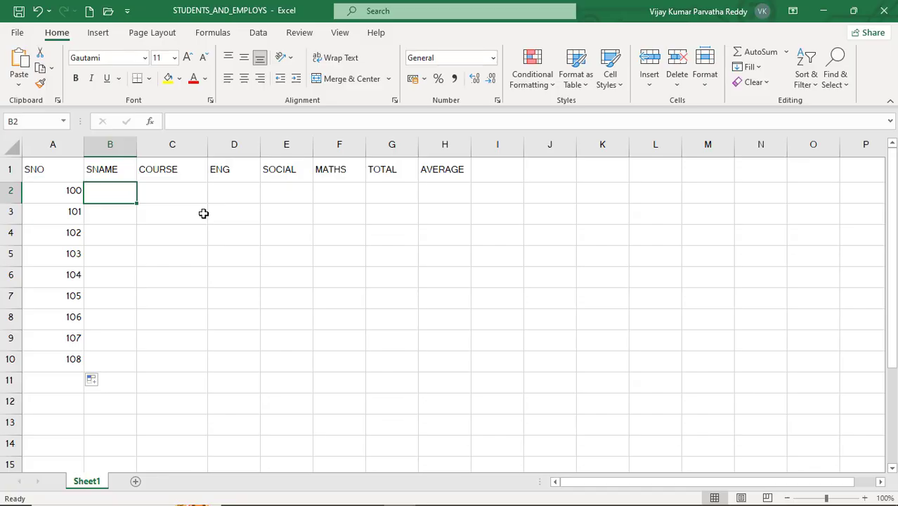
type("RAJ")
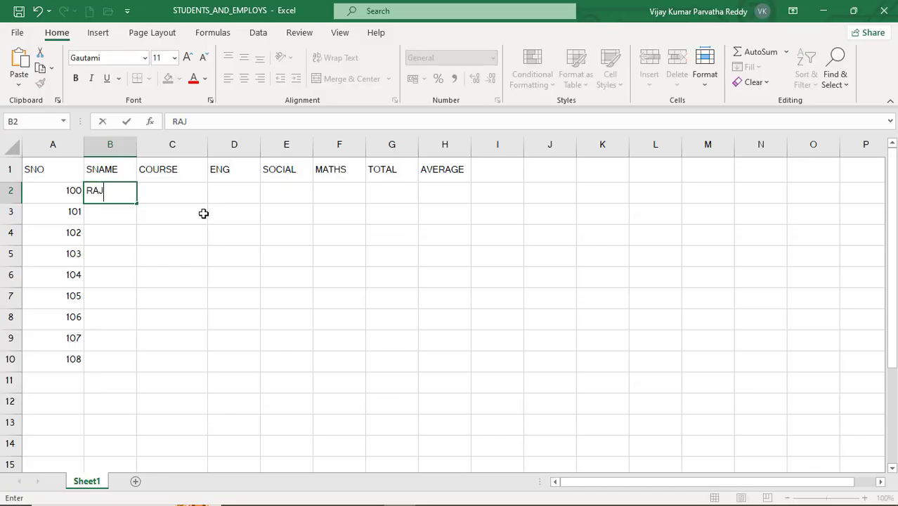
type("U")
key("Return")
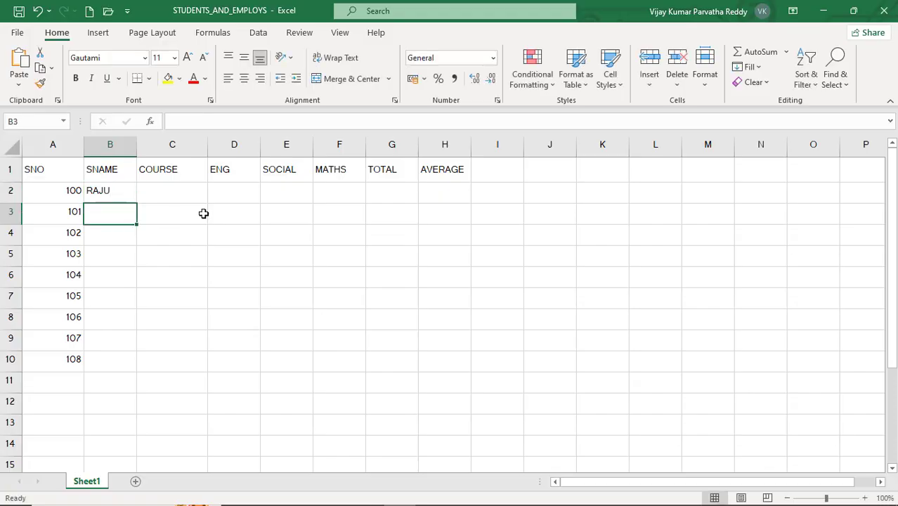
type("KRISHA")
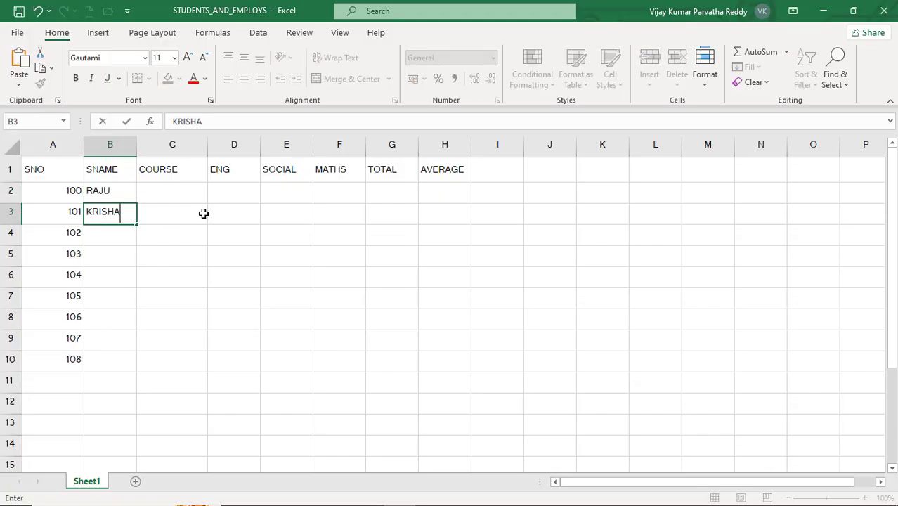
key("BackSpace")
type("NA")
key("Return")
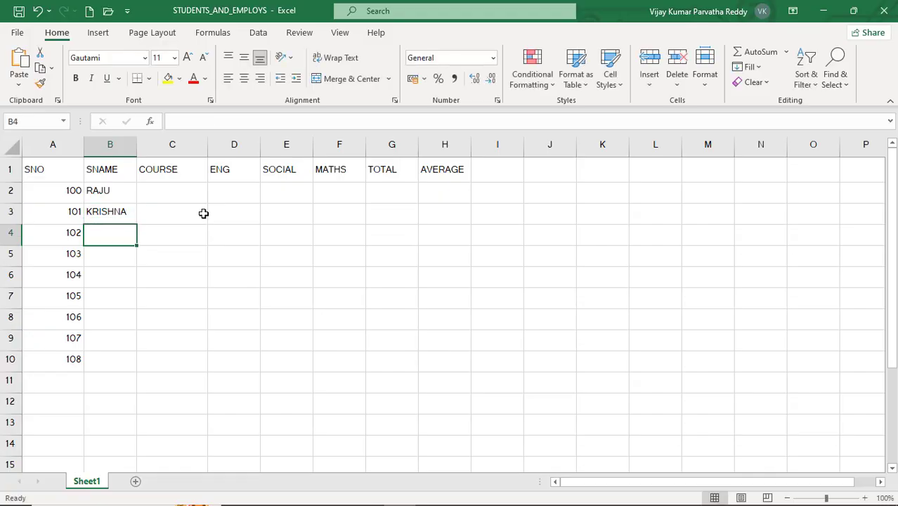
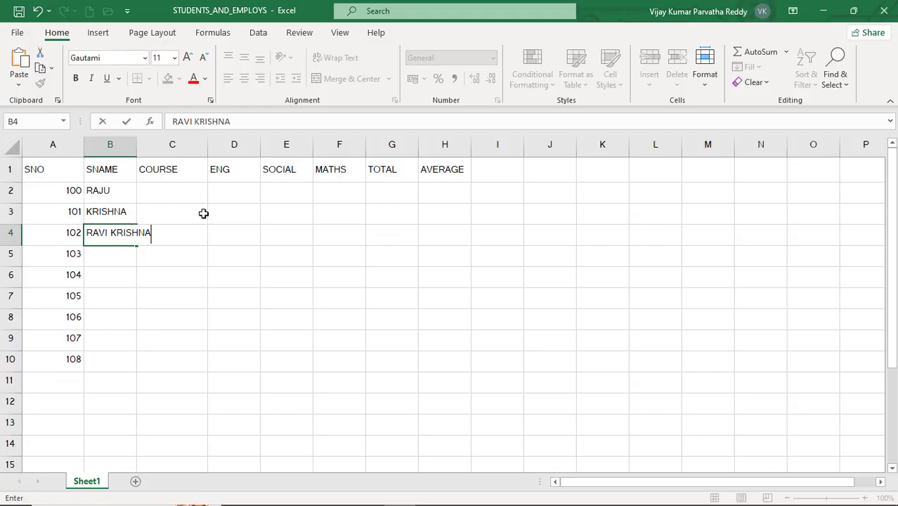
- Enter the third student's two-word name in cell B4 and autofit the width of column B to its contents
key("Return")
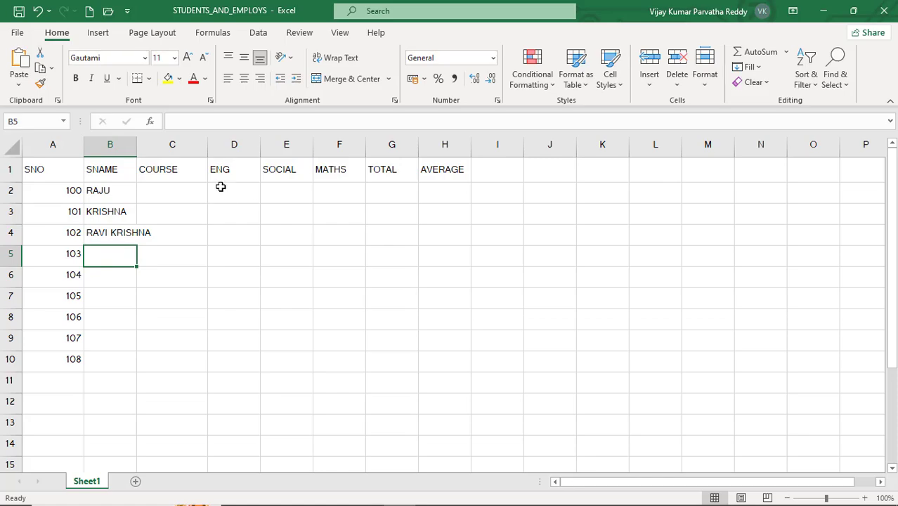
double_click(137, 144)
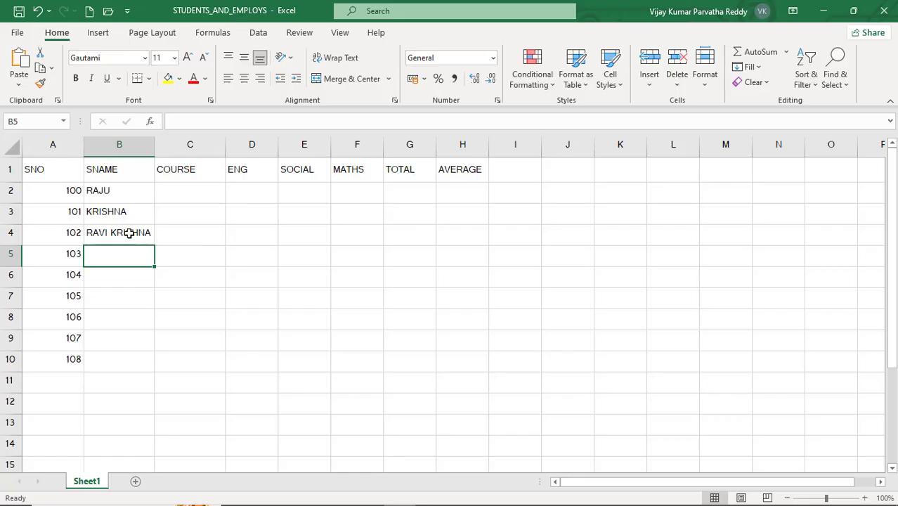
- Enter the fourth student's two-word name in cell B5 for serial number 103
left_click(128, 276)
left_click(130, 252)
type("HARISHA")
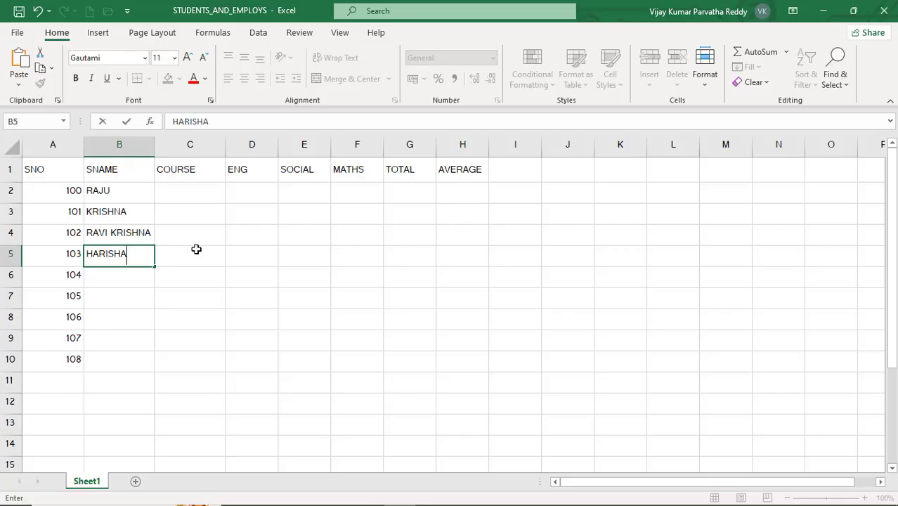
key("BackSpace")
key("BackSpace")
key("BackSpace")
type("KRISHNA")
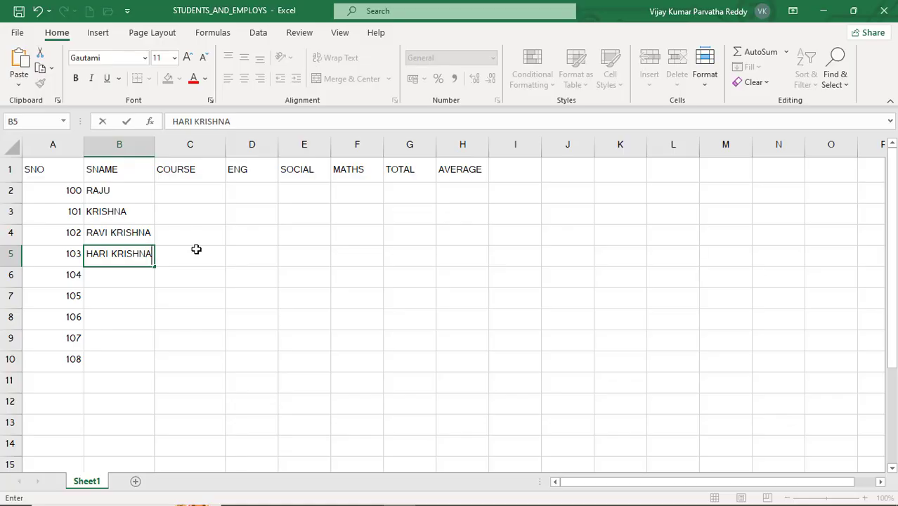
key("Return")
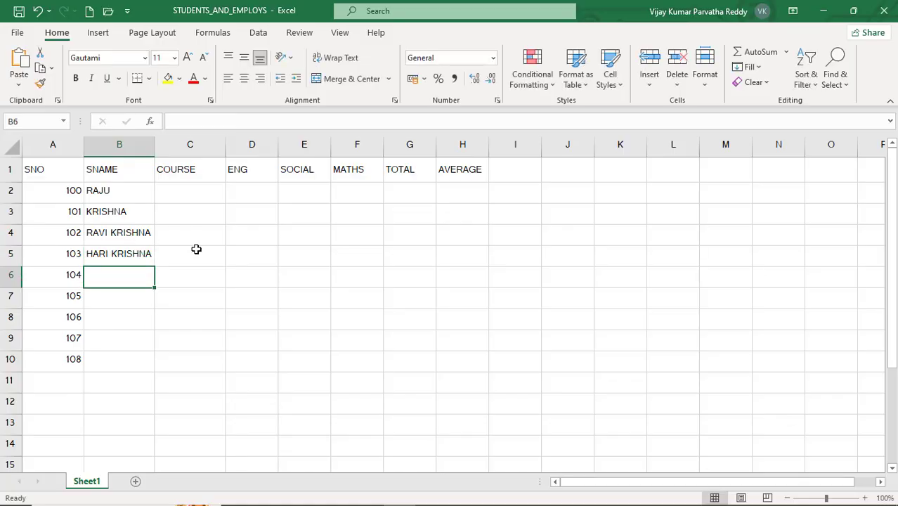
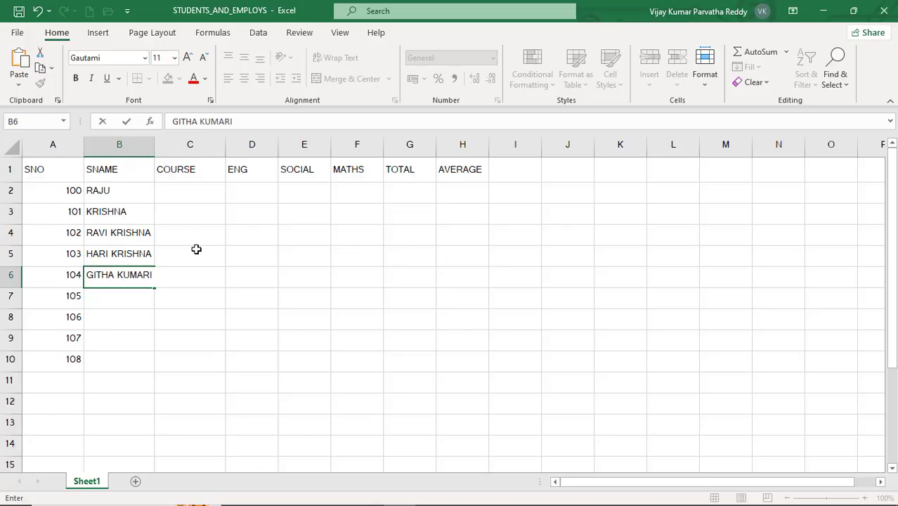
- Enter the two-word names of the students with serial numbers 104 and 105 in cells B6 and B7
key("Return")
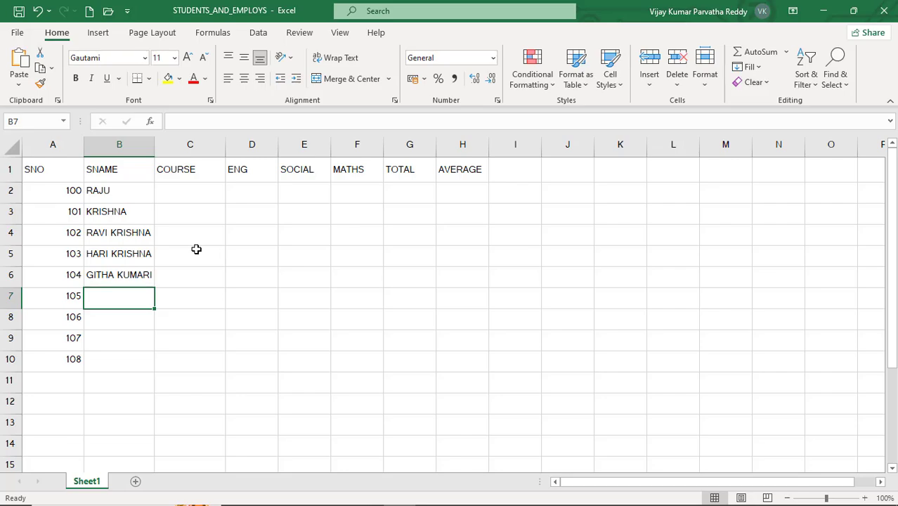
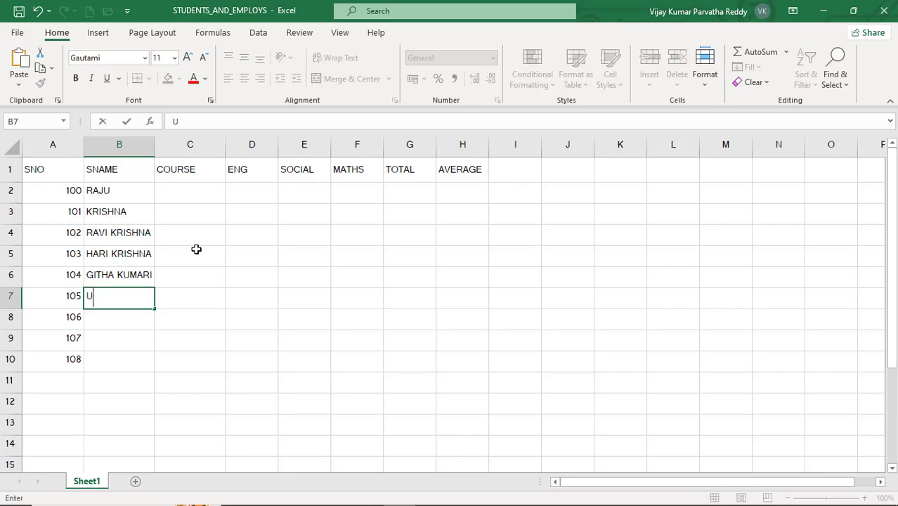
key("Return")
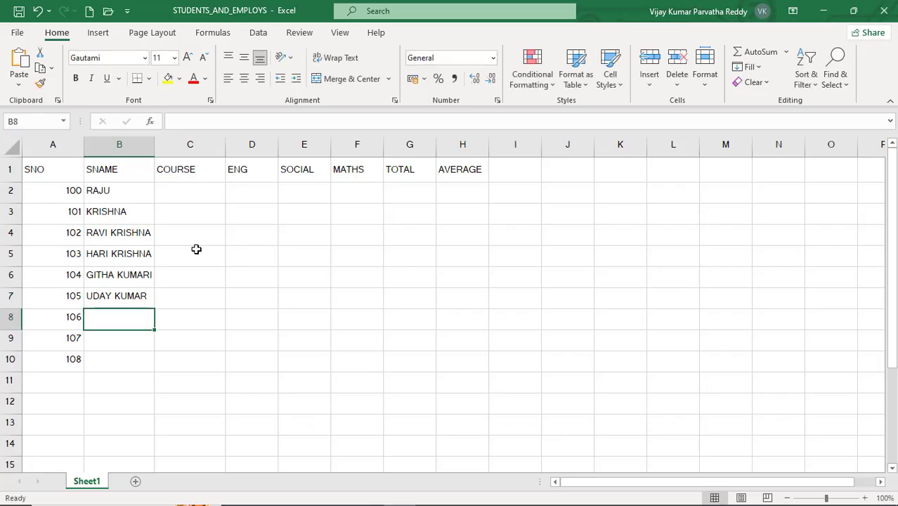
- Complete the SNAME column with the last three students' names in cells B8 to B10
type("J")
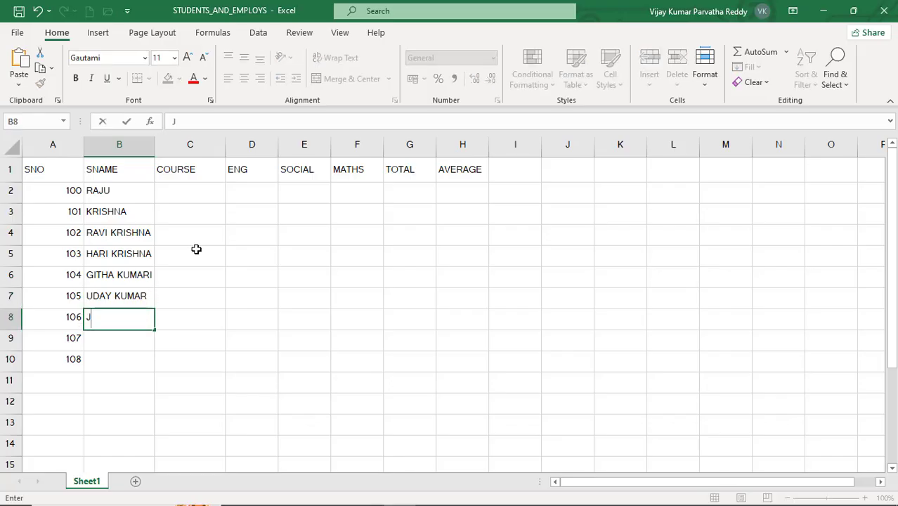
type("AHNAVI")
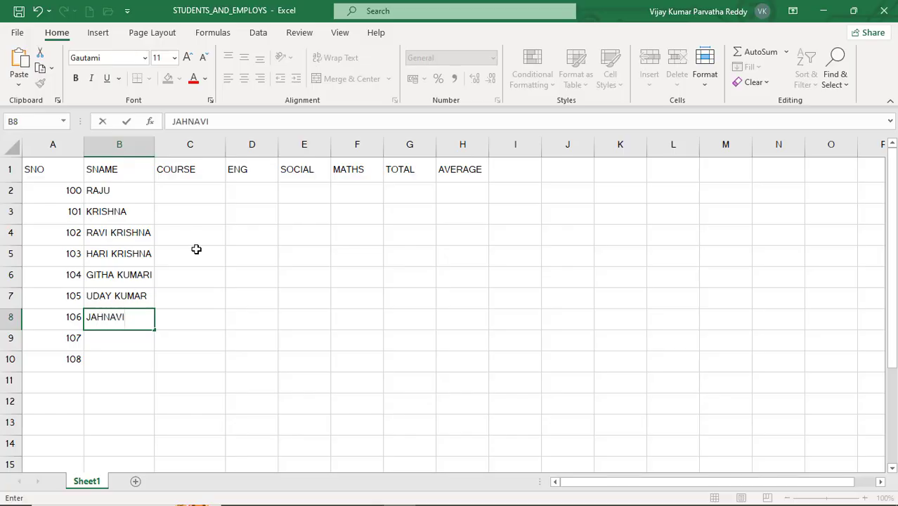
key("Return")
type("VIK")
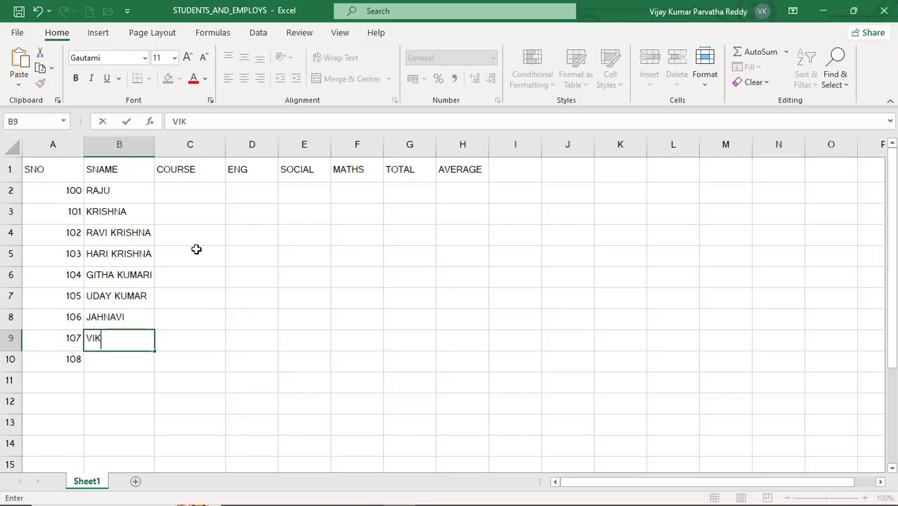
type("RAM")
key("Return")
type("MU")
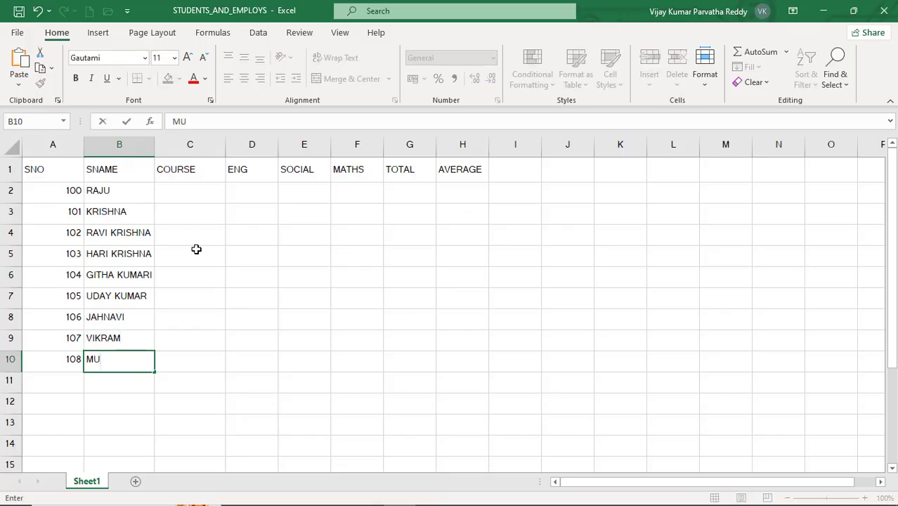
type("RALI")
key("Return")
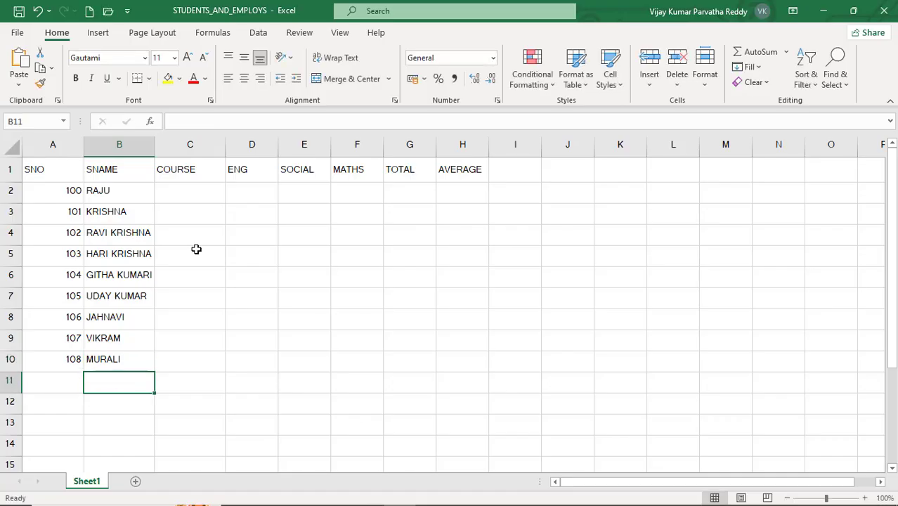
- Enter the courses BSC, BA, BCOM and BZC in cells C2 to C5
left_click(199, 192)
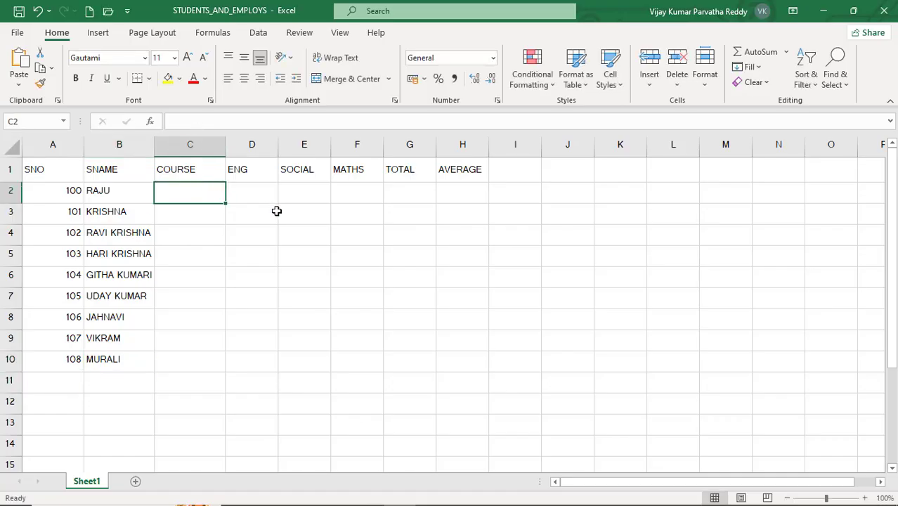
type("B")
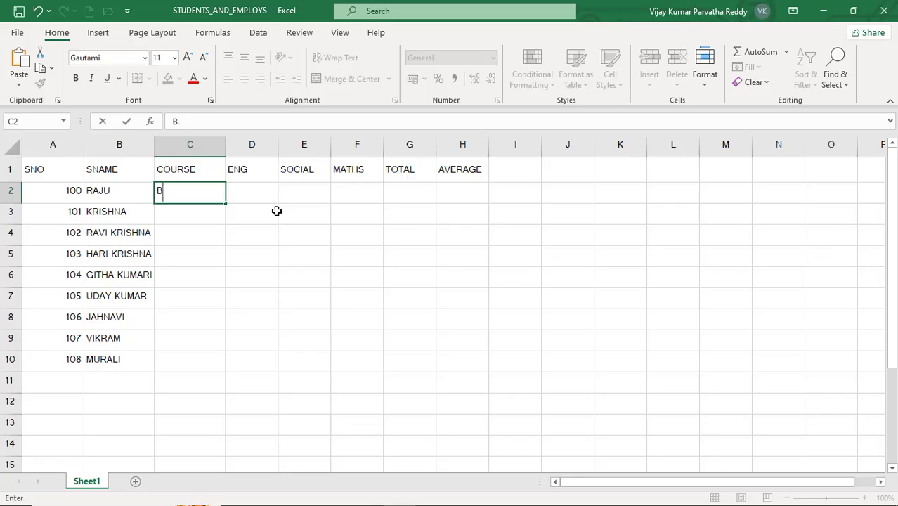
type("SC")
key("Return")
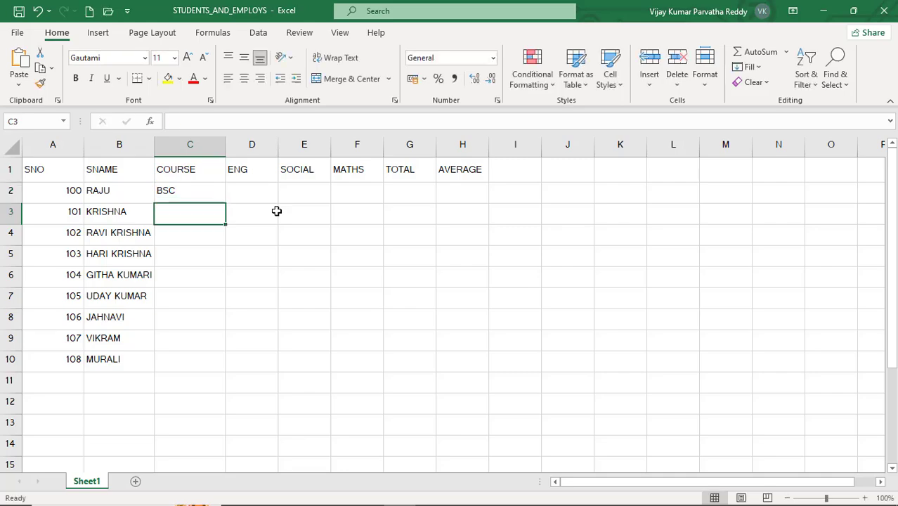
type("BA")
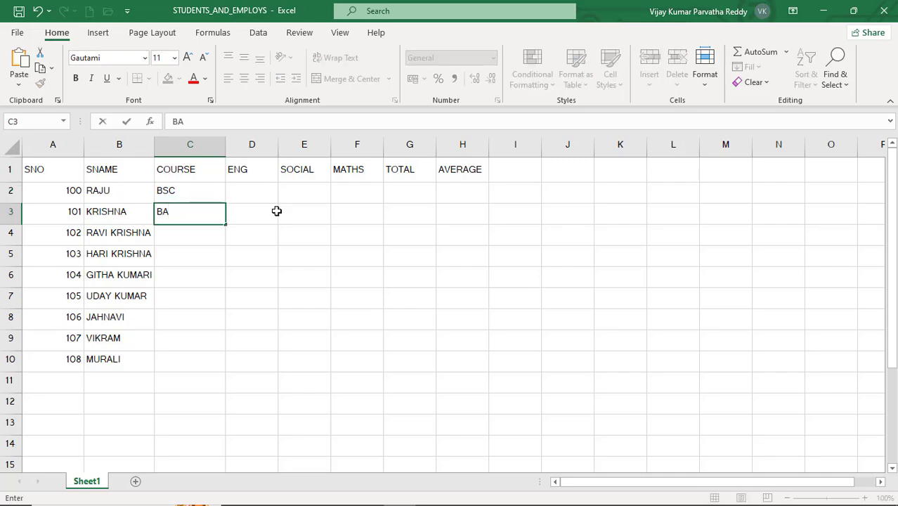
key("Return")
type("BCOM")
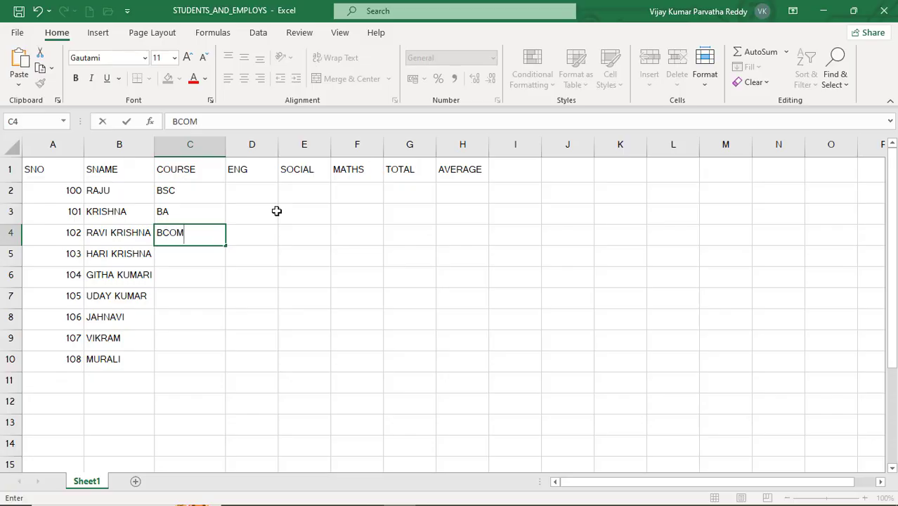
key("Return")
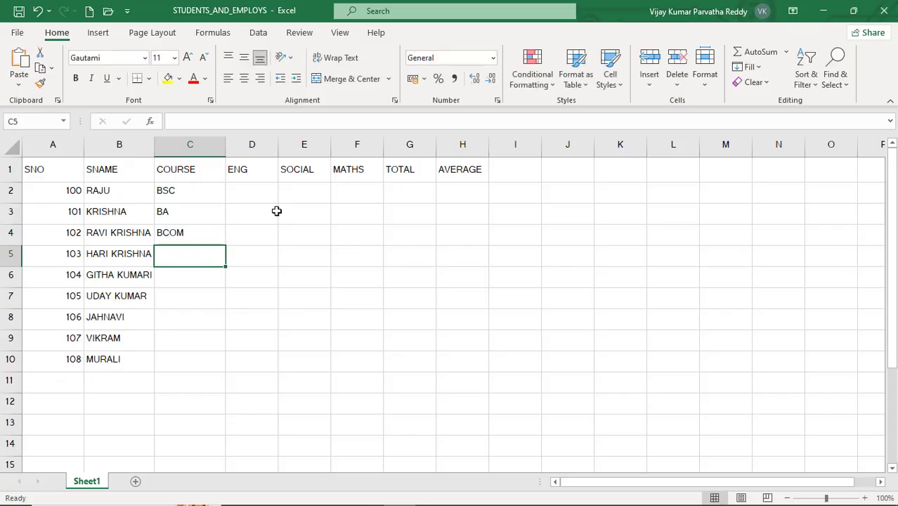
type("BZC")
key("Return")
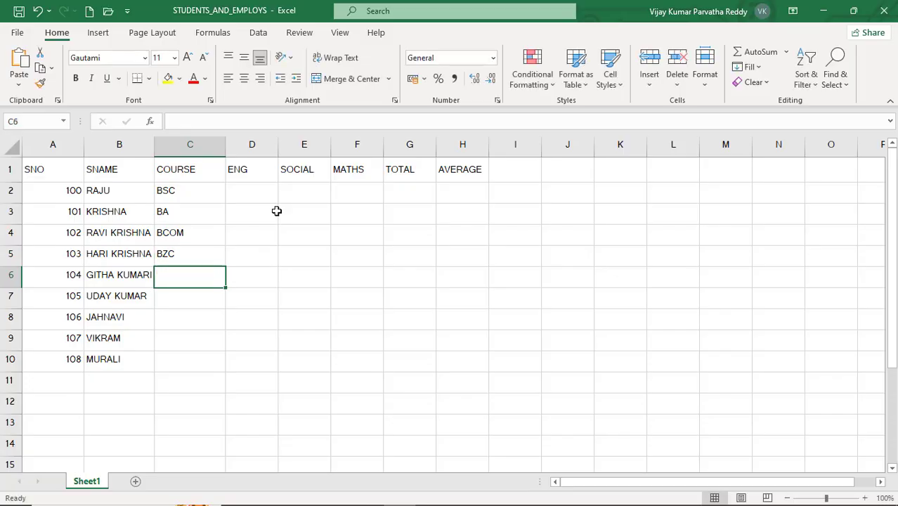
- Complete the COURSE column with BSC, BA, BCOM, BSC and BA in cells C6 to C10
type("BSC")
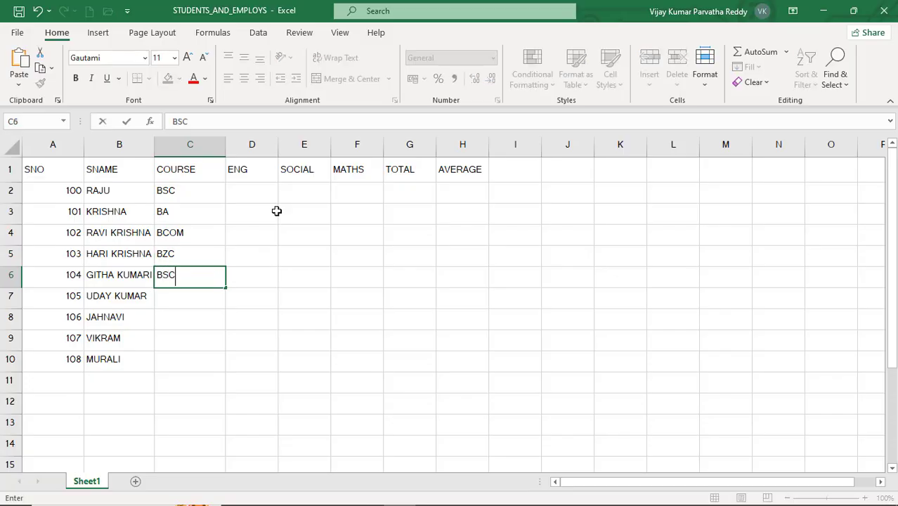
key("Return")
type("BA")
key("Return")
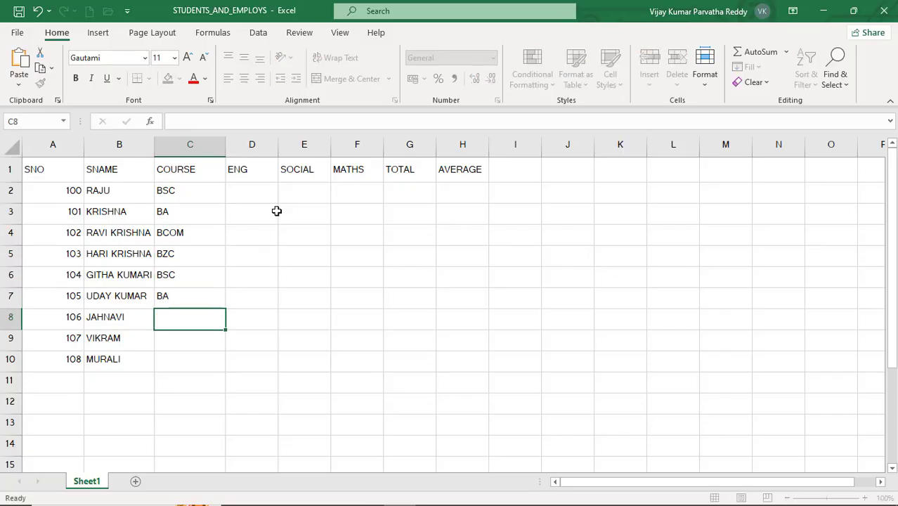
type("BCOM")
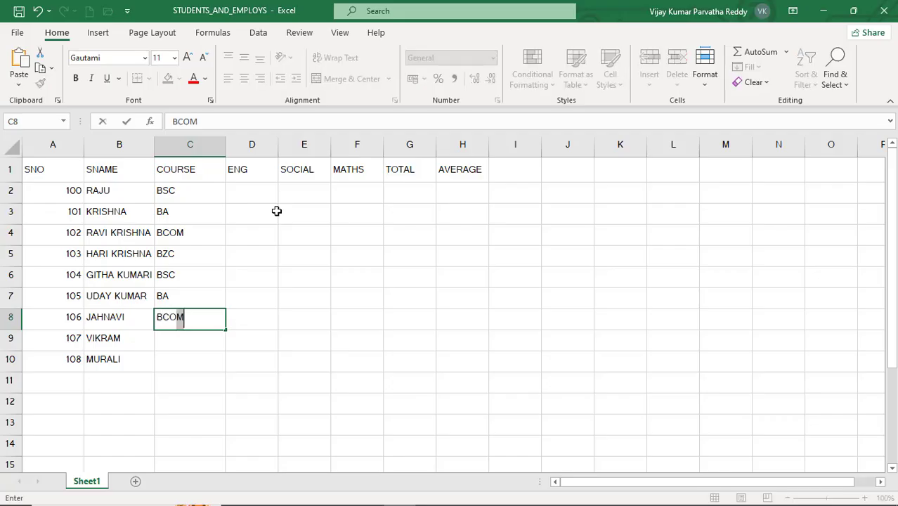
key("Return")
type("BSC")
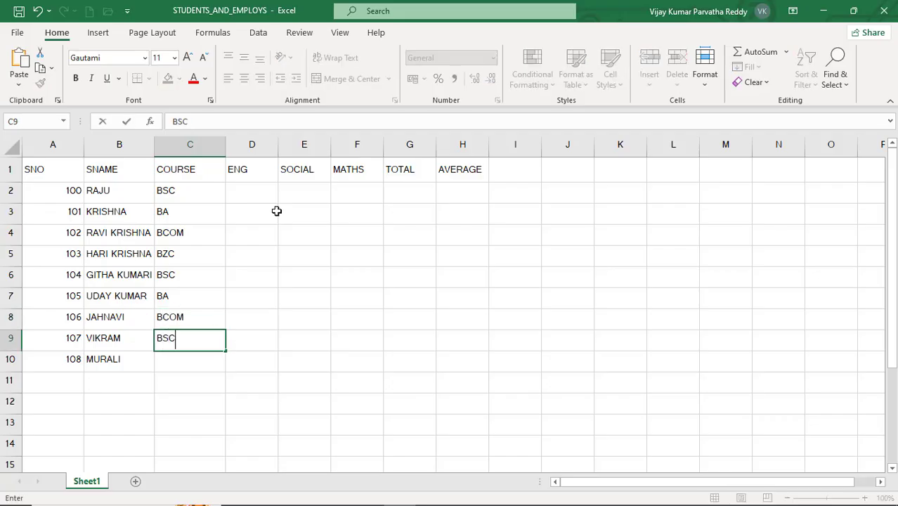
key("Return")
type("BA")
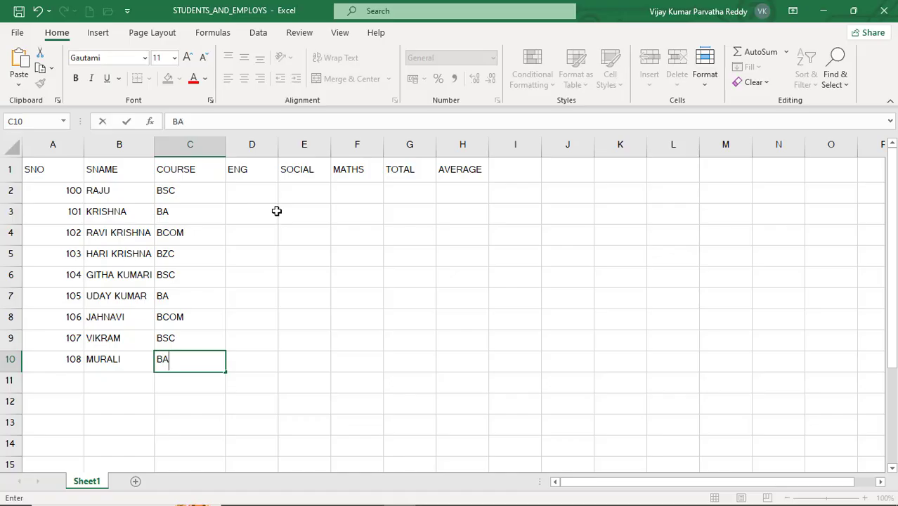
key("Return")
- Enter the ENG marks 45, 56, 34, 23 and 56 in cells D2 to D6
left_click(263, 195)
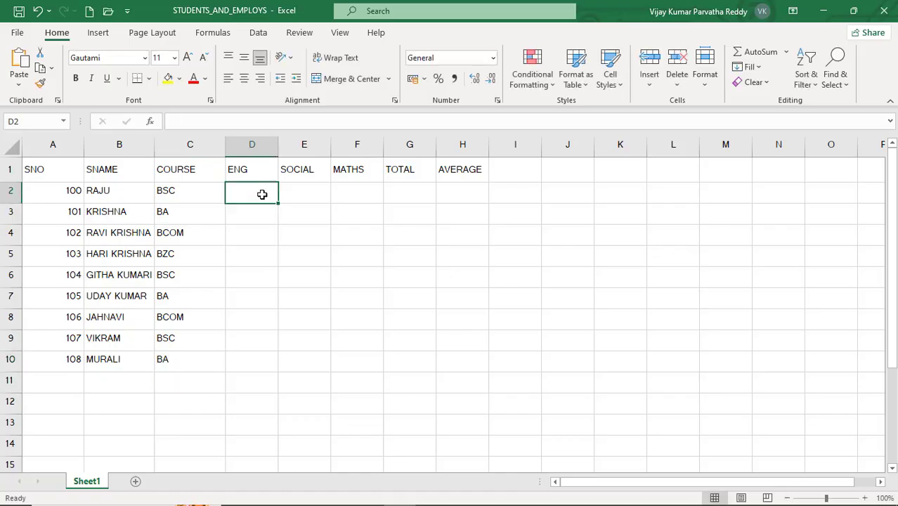
type("45")
key("Return")
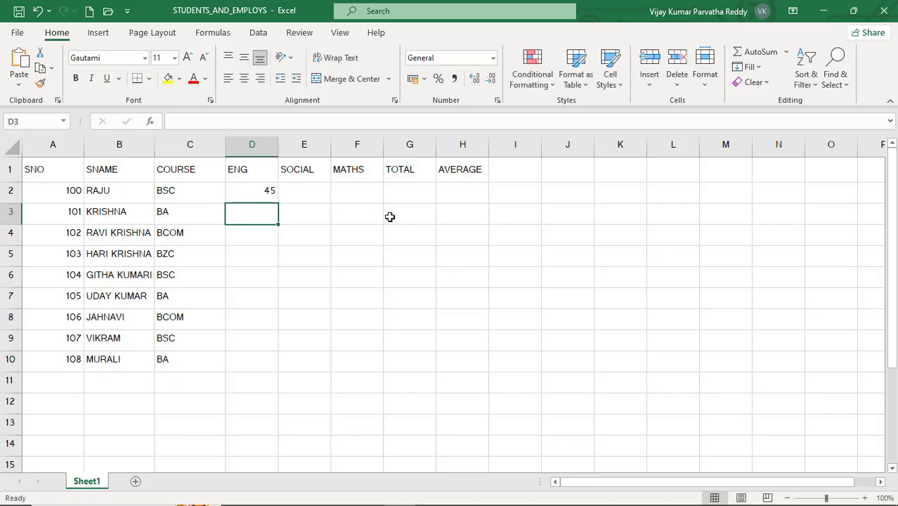
type("56")
key("Return")
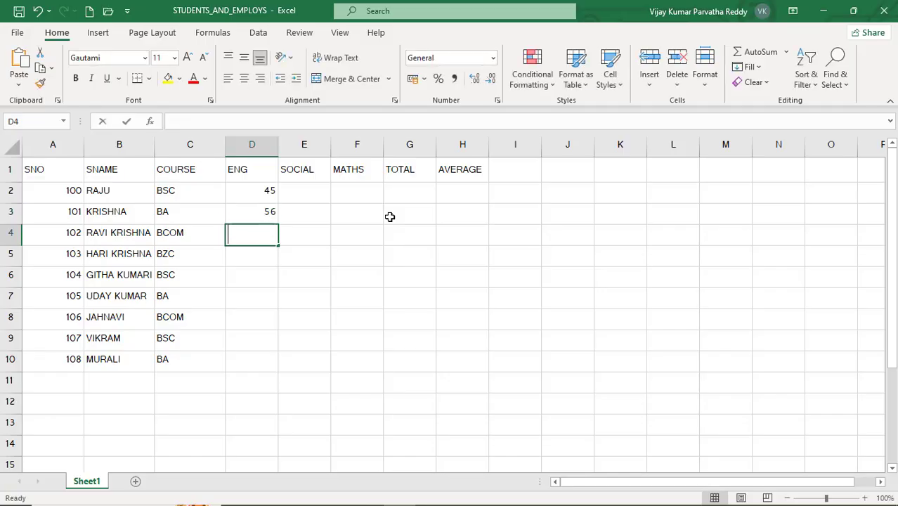
type("34")
key("Return")
type("23")
key("Return")
type("56")
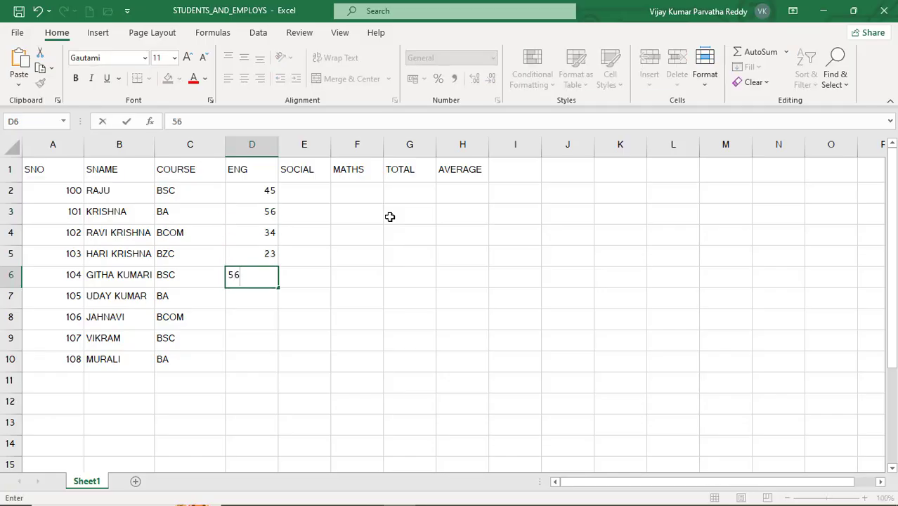
key("Return")
- Complete the ENG column with the marks 67, 78, 89 and 56 in cells D7 to D10
type("67")
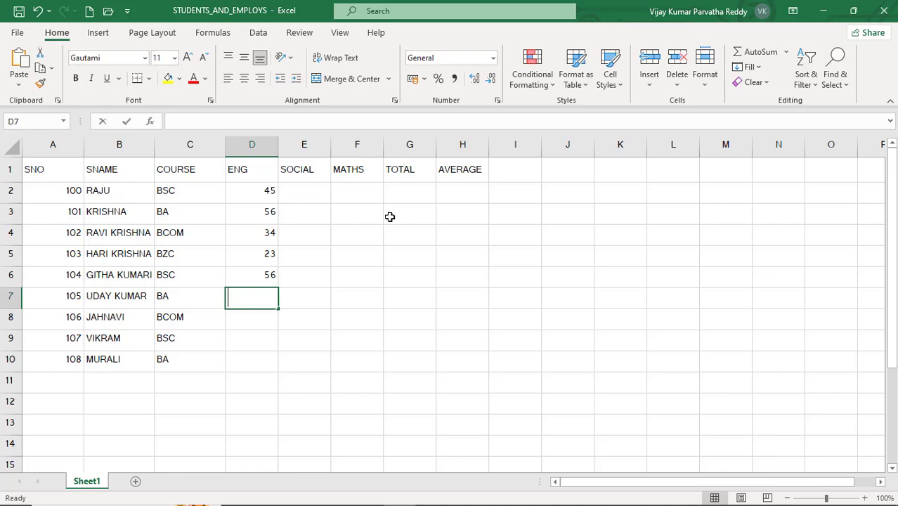
key("Return")
type("78")
key("Return")
type("89")
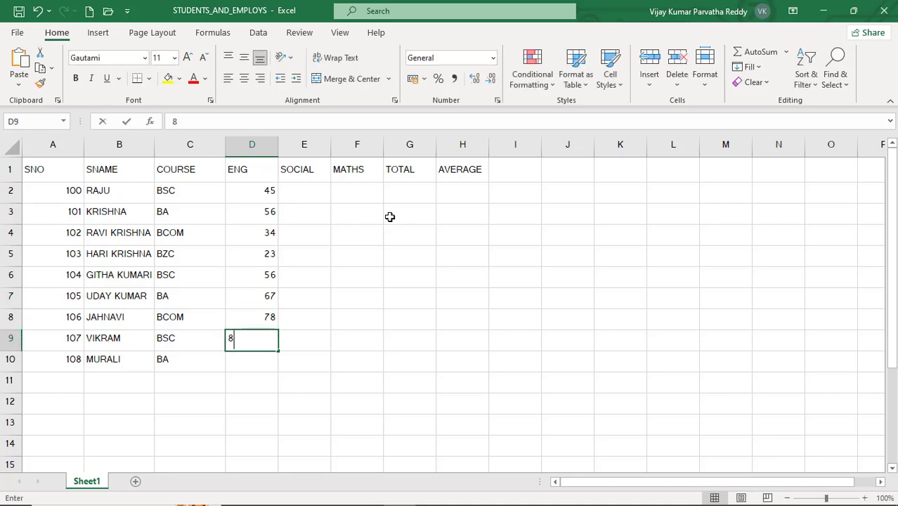
key("Return")
type("56")
key("Return")
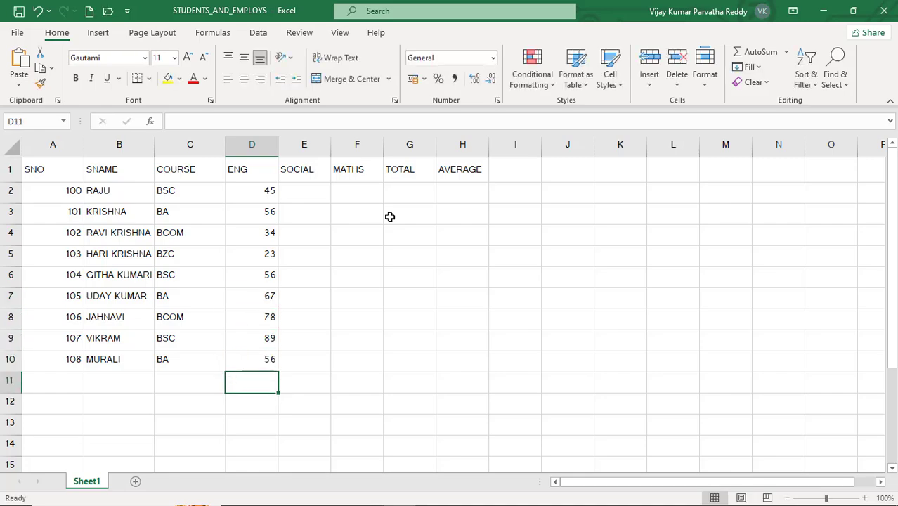
type("34")
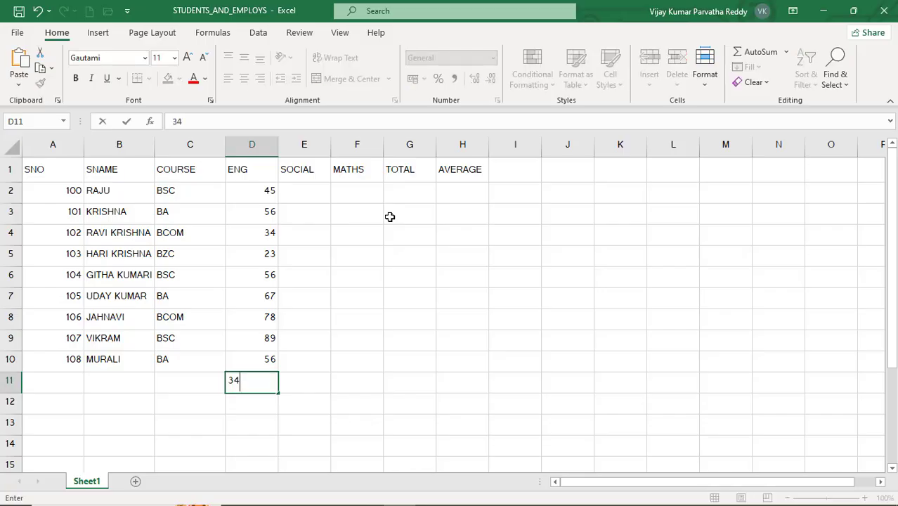
key("BackSpace")
key("BackSpace")
- Enter the SOCIAL marks 65, 67, 65, 45 and 67 in cells E2 to E6
left_click(313, 188)
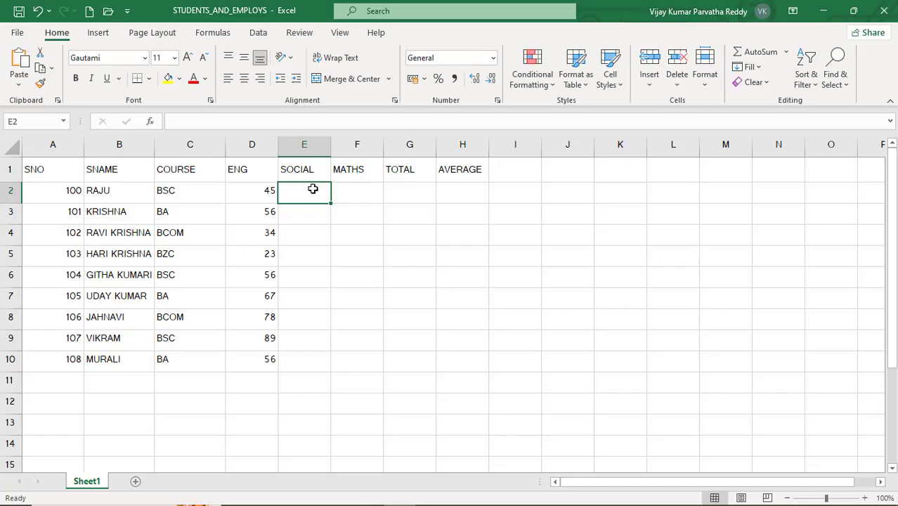
type("65")
key("Return")
type("67")
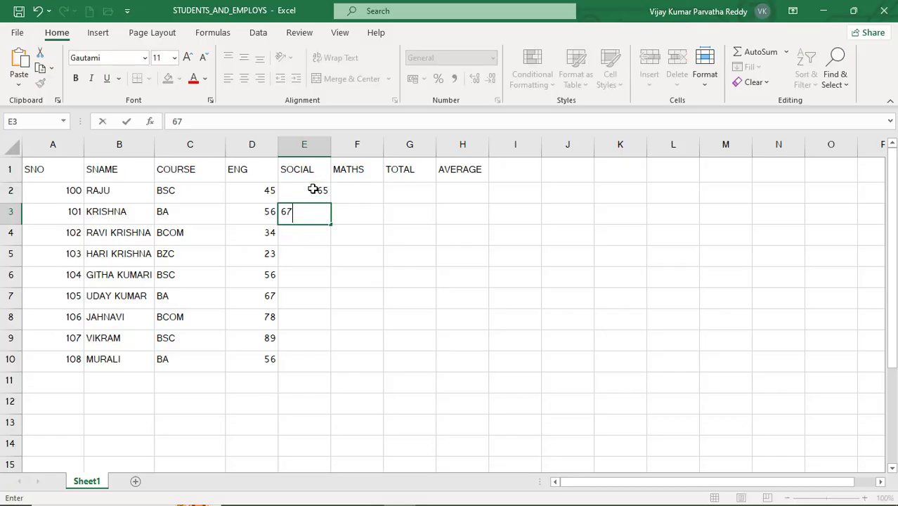
key("Return")
type("65")
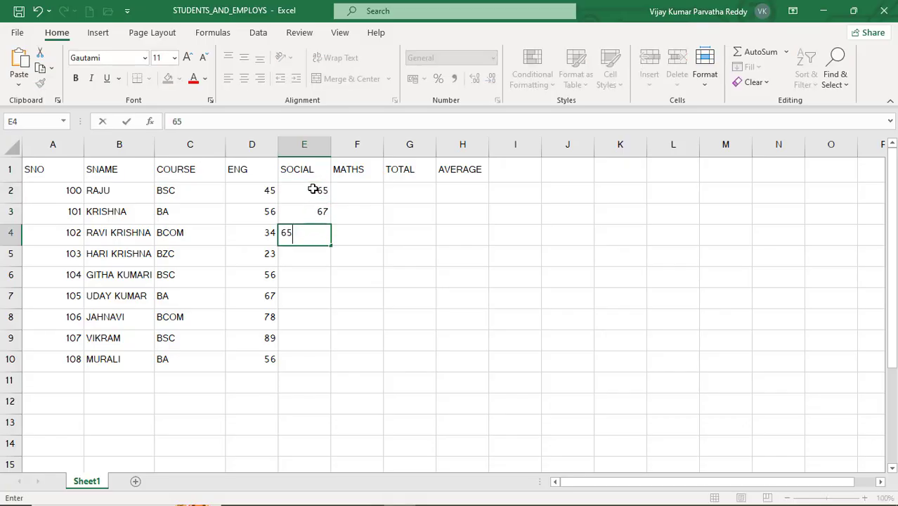
key("Return")
type("45")
key("Return")
type("67")
key("Return")
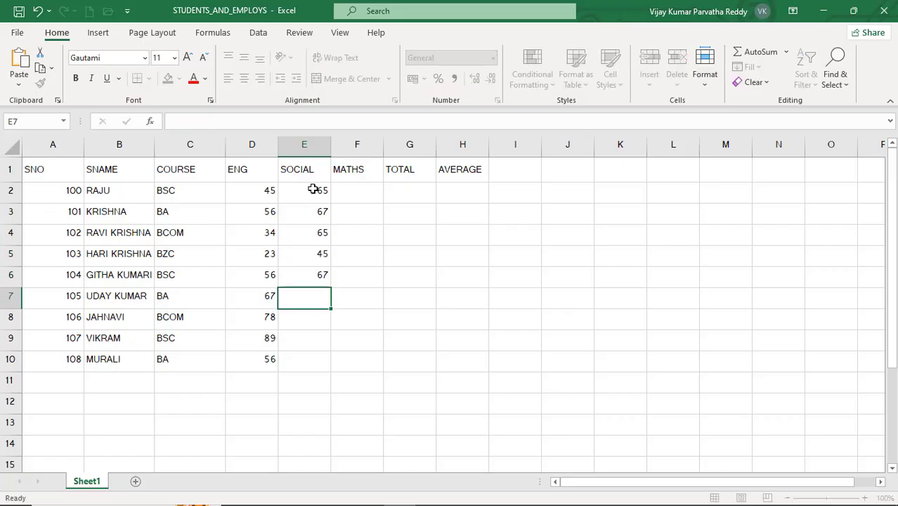
- Complete the SOCIAL column with the marks 44, 35, 67 and 89 in cells E7 to E10
type("44")
key("Return")
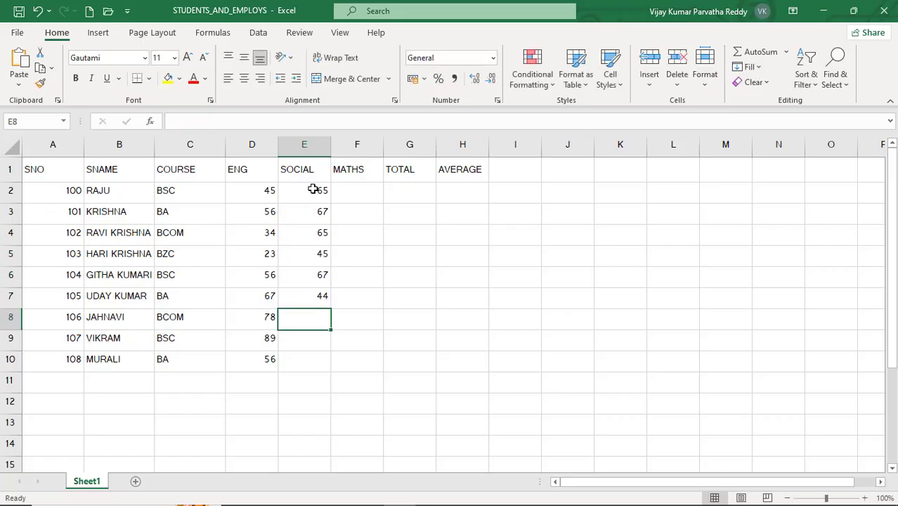
type("35")
key("Return")
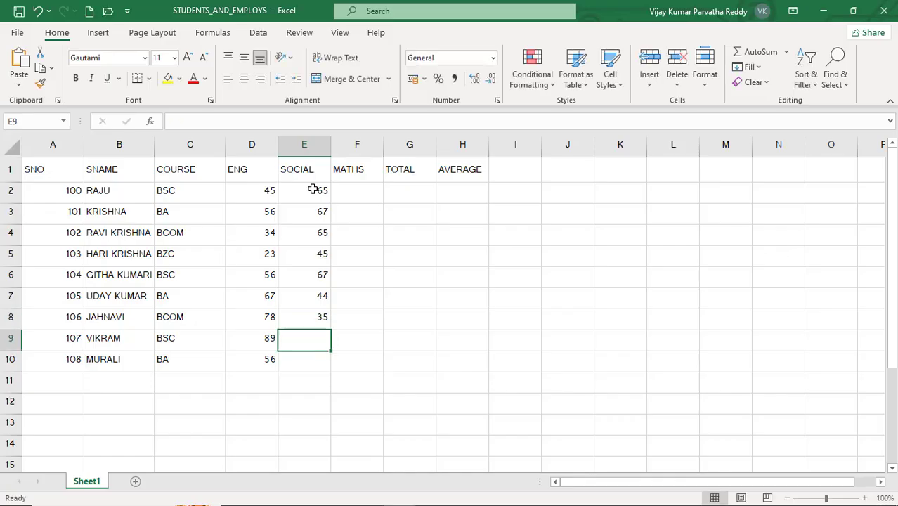
type("67")
key("Return")
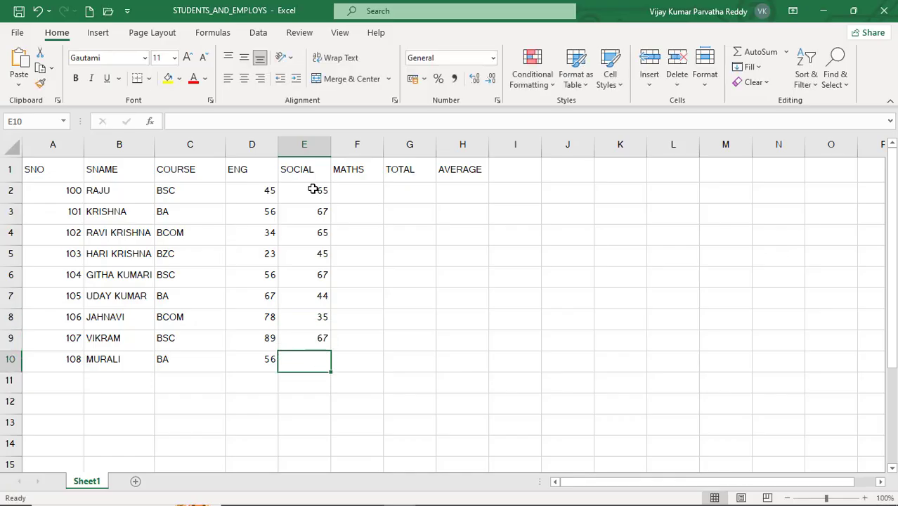
type("89")
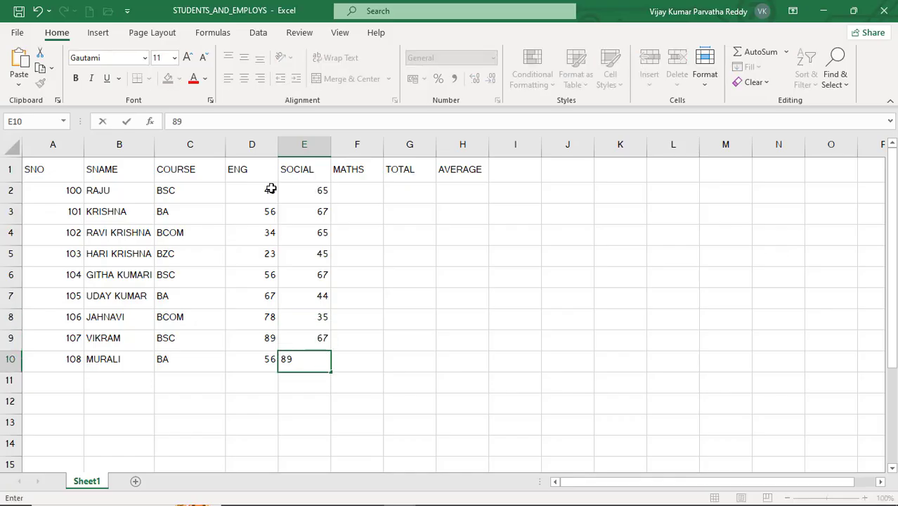
- Enter the MATHS marks 65, 67, 56, 78 and 89 in cells F2 to F6
left_click(378, 196)
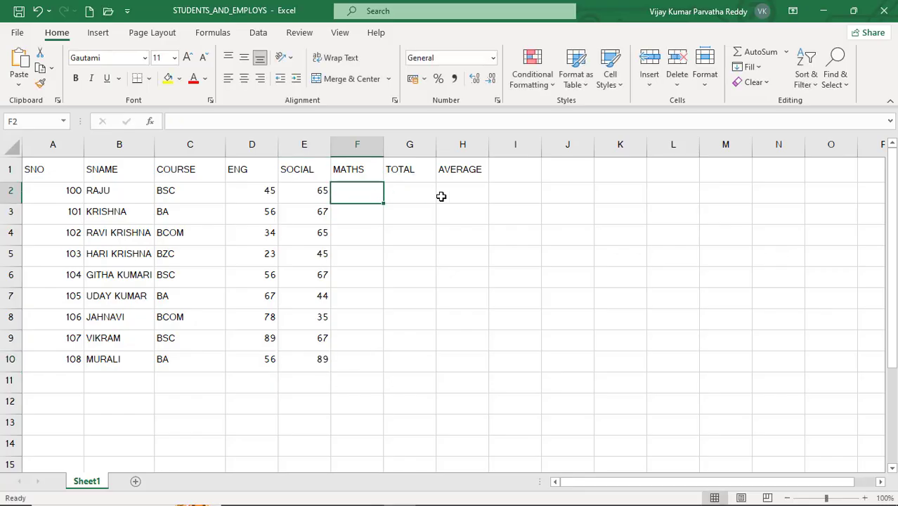
type("65")
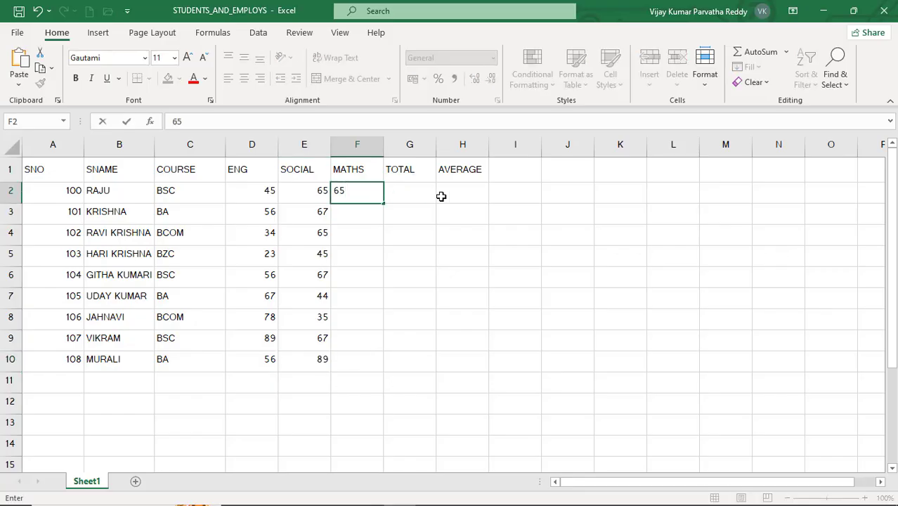
key("Return")
type("67")
key("Return")
type("56")
key("Return")
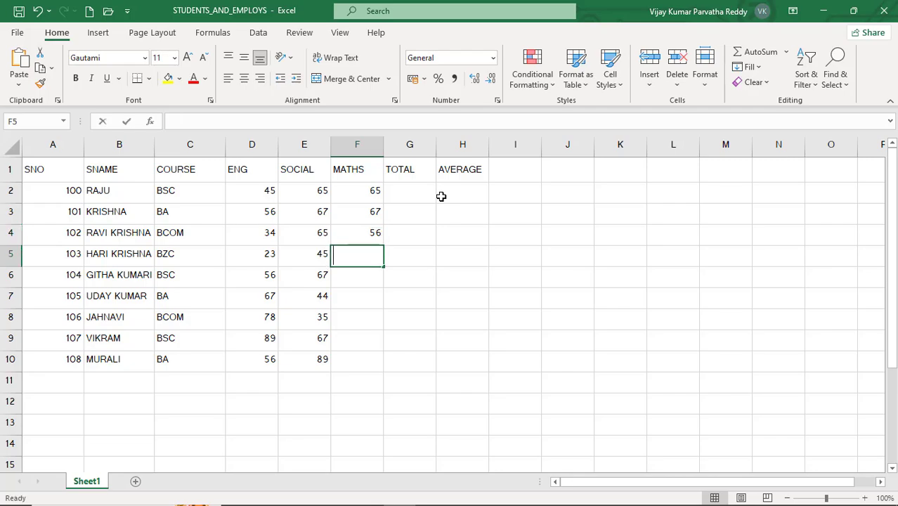
type("78")
key("Return")
type("89")
key("Return")
- Complete the MATHS column with the marks 89, 78, 78 and 56 in cells F7 to F10
type("89")
key("Return")
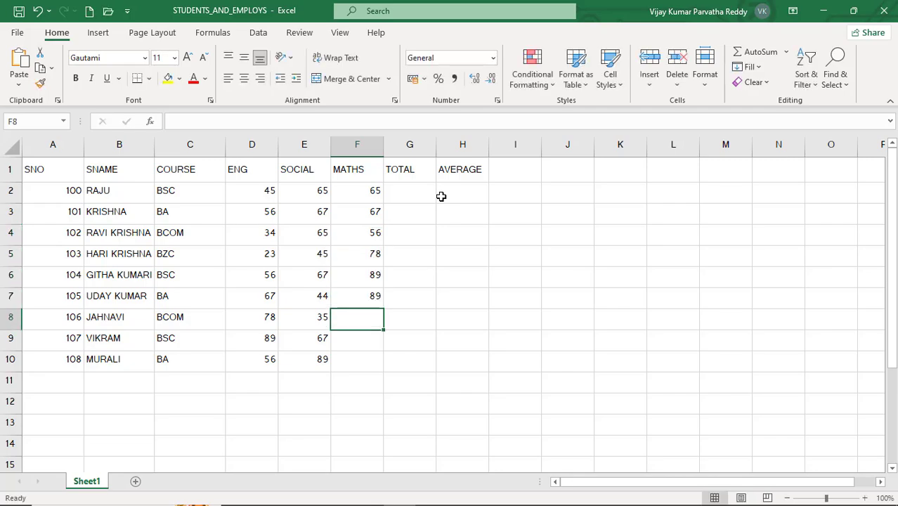
type("78")
key("Return")
type("78")
key("Return")
type("78")
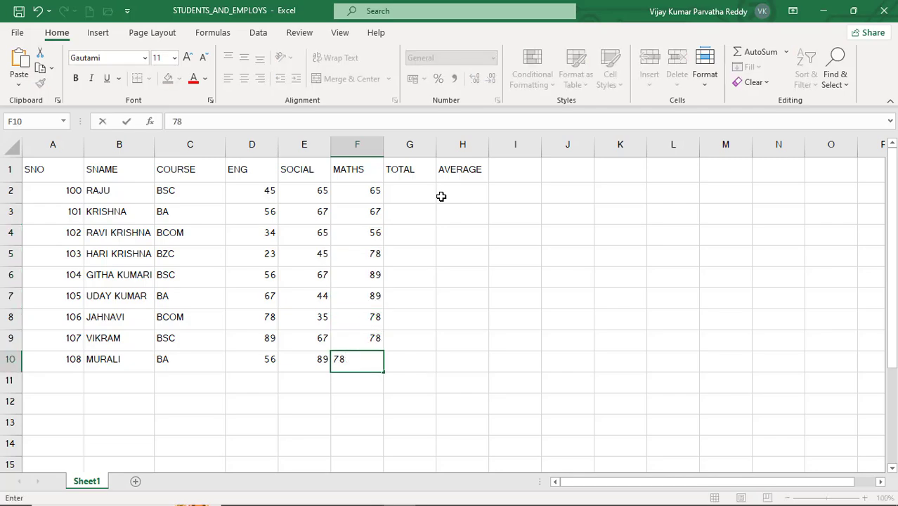
key("BackSpace")
key("BackSpace")
type("56")
key("Return")
- Calculate the first student's total in cell G2 with the formula =D2+E2+F2
left_click(415, 194)
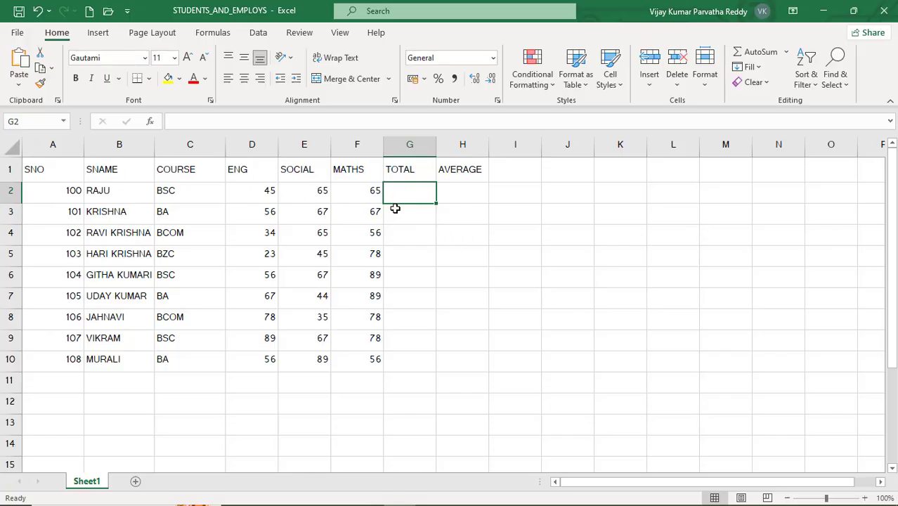
type("=")
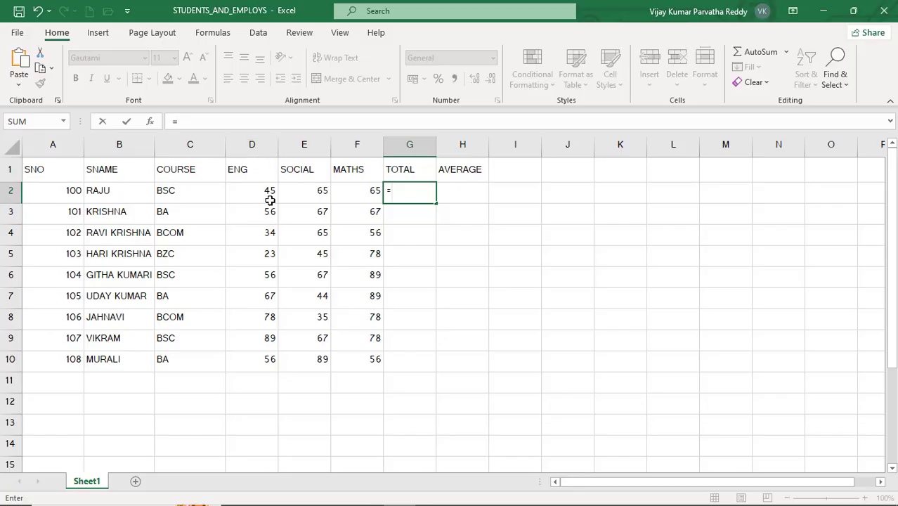
type("D2")
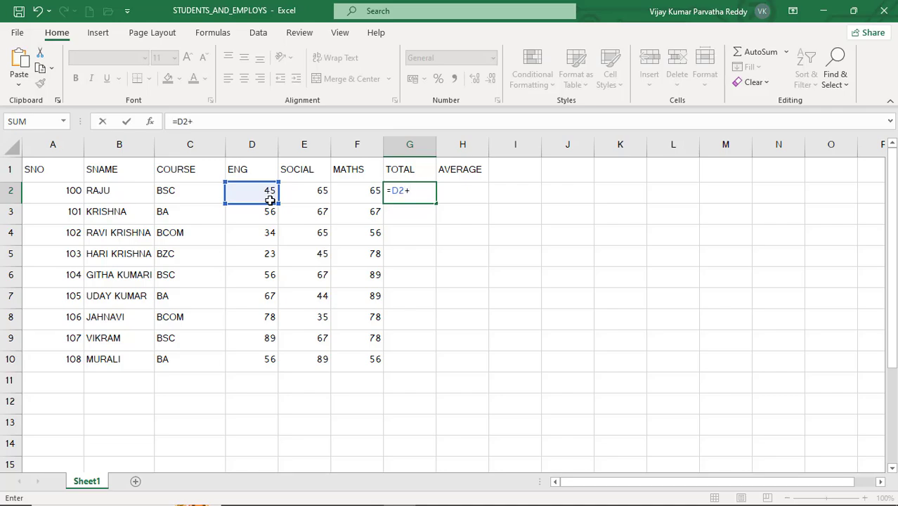
type("+E2")
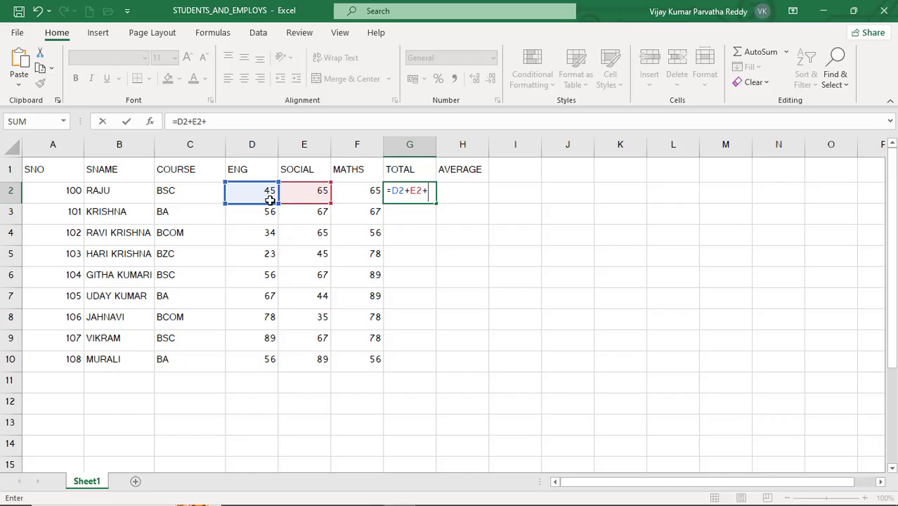
type("+F2")
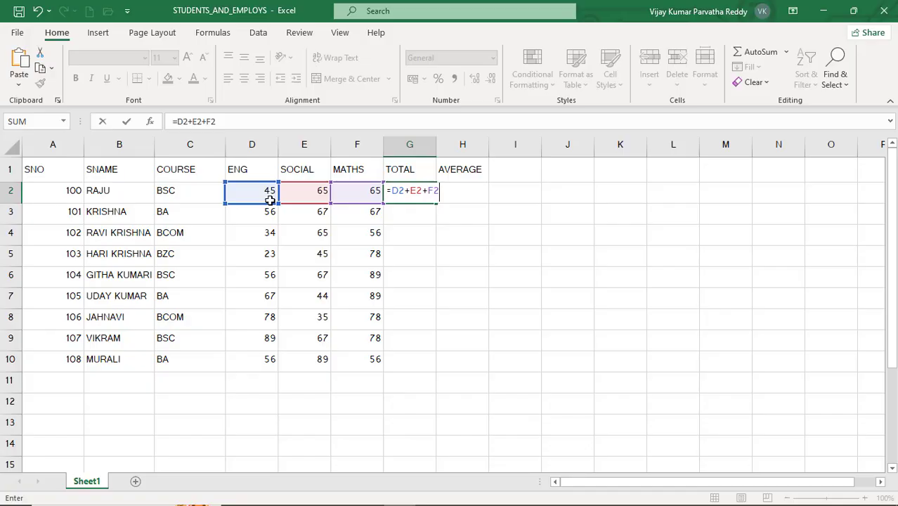
key("Return")
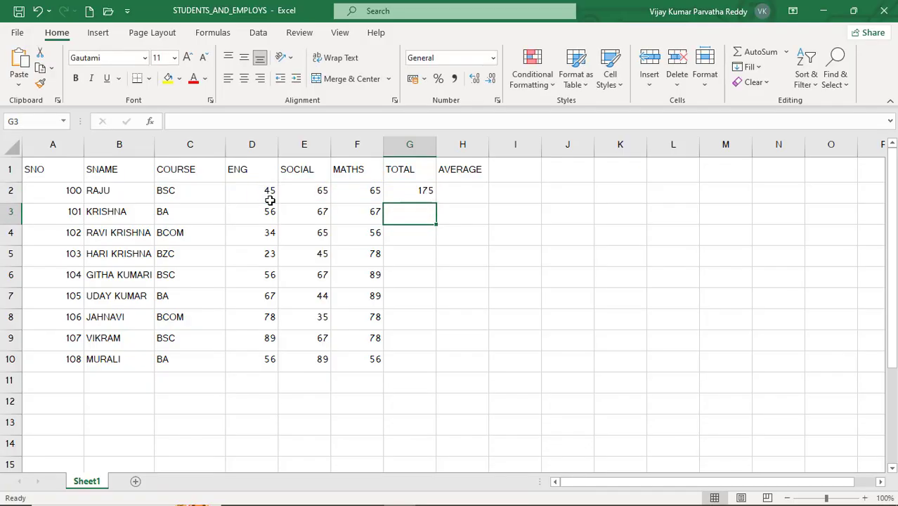
- Fill the total formula from G2 down to G10 and check the formulas in G3, G4, G2 and G10
left_click(396, 191)
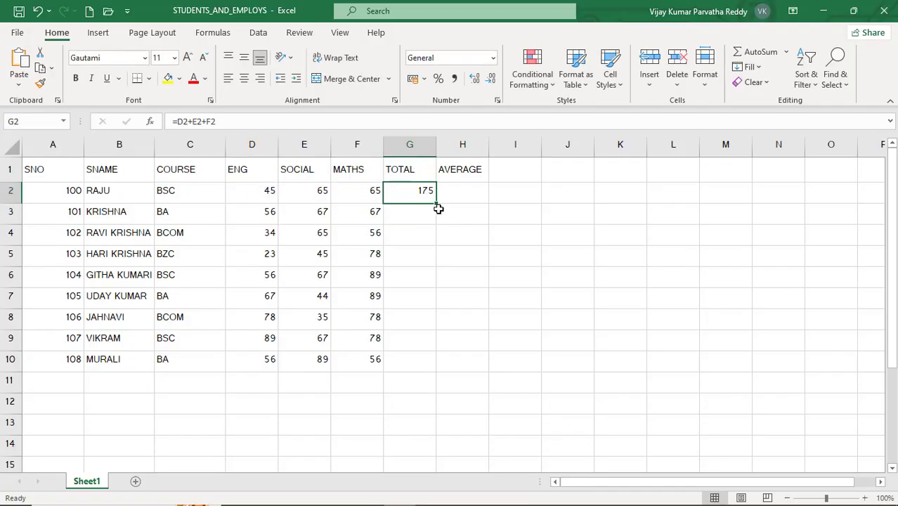
left_click_drag(436, 205, 413, 222)
left_click(413, 221)
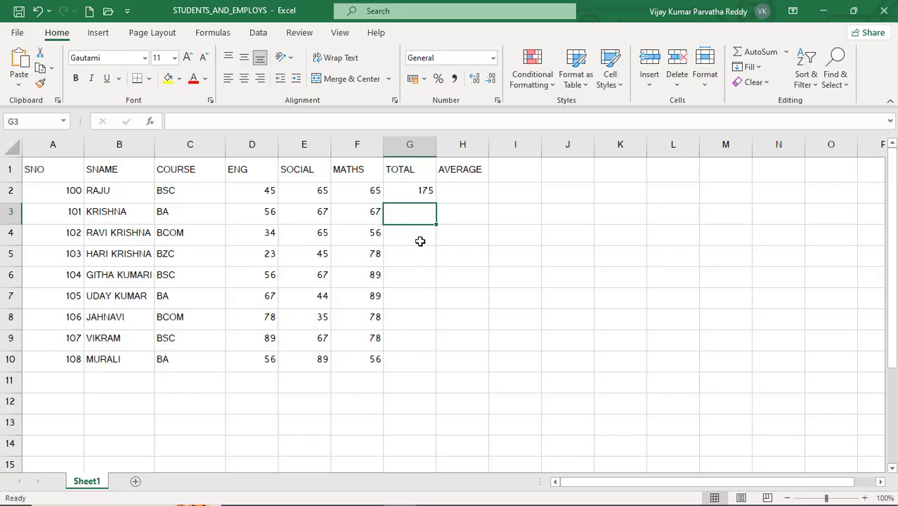
left_click(418, 194)
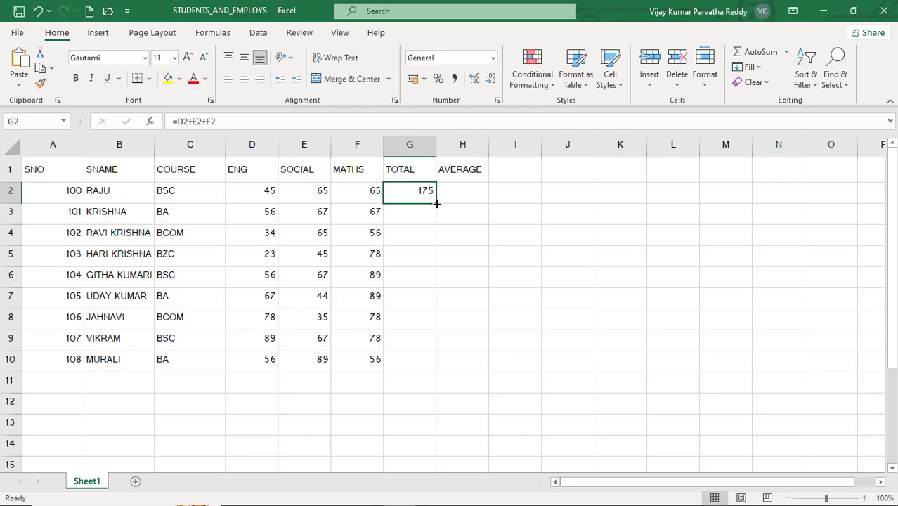
left_click_drag(436, 204, 433, 363)
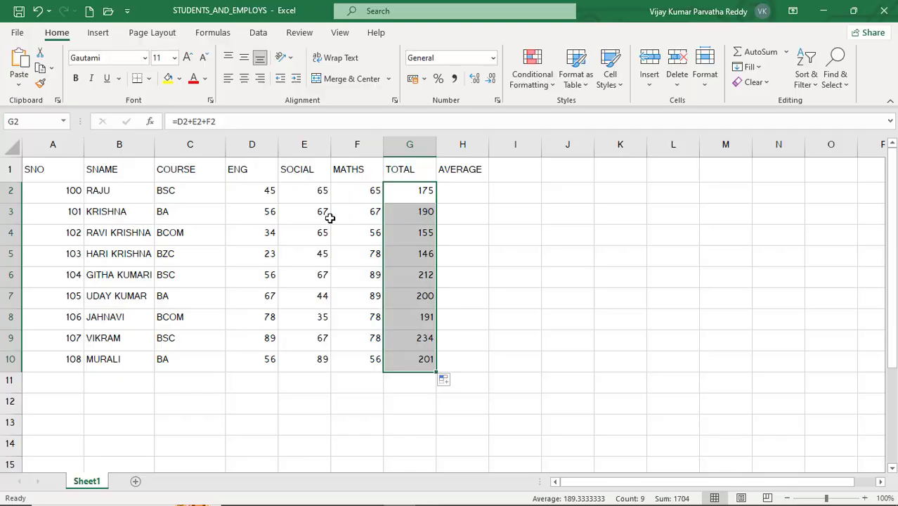
left_click(401, 214)
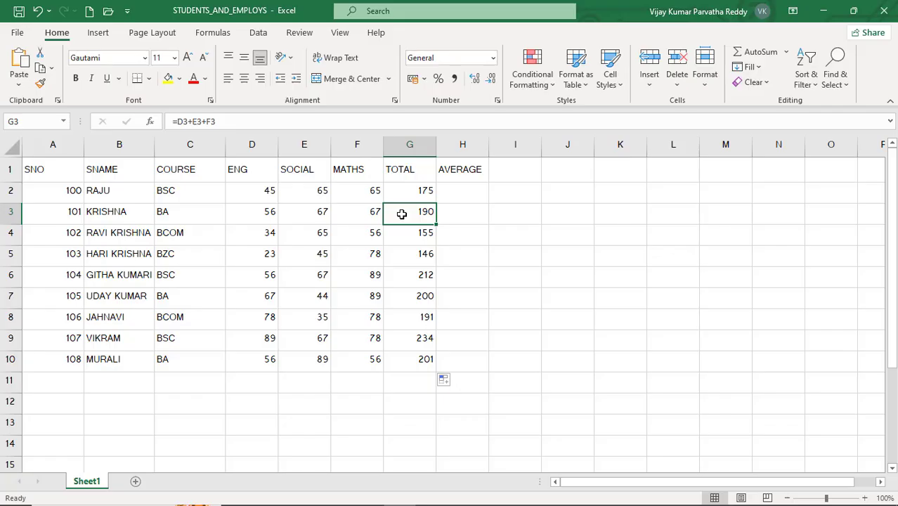
left_click(413, 237)
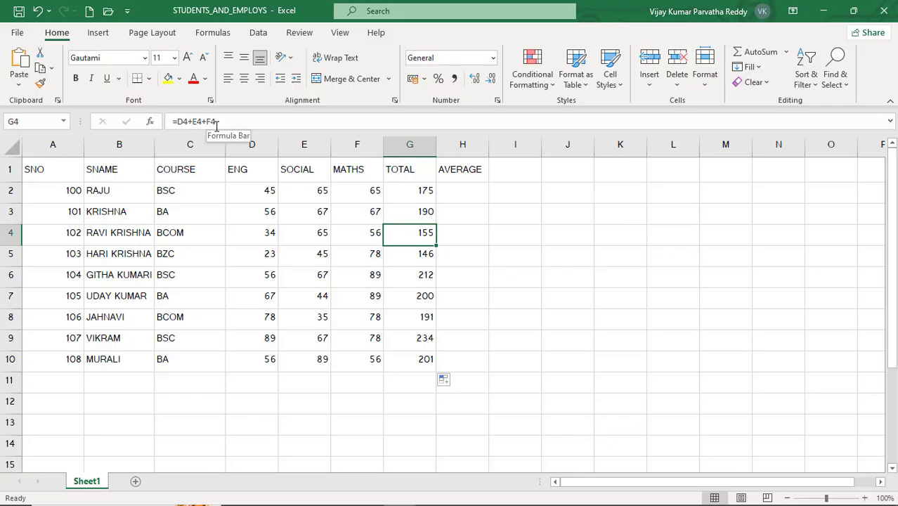
left_click(411, 192)
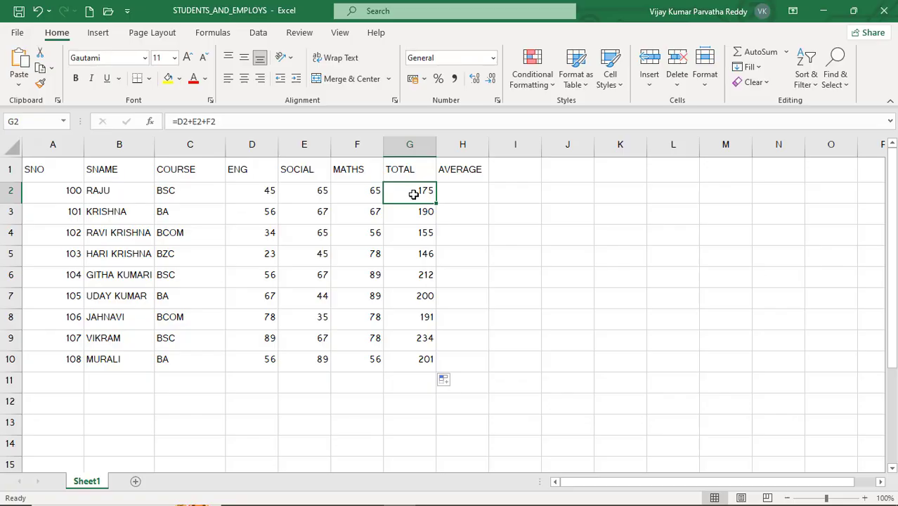
left_click(425, 358)
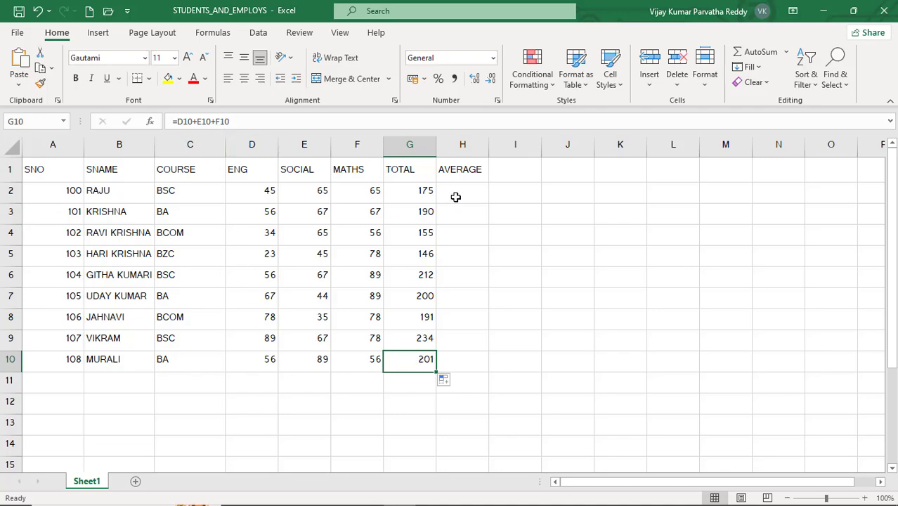
- Calculate the first student's average in cell H2 with the formula =G2/3
left_click(456, 196)
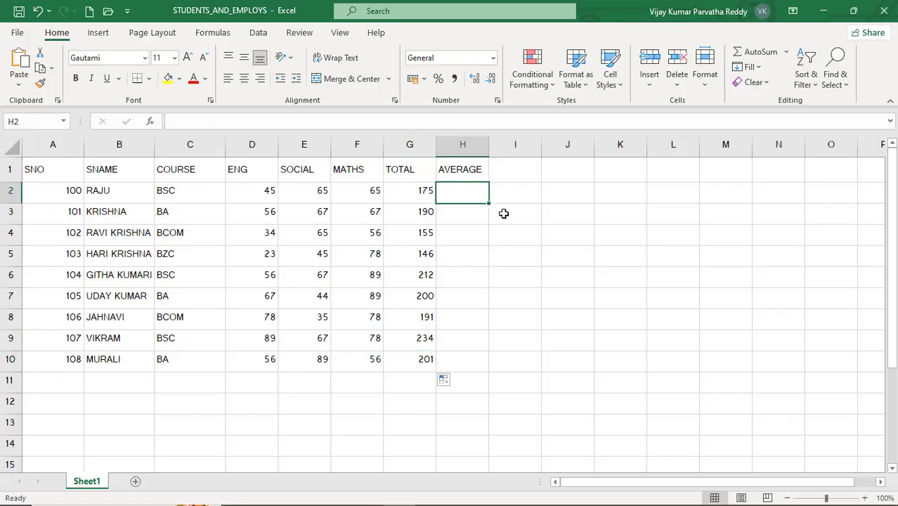
type("=")
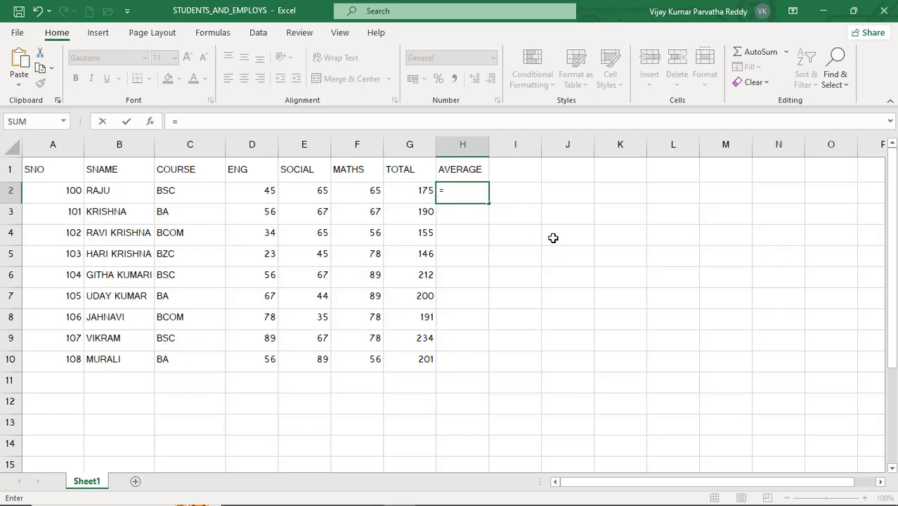
type("G")
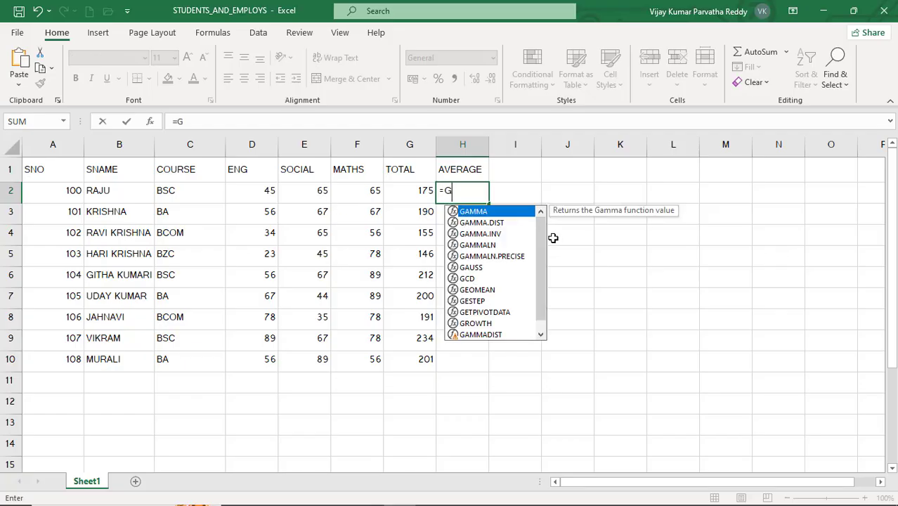
type("2/")
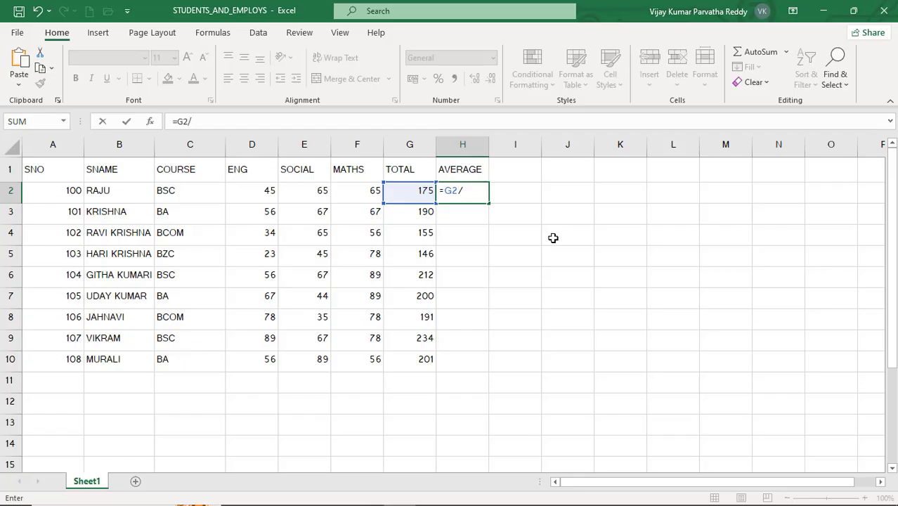
type("3")
key("Return")
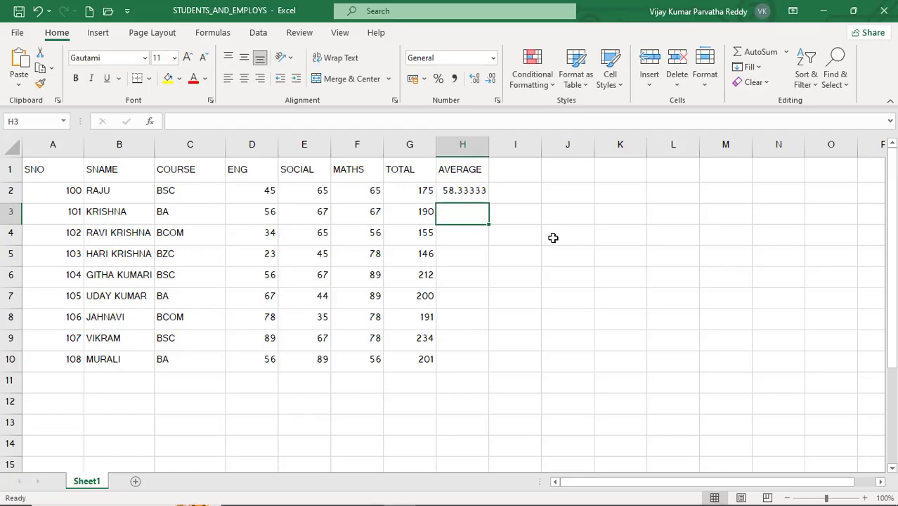
- Fill the average formula from H2 down to H10 and check the formulas in H8, H9 and H10
left_click(468, 191)
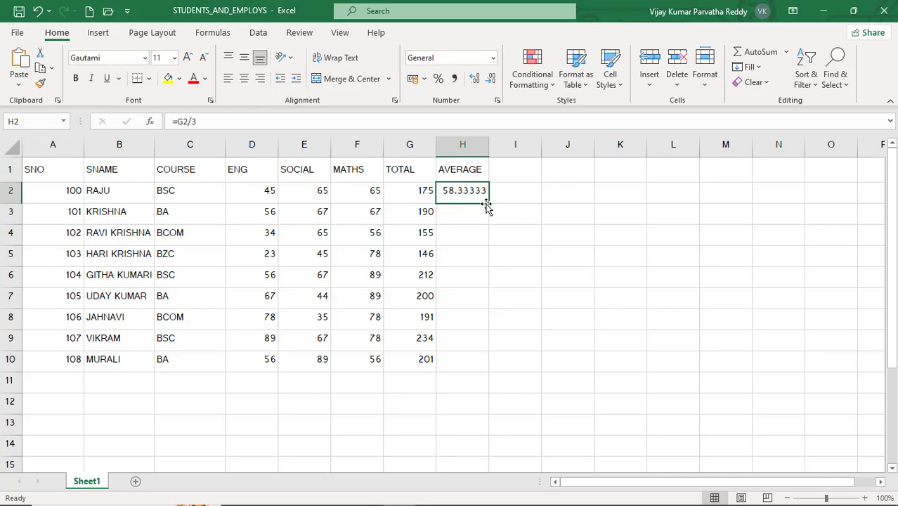
left_click_drag(488, 204, 477, 354)
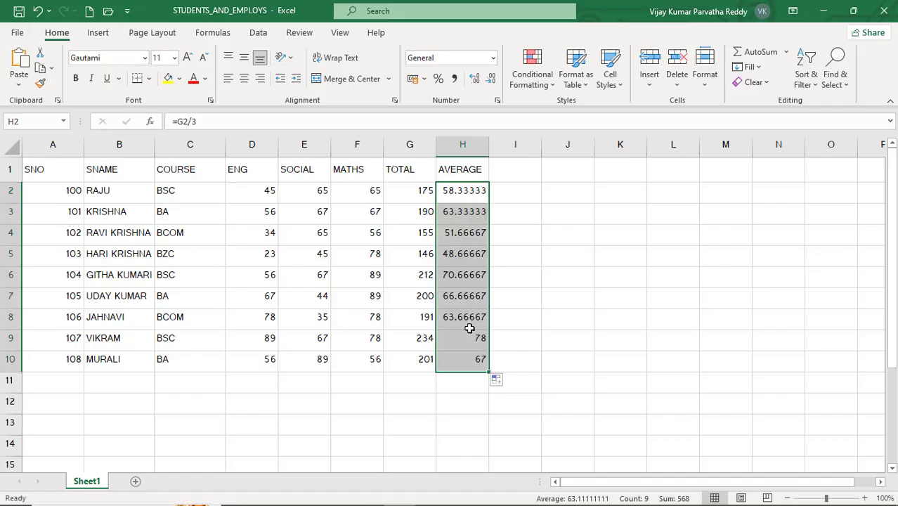
left_click(469, 324)
left_click(465, 344)
left_click(465, 360)
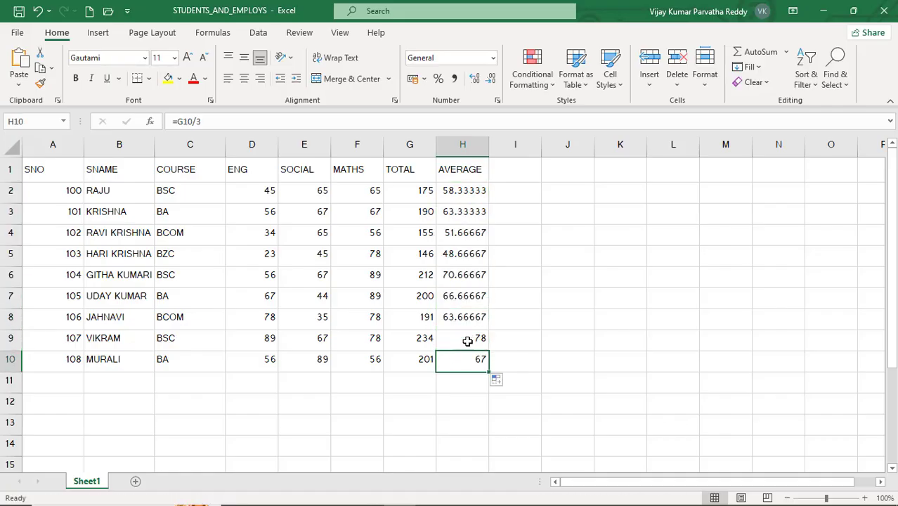
- Review the average formulas in H9, H10, H5, H3 and H2, and save the workbook
left_click(467, 341)
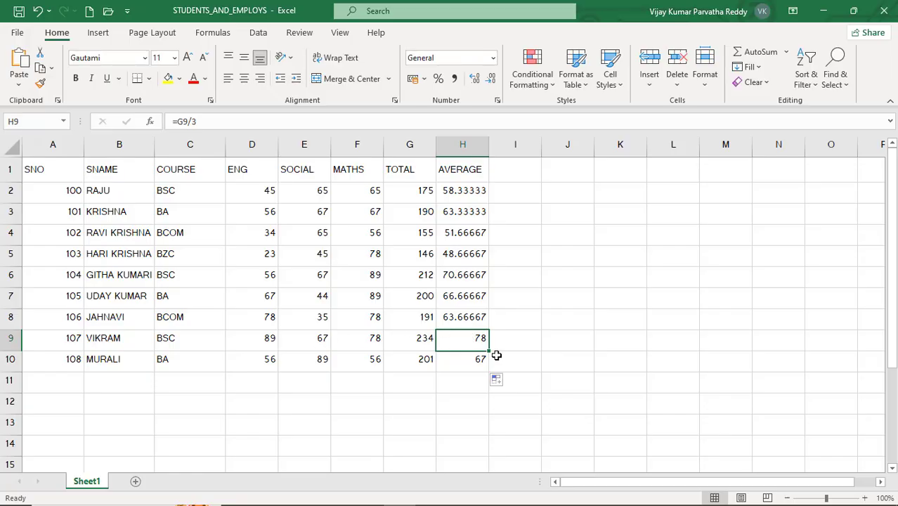
left_click(467, 361)
left_click(458, 261)
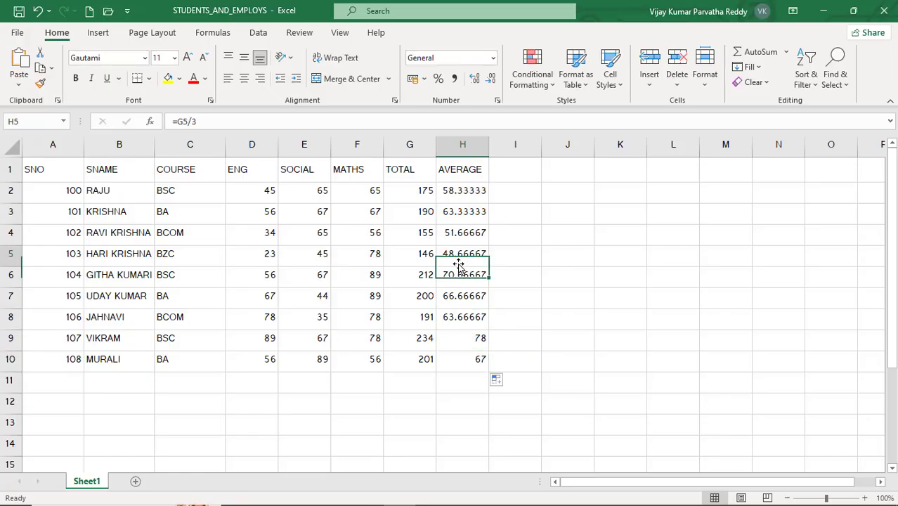
left_click(460, 213)
left_click(463, 192)
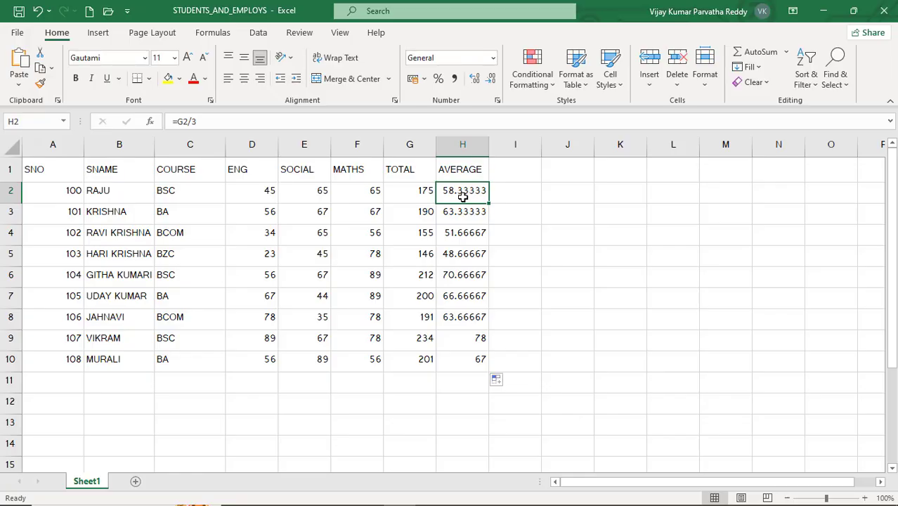
key("ctrl+s")
left_click(420, 230)
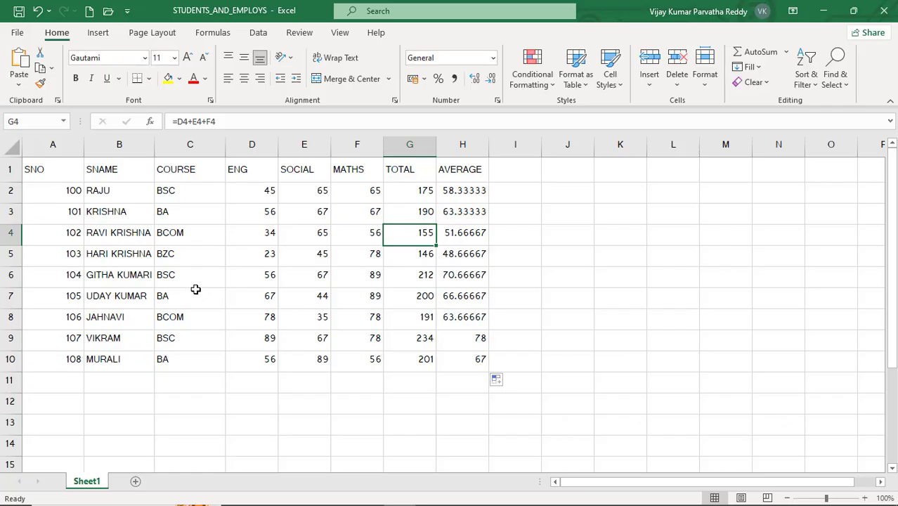
- Rename the Sheet1 worksheet as STUDENT
right_click(90, 484)
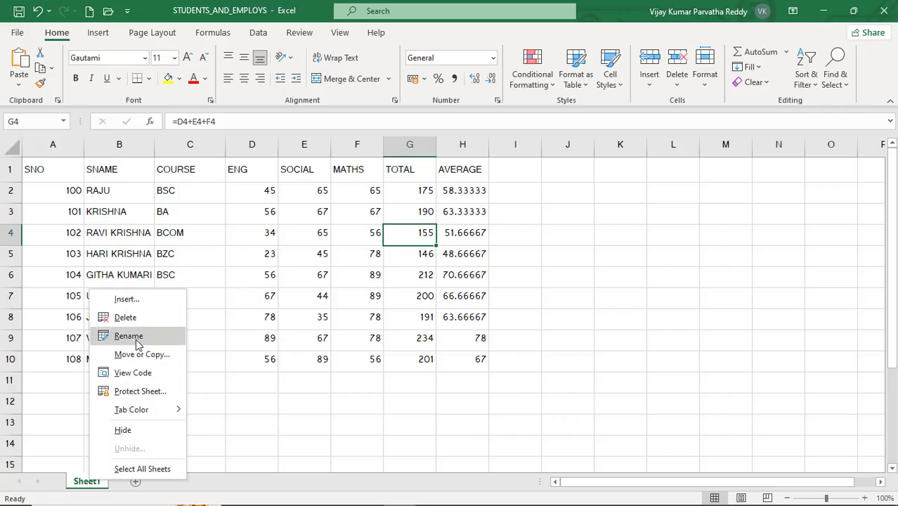
key("Escape")
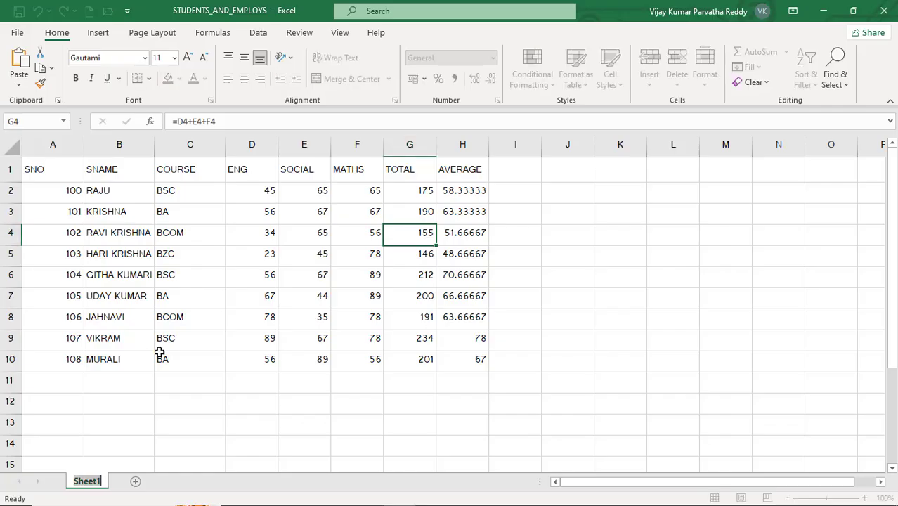
type("STUDET")
key("BackSpace")
type("NT")
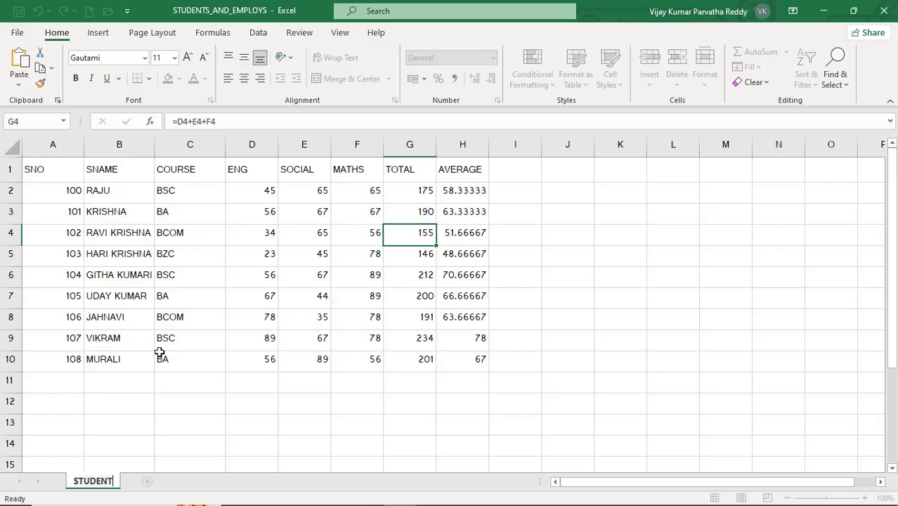
left_click(160, 355)
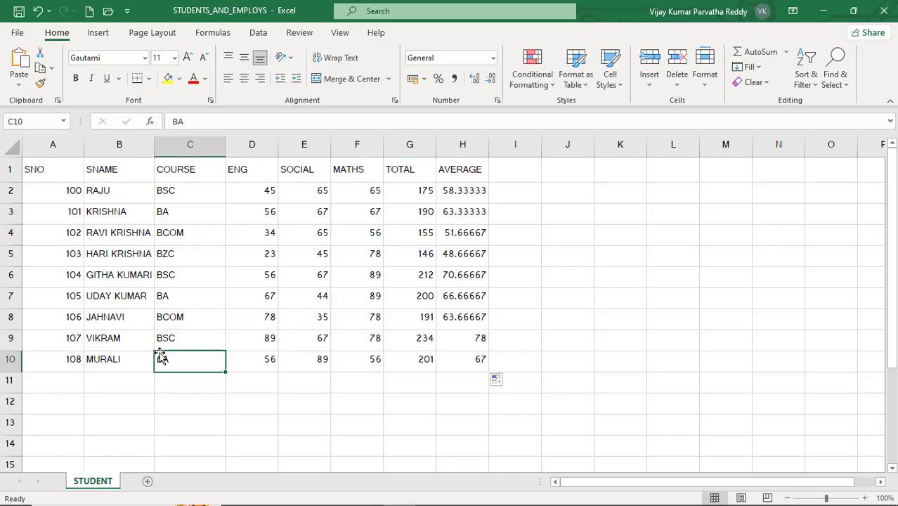
left_click(175, 402)
left_click(143, 377)
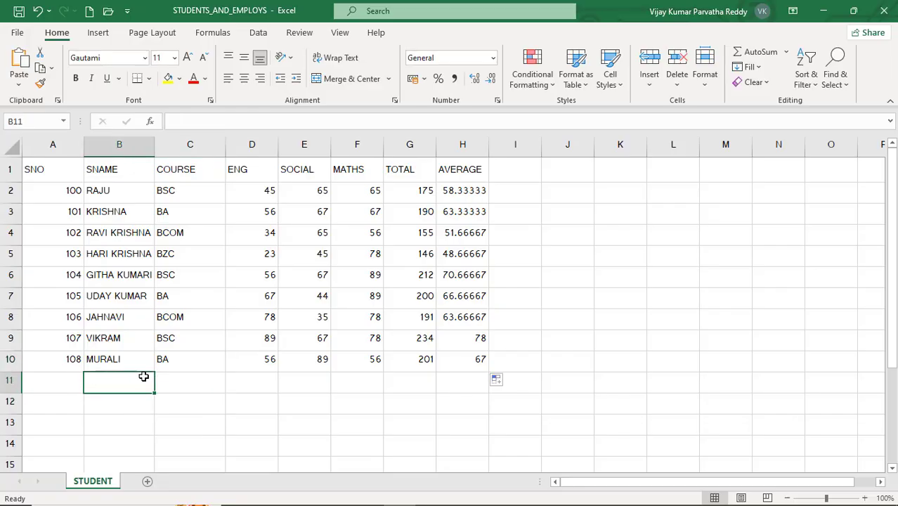
- Add a new worksheet after STUDENT and name it EMPLOY
left_click(148, 482)
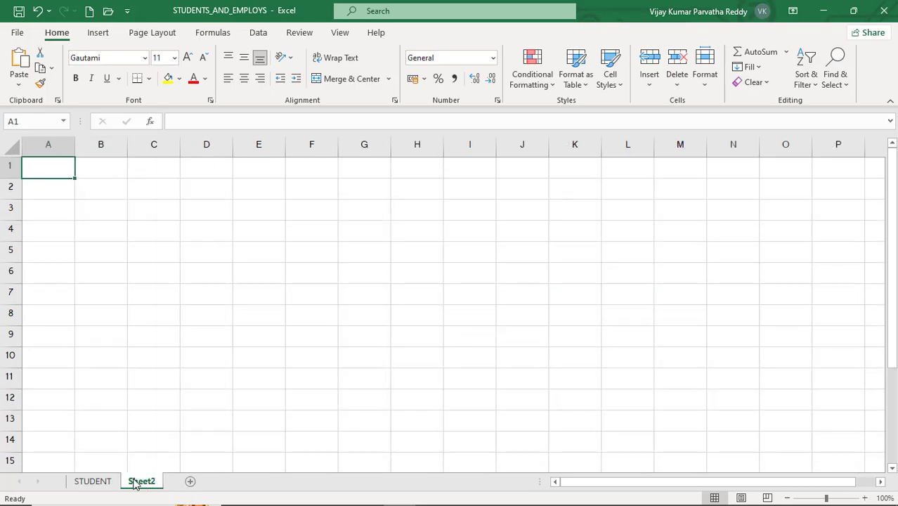
right_click(136, 484)
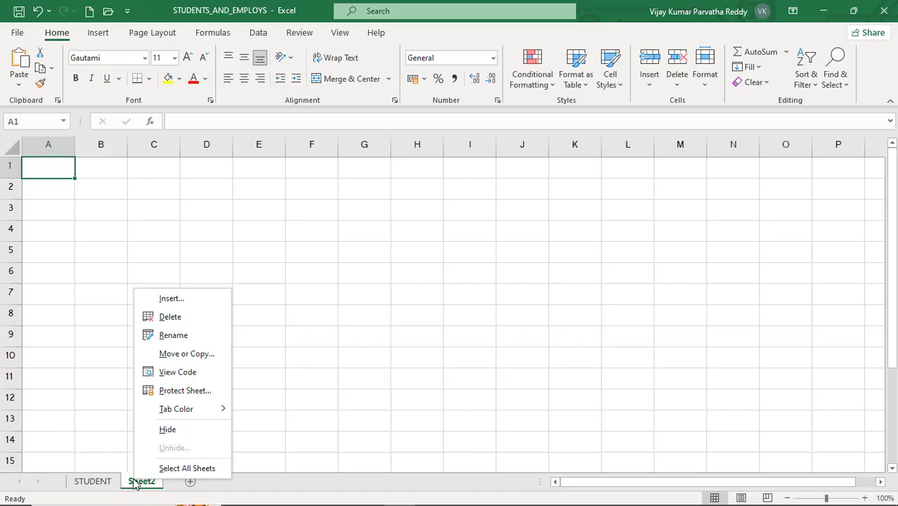
left_click(179, 342)
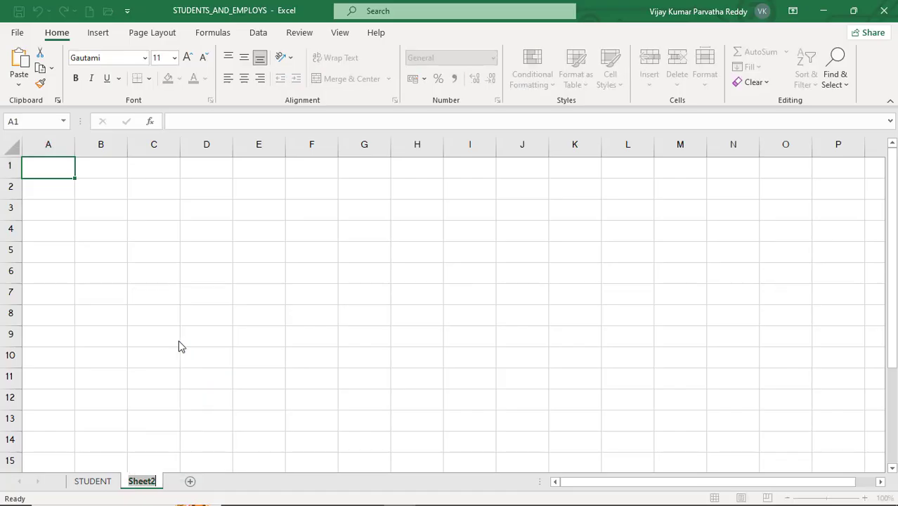
type("EMPLOY")
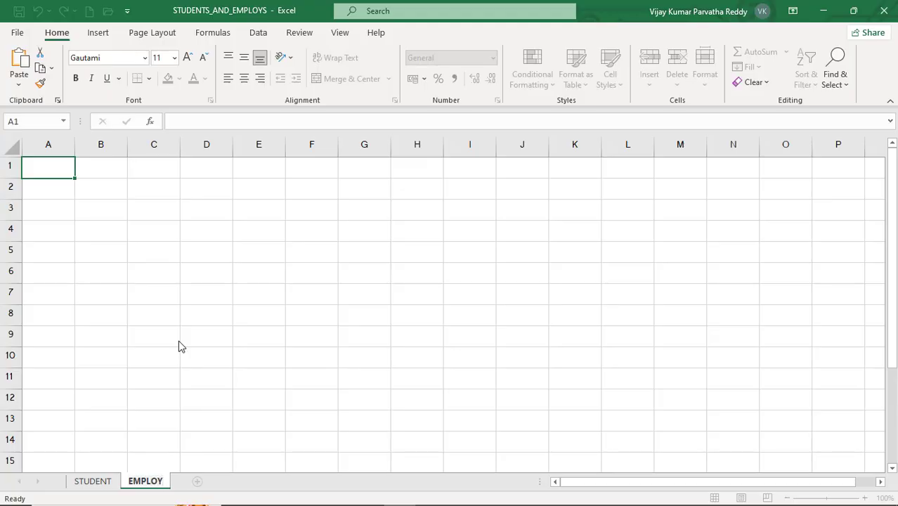
left_click(179, 340)
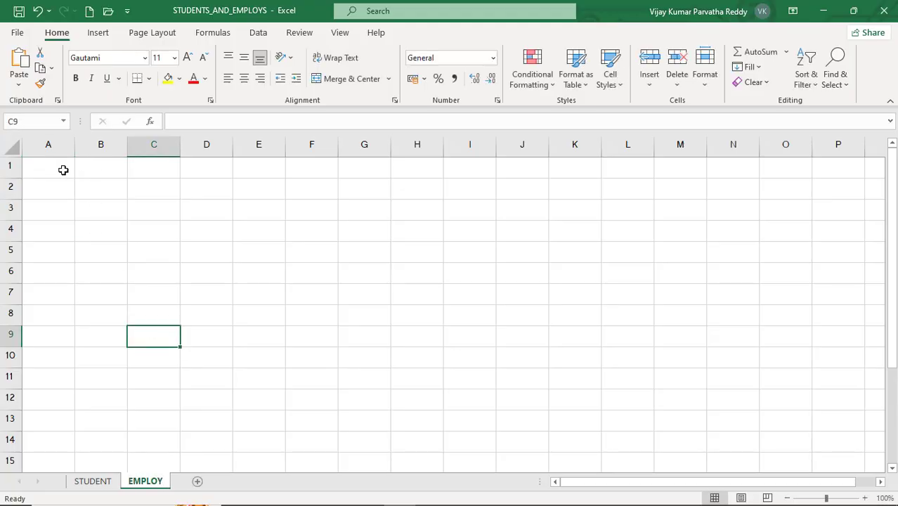
- Enter the column headings ENO, ENAME, JOB and BASIC in cells A1 to D1 of the EMPLOY sheet
left_click(64, 170)
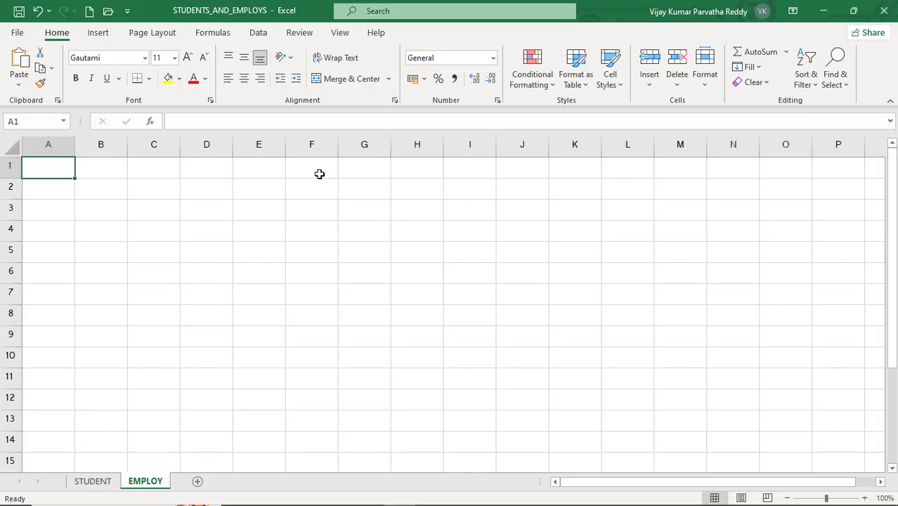
type("ENO")
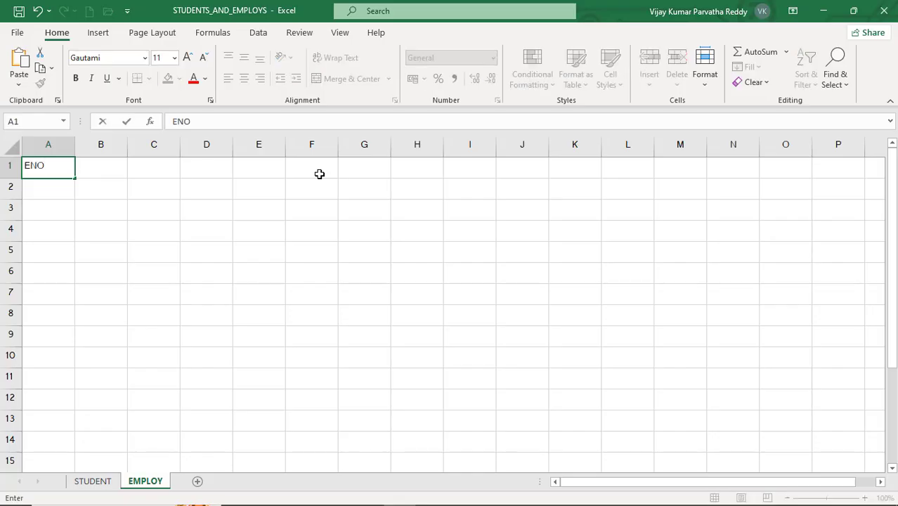
key("Tab")
type("ENAME")
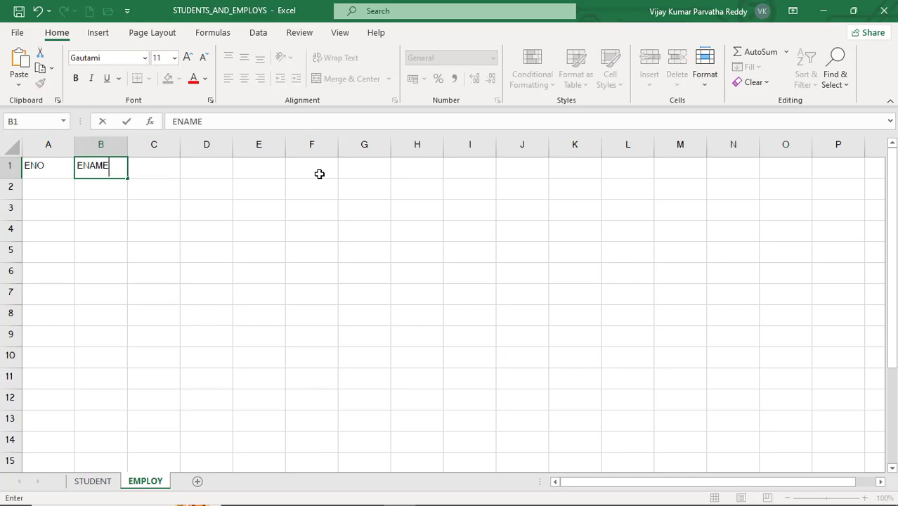
key("Tab")
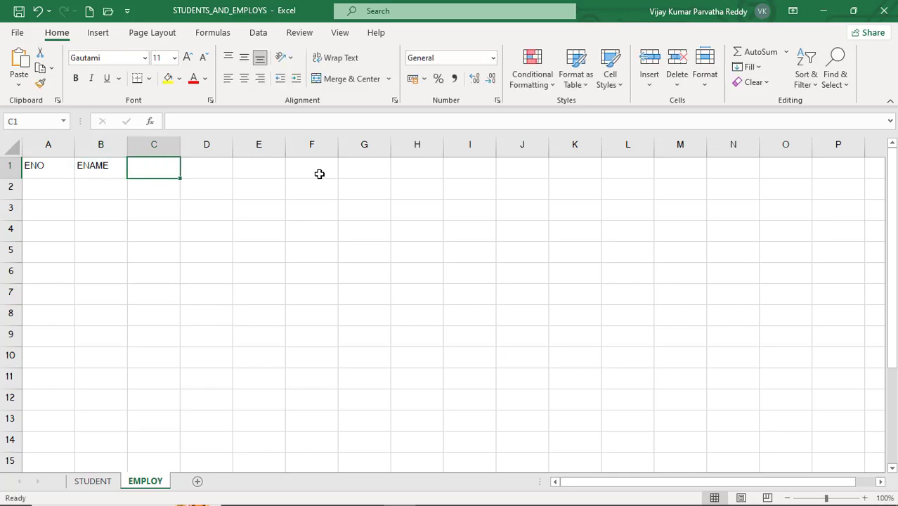
type("JOB")
key("Tab")
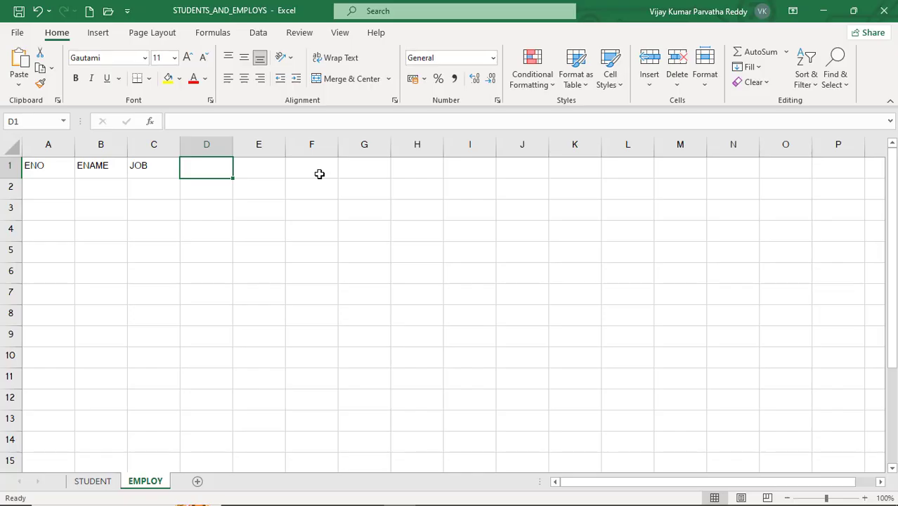
type("BASC")
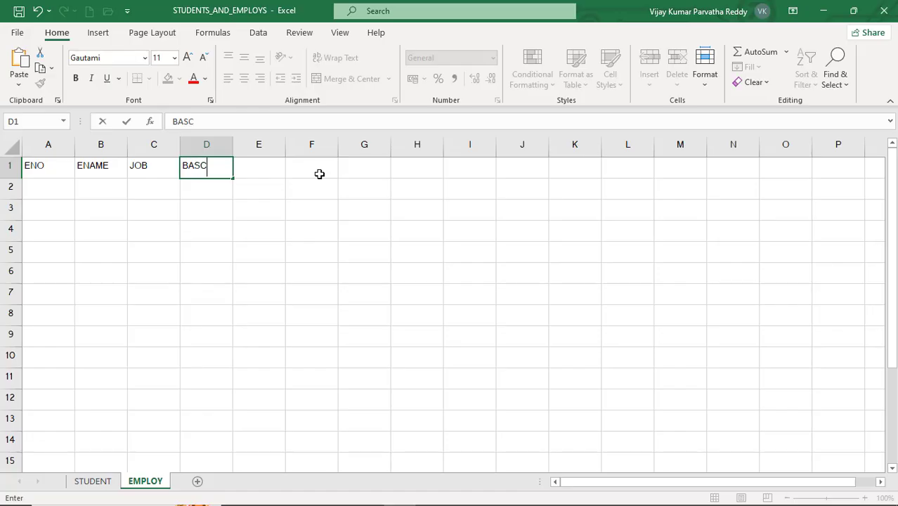
key("BackSpace")
key("BackSpace")
type("SIC")
key("Tab")
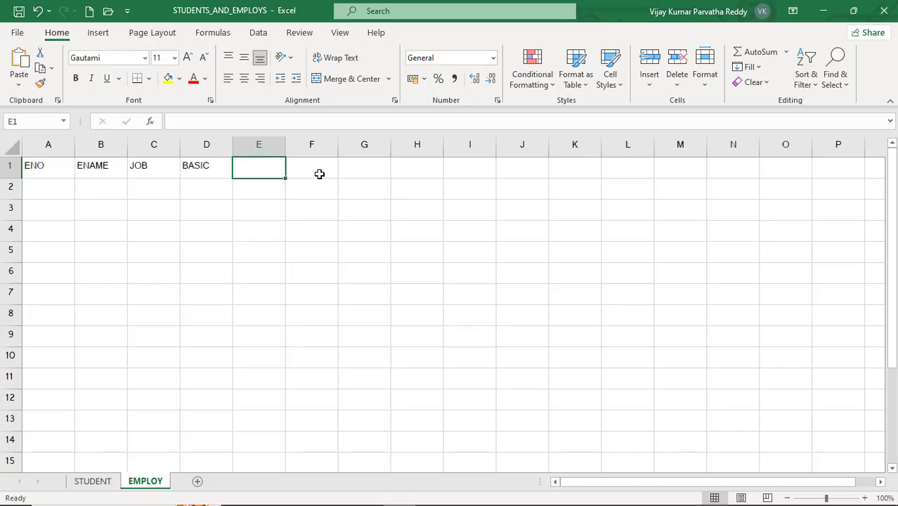
- Continue the heading row with TA, DA and HRA in cells E1 to G1
type("P")
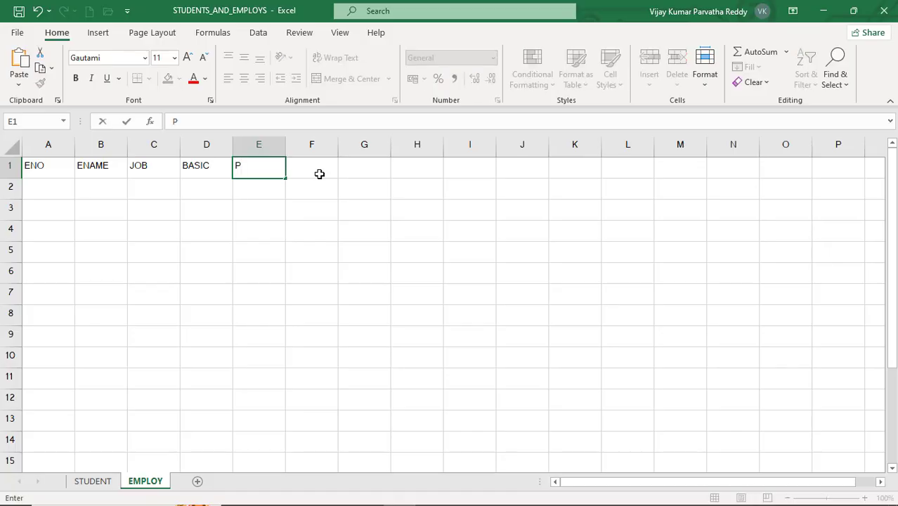
key("BackSpace")
type("TA")
key("Tab")
type("DA")
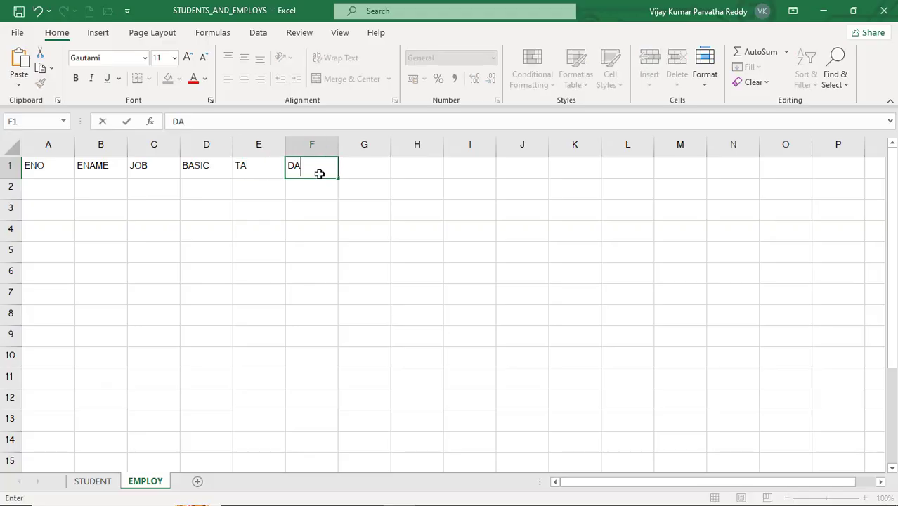
key("Tab")
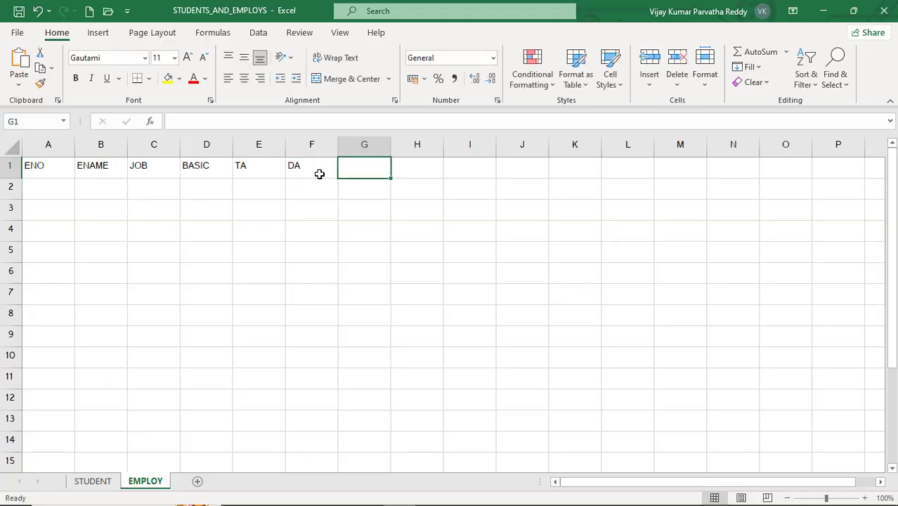
type("HRA")
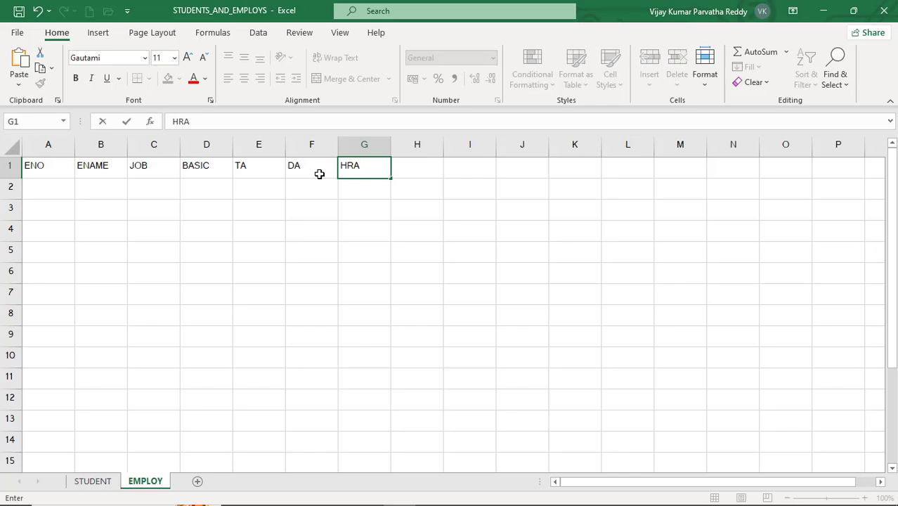
key("Tab")
key("Left")
key("Left")
key("Left")
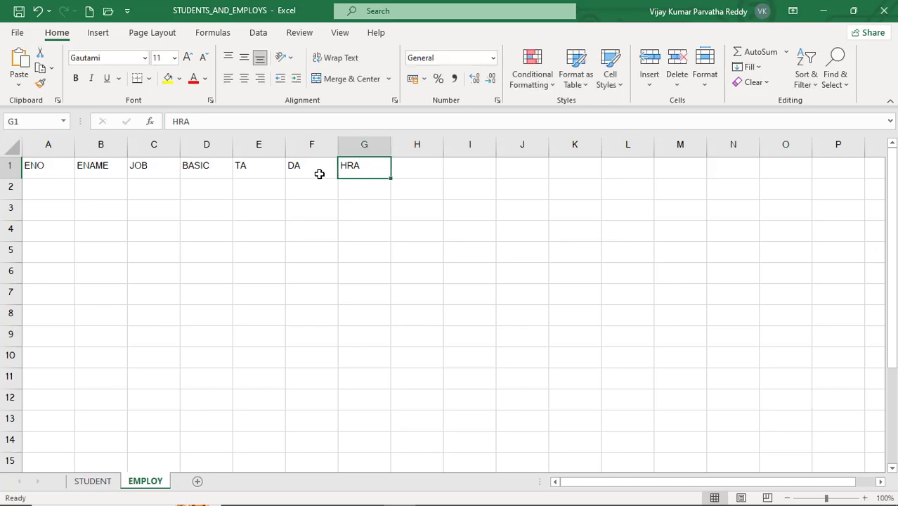
key("Right")
key("Right")
key("Right")
key("Left")
key("Right")
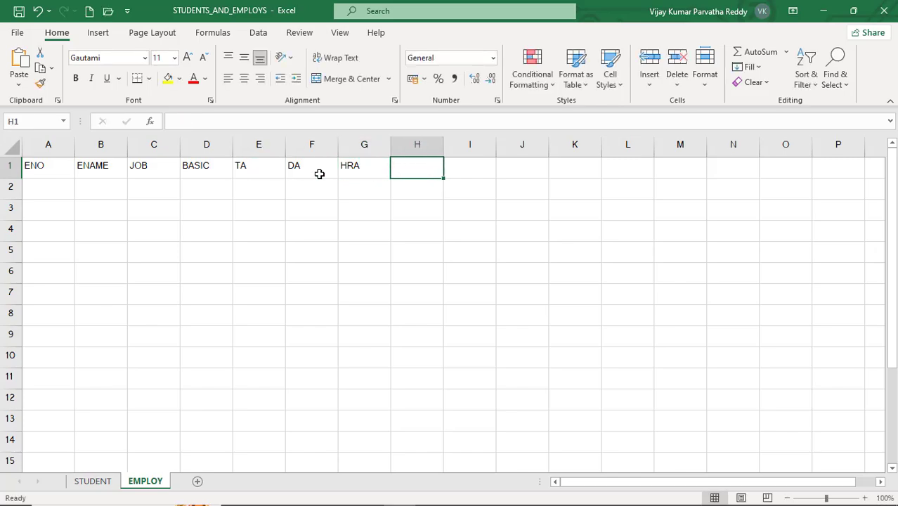
key("Left")
key("Left")
key("Left")
key("Left")
key("Right")
key("Right")
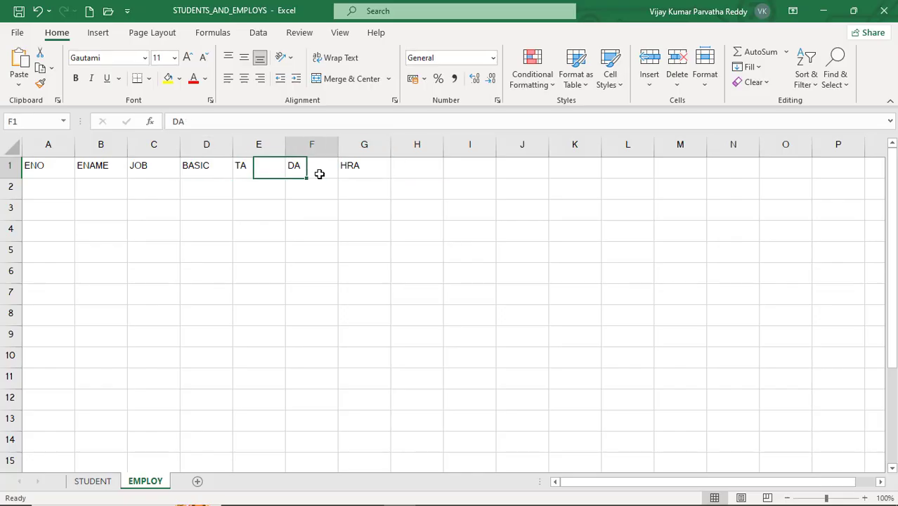
key("Right")
key("Right")
key("Left")
key("Left")
key("Left")
key("Left")
key("Right")
key("Right")
key("Right")
key("Right")
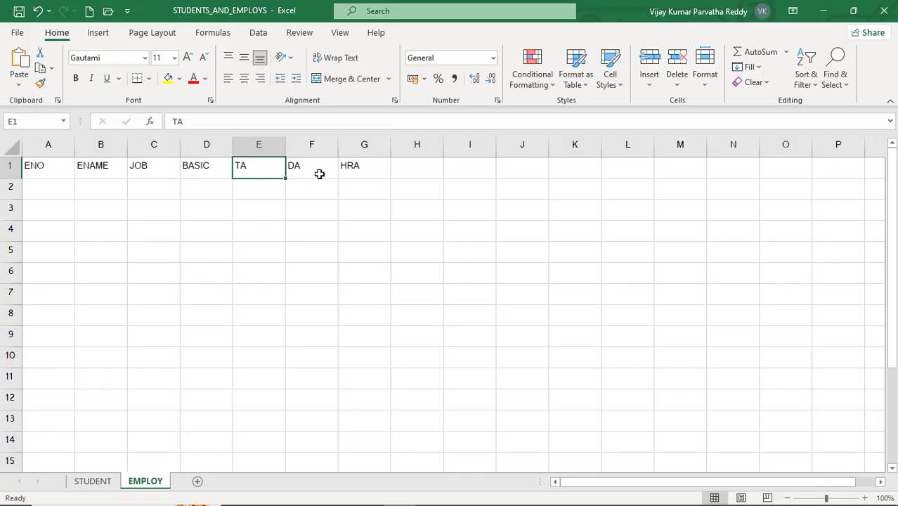
- Enter the heading ALLOWENCES in cell H1 and fit column H to its text
type("A")
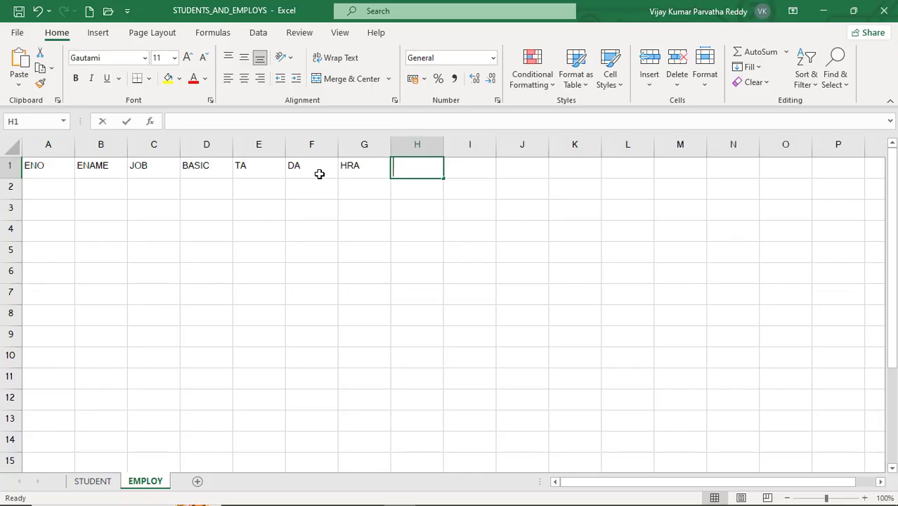
type("LLO")
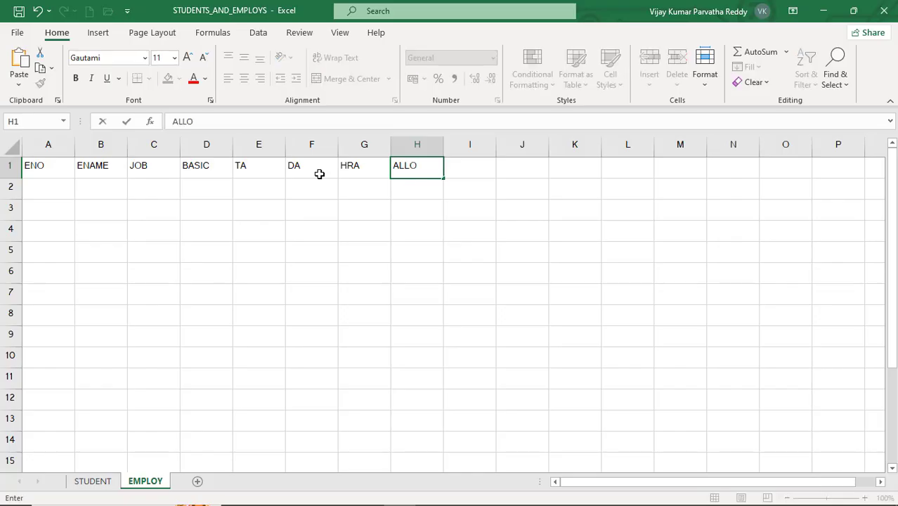
type("WENC")
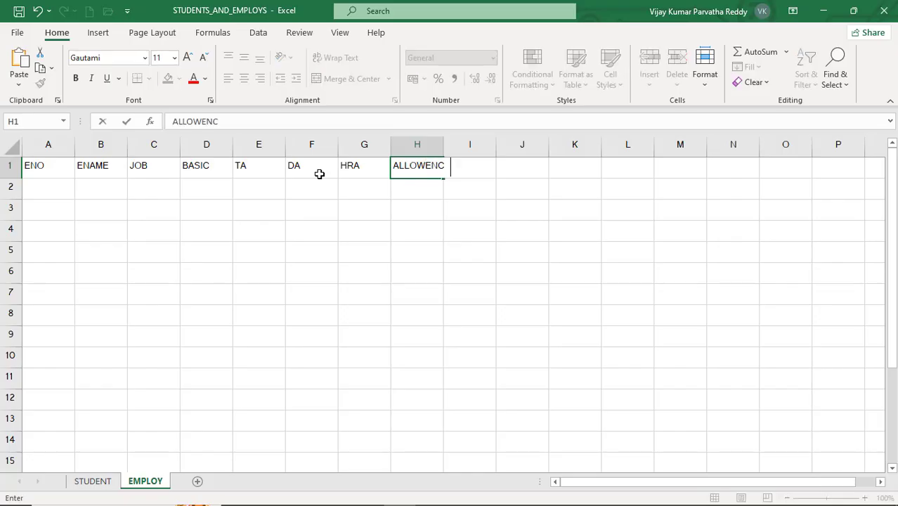
type("ES")
key("Return")
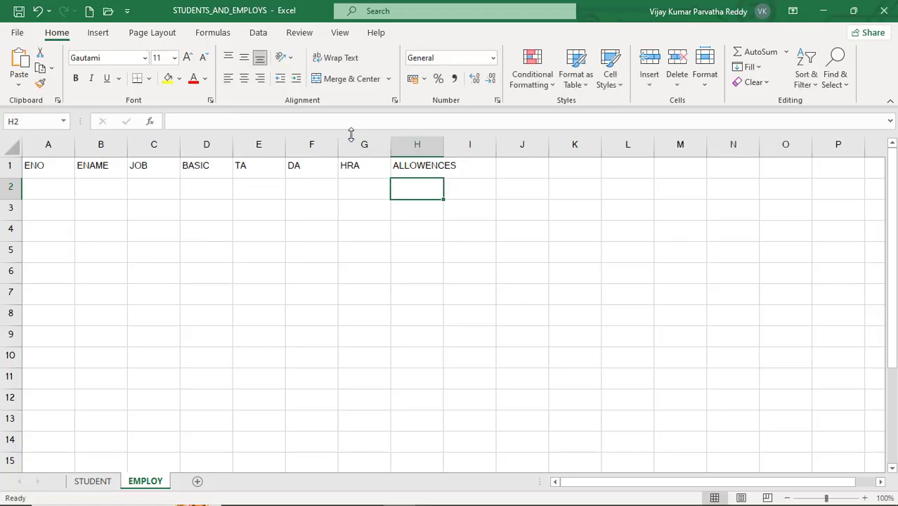
double_click(443, 144)
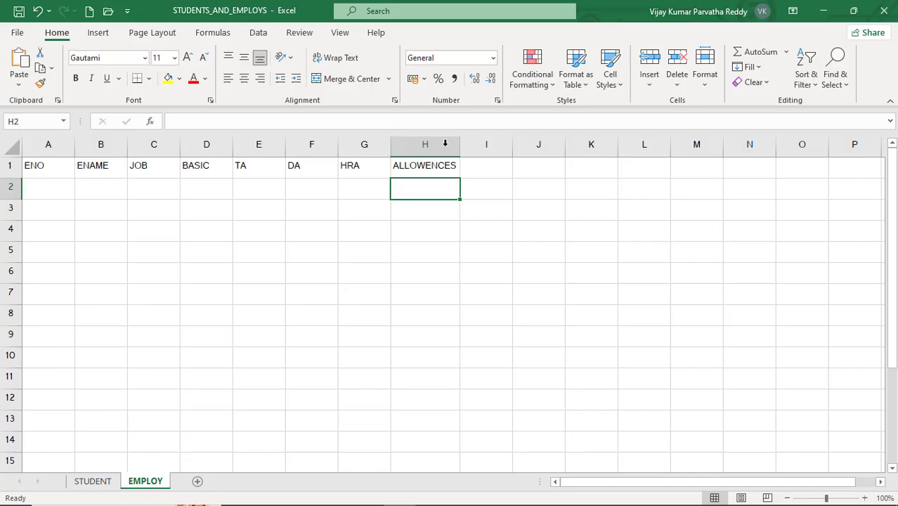
- Enter the provident fund heading PF(6%) in cell I1 of the EMPLOY sheet
left_click(483, 169)
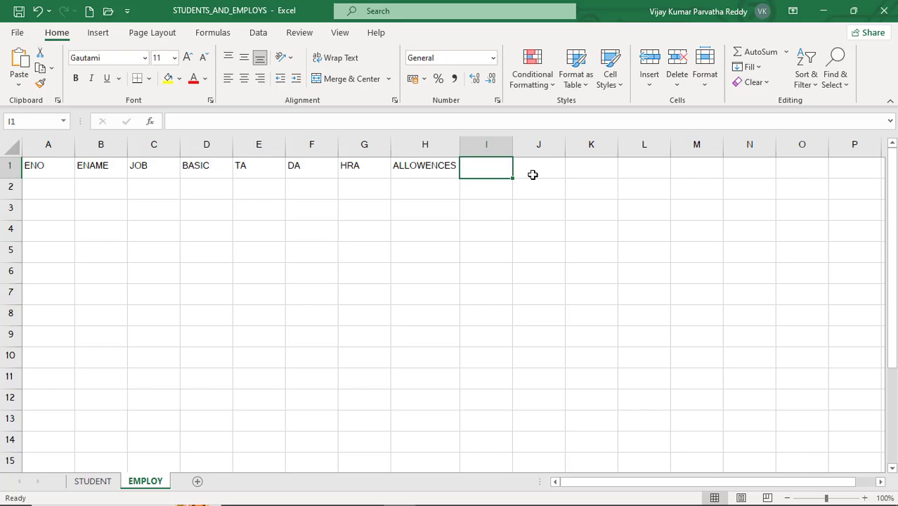
type("PF")
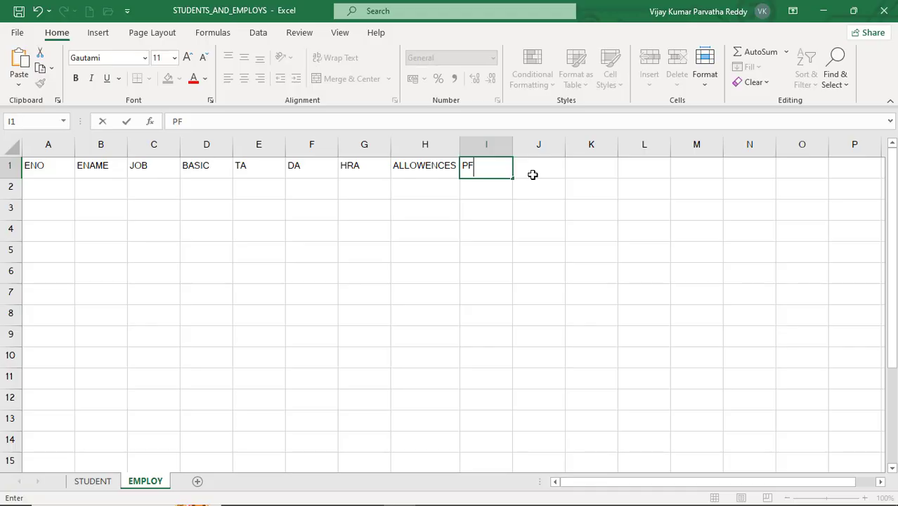
type("(6%)")
key("Return")
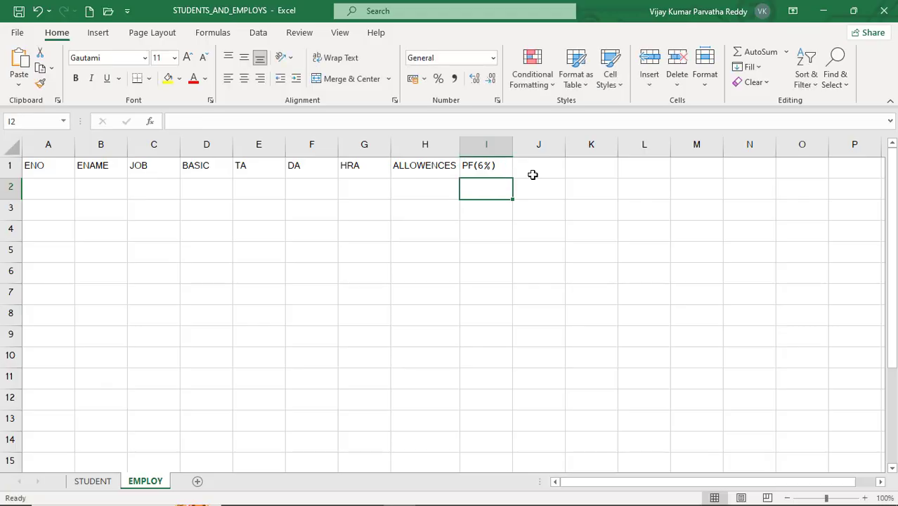
- Enter the income tax heading IT(5%) in cell J1 of the heading row
left_click(538, 168)
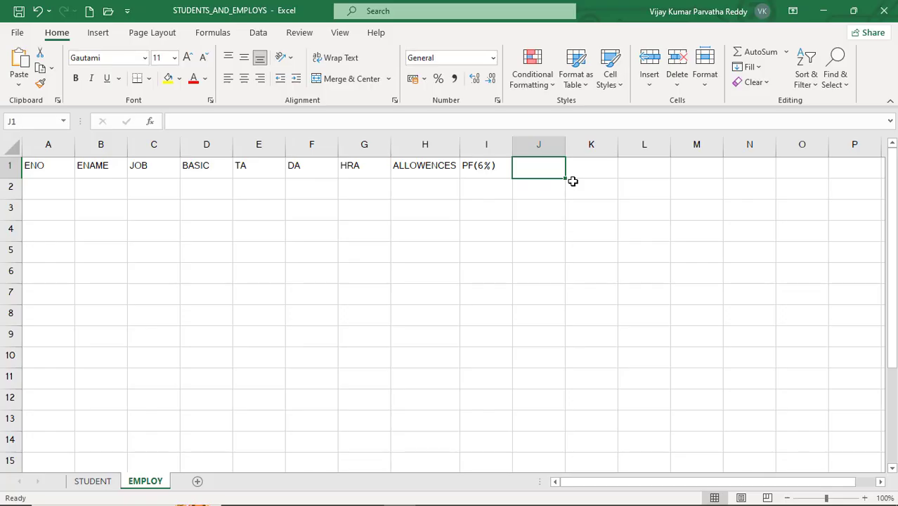
type("IT")
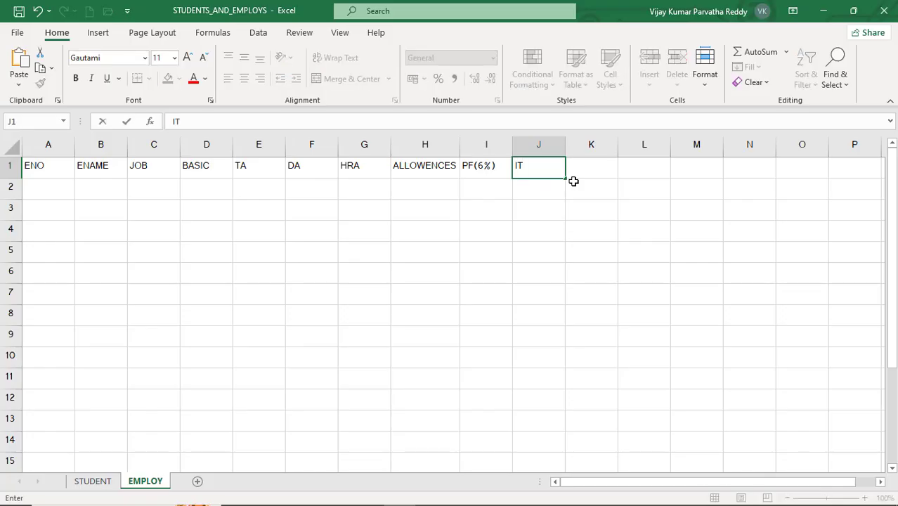
type("(5%)")
key("Return")
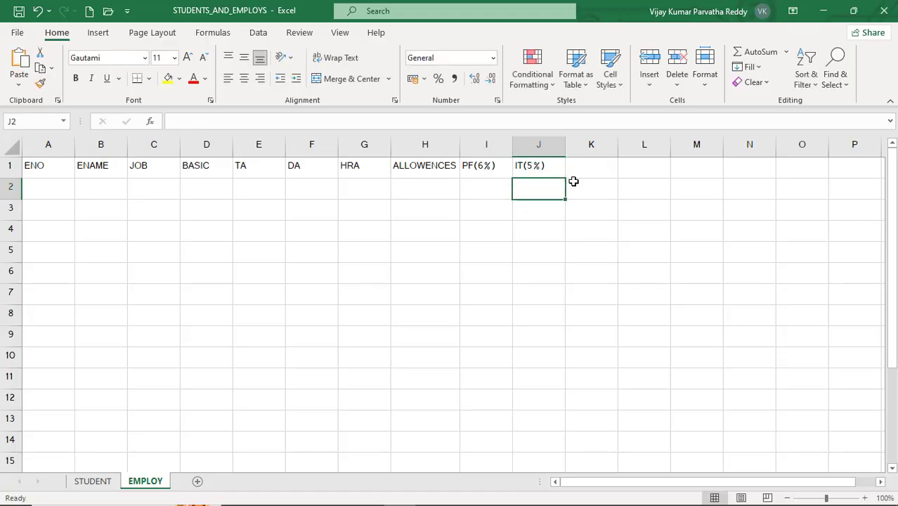
- Enter the heading DEDUCTIONS in cell K1 and fit column K to its text
left_click(584, 172)
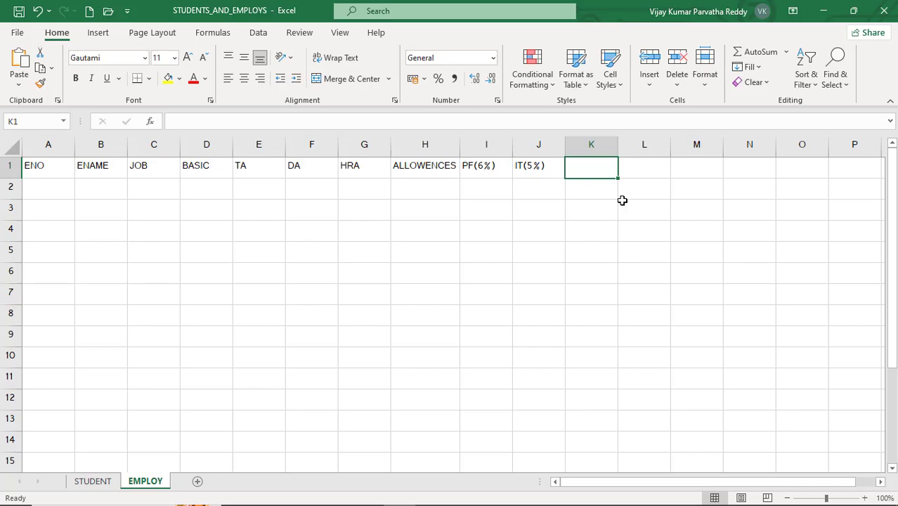
type("DE")
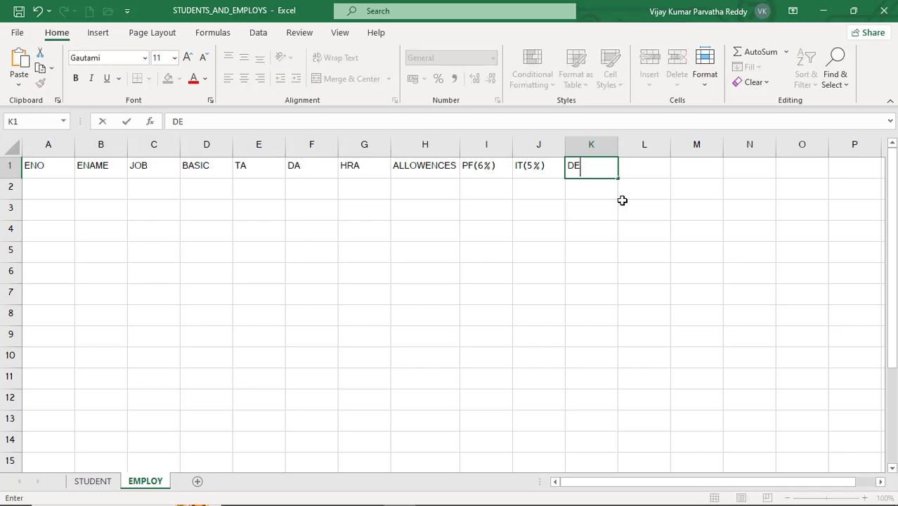
type("DUCTIONS")
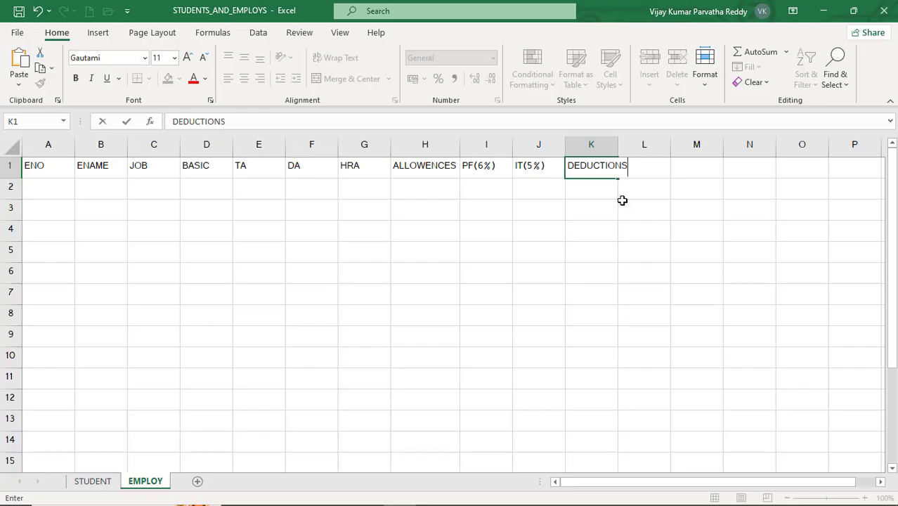
key("Return")
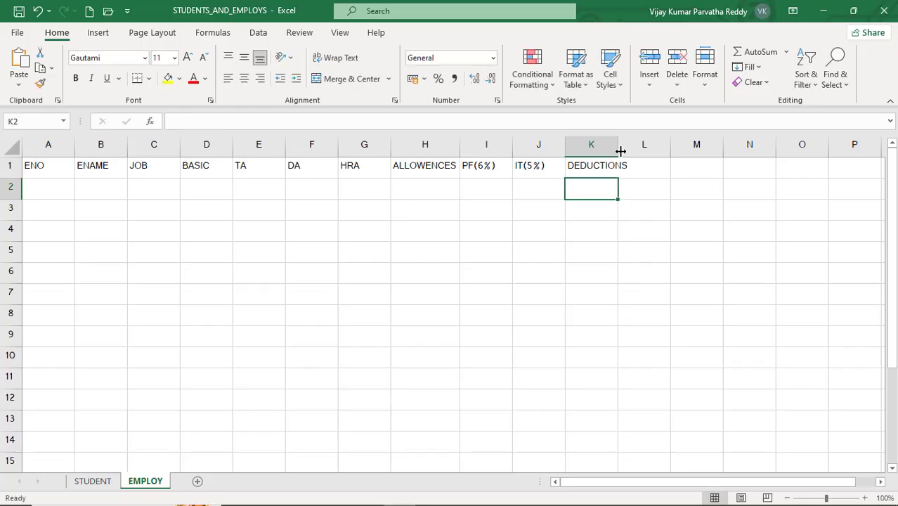
double_click(618, 144)
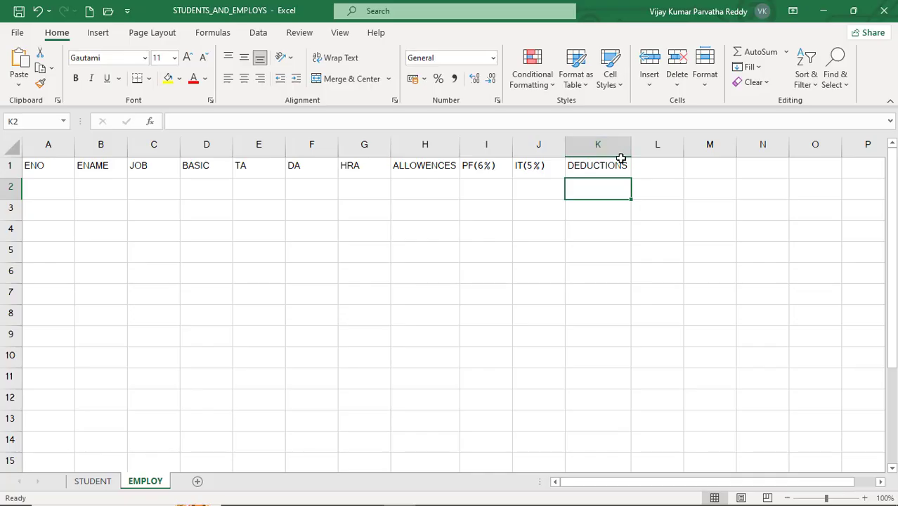
- Enter the heading GROSS SAL in cell L1 and fit column L to its text
left_click(660, 168)
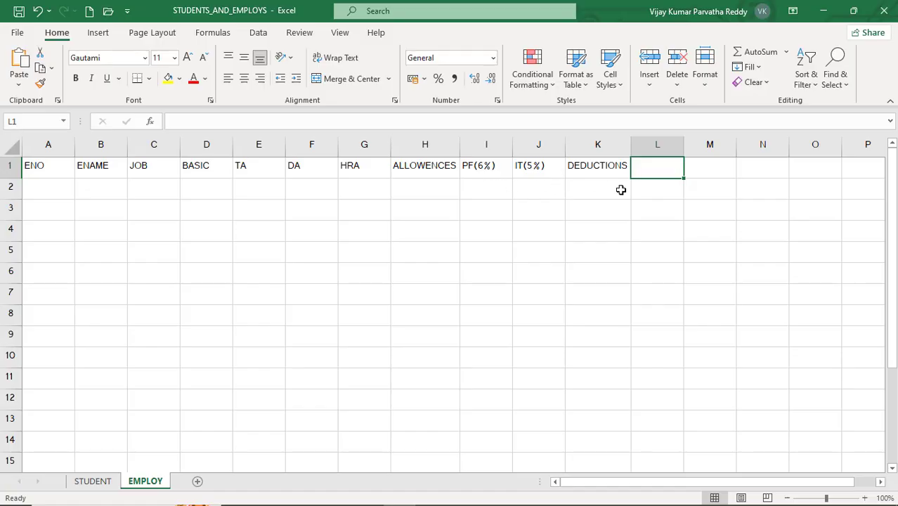
type("GR")
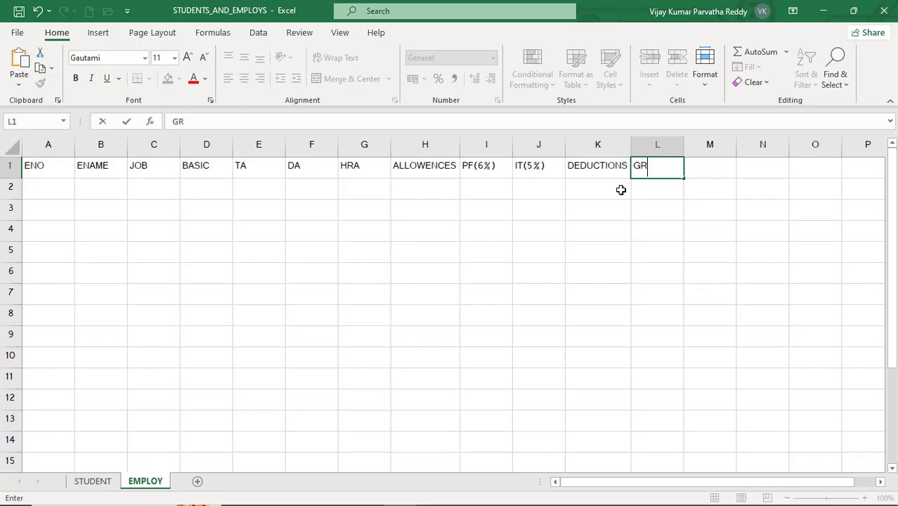
type("OSS SAL")
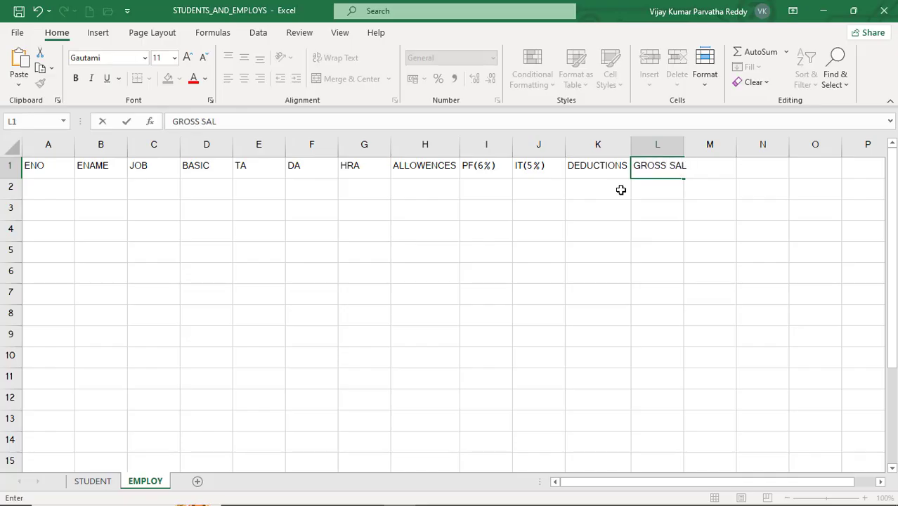
key("Return")
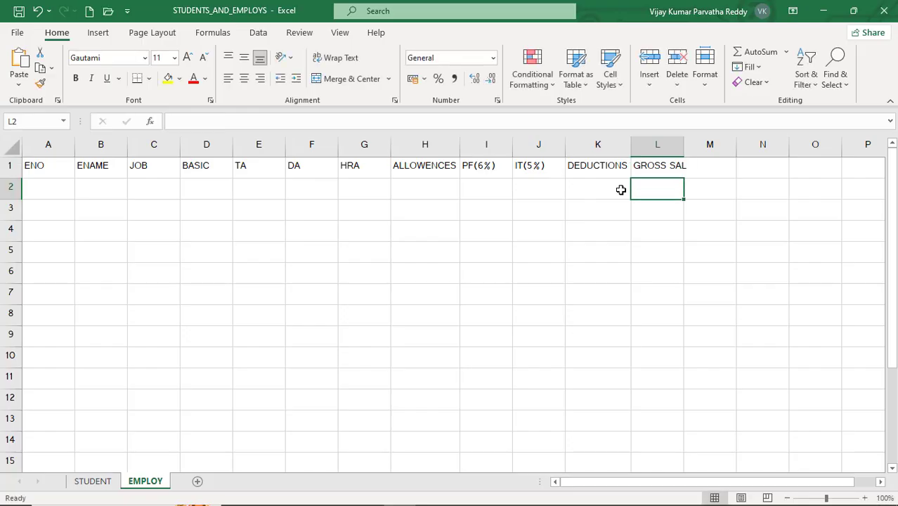
double_click(684, 144)
- Enter the heading NET SALARY in cell M1 and widen column M until the whole heading fits
left_click(712, 166)
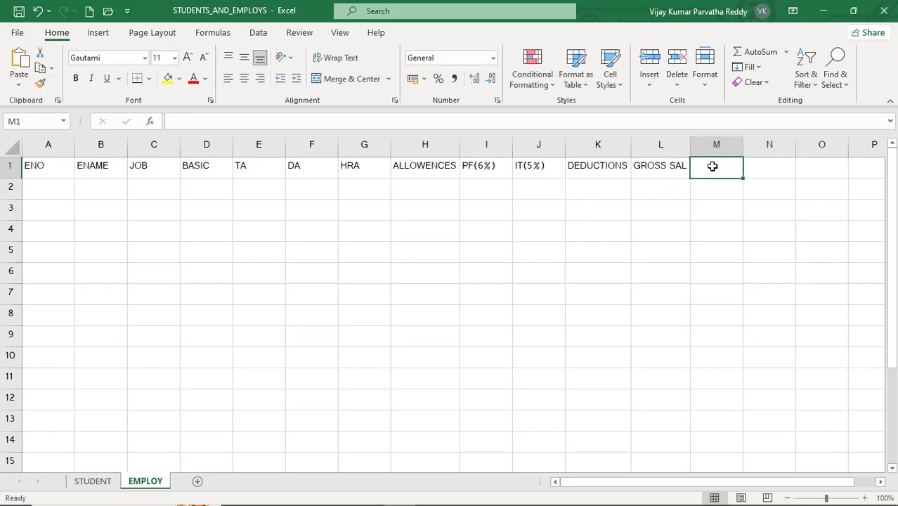
type("N")
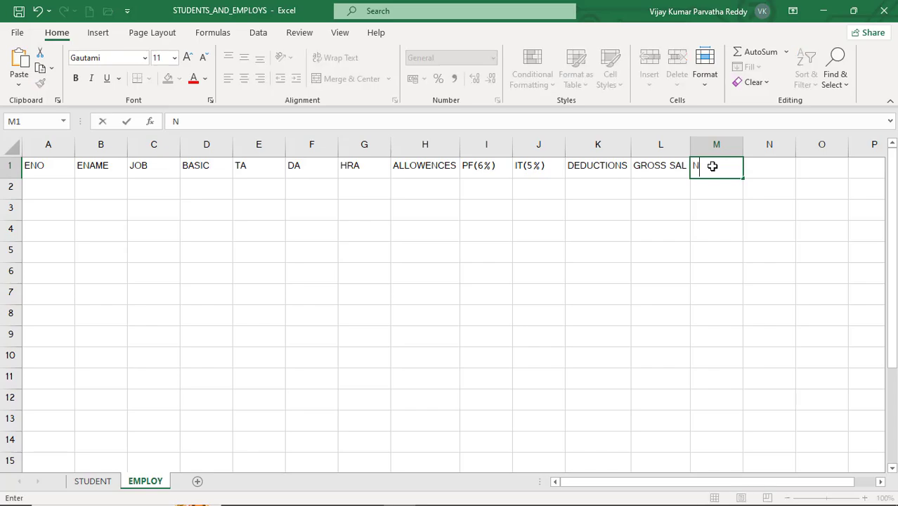
type("ET SALARY")
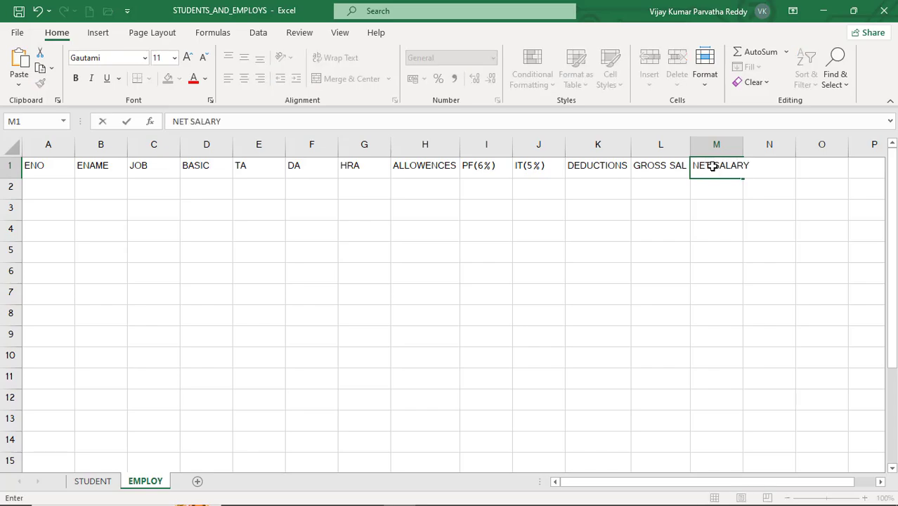
key("Return")
left_click_drag(743, 148, 752, 147)
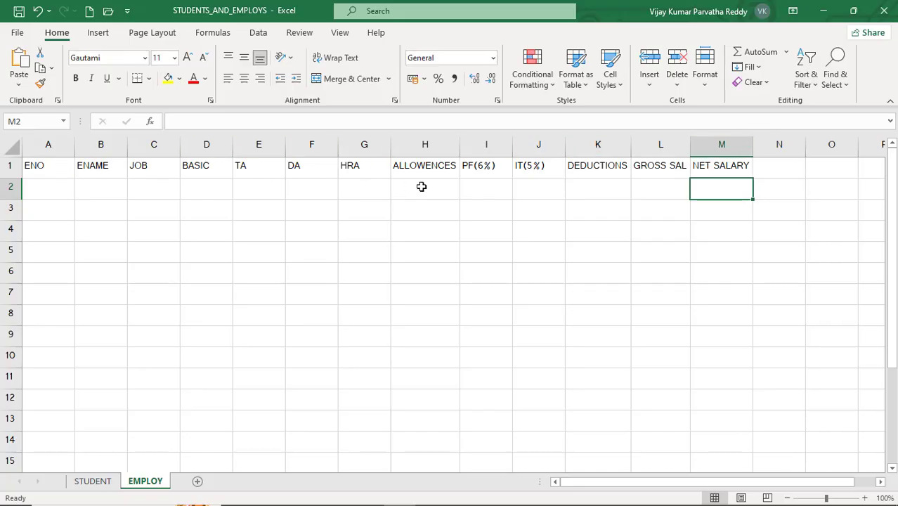
- Add the percentage to the TA heading in cell E1 so it reads TA(4%)
left_click(247, 167)
left_click(202, 121)
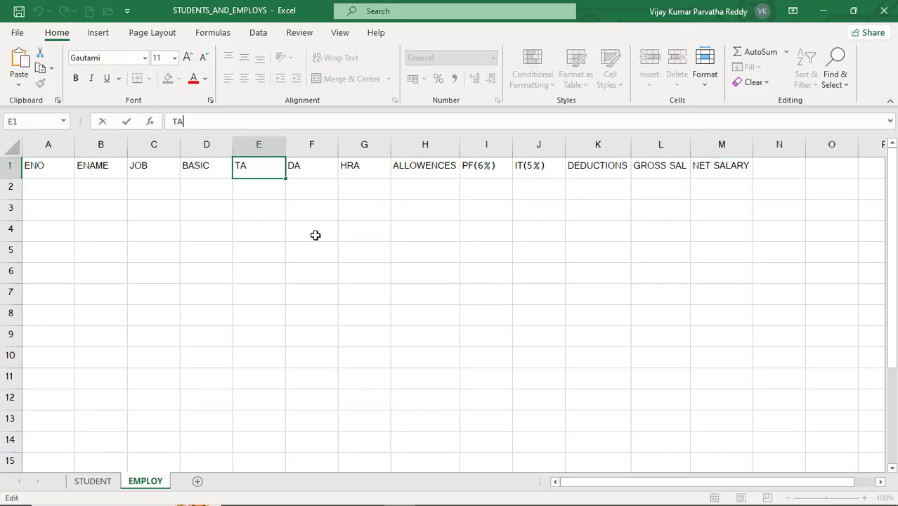
type("(4%)")
key("Return")
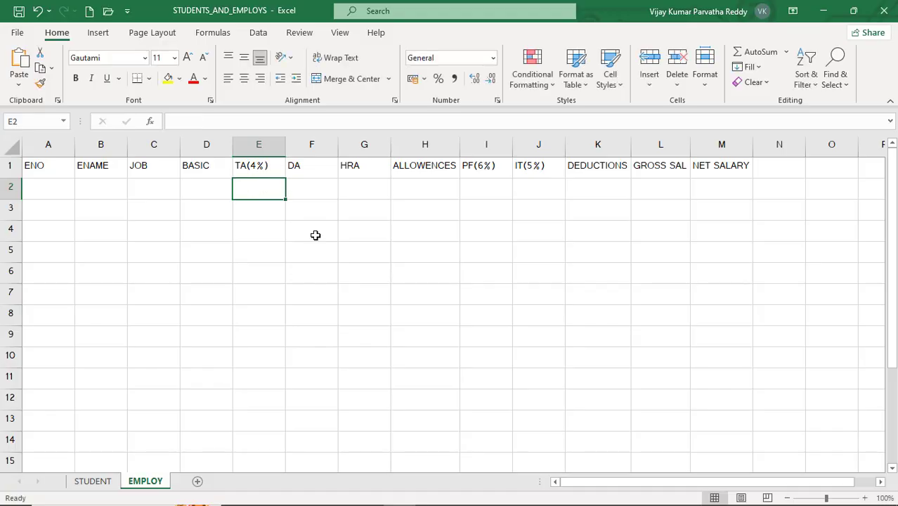
- Add the percentage to the DA heading in cell F1 so it reads DA(3%)
key("Up")
key("Right")
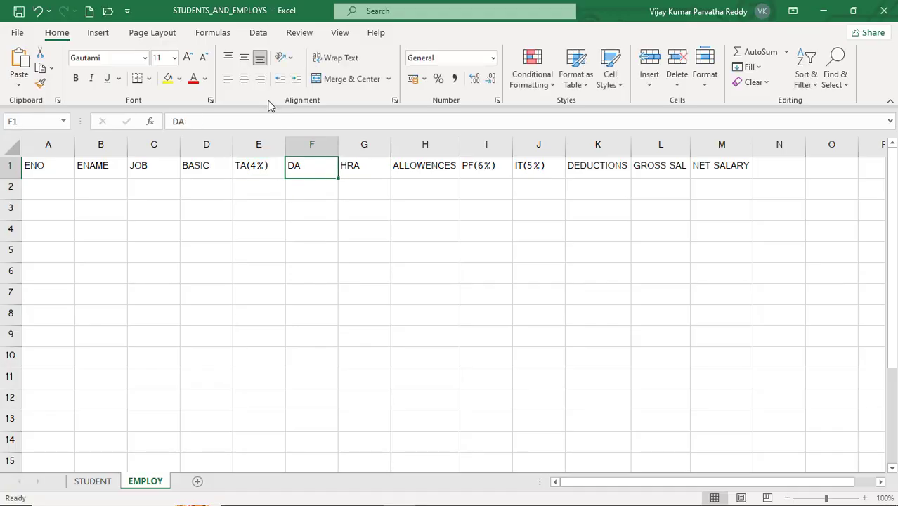
left_click(266, 122)
type("(")
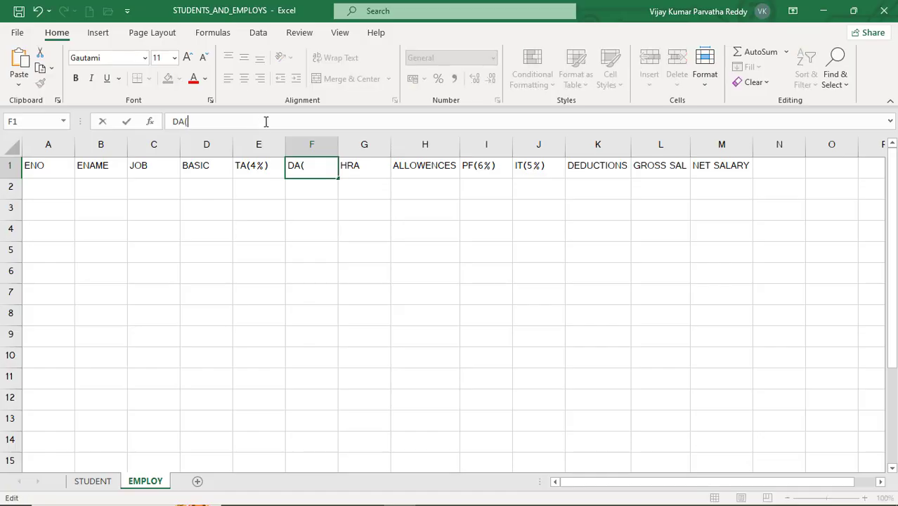
type("3%)")
key("Return")
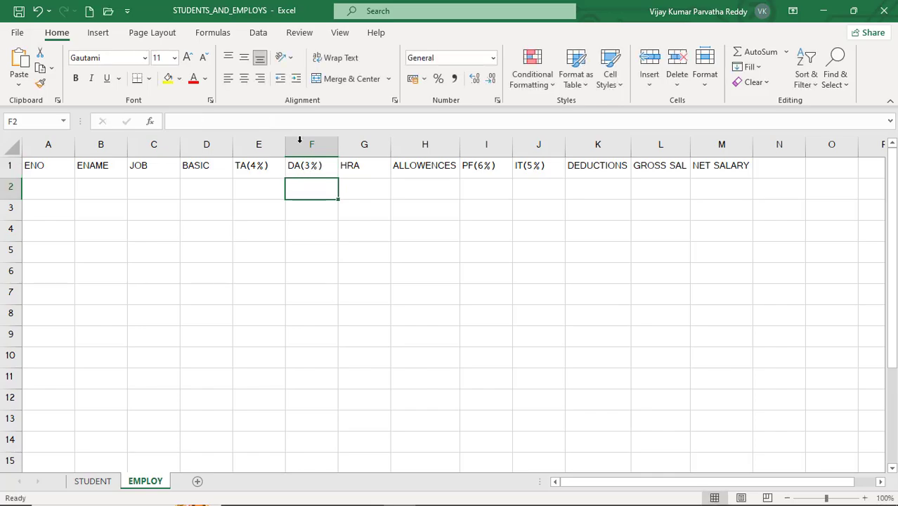
- Extend the HRA heading in cell G1 to HRA(7%) and select cell A2 for the first employee record
left_click(352, 163)
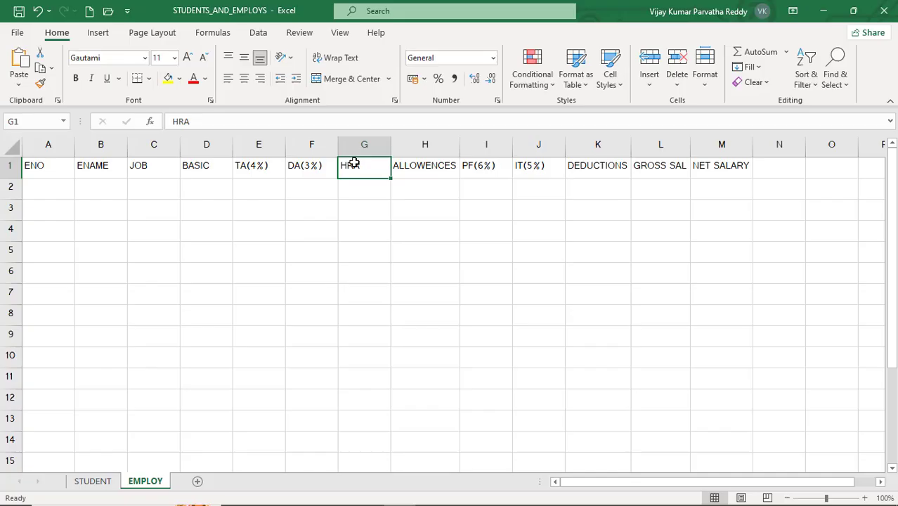
left_click(261, 122)
type("(")
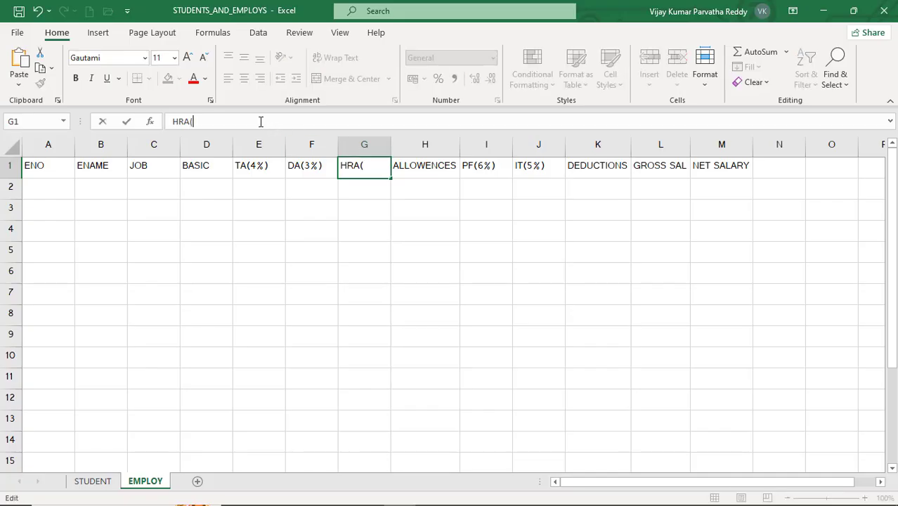
type("7%)")
key("Return")
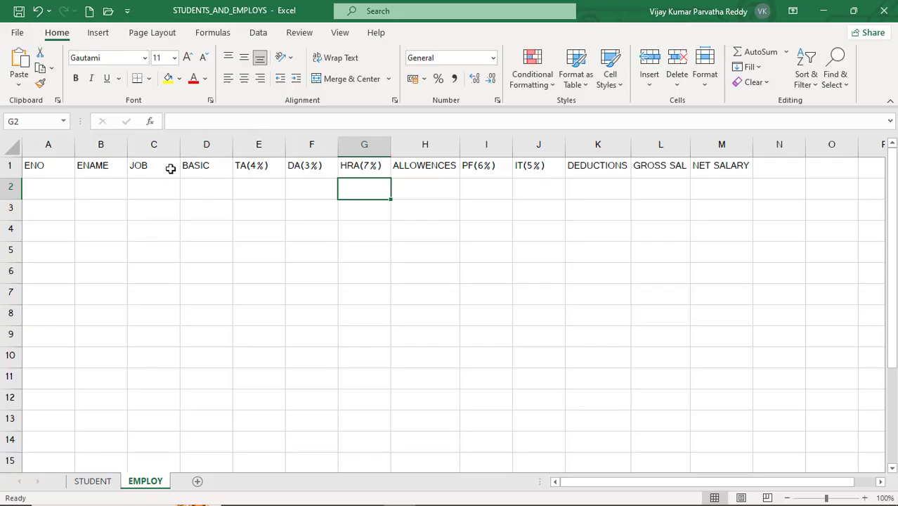
left_click(52, 188)
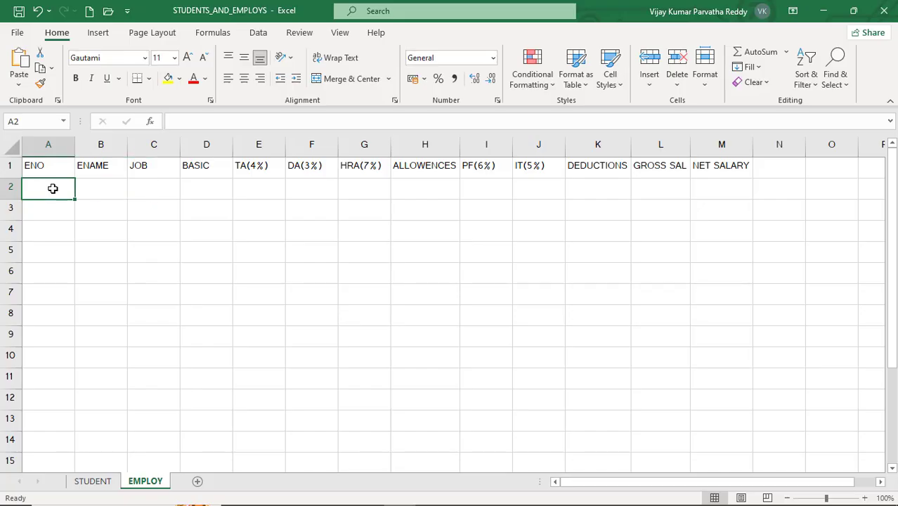
- Enter employee numbers 100 and 101 in cells A2 and A3 and fill the series down to A10
type("100")
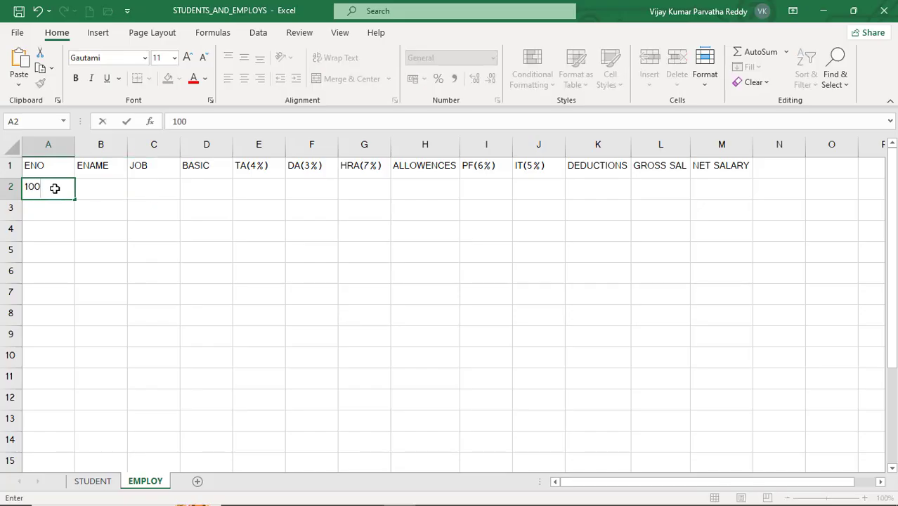
key("Return")
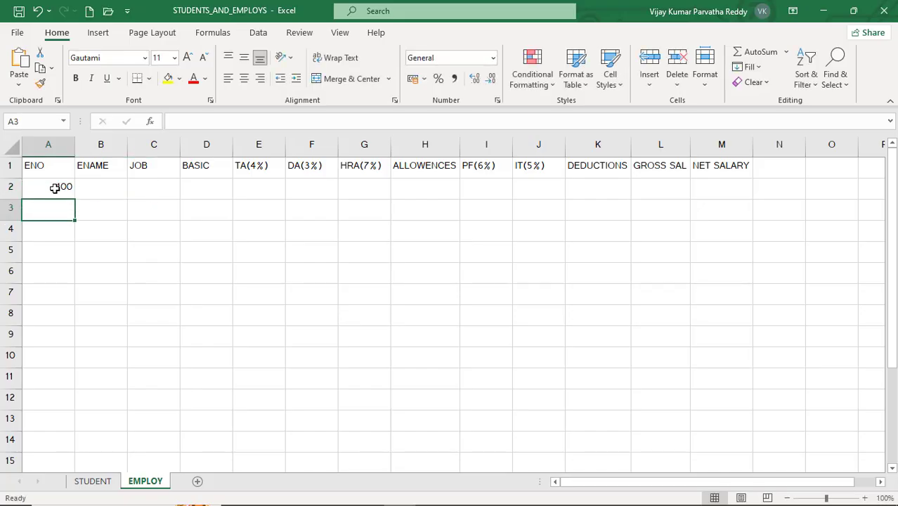
type("101")
key("Return")
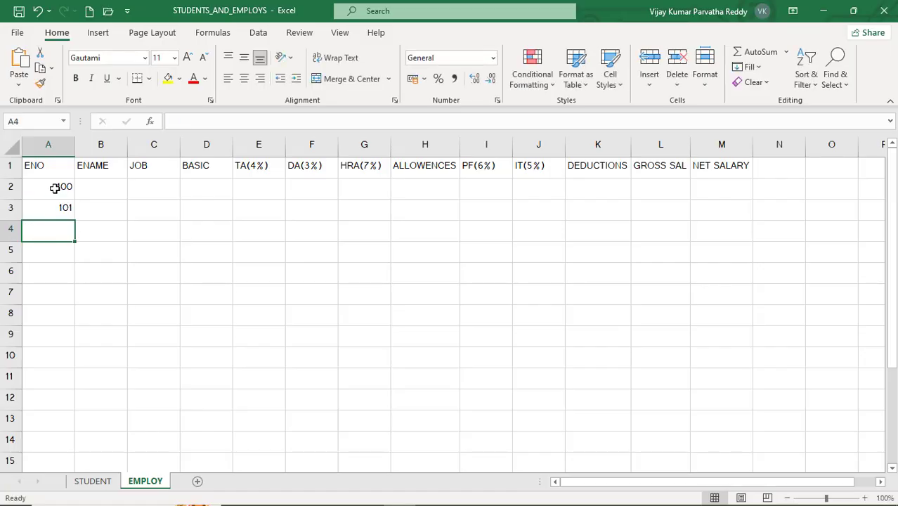
left_click_drag(55, 188, 72, 364)
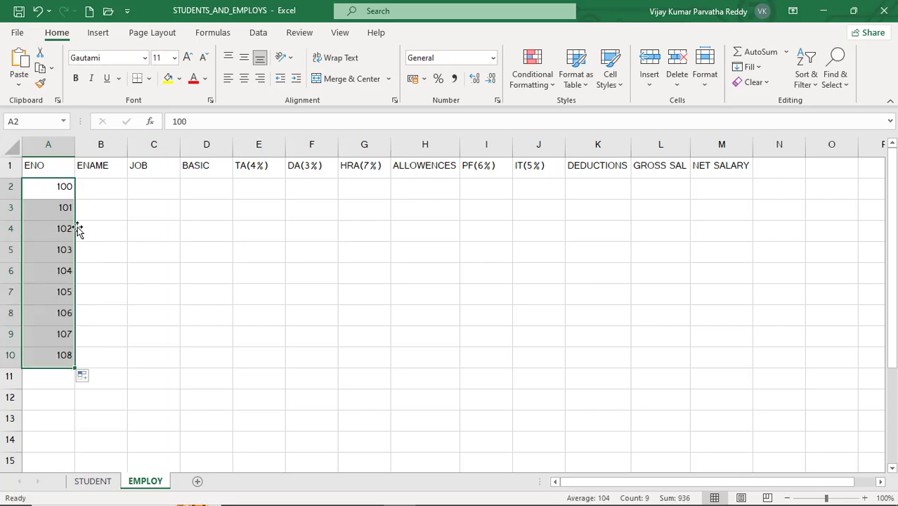
- Enter the first four employees' names in the ENAME column, cells B2 to B5
left_click(90, 193)
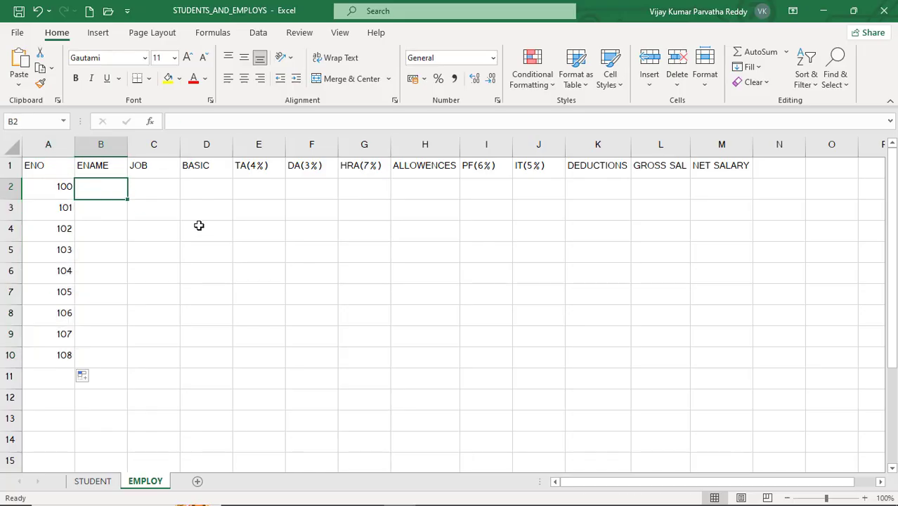
type("HARI")
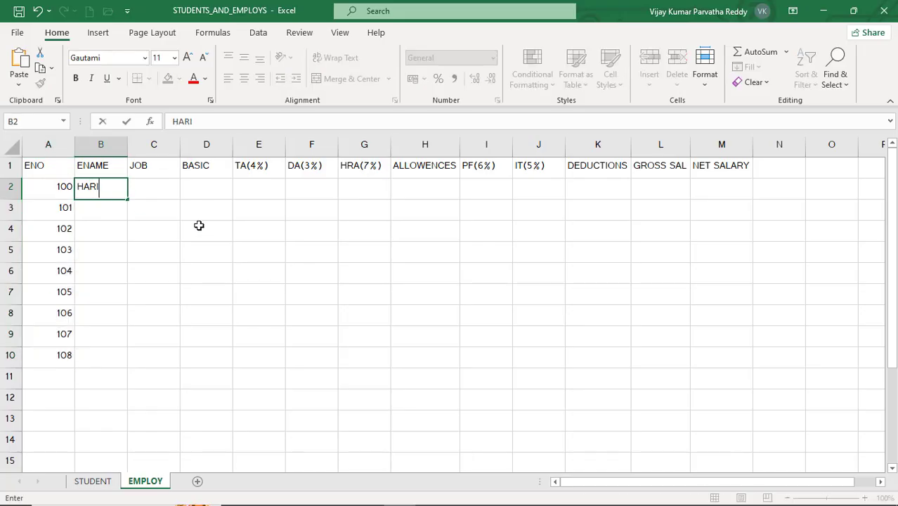
key("Return")
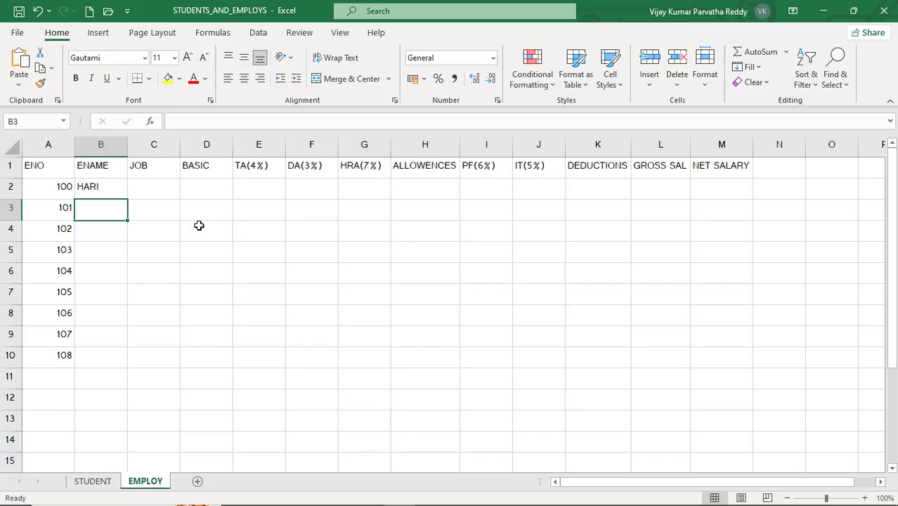
type("VIJAY")
key("Return")
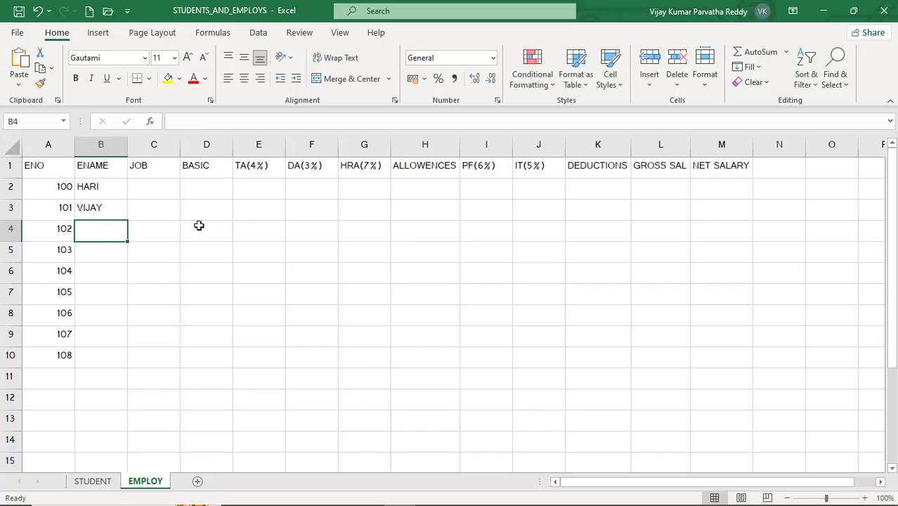
type("KIRAN")
key("Return")
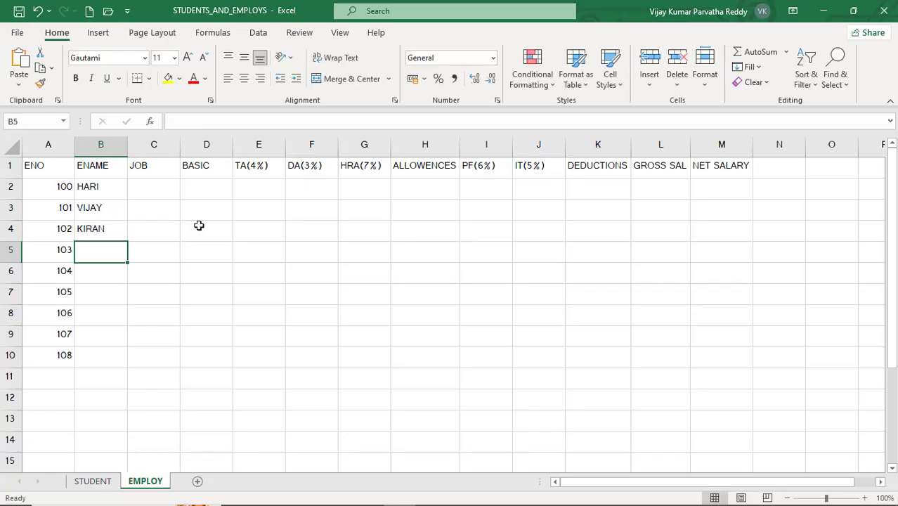
type("NANI")
key("Return")
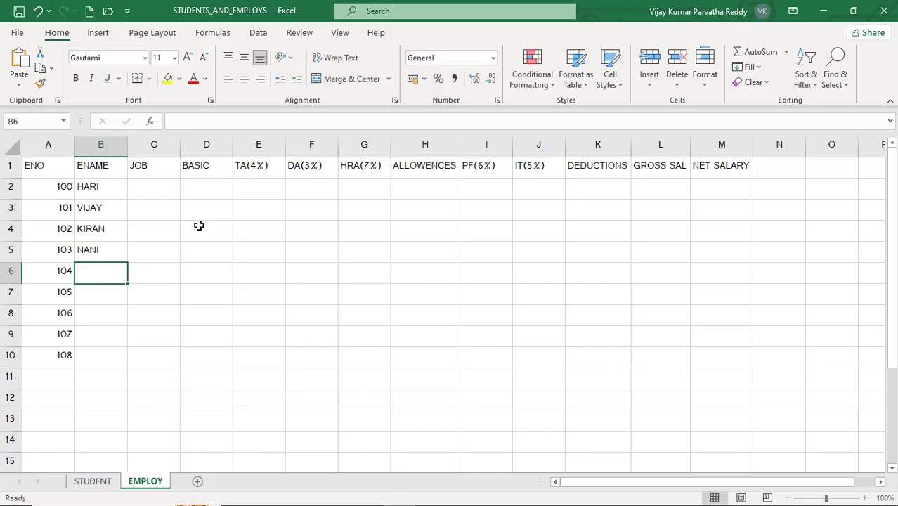
- Enter the remaining five employees' names in the ENAME column, cells B6 to B10
type("VAMSI")
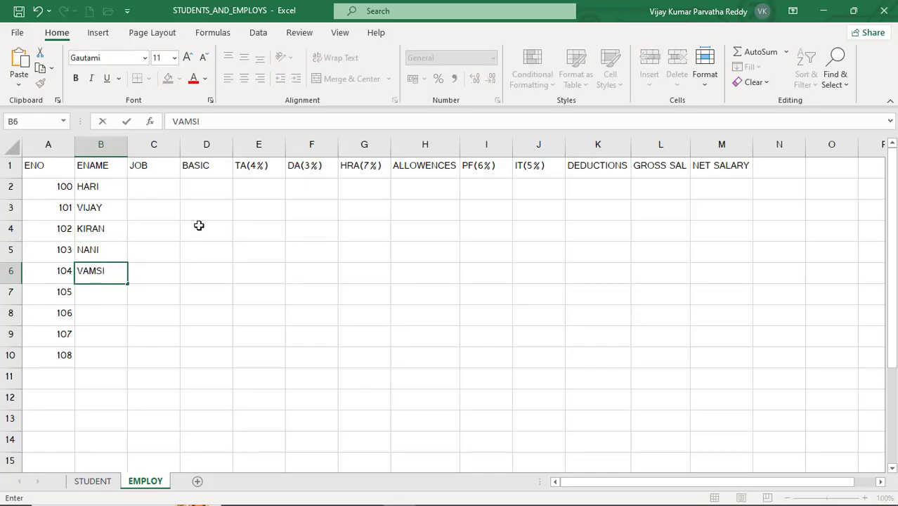
key("Return")
type("SITHA")
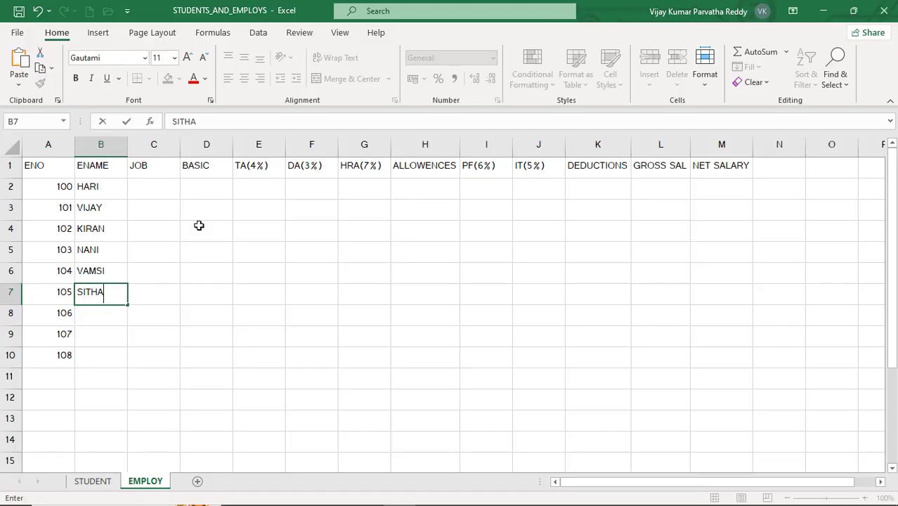
key("Return")
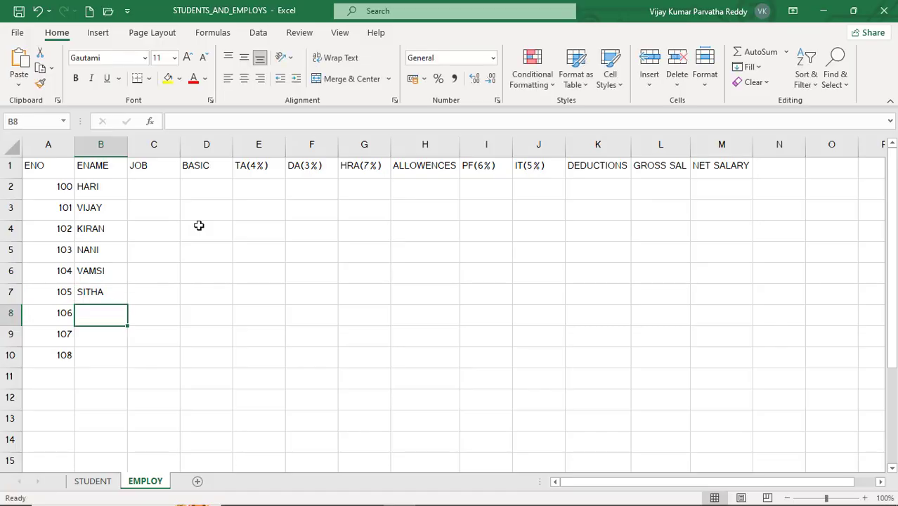
type("BABU")
key("Return")
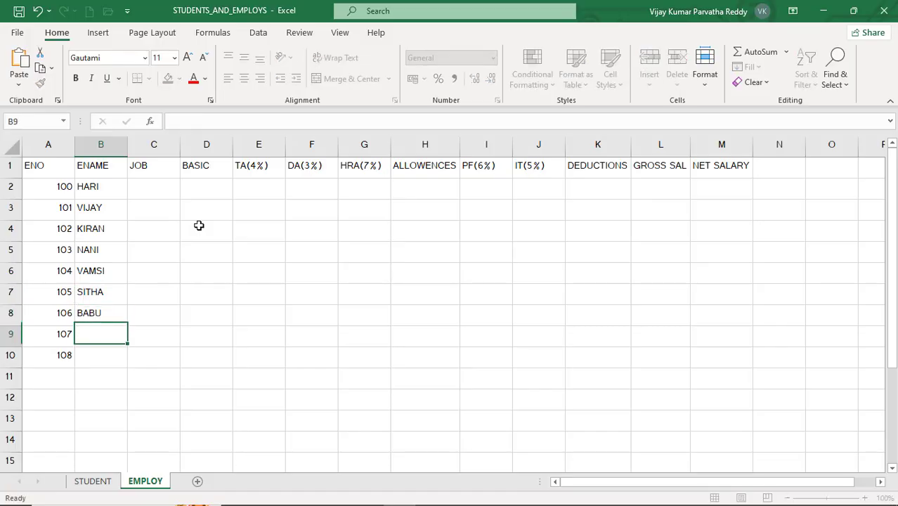
type("UDAY")
key("Return")
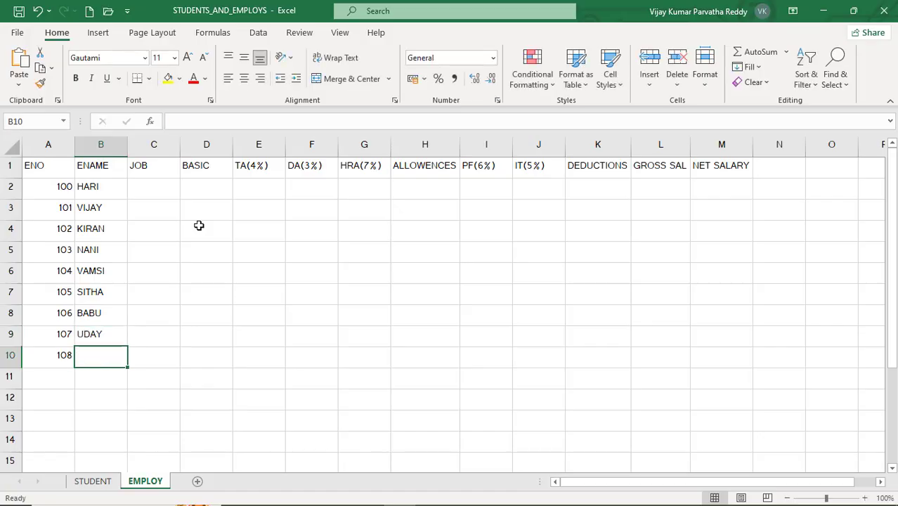
type("VINAY")
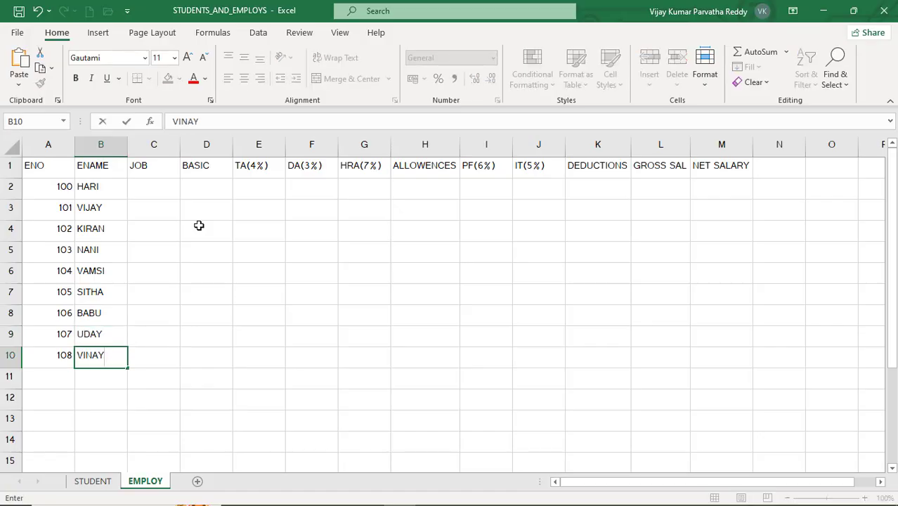
- Enter the jobs of the last three employees: CLERK in C10, MANAGER in C9 and PROGRAMMER in C8
key("Tab")
type("CLERK")
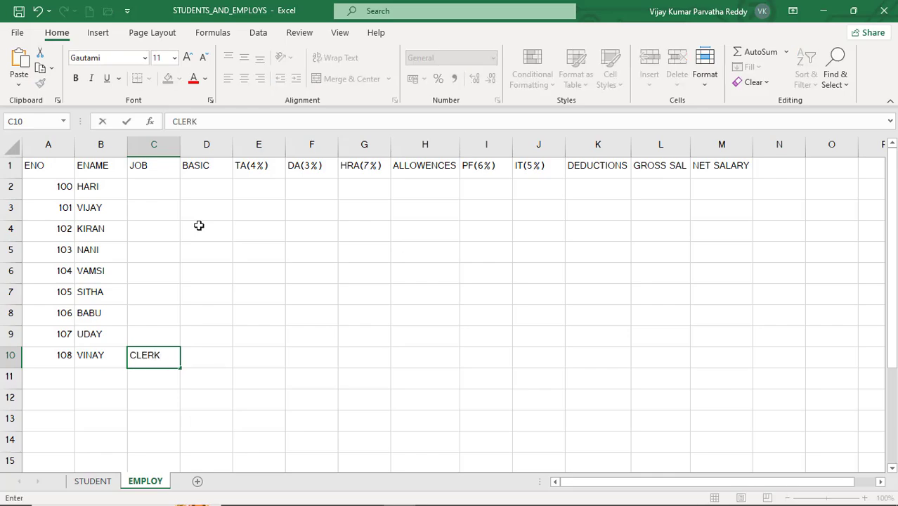
key("Up")
type("MANAGER")
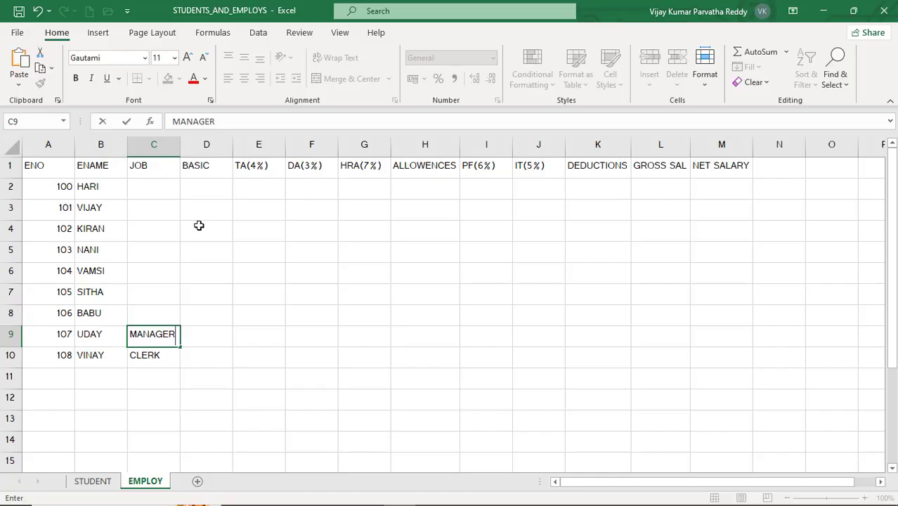
key("Up")
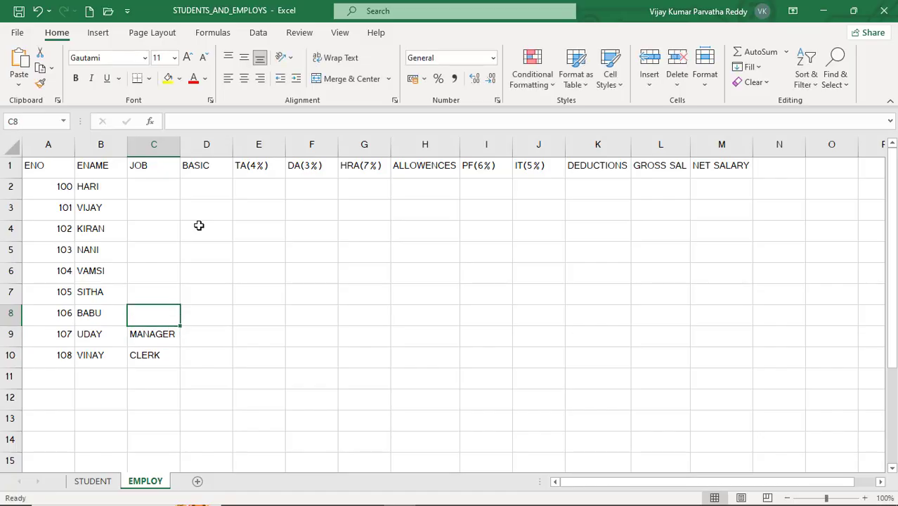
type("PROGRA")
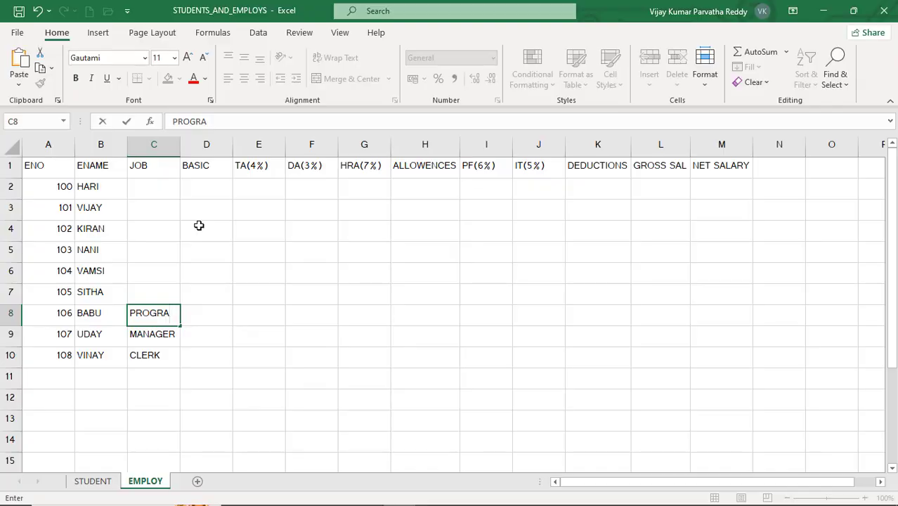
type("MMER")
key("Return")
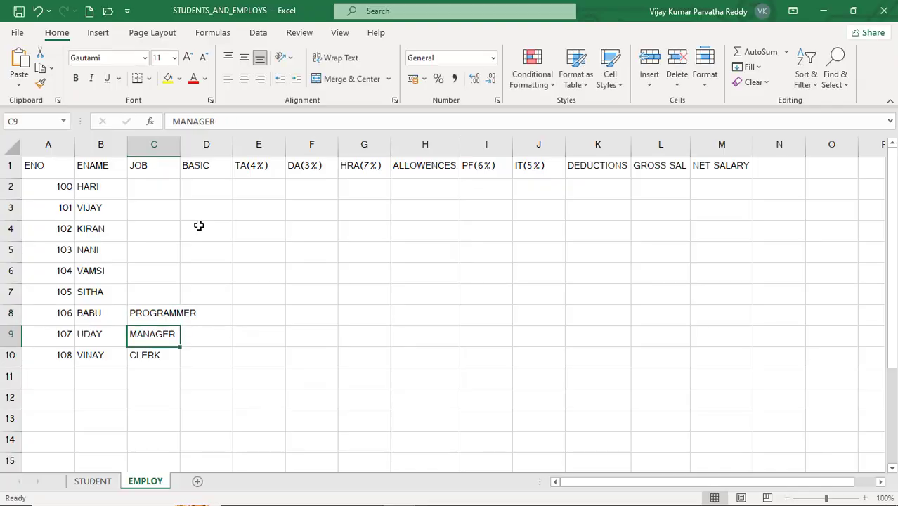
- Enter the jobs of the first three employees: CLERK in C2, PROGRAMMER in C3 and MANAGER in C4
key("Up")
key("Up")
key("Up")
key("Up")
key("Up")
key("Up")
key("Up")
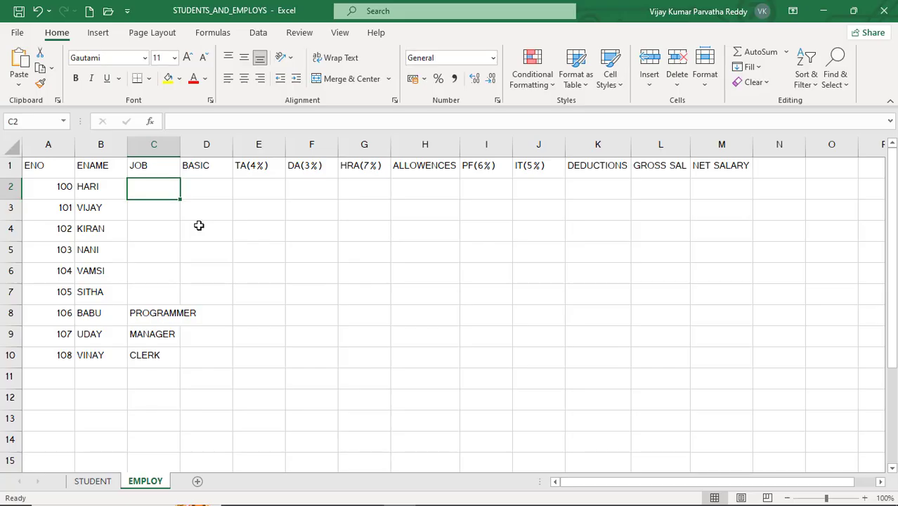
type("CLERK")
key("Return")
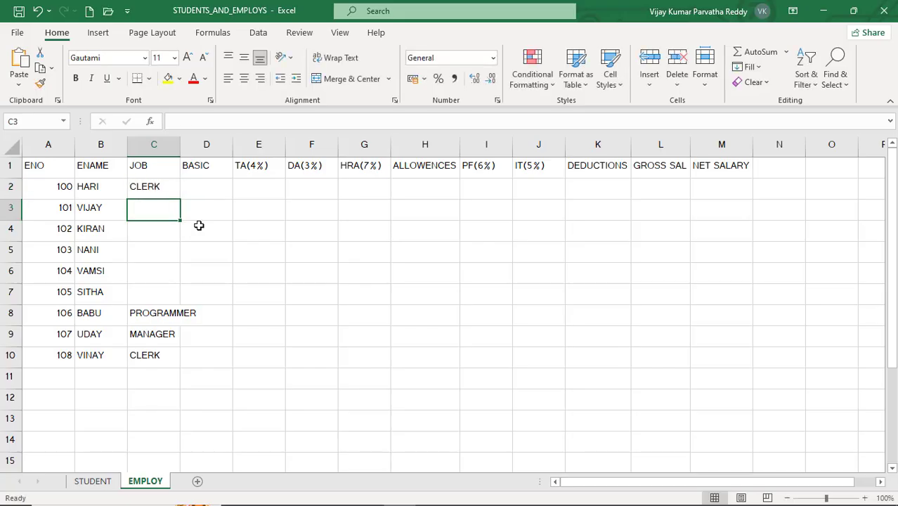
type("PRO")
key("Return")
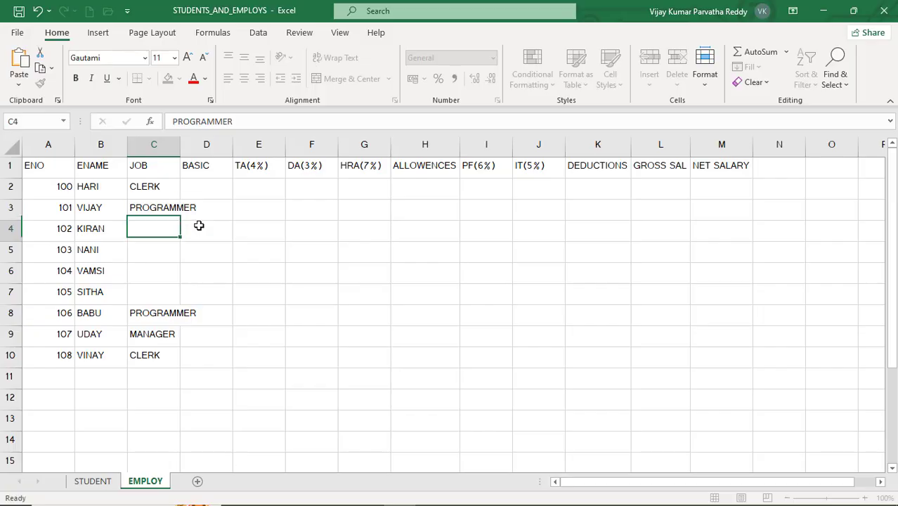
type("MANAGER")
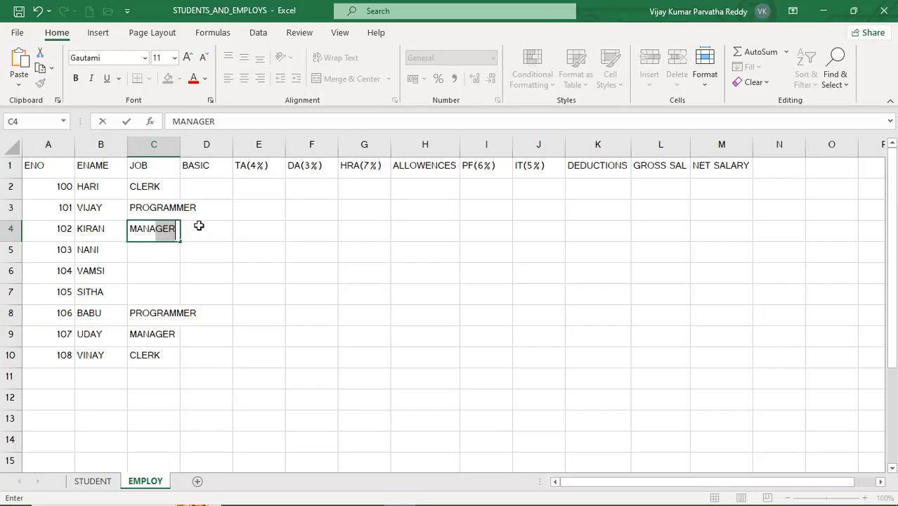
key("Return")
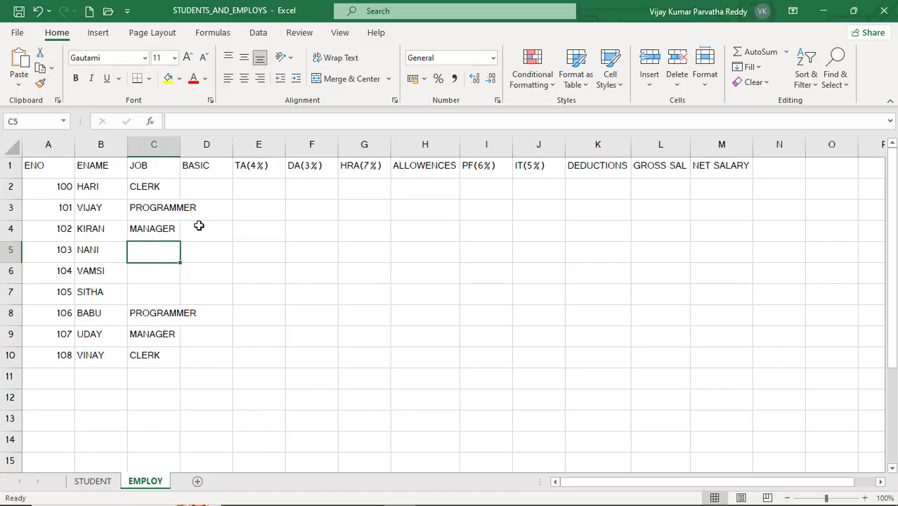
- Enter CLERK in C5 and JR CLERK in C6 and C7, and fit the width of column C to its contents
type("C")
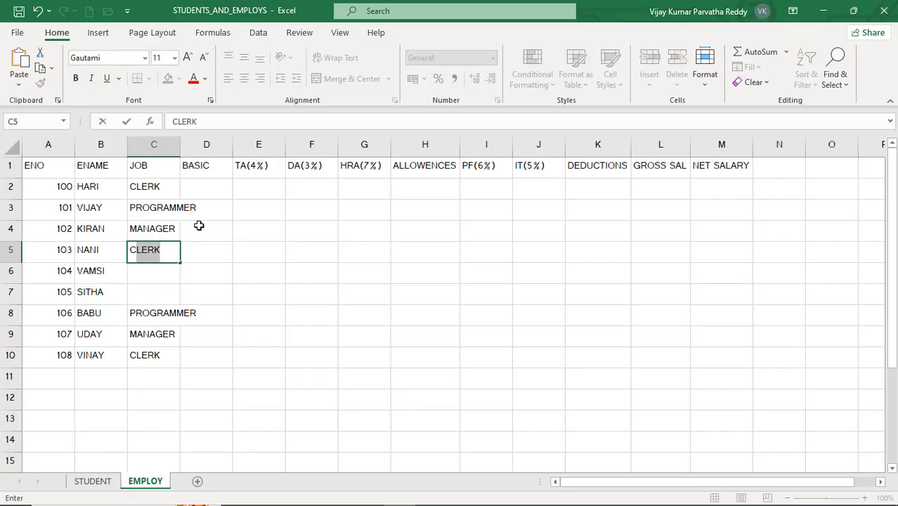
key("Return")
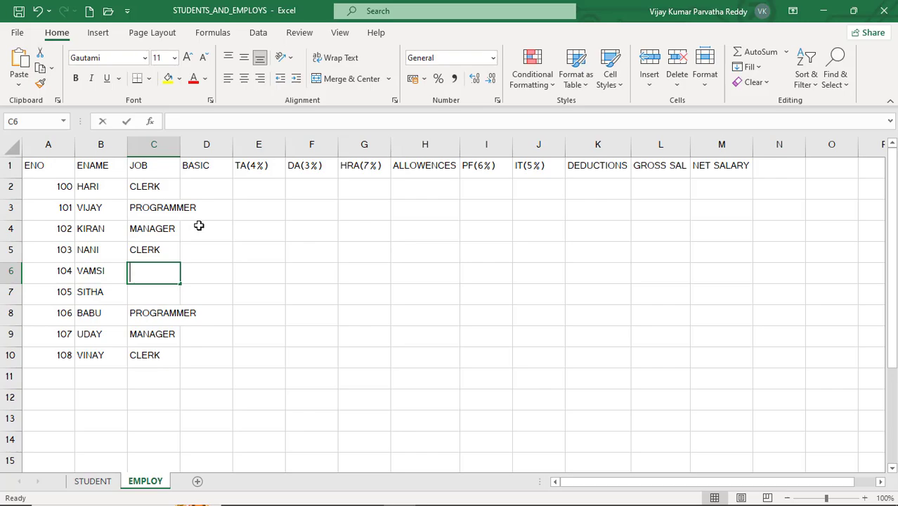
type("JR CLERK")
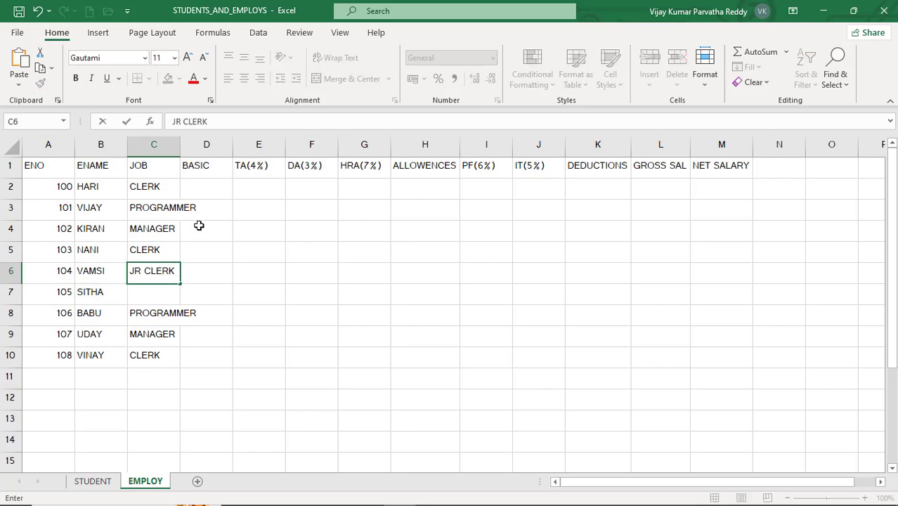
key("Return")
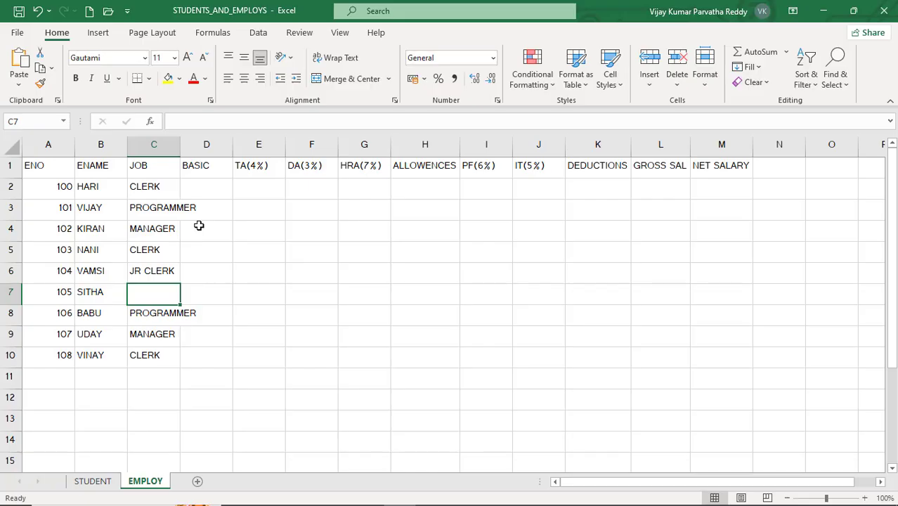
type("JR")
key("Return")
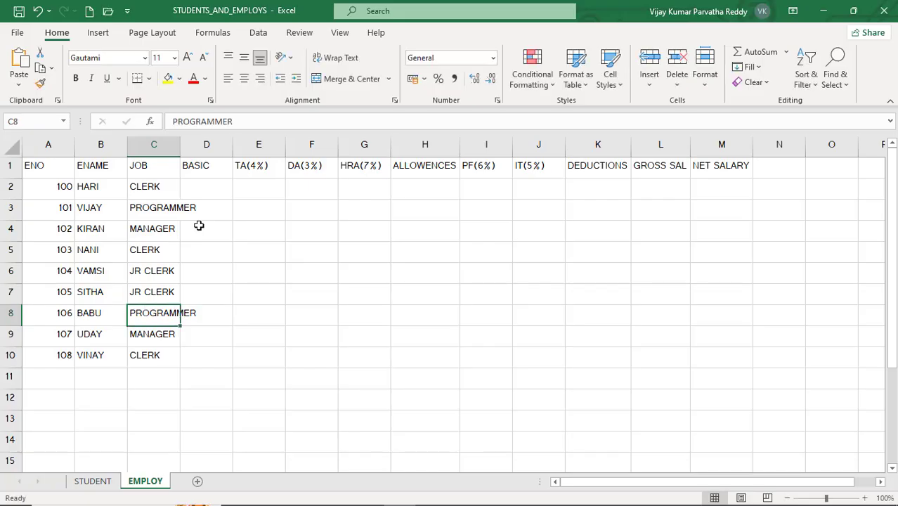
double_click(180, 142)
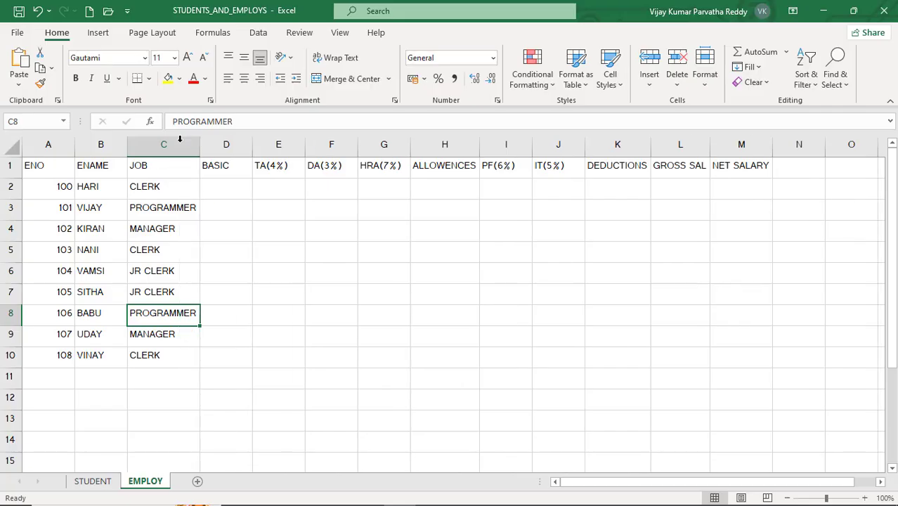
- Enter the first three employees' basic salaries in the BASIC column: 7000 in D2, 15000 in D3 and 20000 in D4
left_click(167, 191)
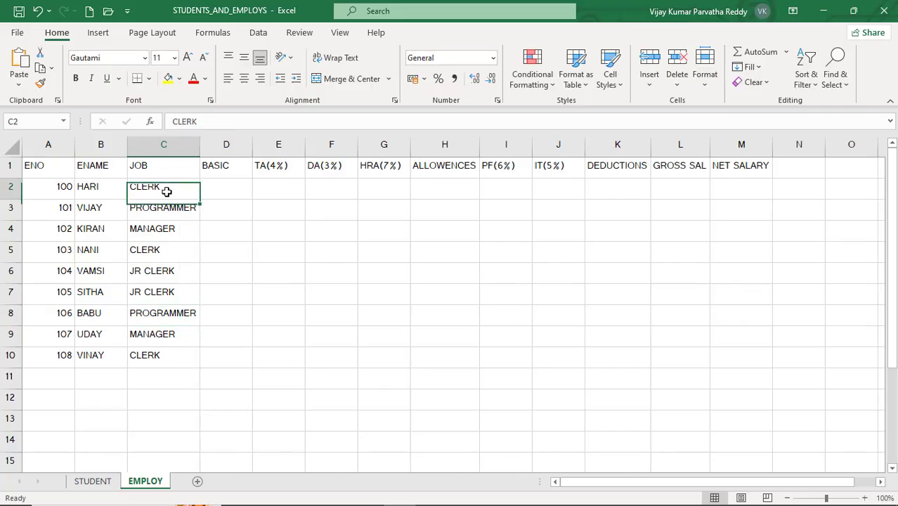
left_click(220, 189)
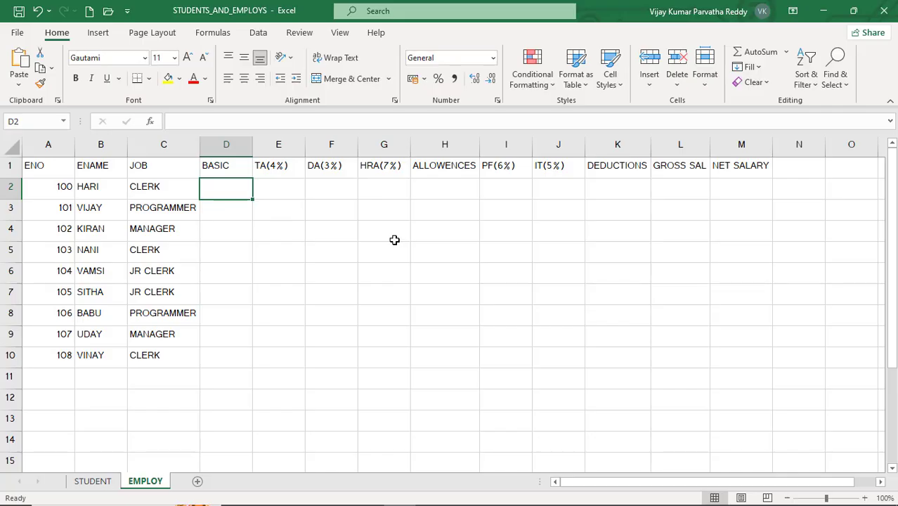
type("7000")
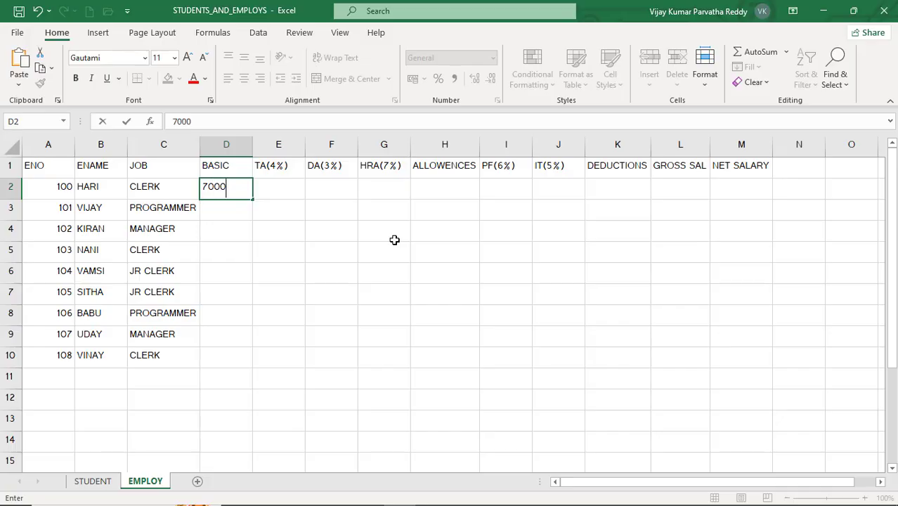
key("Return")
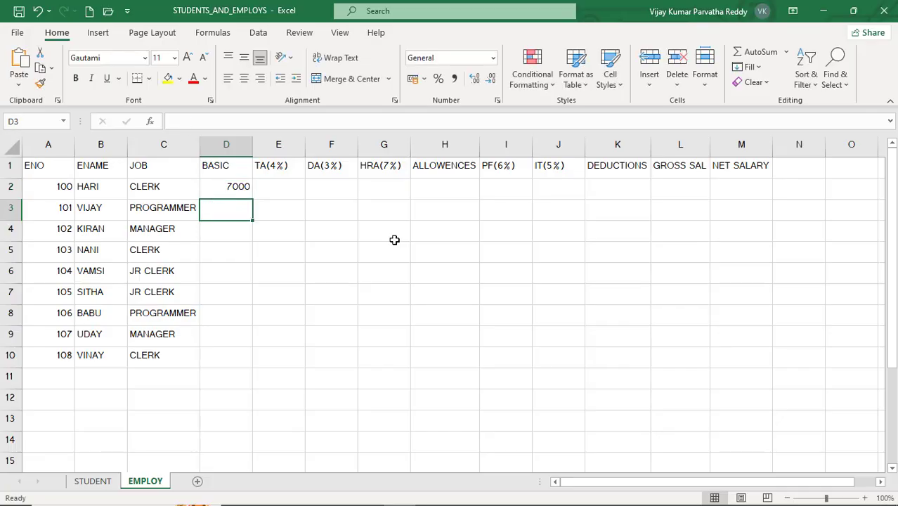
type("15000")
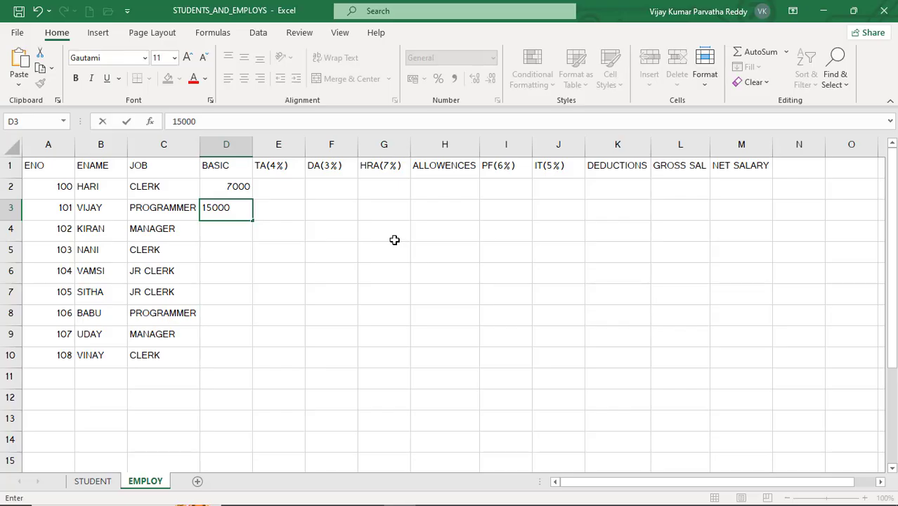
key("Return")
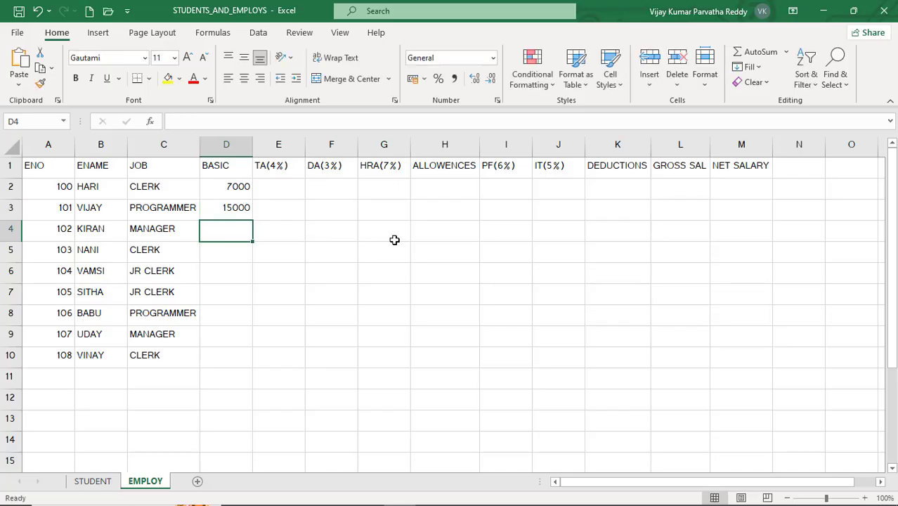
type("20")
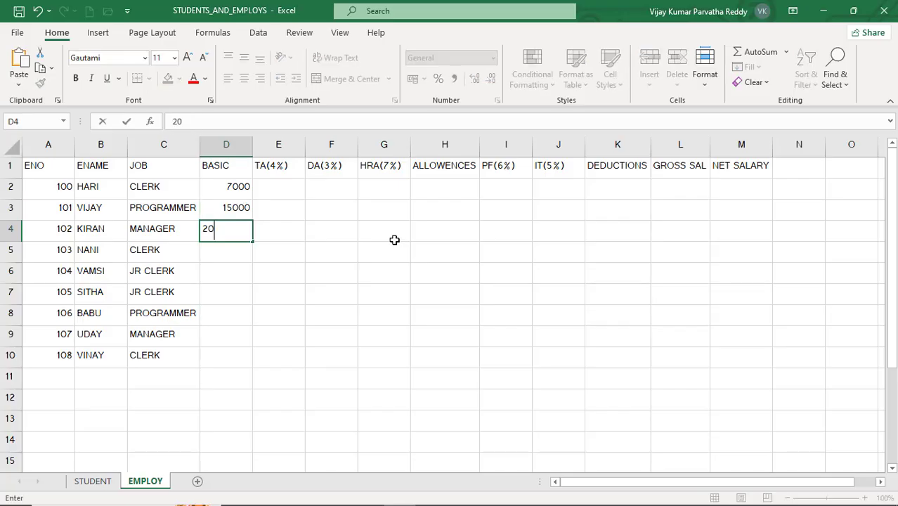
type("000")
key("Return")
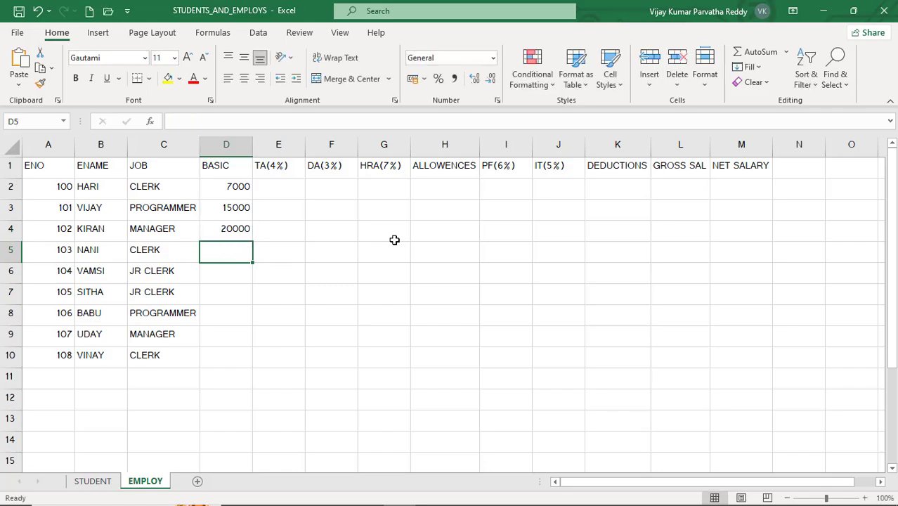
- Enter the next three basic salaries: 4500 in D5, 3500 in D6 and 3000 in D7
type("4500")
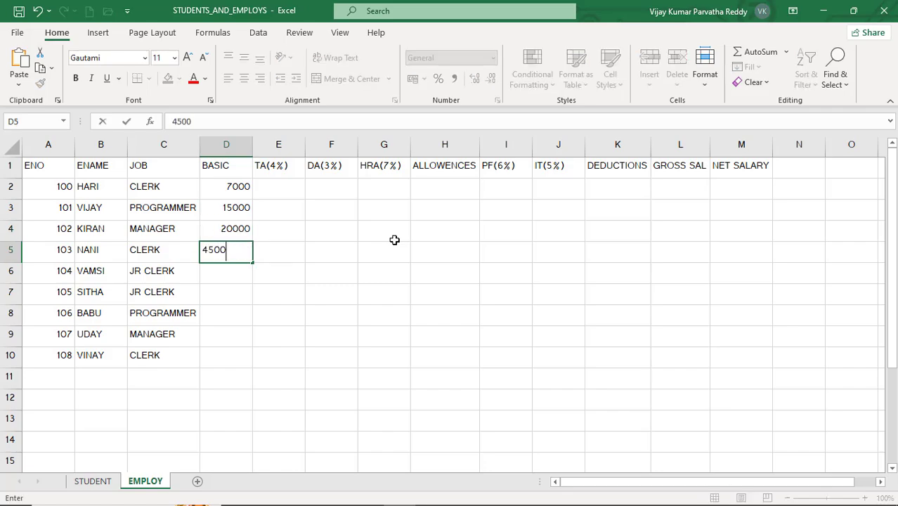
key("Return")
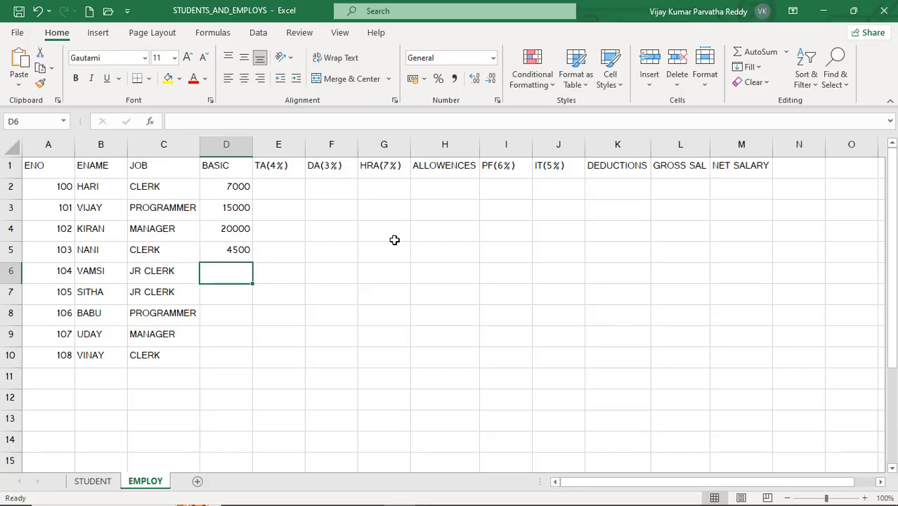
type("3500")
key("Return")
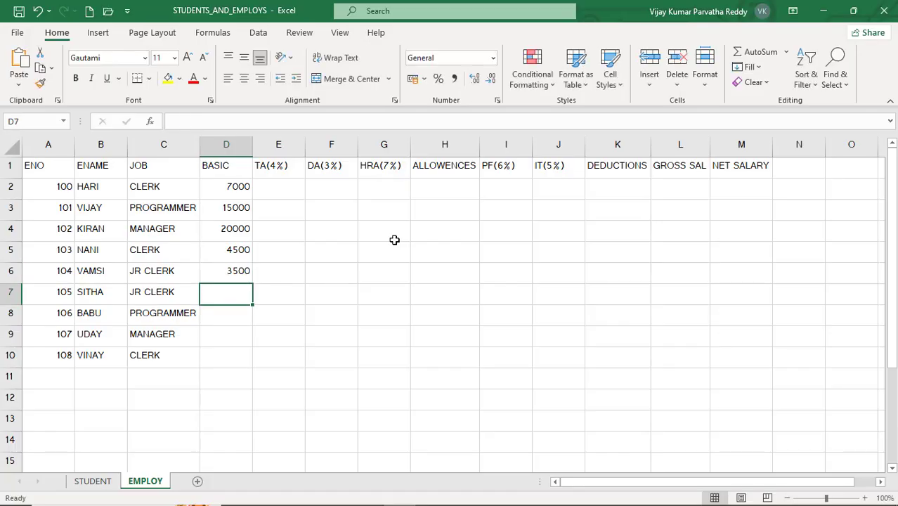
type("000")
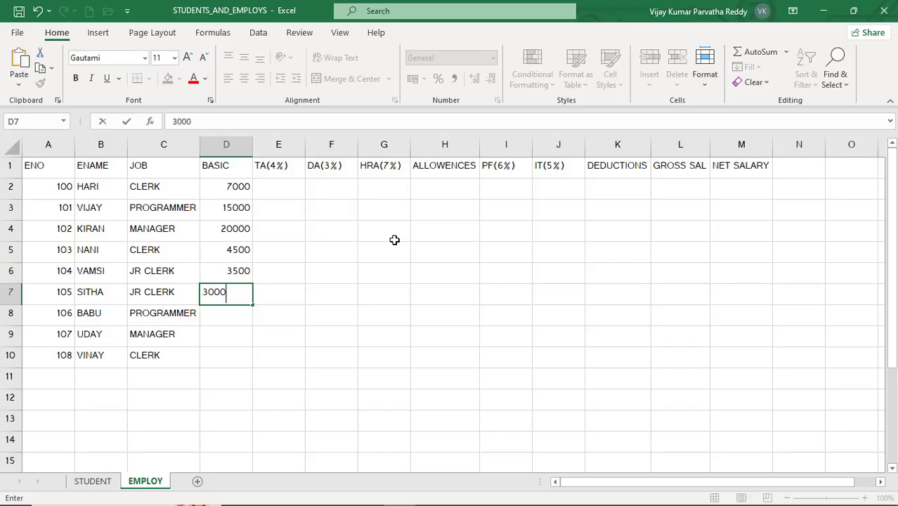
key("Return")
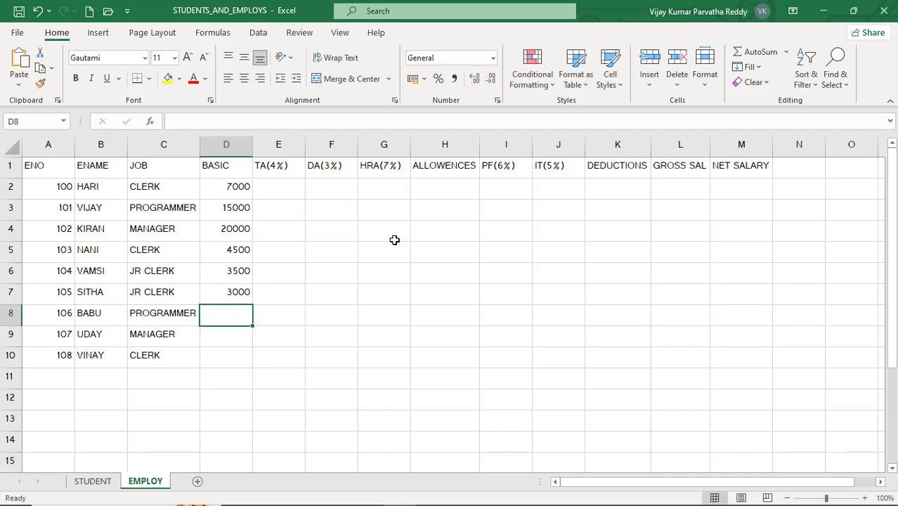
- Enter the last three basic salaries: 22000 in D8, 40000 in D9 and 2300 in D10
type("22")
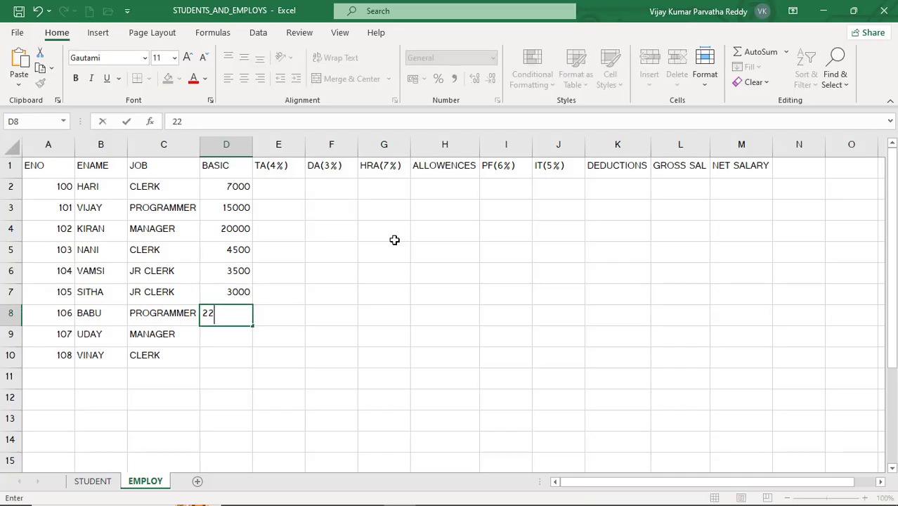
type("000")
key("Return")
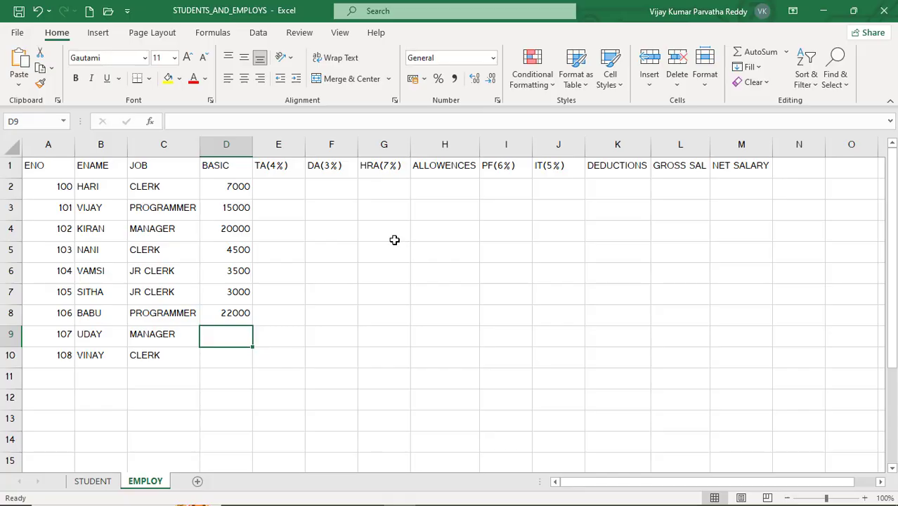
type("4")
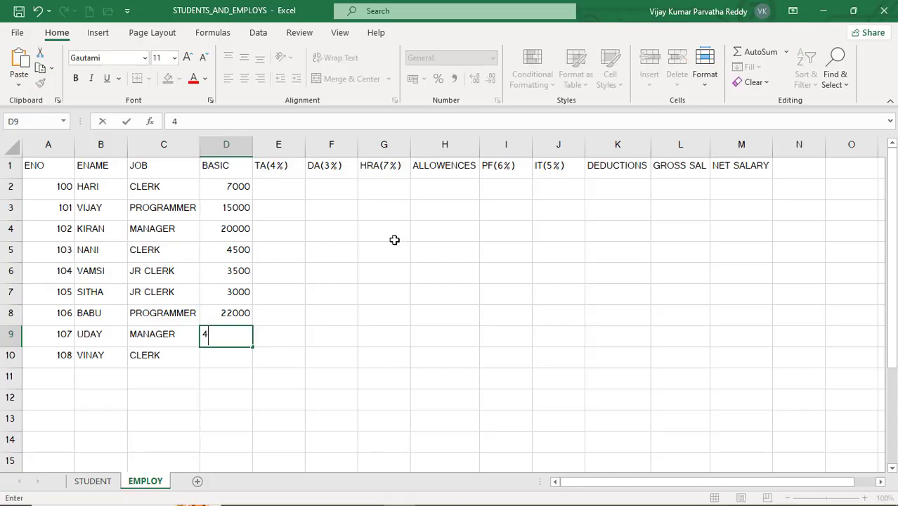
type("0000")
key("Return")
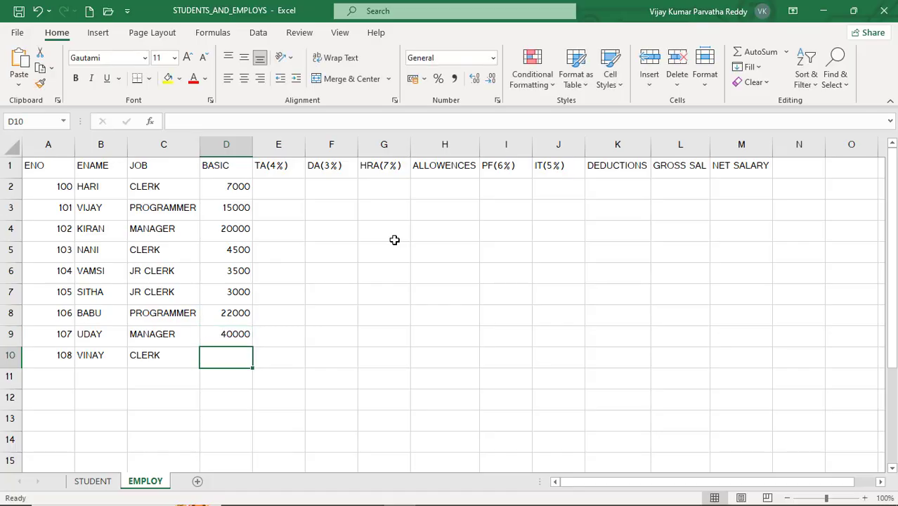
type("2300")
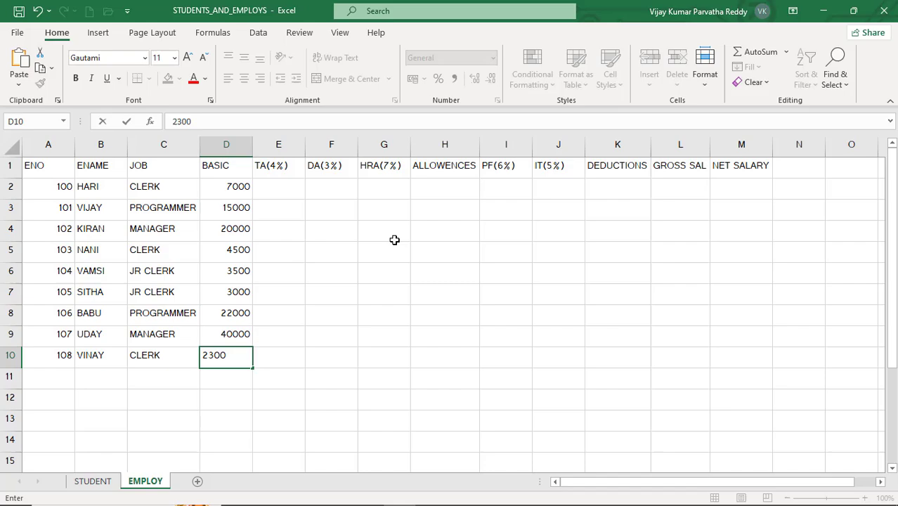
key("Return")
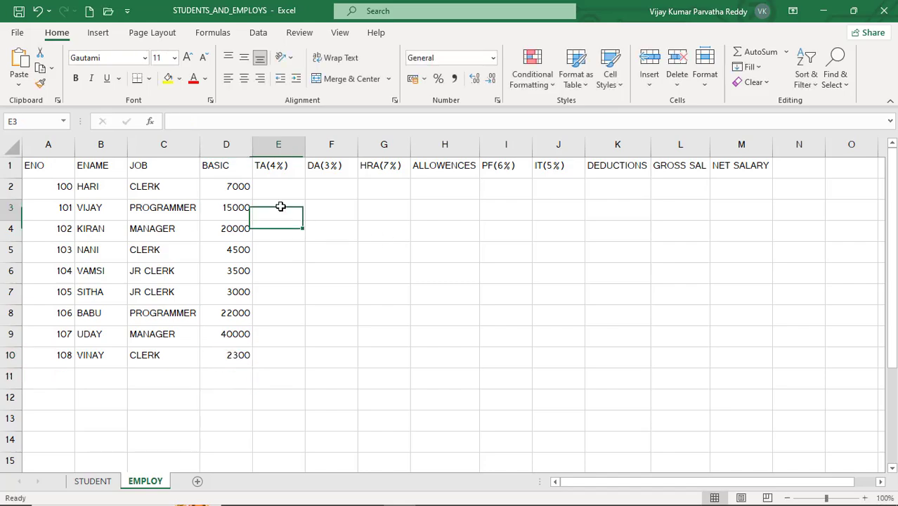
- Select the employee data from ENO to BASIC, range A2 to D10, without the header row
left_click(282, 205)
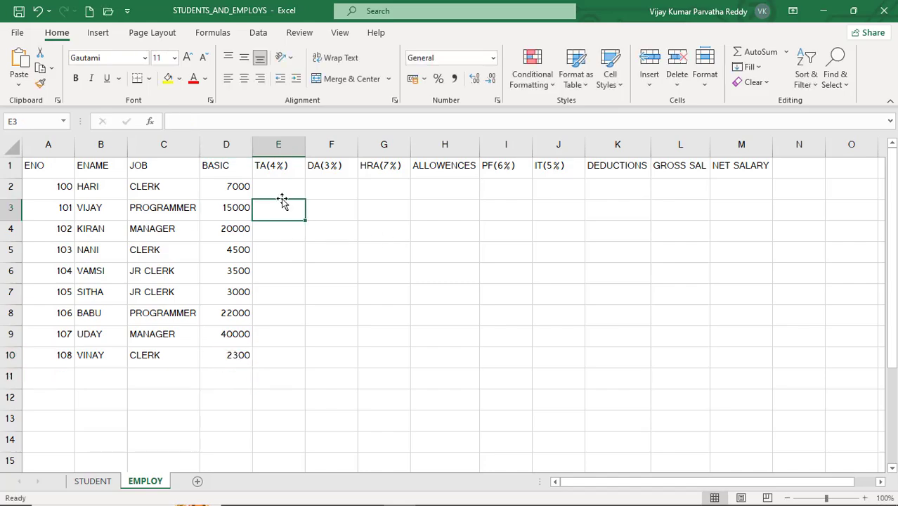
left_click(54, 186)
left_click_drag(54, 186, 220, 356)
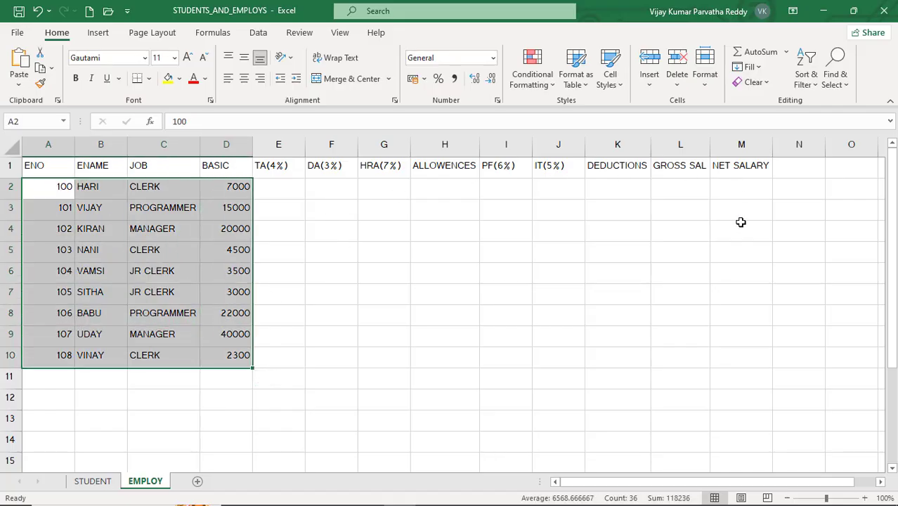
- Review several BASIC salaries in column D and the first employee's TA, DA, HRA and ALLOWENCES cells, E2 to H2
left_click(282, 192)
left_click(234, 187)
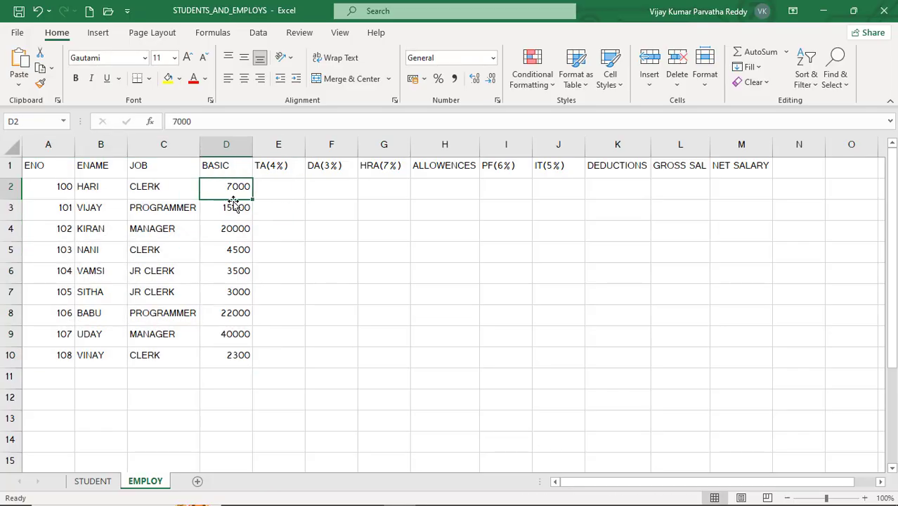
left_click(234, 208)
left_click(237, 251)
left_click(236, 313)
left_click(237, 332)
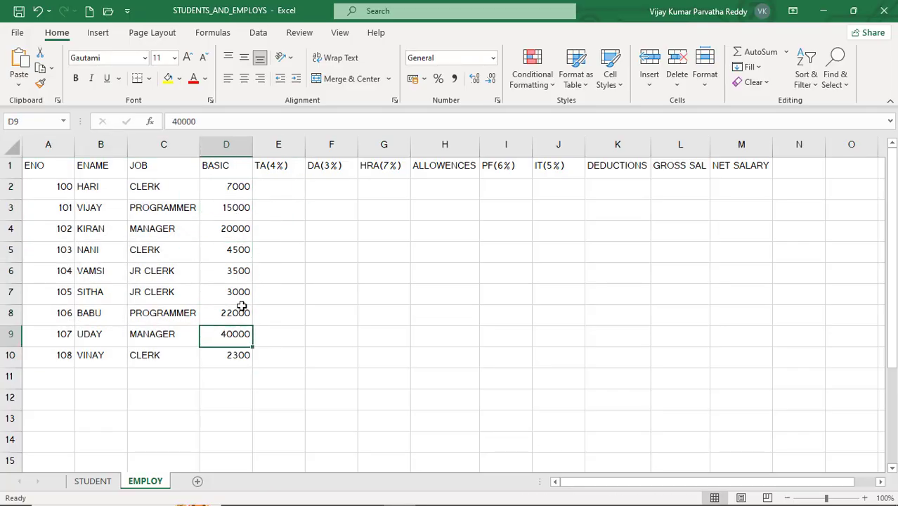
left_click(273, 187)
left_click(330, 183)
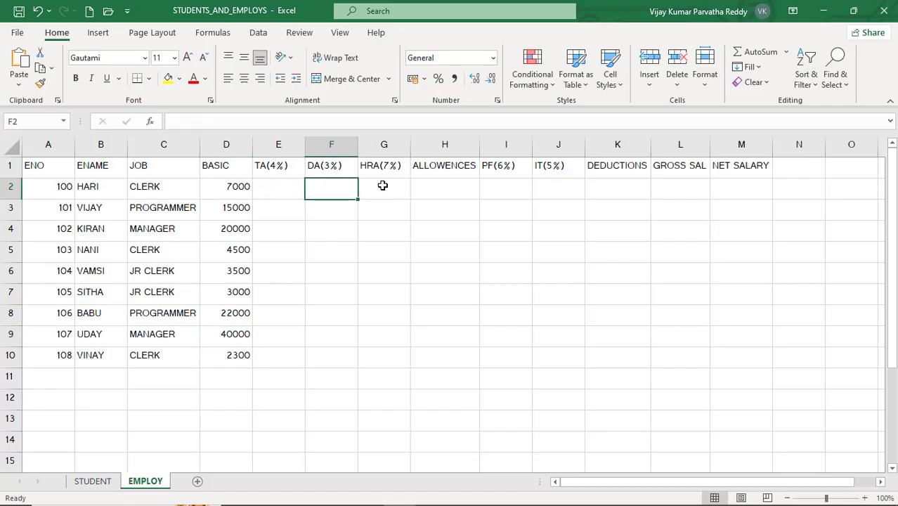
left_click(383, 185)
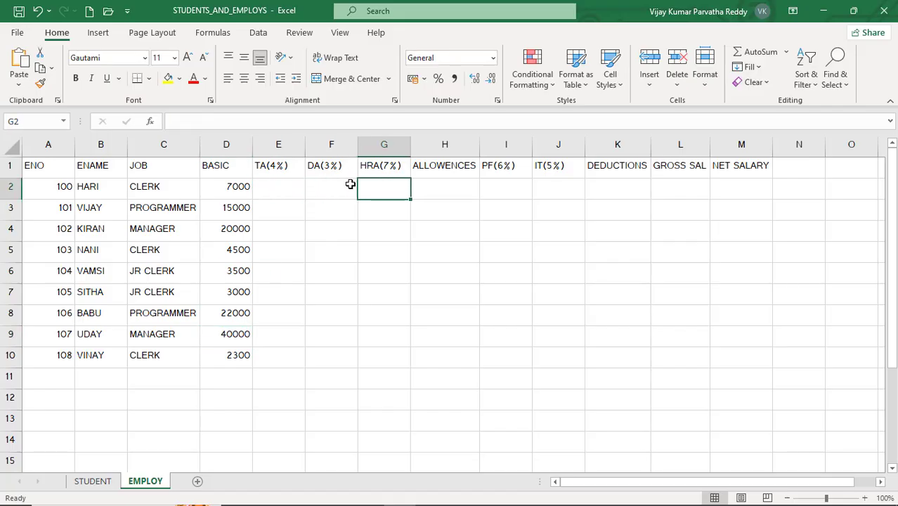
left_click(431, 184)
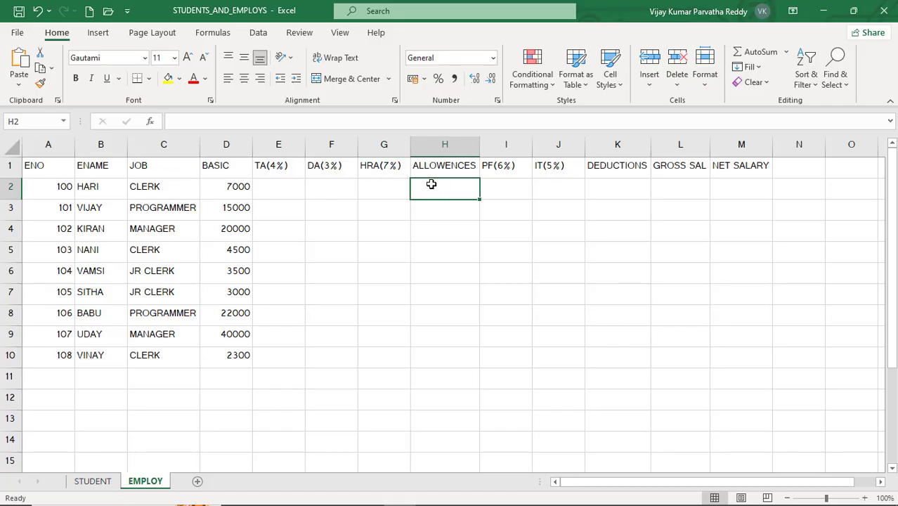
- Enter the formula =D2*0.4 in E2 to calculate the first employee's TA from the basic salary
left_click(280, 192)
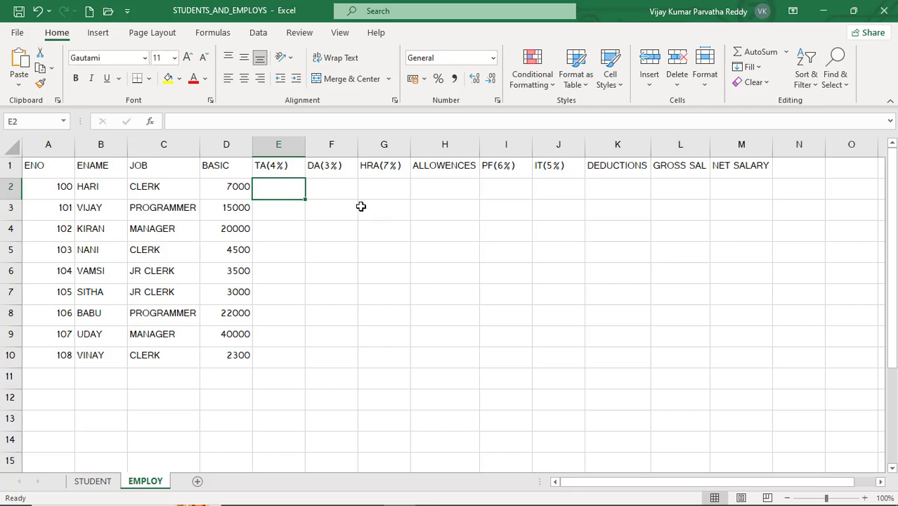
type("=")
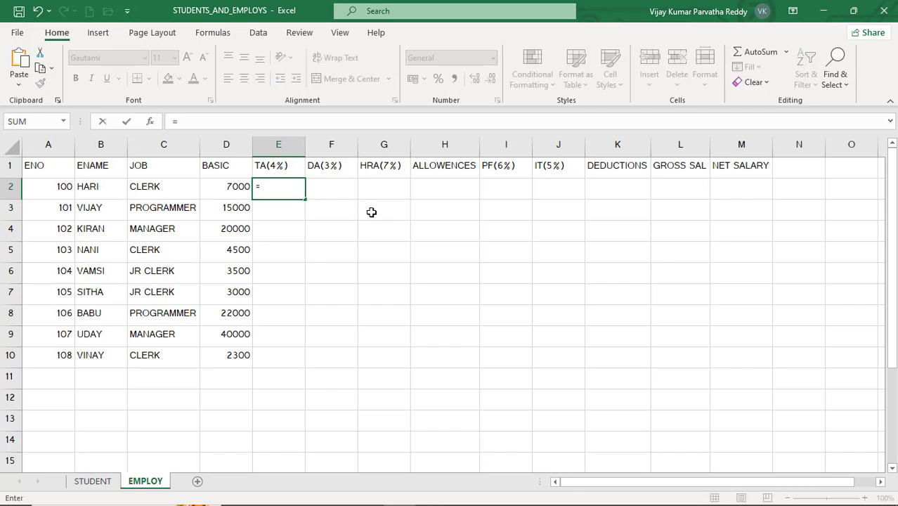
type("D")
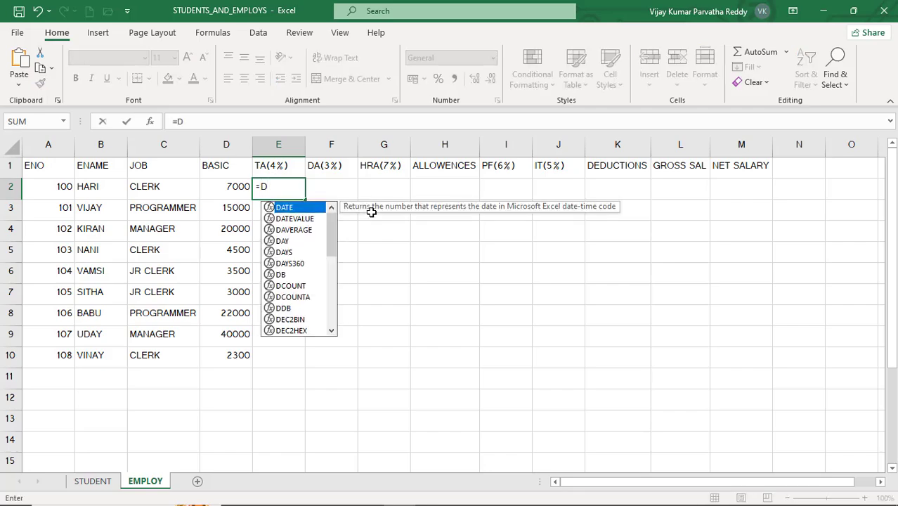
type("2")
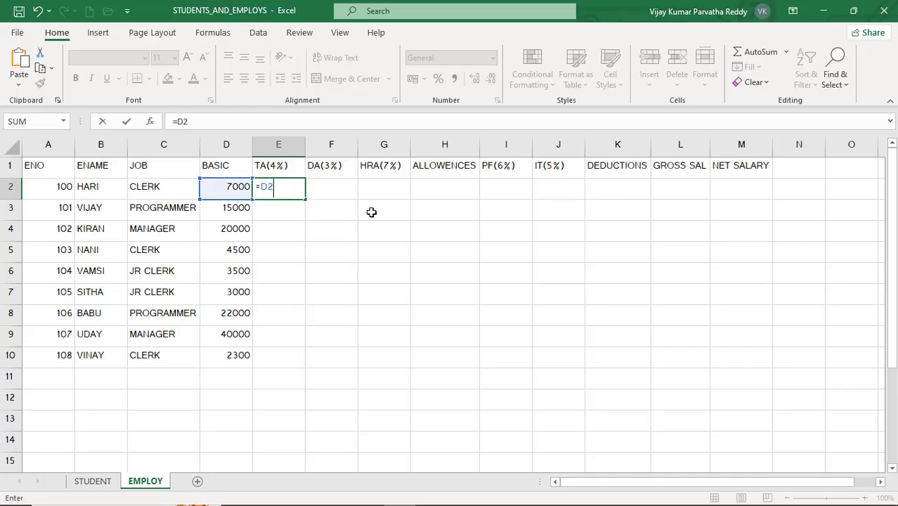
type("*0.4")
key("Return")
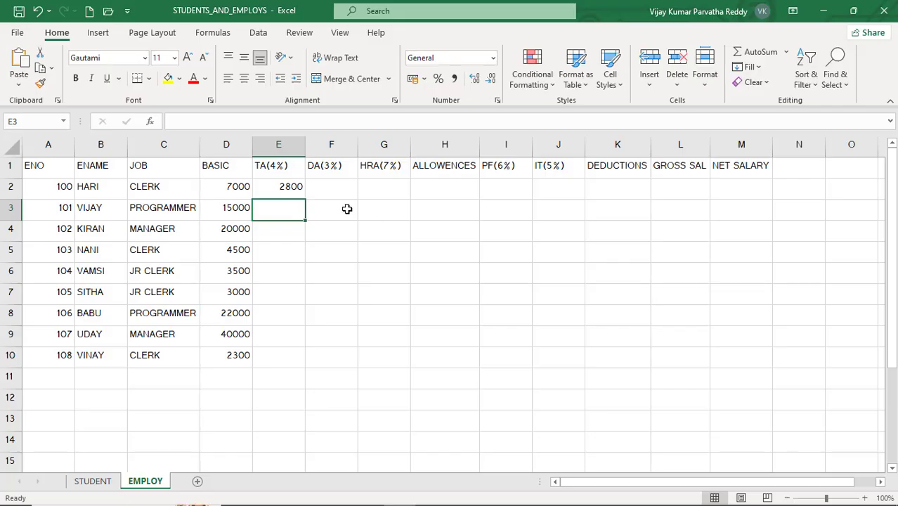
- Correct the TA formula in E2 to =D2*0.04 so it calculates 4% of the basic salary
left_click(294, 186)
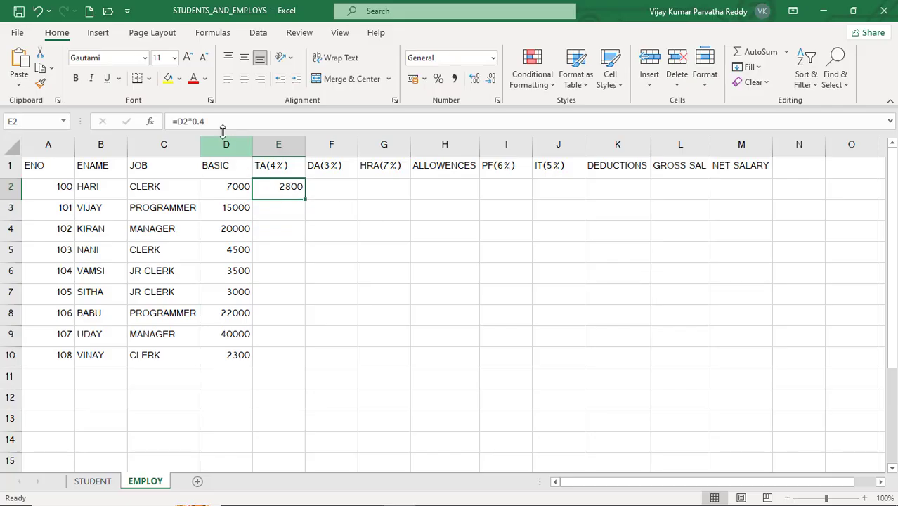
left_click(195, 122)
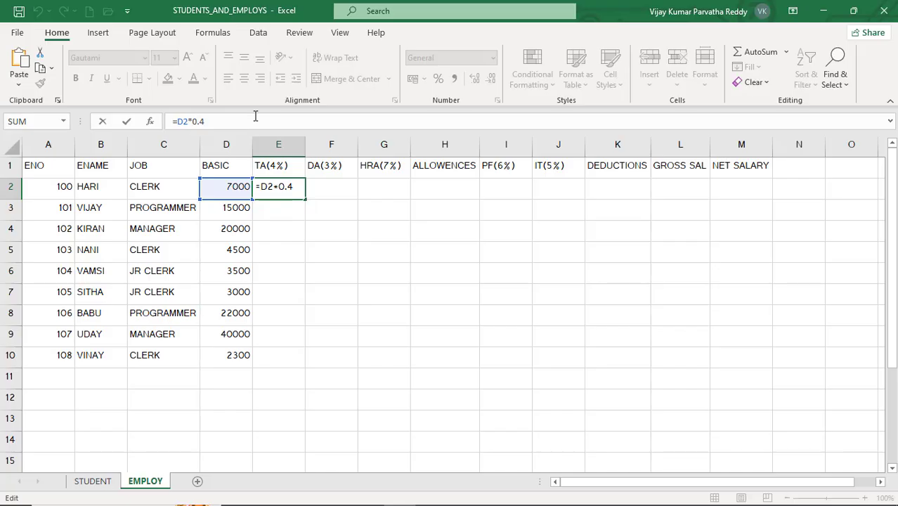
type("0")
key("Return")
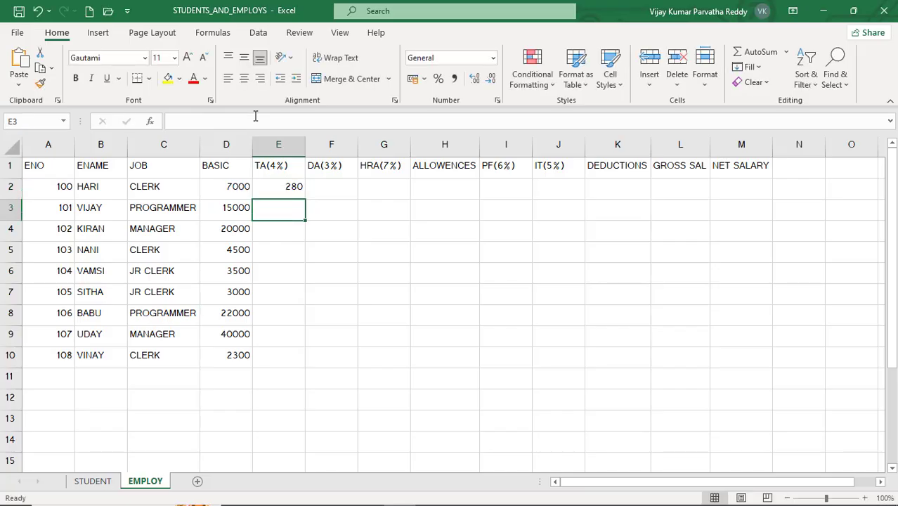
- Fill the TA formula from E2 down to E10 and check the formulas in several of the filled cells
left_click(280, 184)
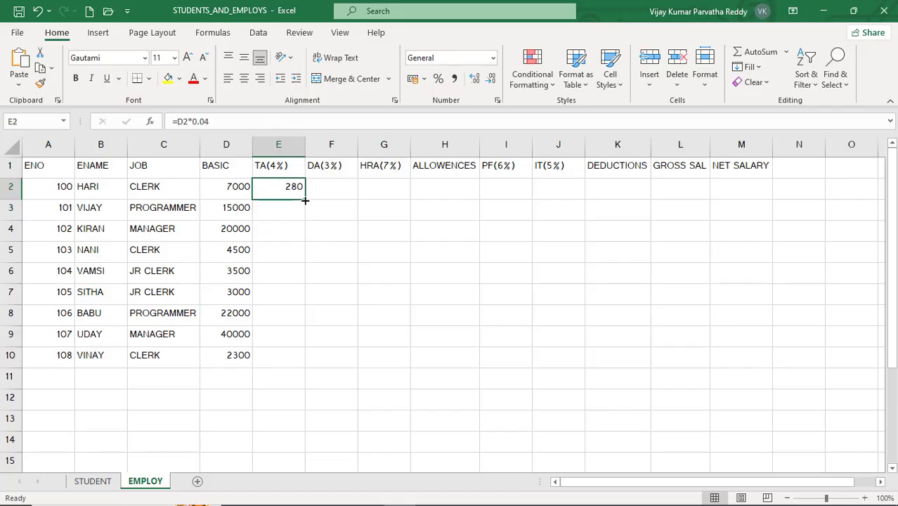
left_click_drag(305, 200, 301, 362)
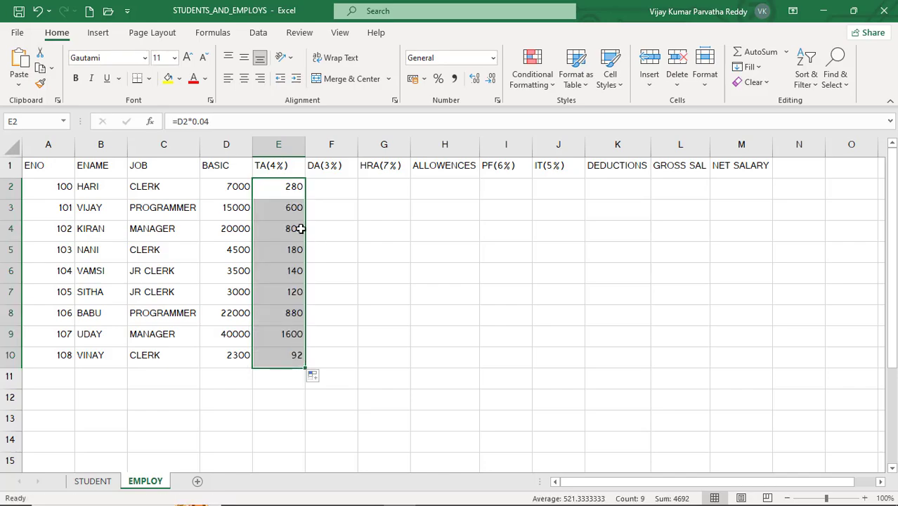
left_click(287, 190)
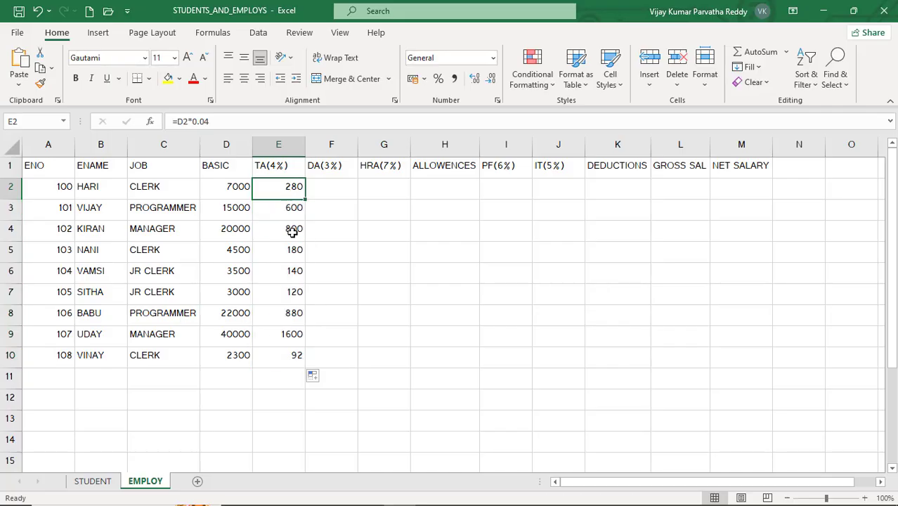
left_click(292, 215)
left_click(289, 232)
left_click(280, 264)
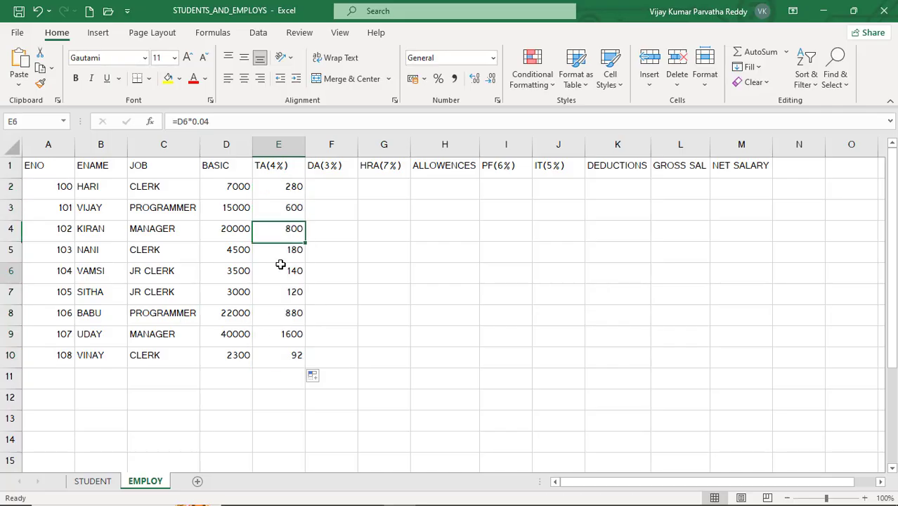
left_click(287, 191)
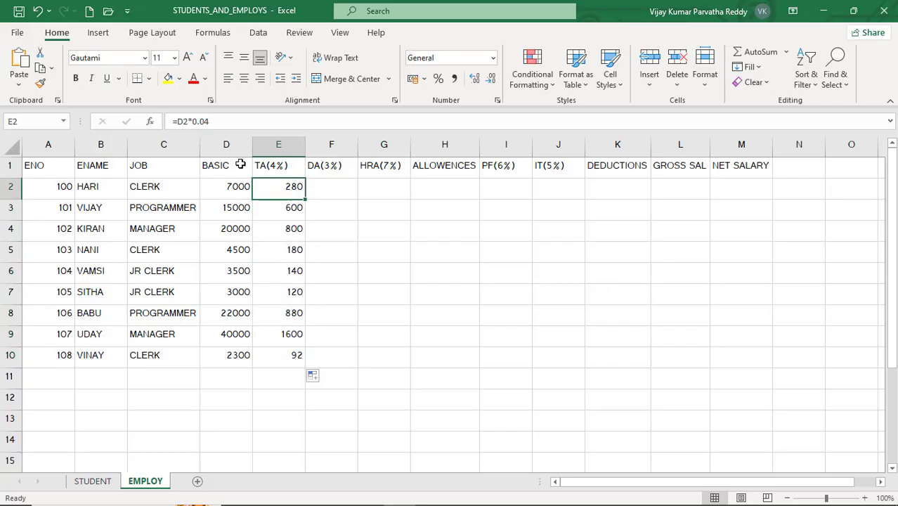
- Calculate the 3% DA in F2 with =D2*0.03 and fill the formula down to F10
left_click(328, 185)
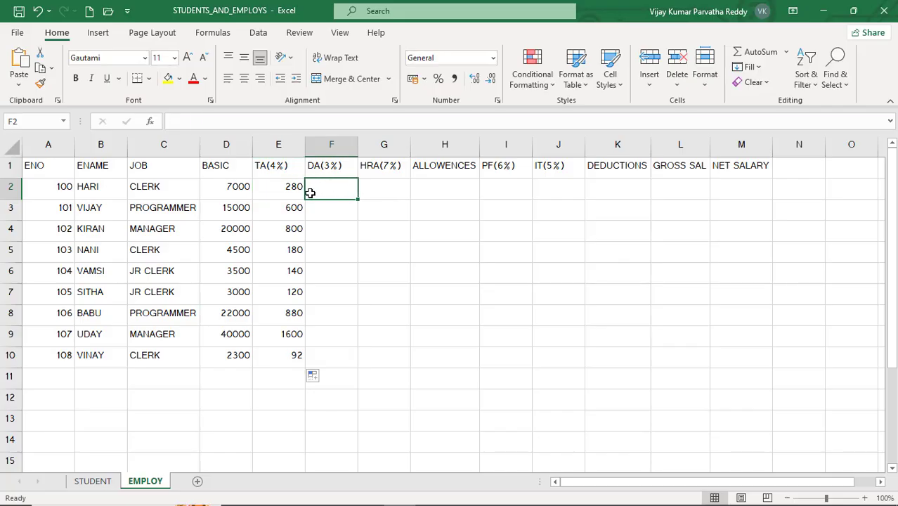
type("=")
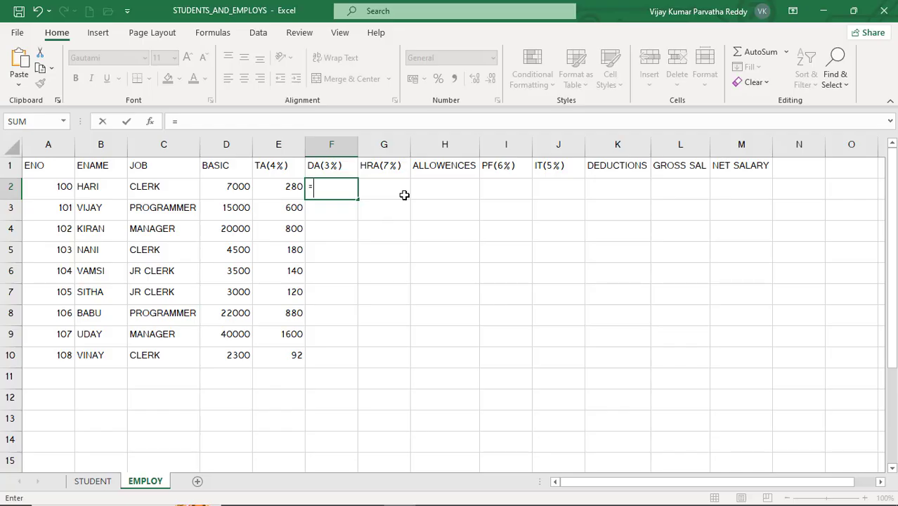
type("D")
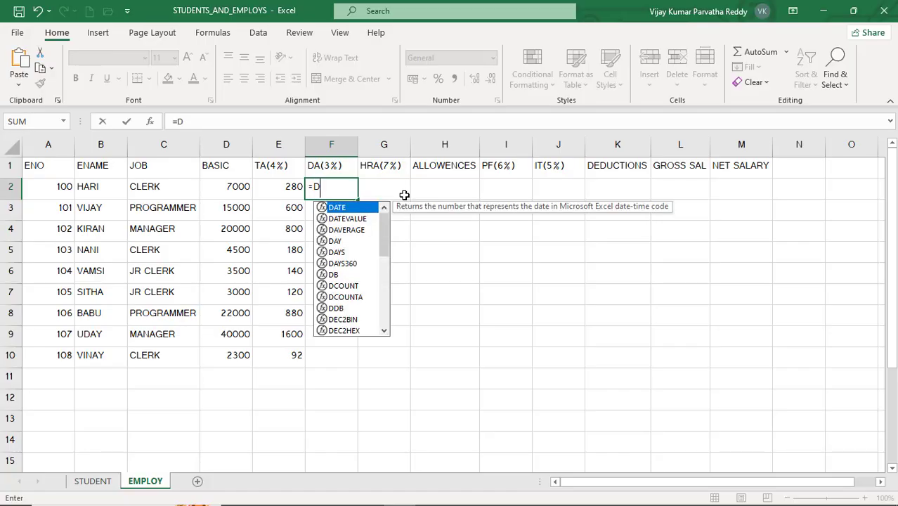
type("2*")
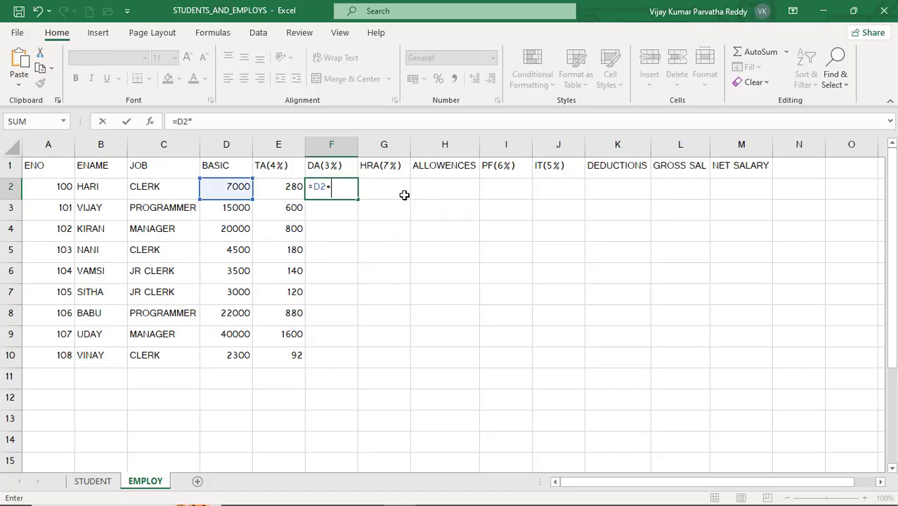
type("0.03")
key("Return")
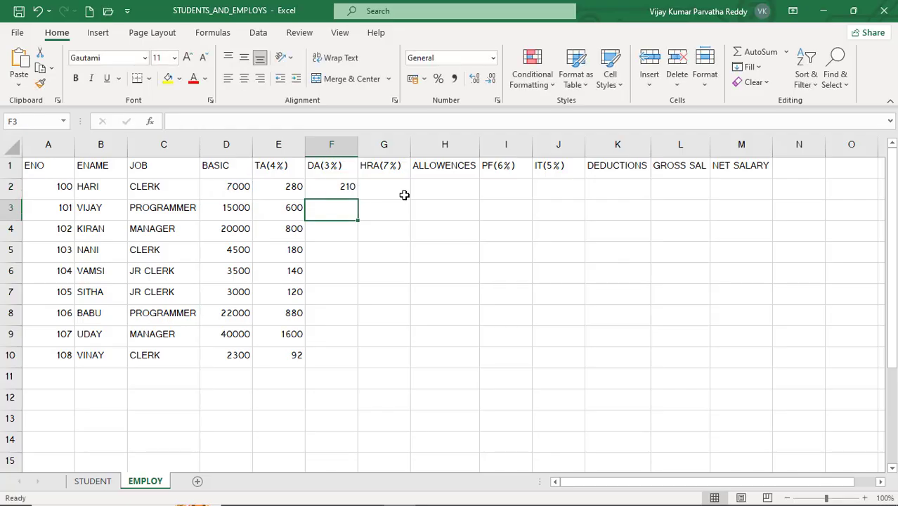
left_click(345, 184)
left_click_drag(358, 199, 353, 361)
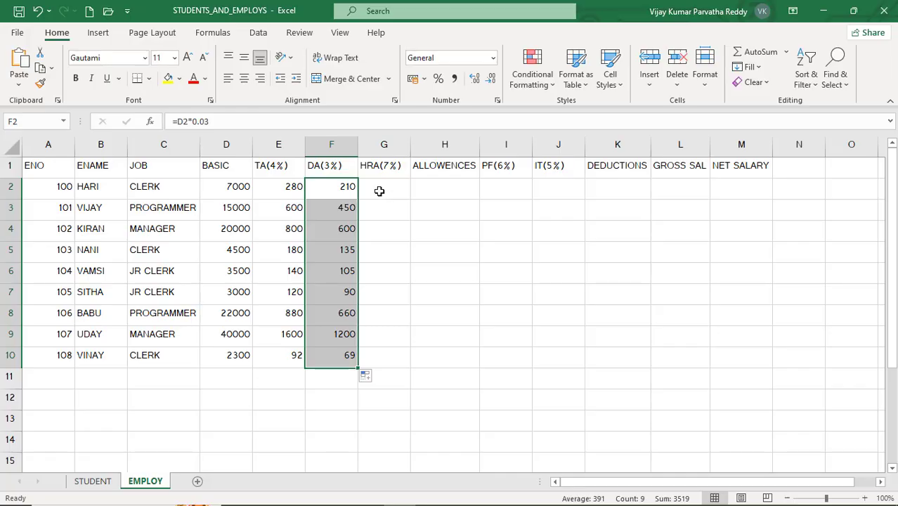
- Calculate the 7% HRA in G2 with =D2*0.07 and fill the formula down to G10
left_click(379, 191)
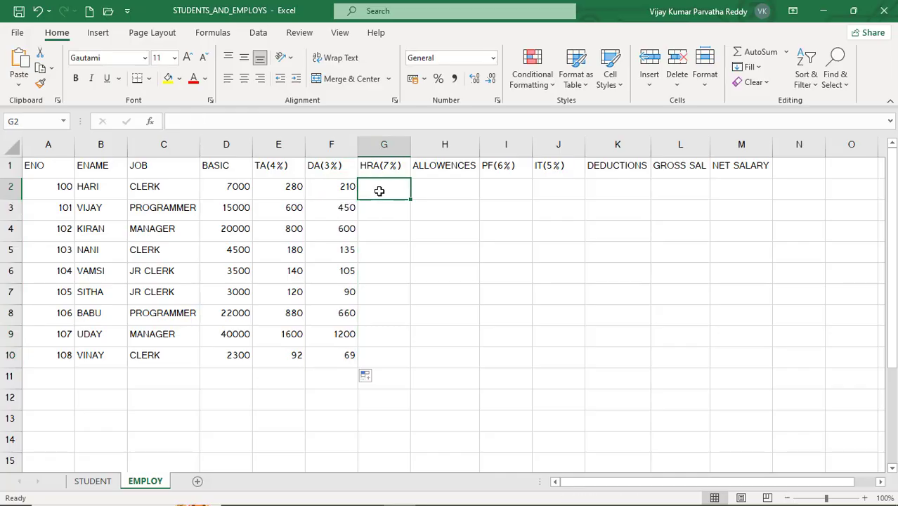
type("=")
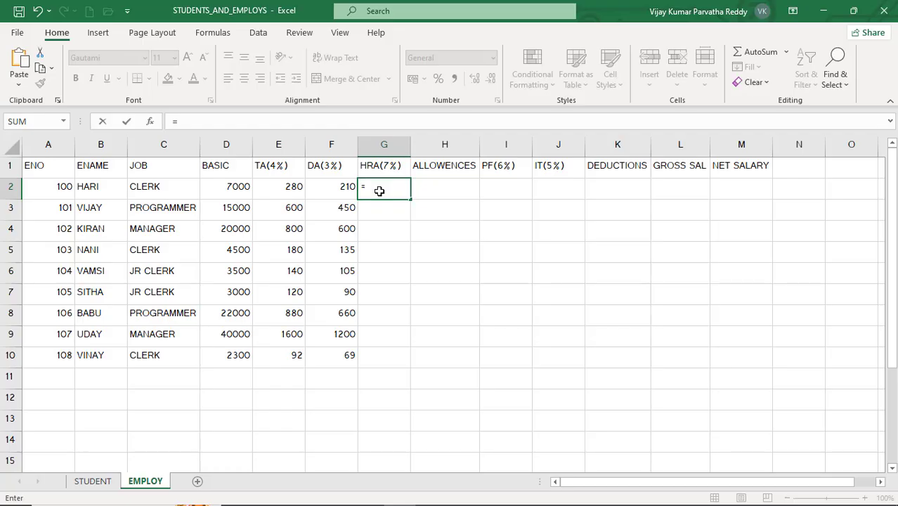
type("D2")
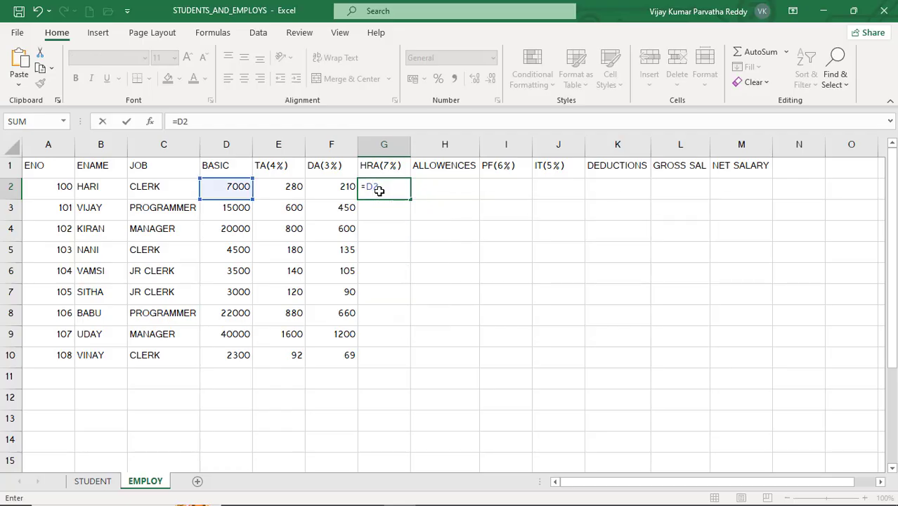
type("*0.07")
key("Return")
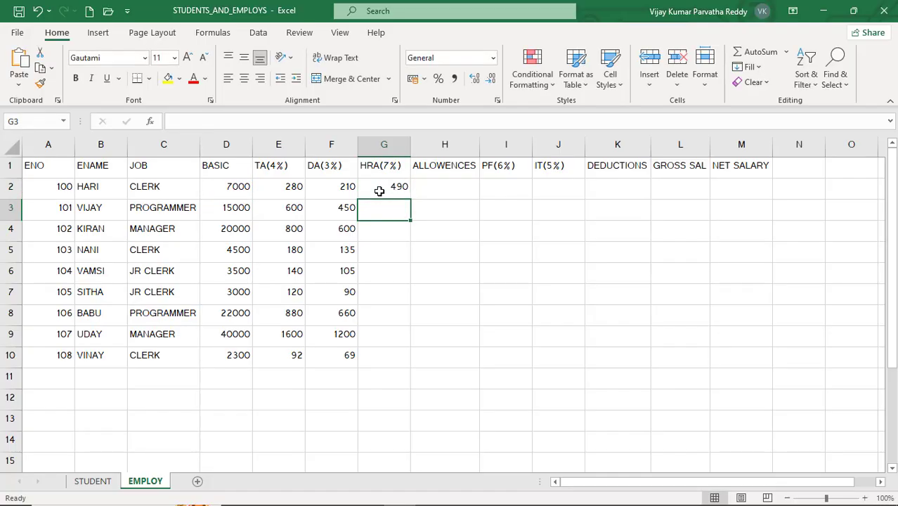
left_click(379, 190)
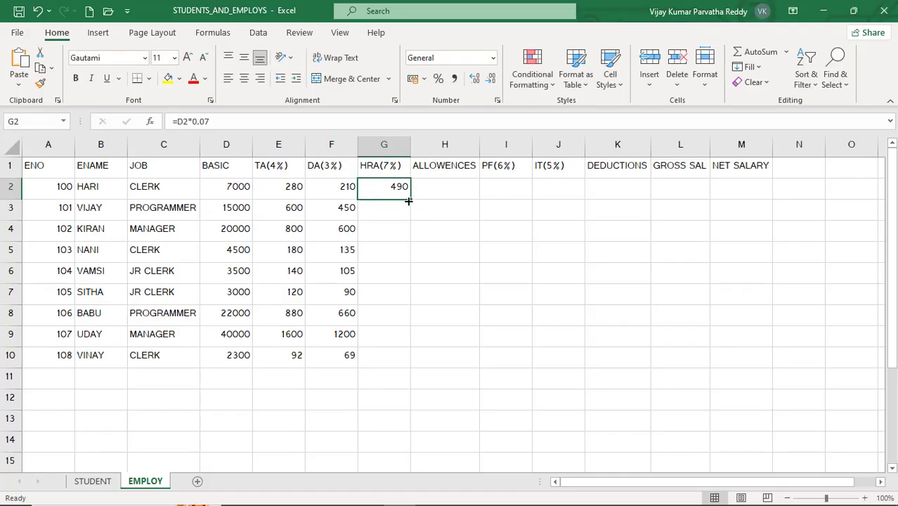
left_click_drag(409, 201, 403, 359)
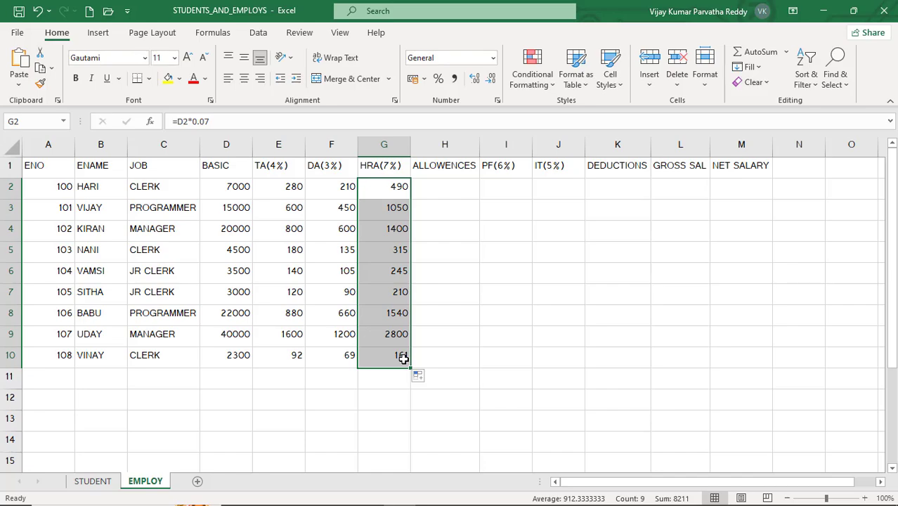
- Calculate the total allowances in H2 with =E2+F2+G2 and fill the formula down to H10
left_click(444, 191)
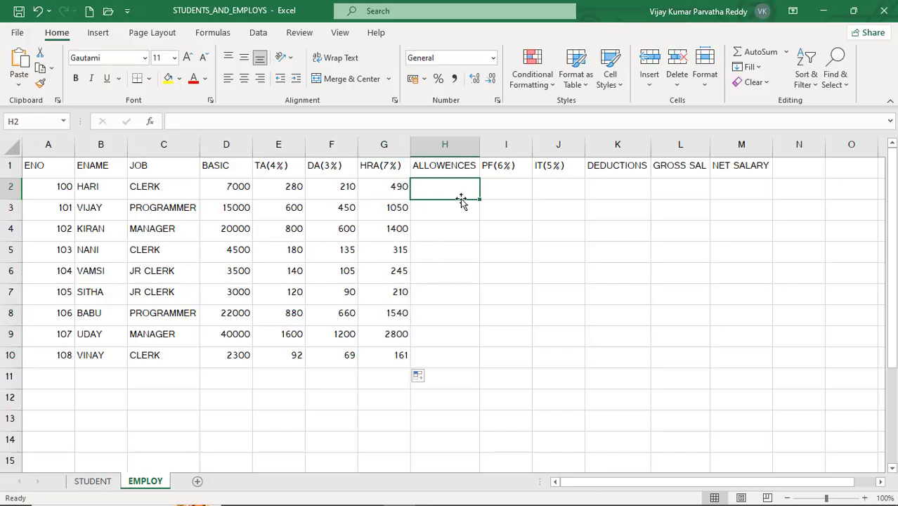
type("=")
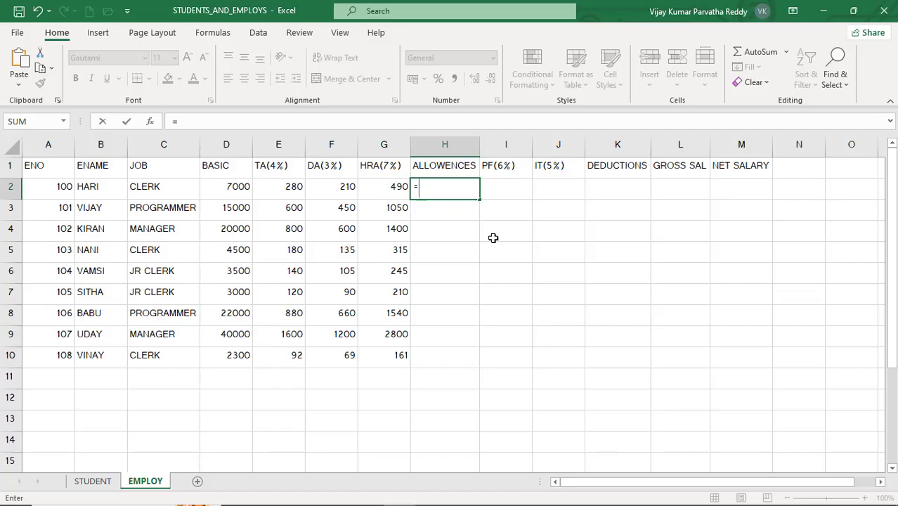
type("E2")
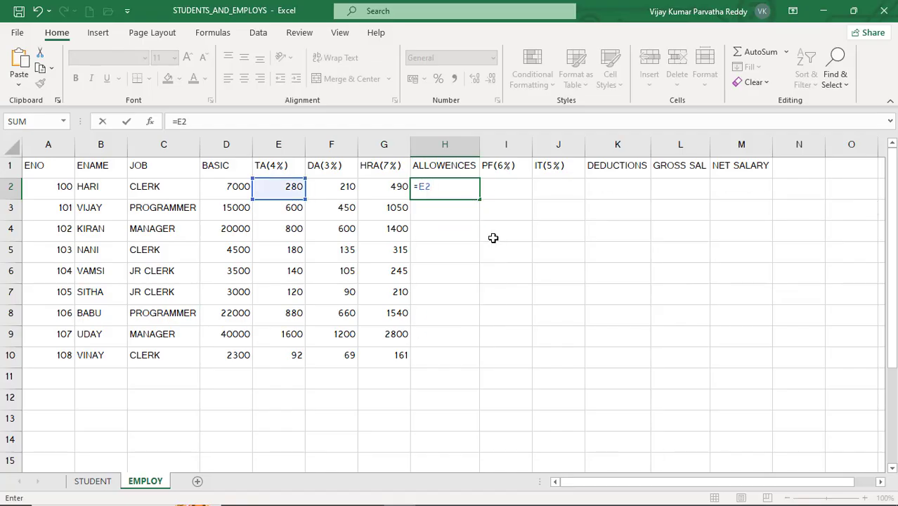
type("+F2")
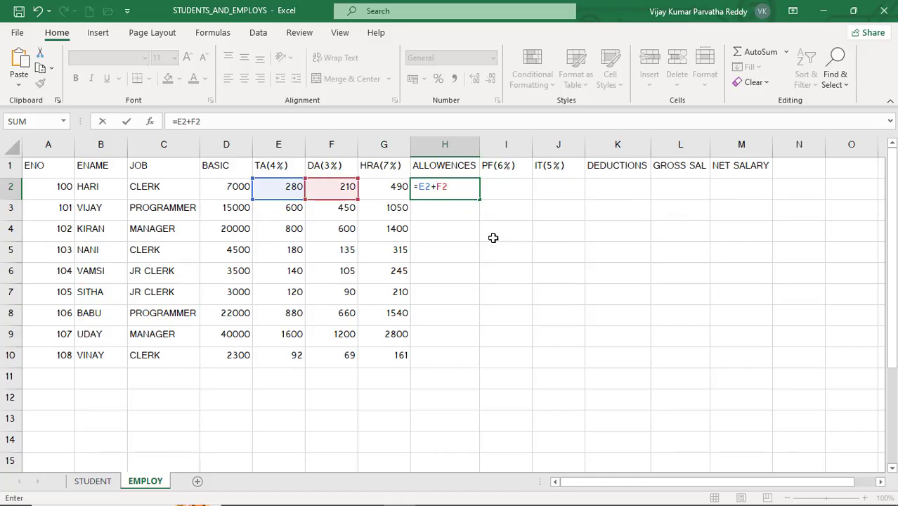
type("+G")
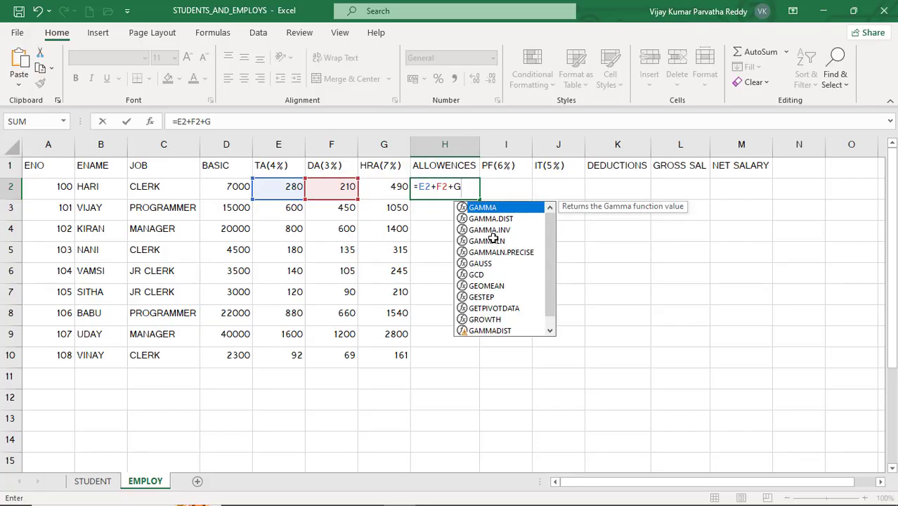
type("2")
key("Return")
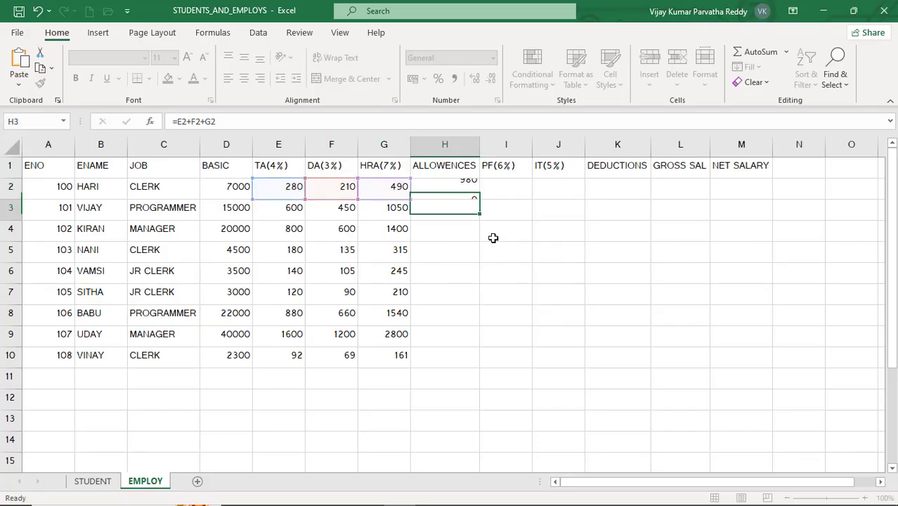
left_click(463, 186)
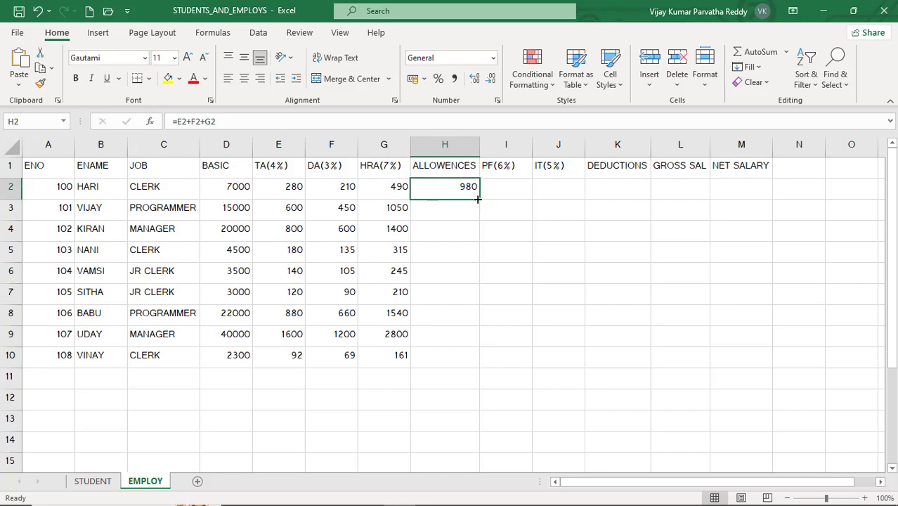
left_click_drag(480, 201, 478, 367)
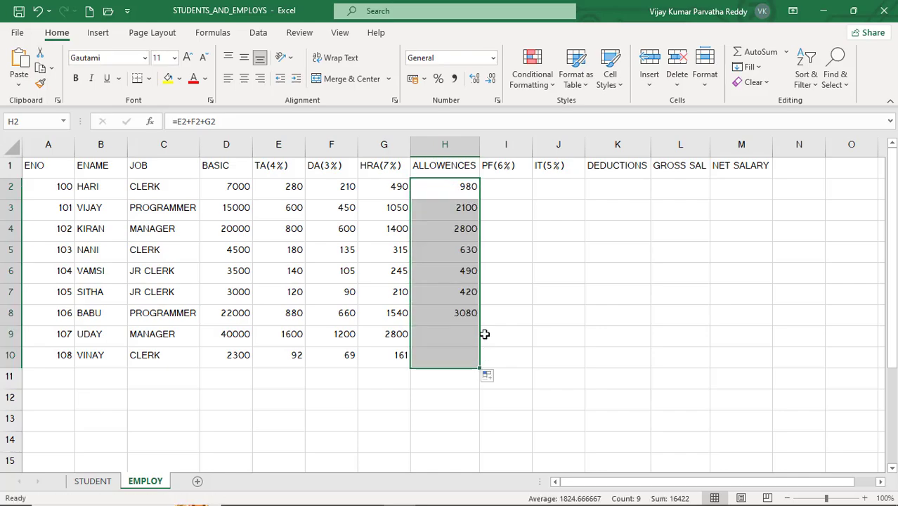
- Calculate the 6% PF in I2 with =D2*0.06 and fill the formula down to I10
left_click(511, 184)
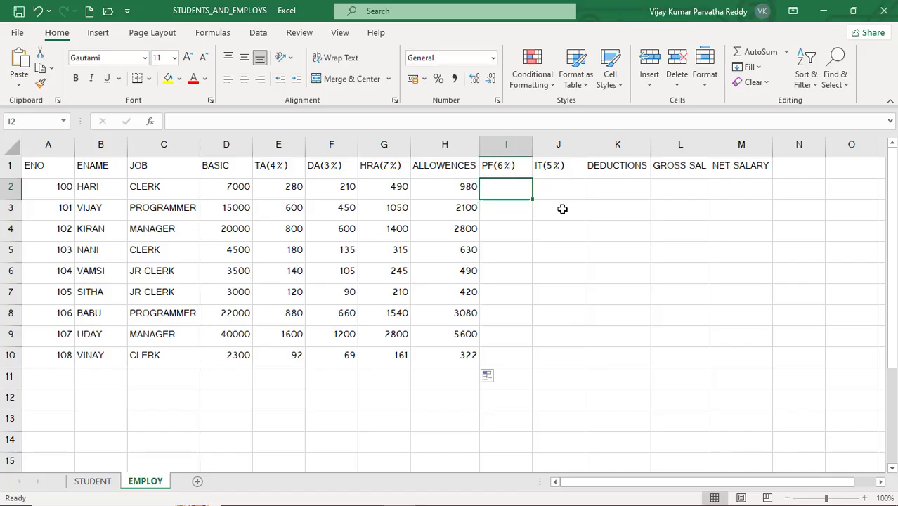
type("=")
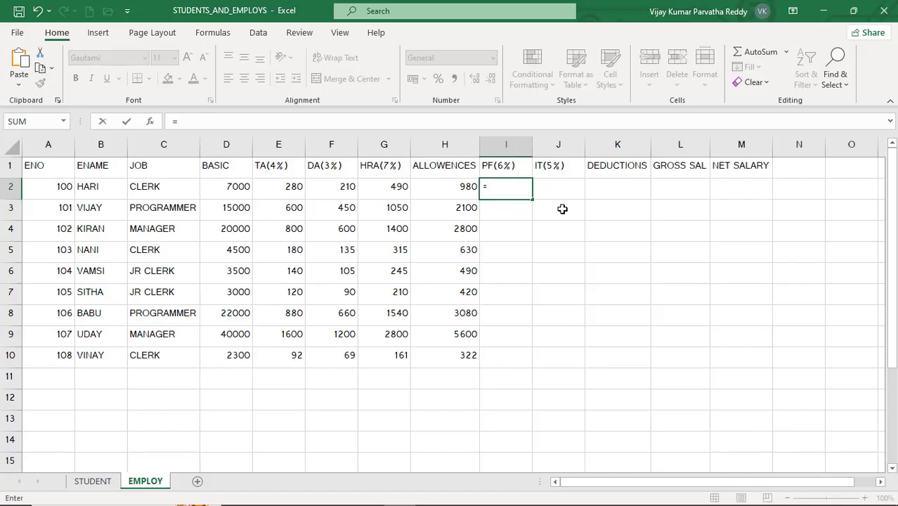
type("D2")
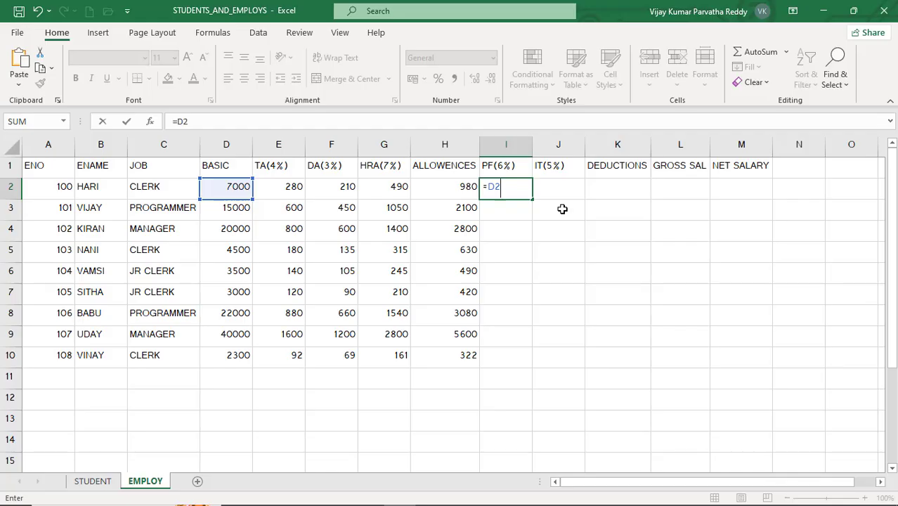
type("*0.06")
key("Return")
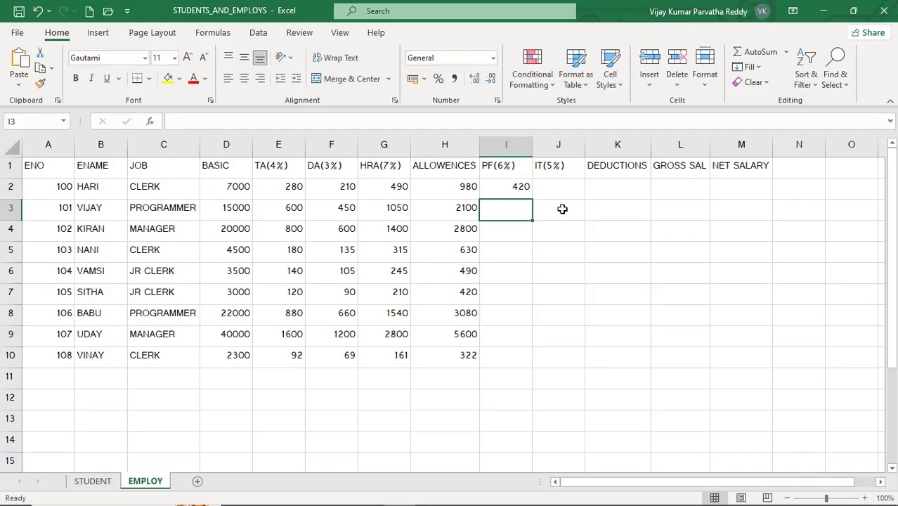
left_click(520, 186)
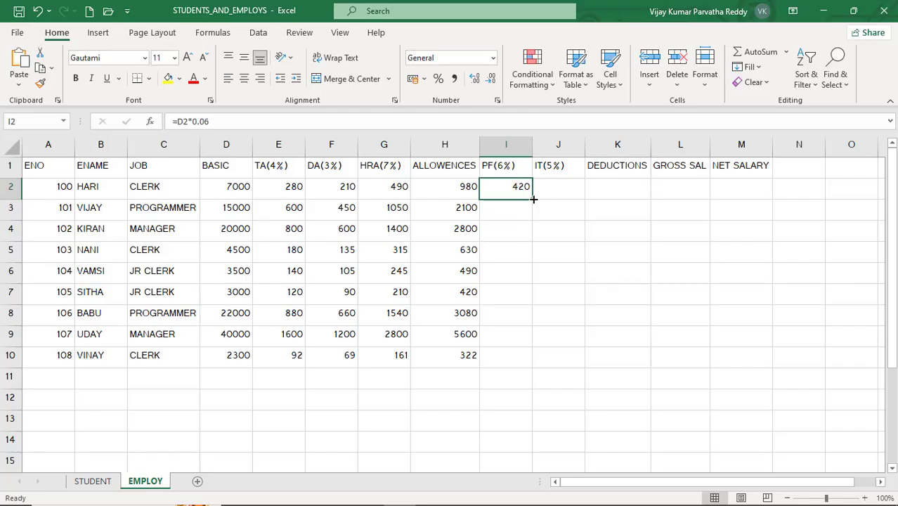
left_click_drag(533, 201, 531, 364)
- Calculate the 5% IT in J2 with =D2*0.05 and fill the formula down to J10
left_click(562, 185)
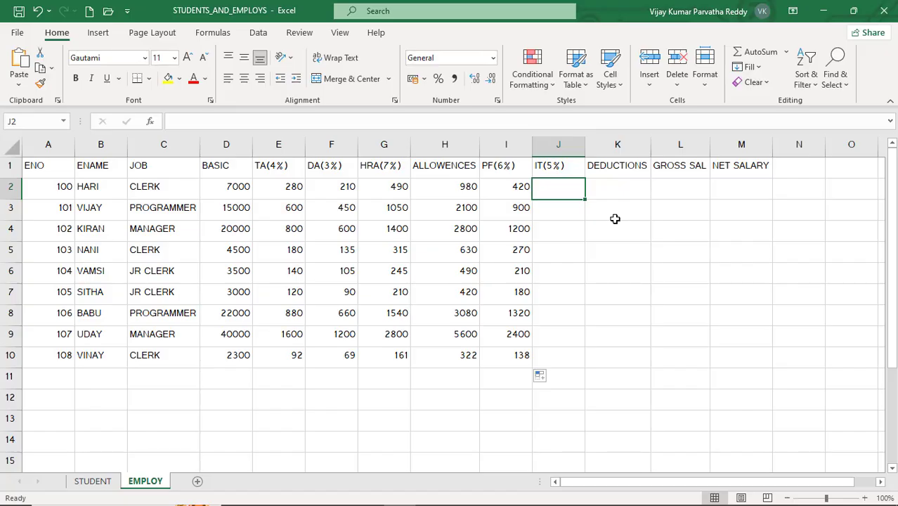
type("=D")
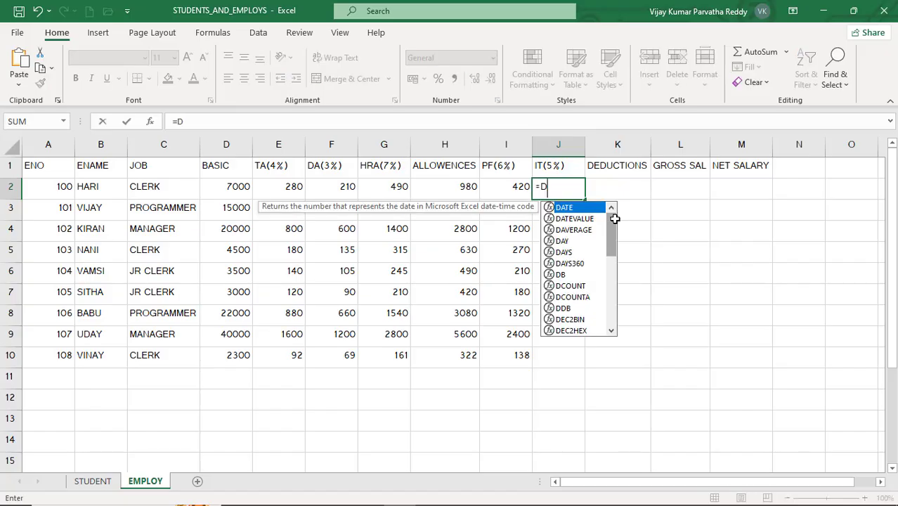
type("2")
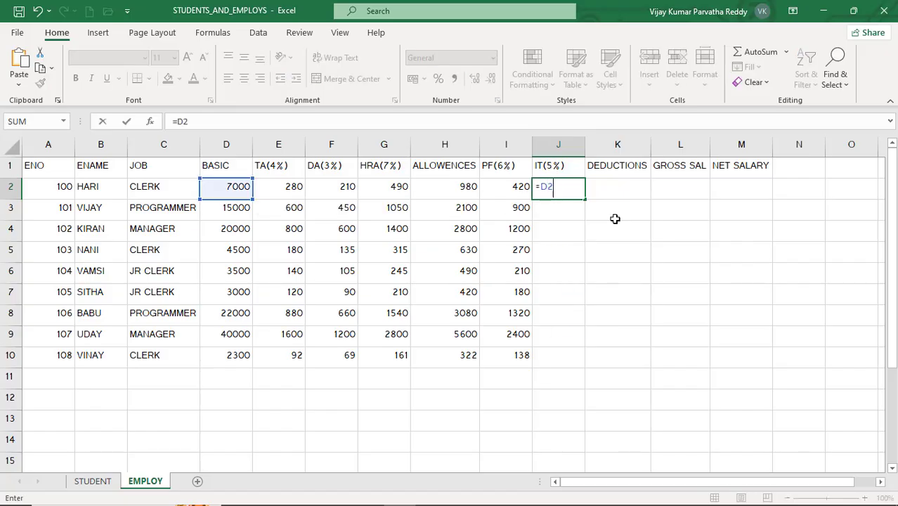
type("*0.05")
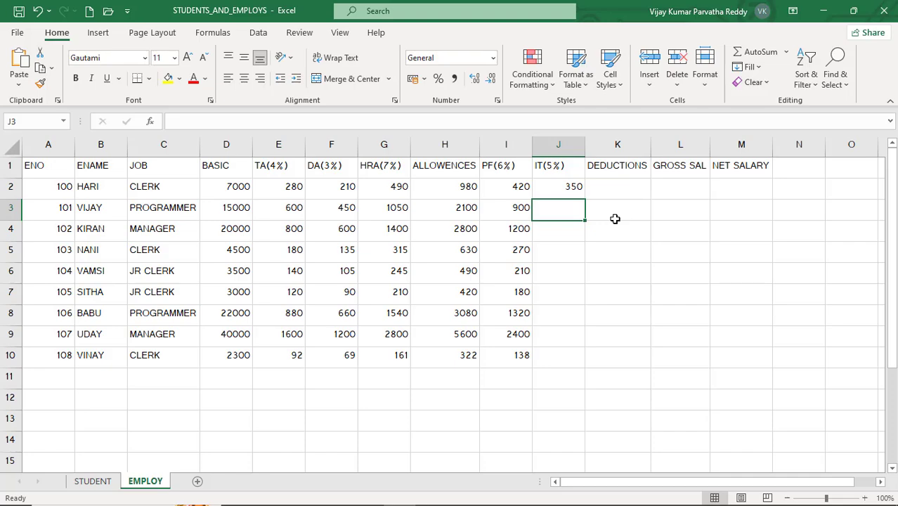
left_click(557, 186)
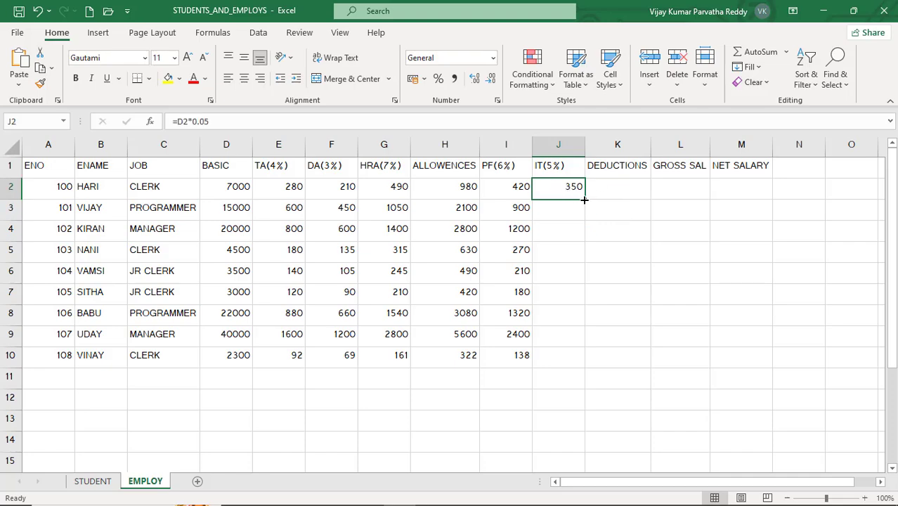
left_click_drag(583, 200, 573, 364)
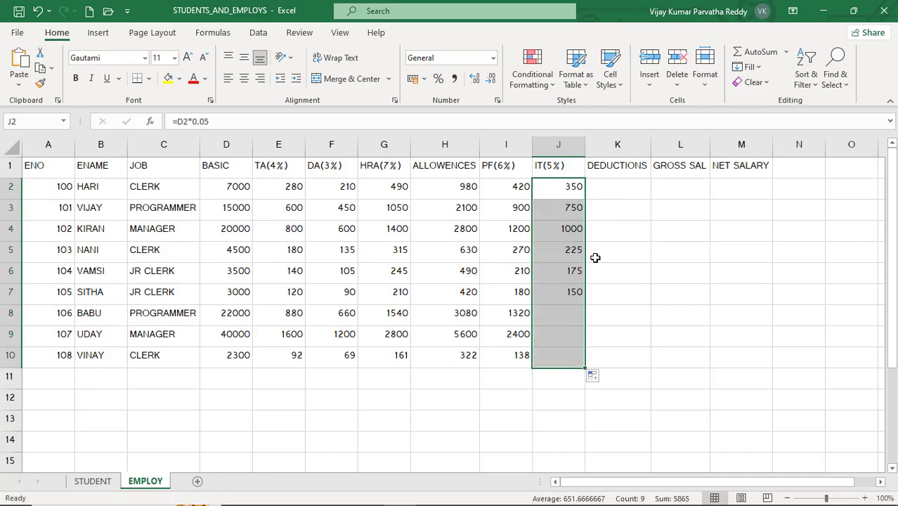
- Calculate the total deductions in K2 with =I2+J2 and fill the formula down to K10
left_click(611, 185)
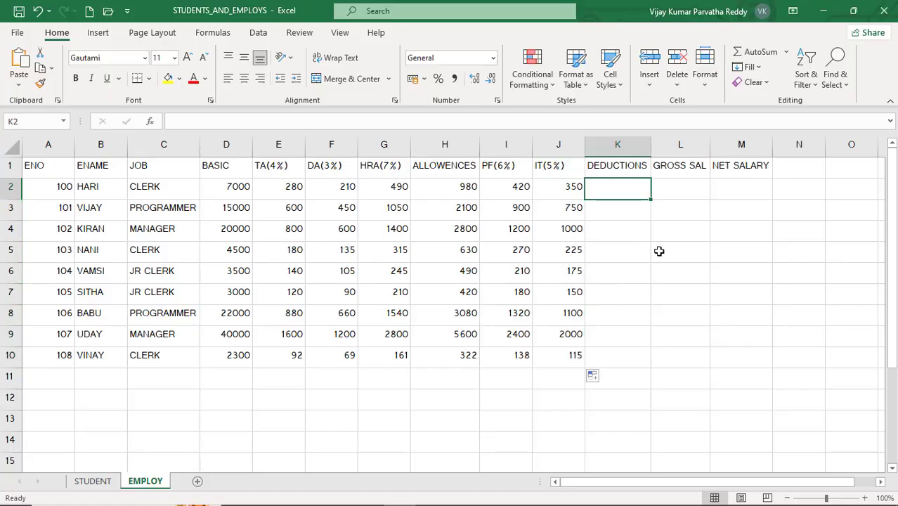
type("=")
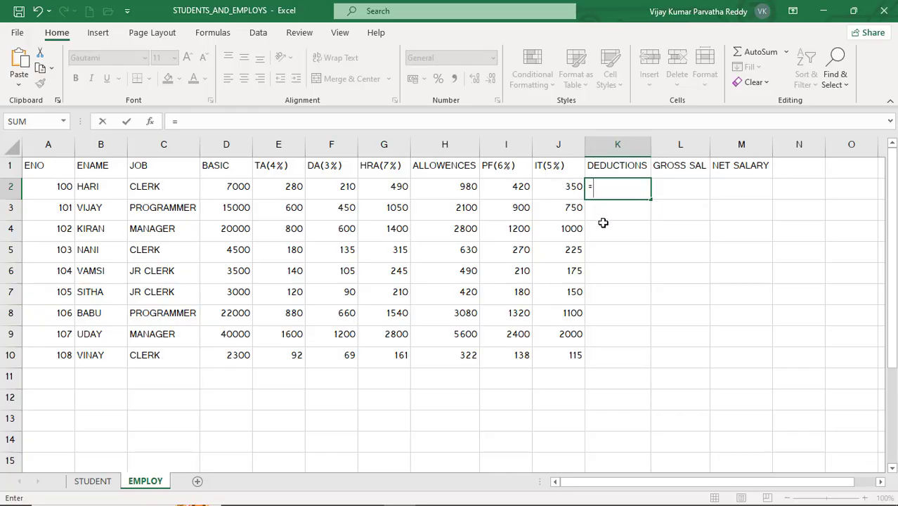
type("I2+")
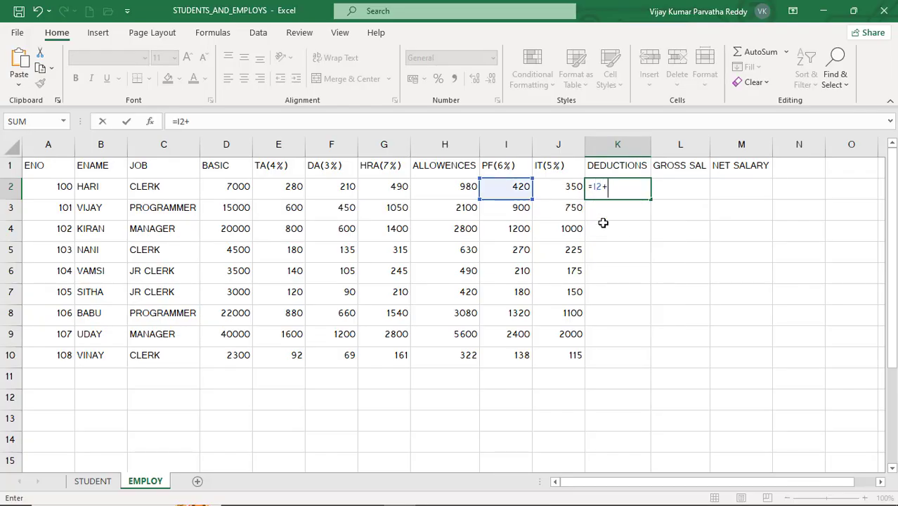
type("J2")
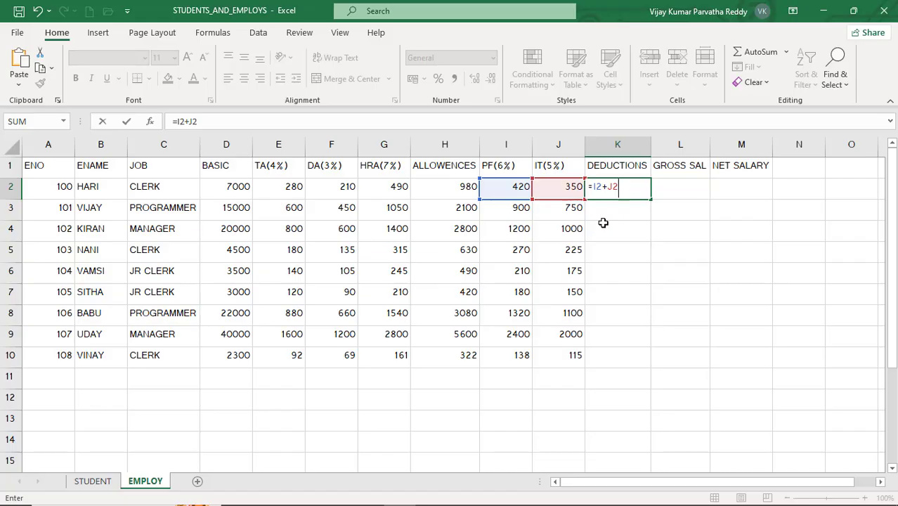
key("Return")
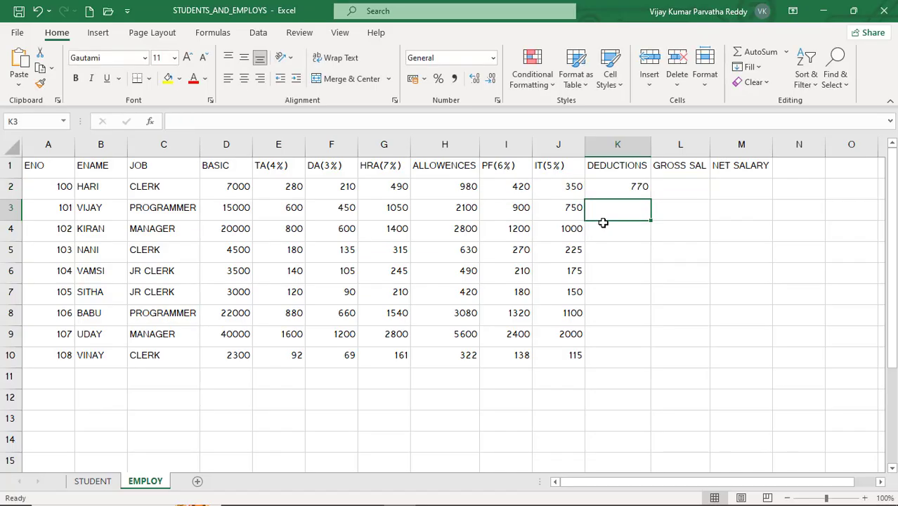
left_click(635, 186)
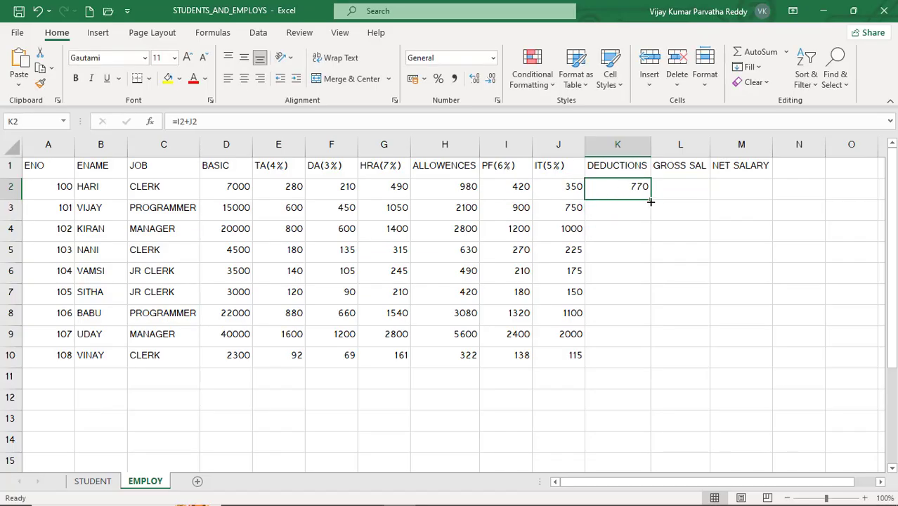
left_click_drag(651, 202, 642, 359)
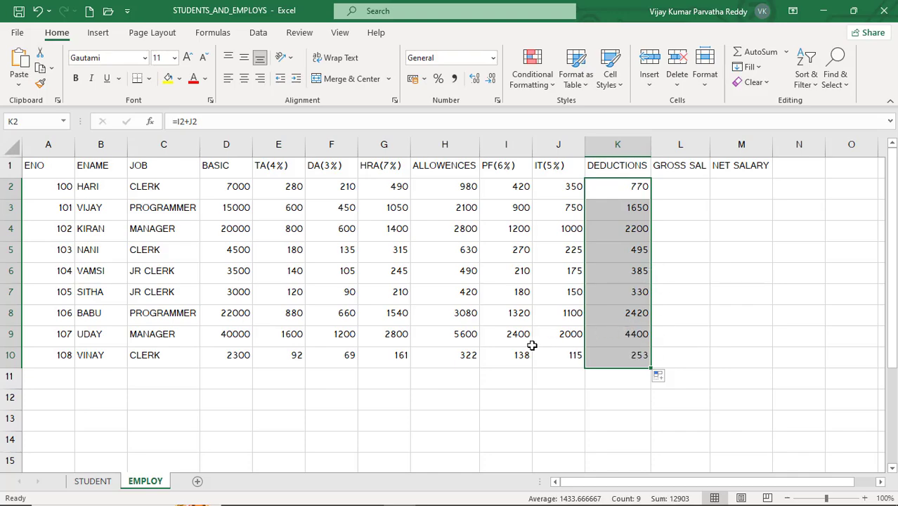
left_click(622, 189)
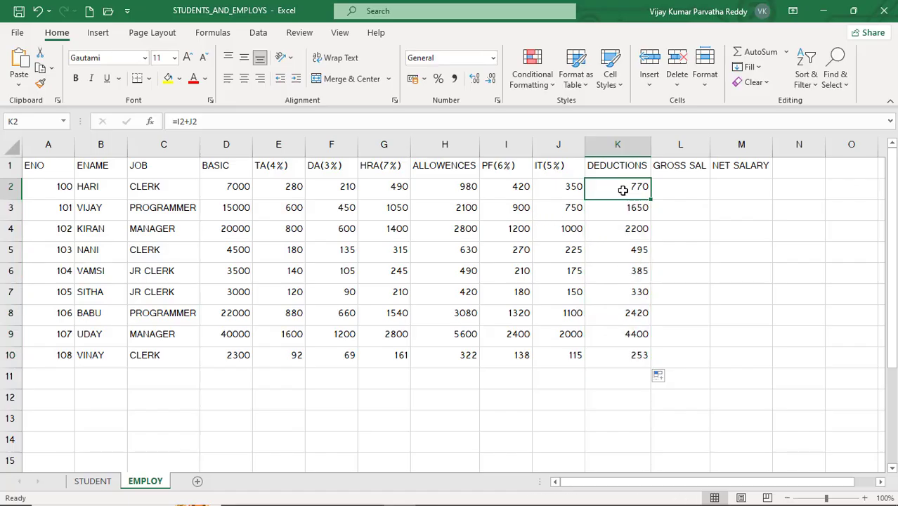
- Calculate the gross salary in L2 as basic plus allowances with =D2+H2
left_click(677, 192)
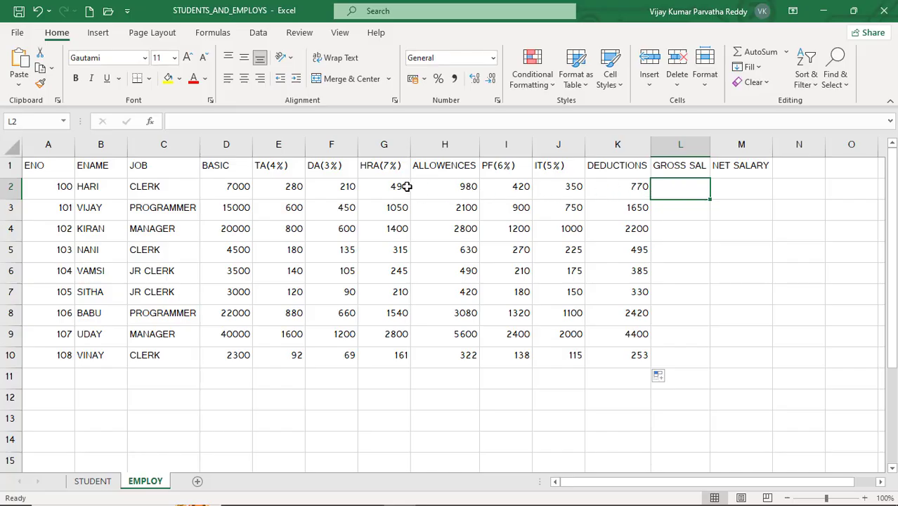
left_click(229, 189)
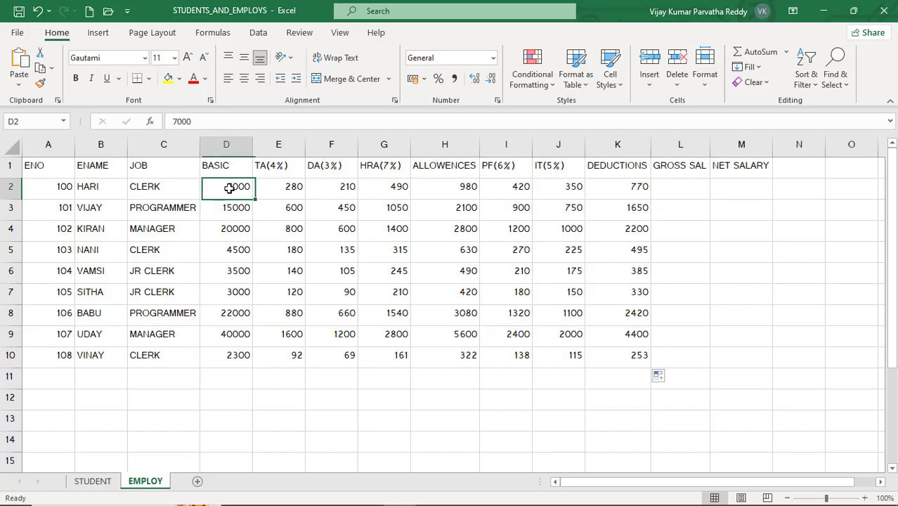
left_click(441, 186)
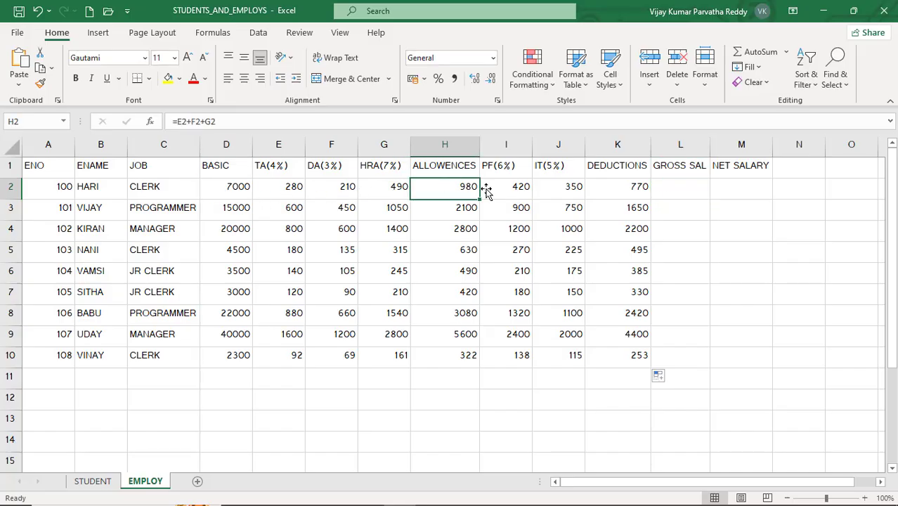
left_click(664, 187)
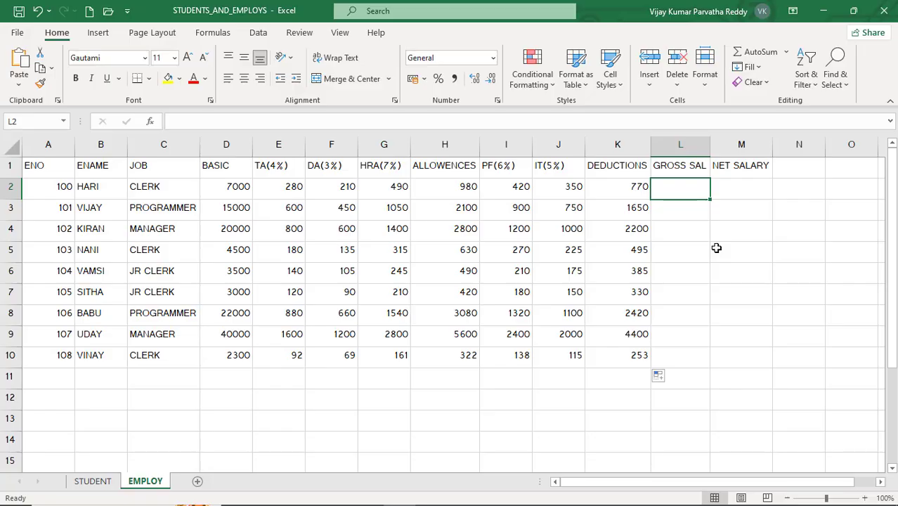
type("=")
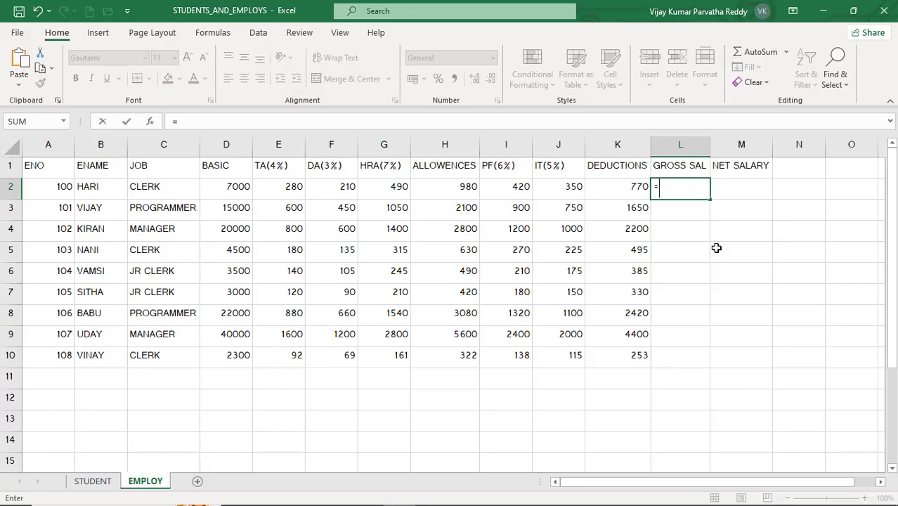
type("D2")
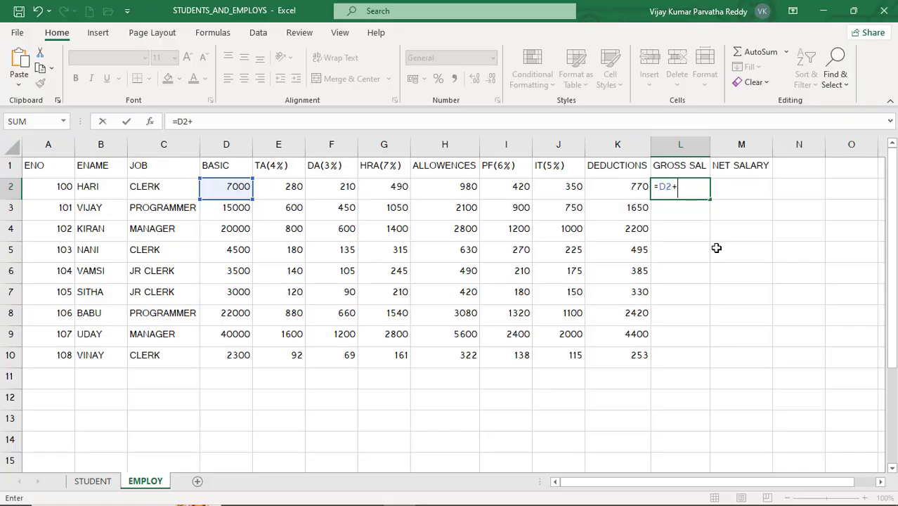
type("+H2")
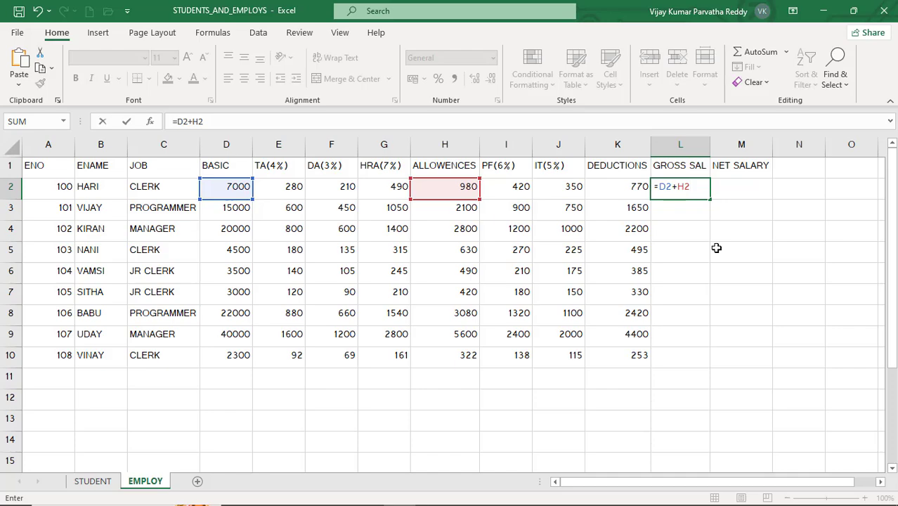
key("Return")
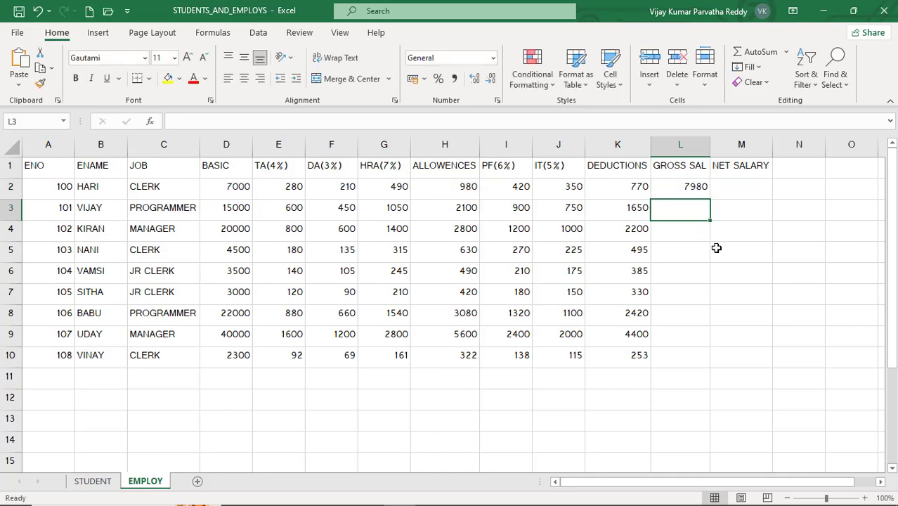
- Fill the gross salary formula from L2 down to L10
left_click(689, 188)
left_click_drag(710, 202, 711, 364)
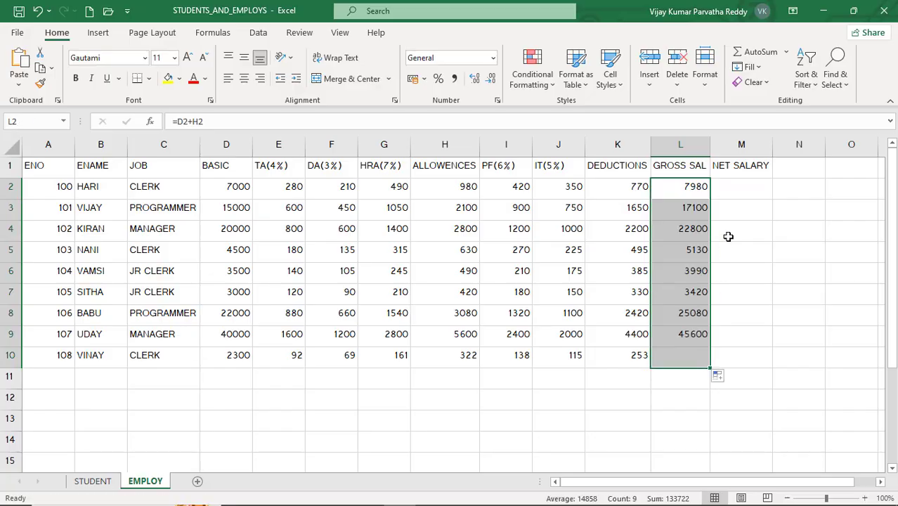
- Calculate the net salary in M2 as gross salary minus deductions with =L2-K2 and fill the formula down to M10
left_click(743, 188)
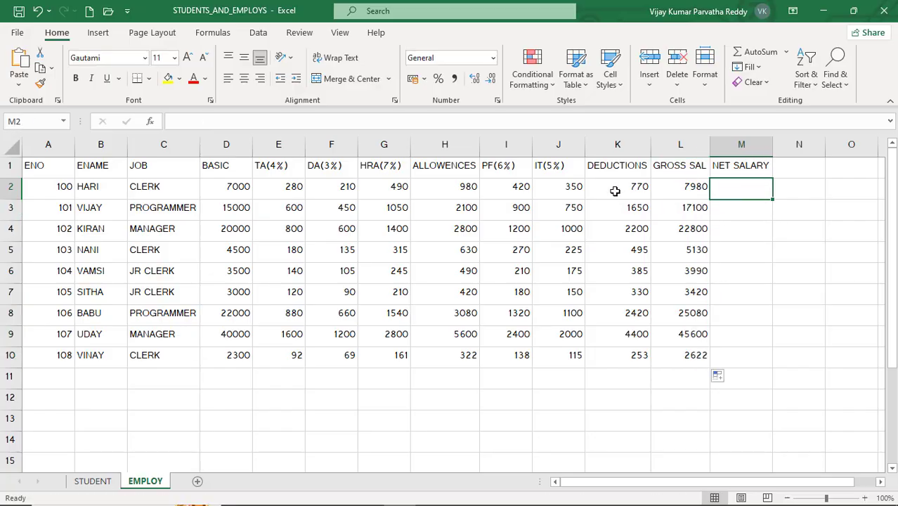
left_click(681, 192)
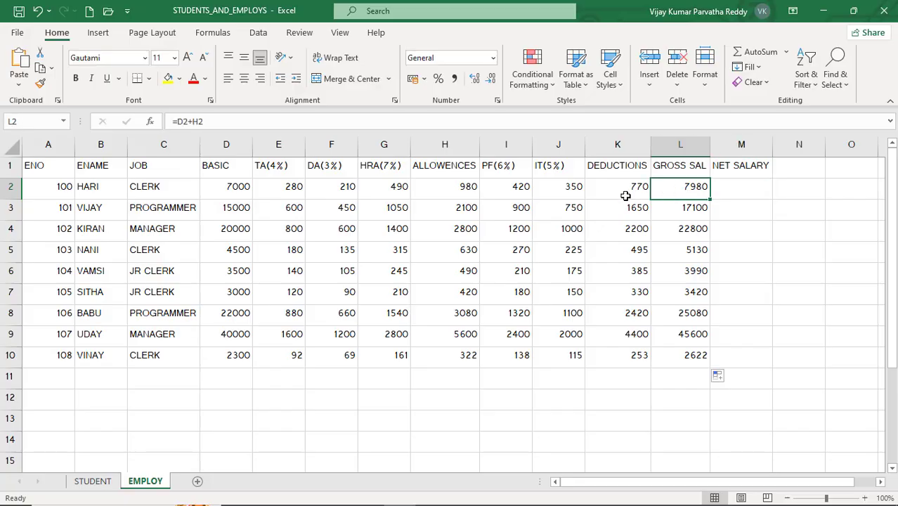
left_click(629, 195)
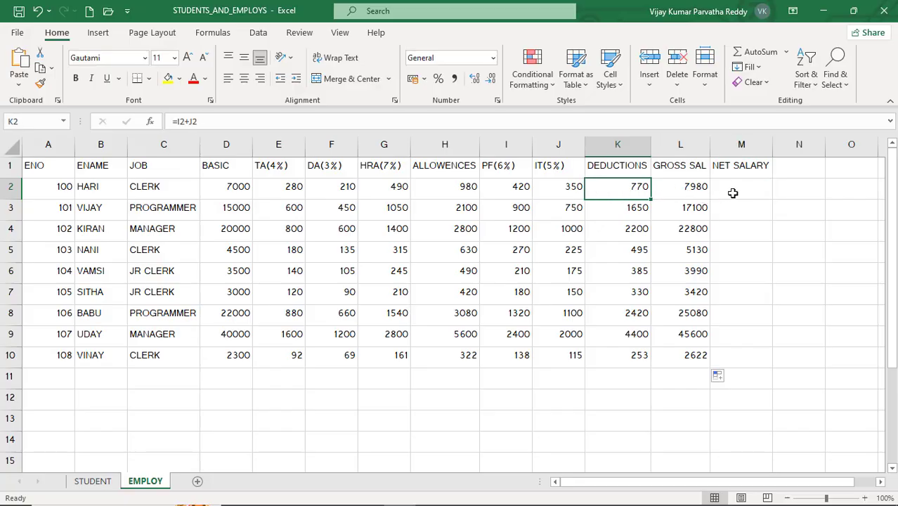
left_click(733, 193)
type("=")
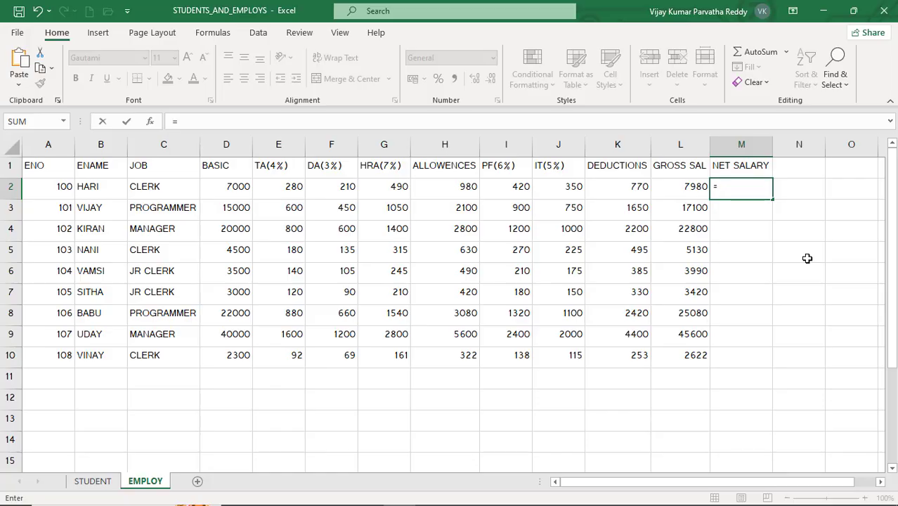
type("L2")
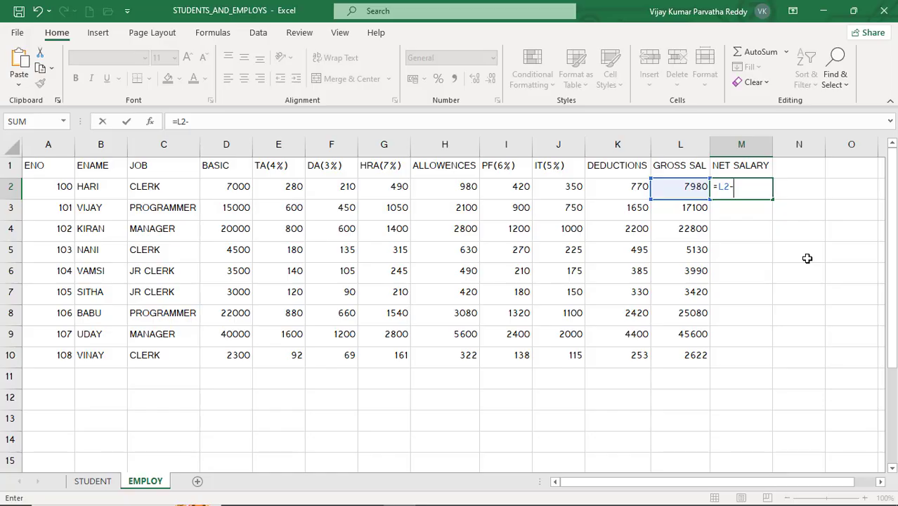
type("-K2")
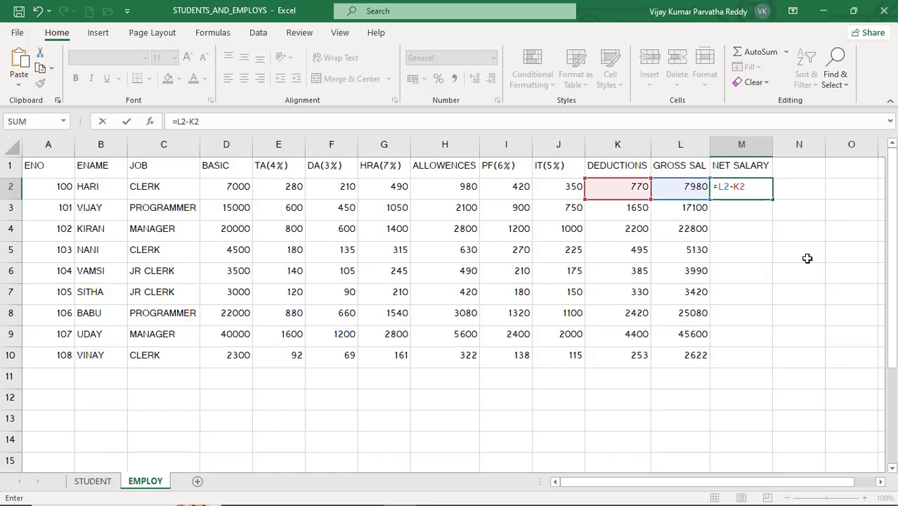
key("Return")
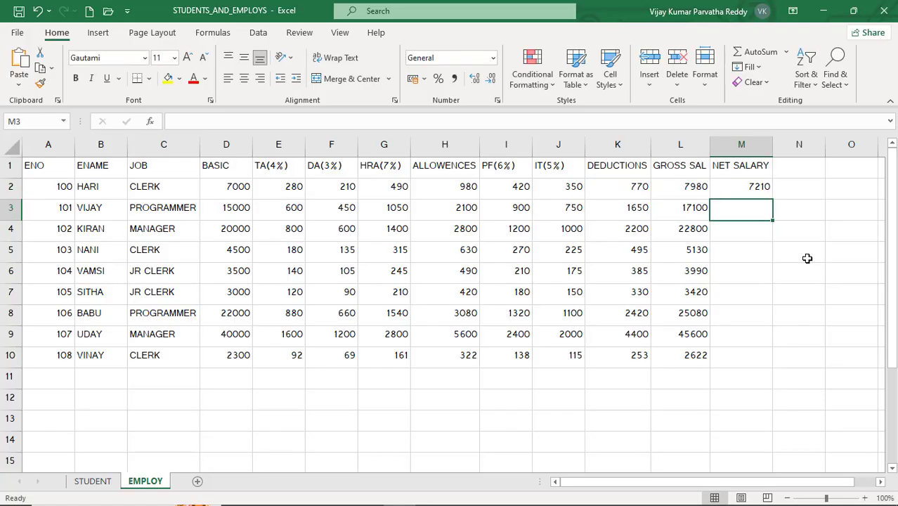
left_click(757, 186)
left_click_drag(772, 201, 759, 363)
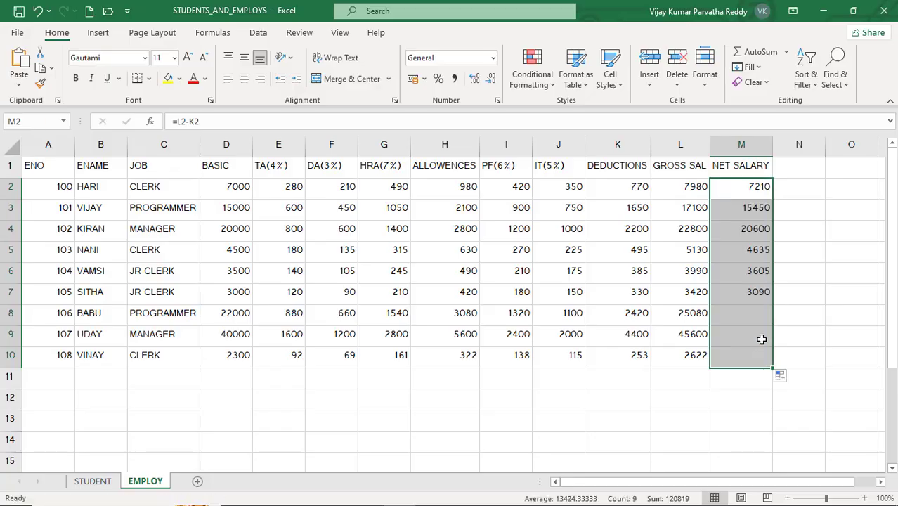
left_click(636, 364)
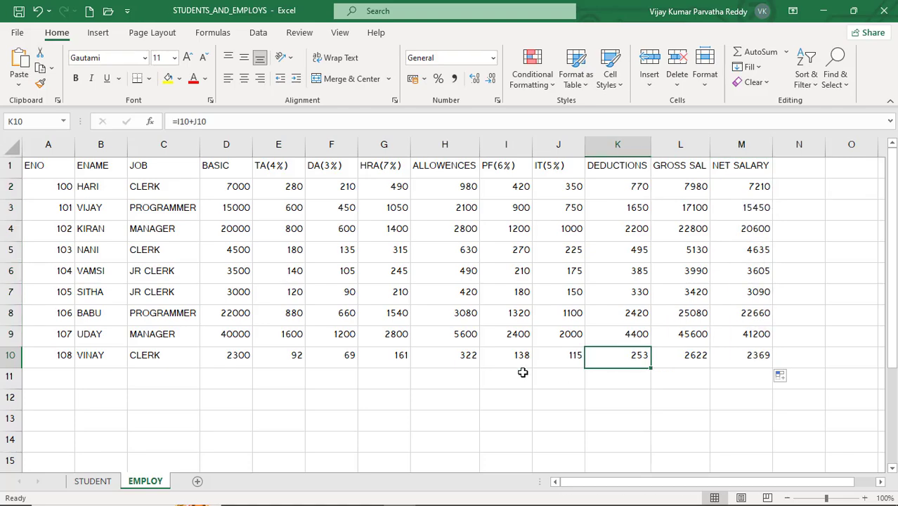
left_click(521, 373)
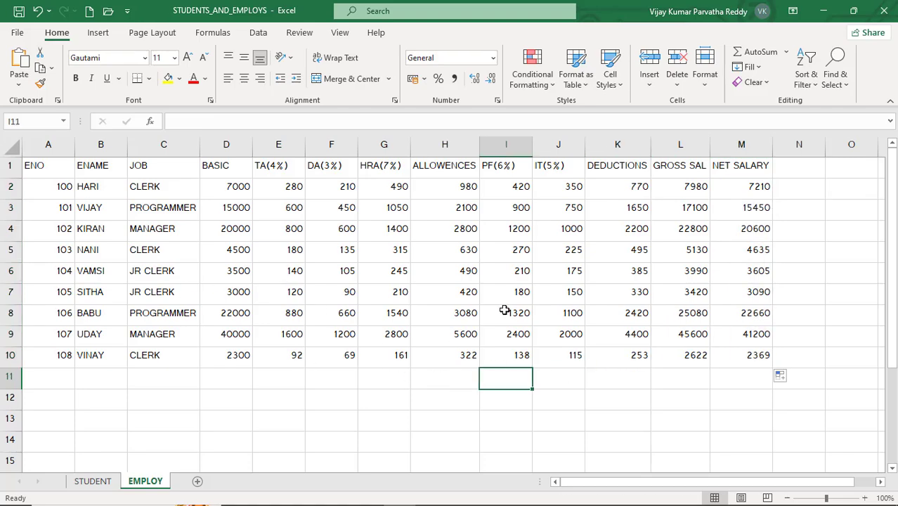
left_click(342, 246)
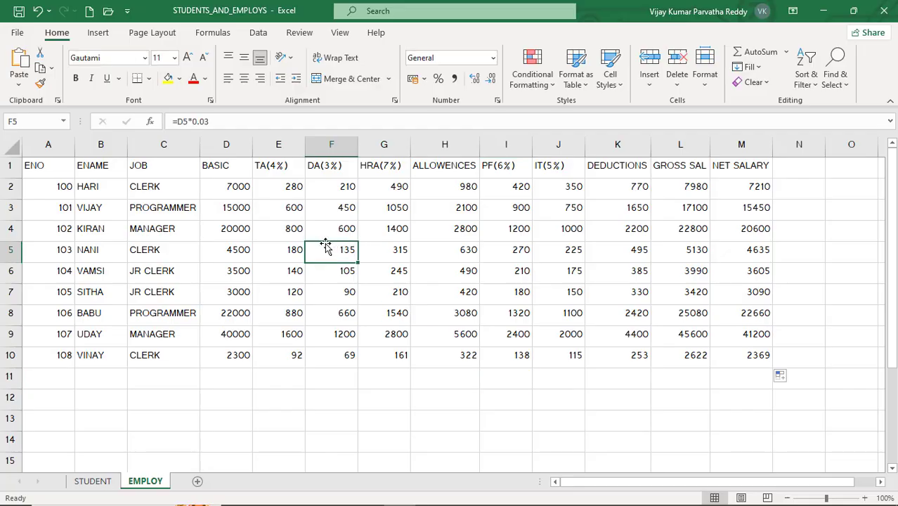